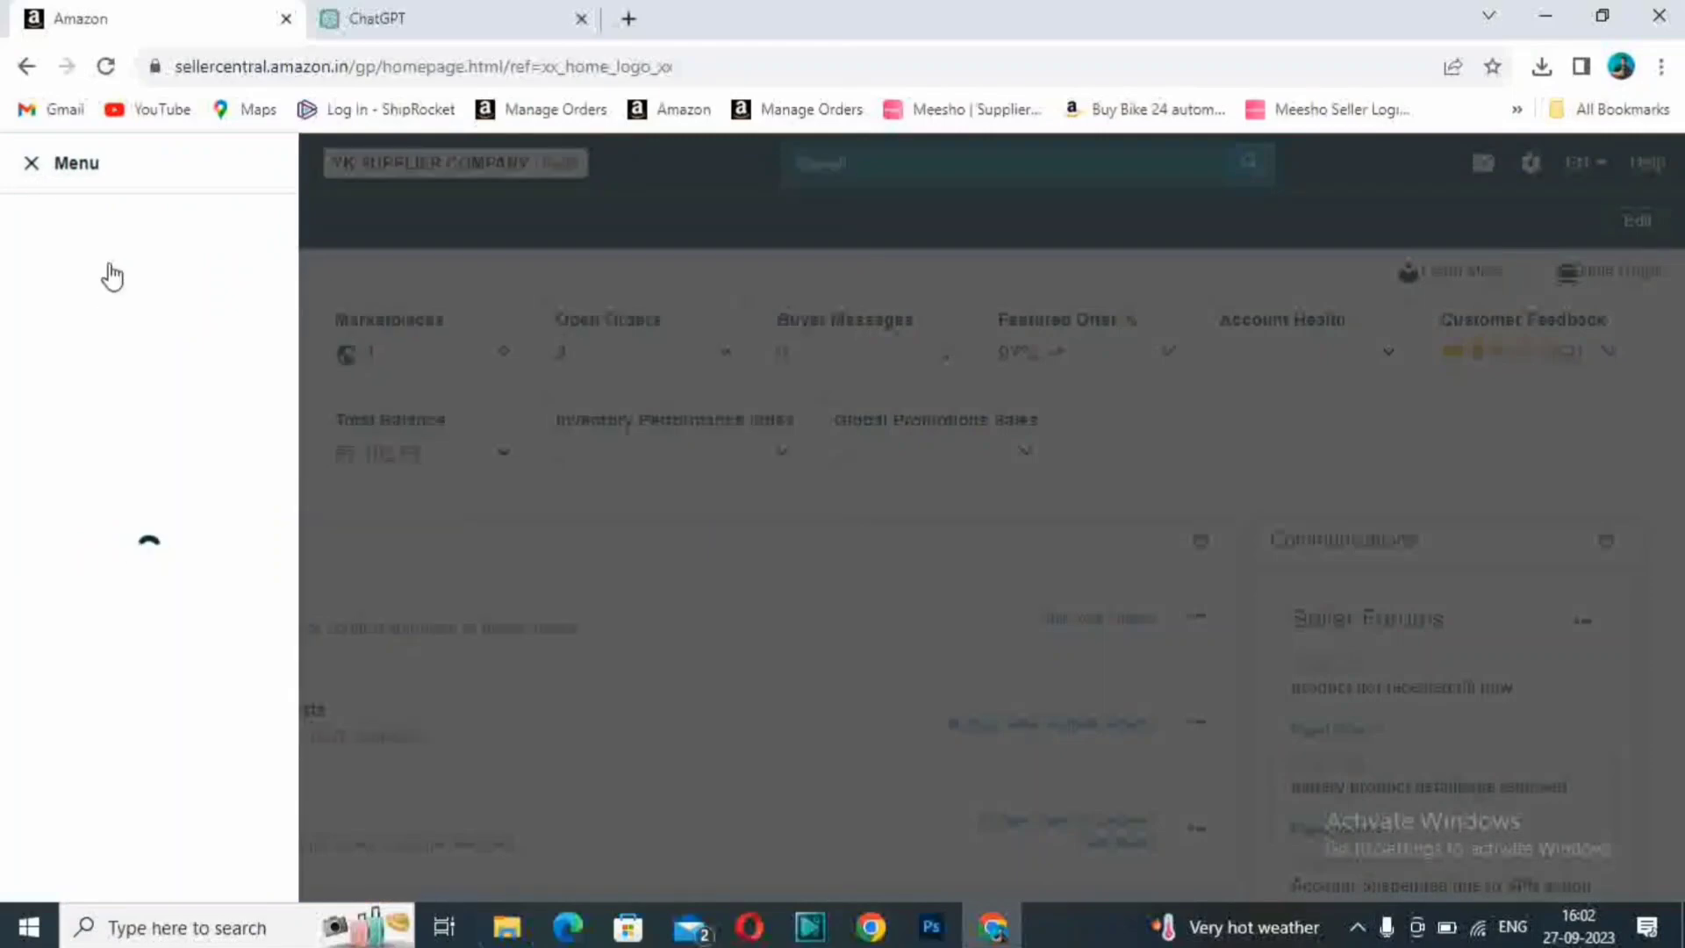
- Open the catalogue's Add Products page and start adding a product not sold on Amazon
mouse_move(113, 279)
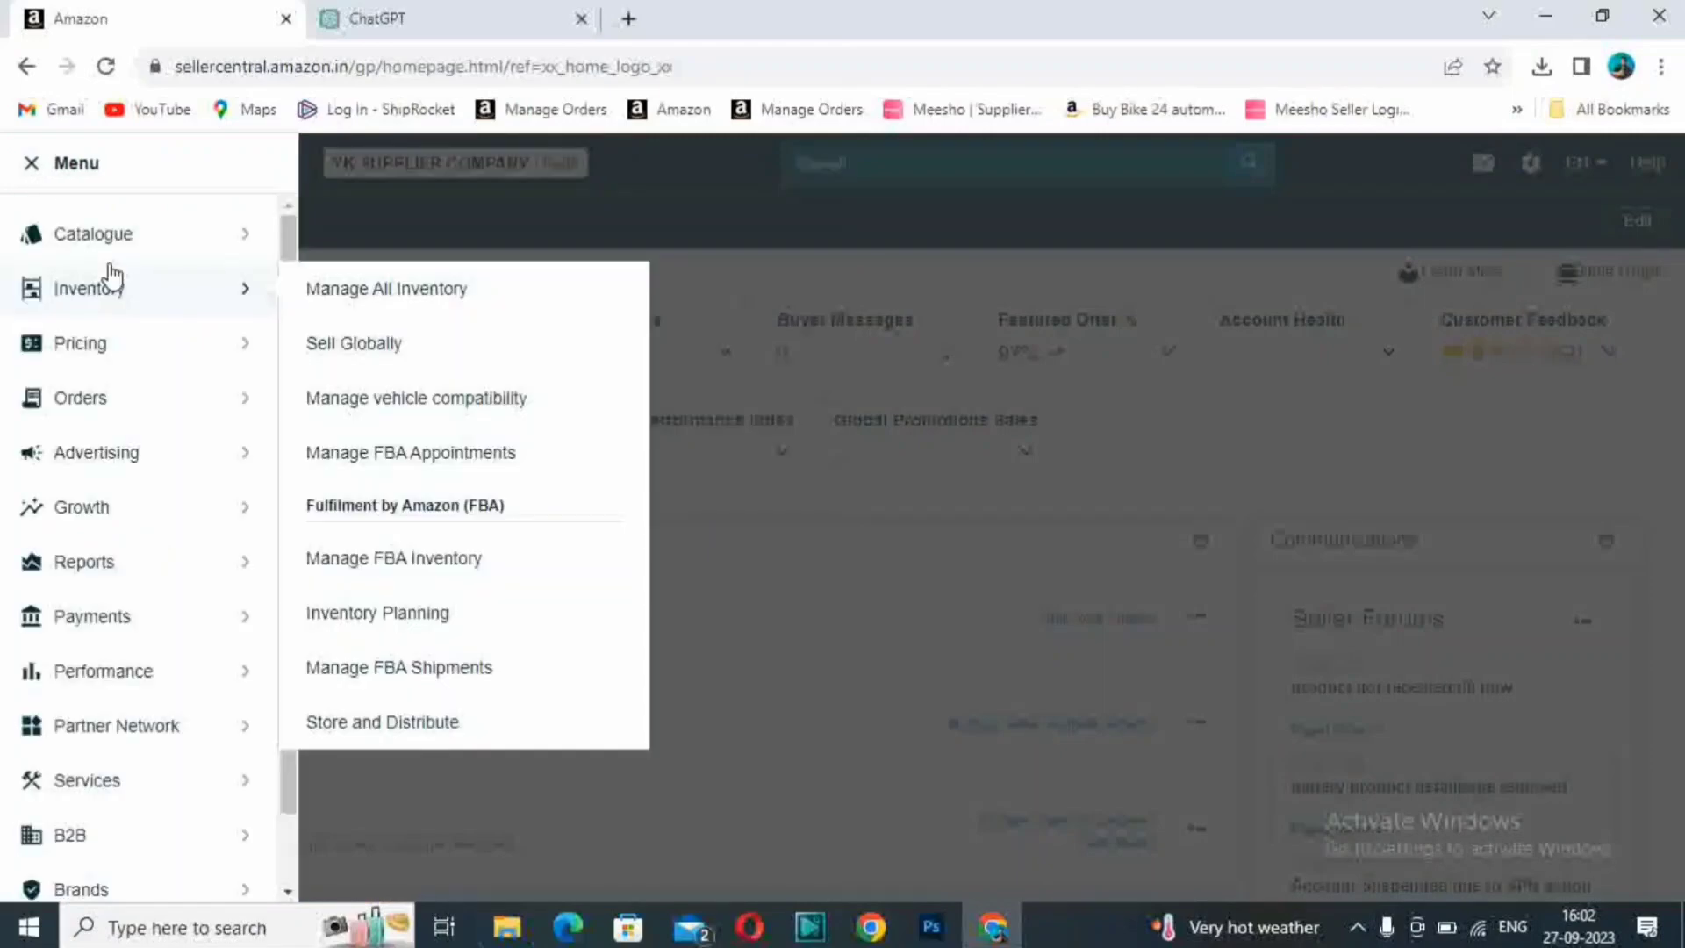
mouse_move(279, 245)
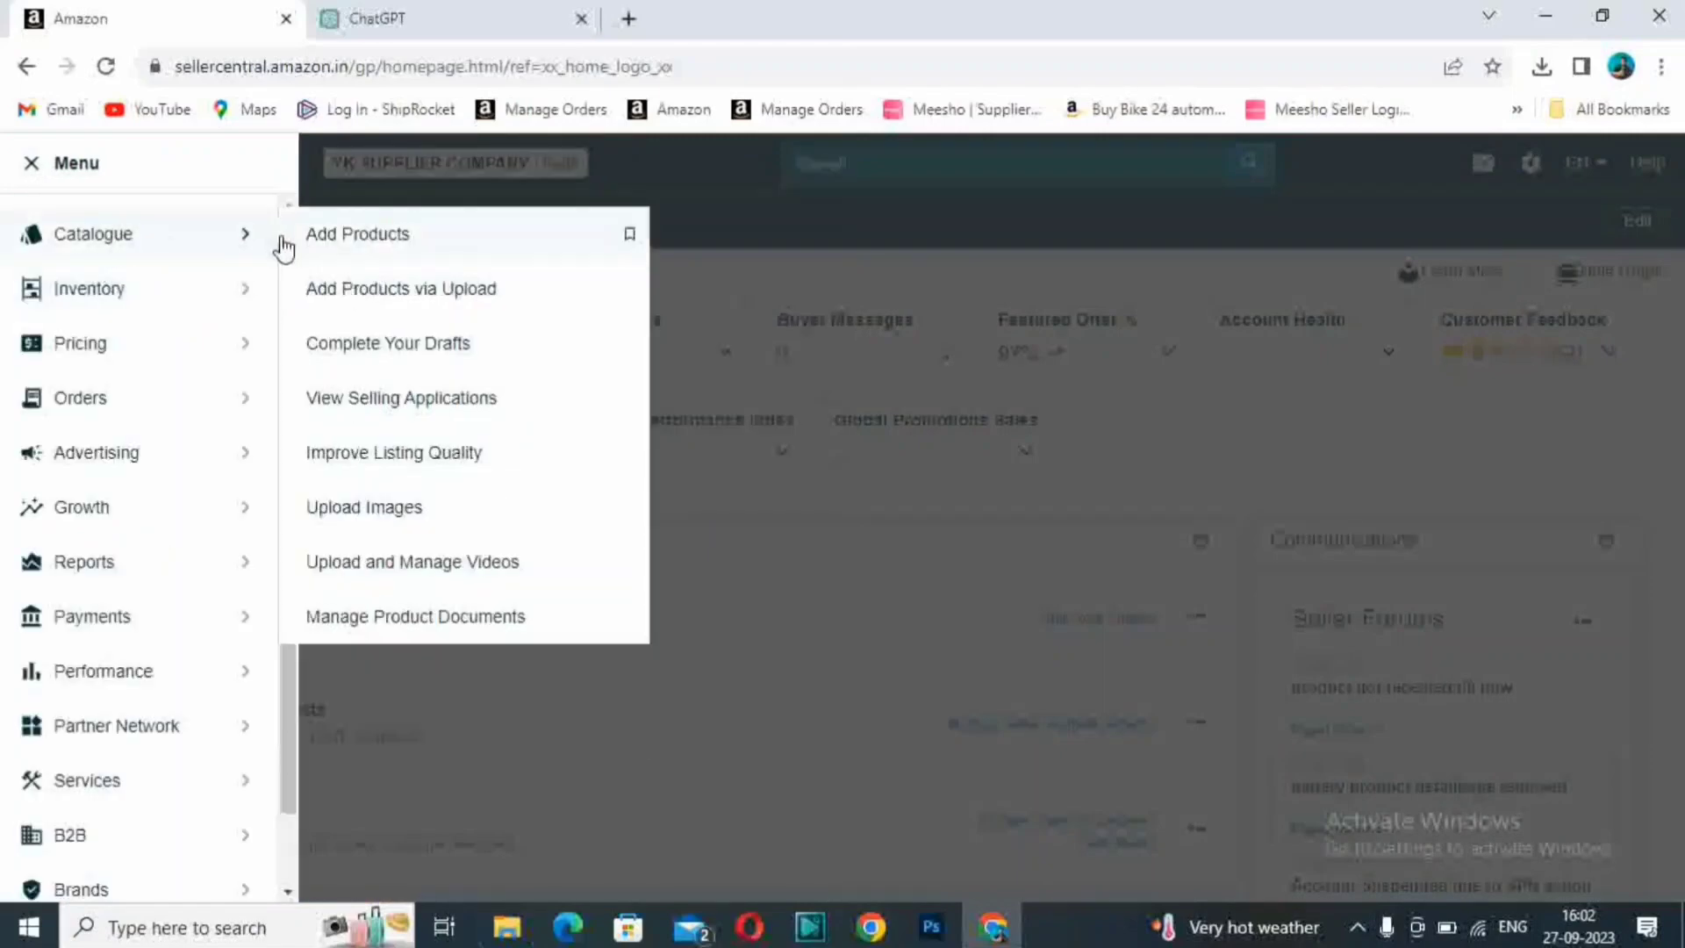
left_click(366, 237)
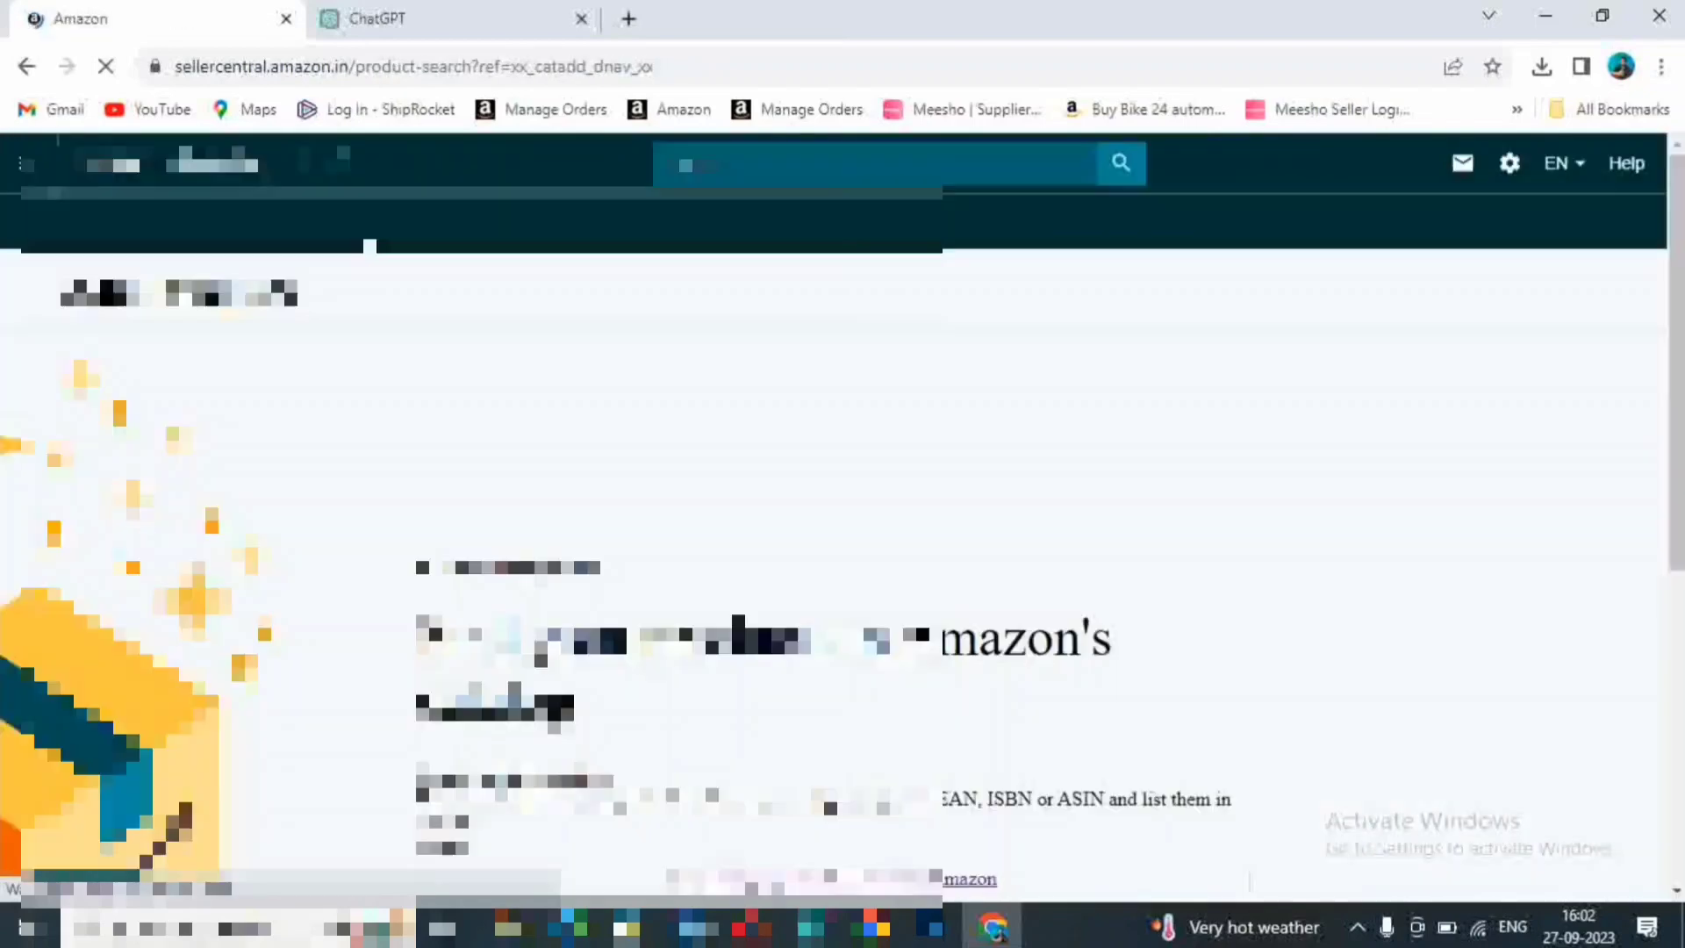
scroll(1132, 538, "down", 3)
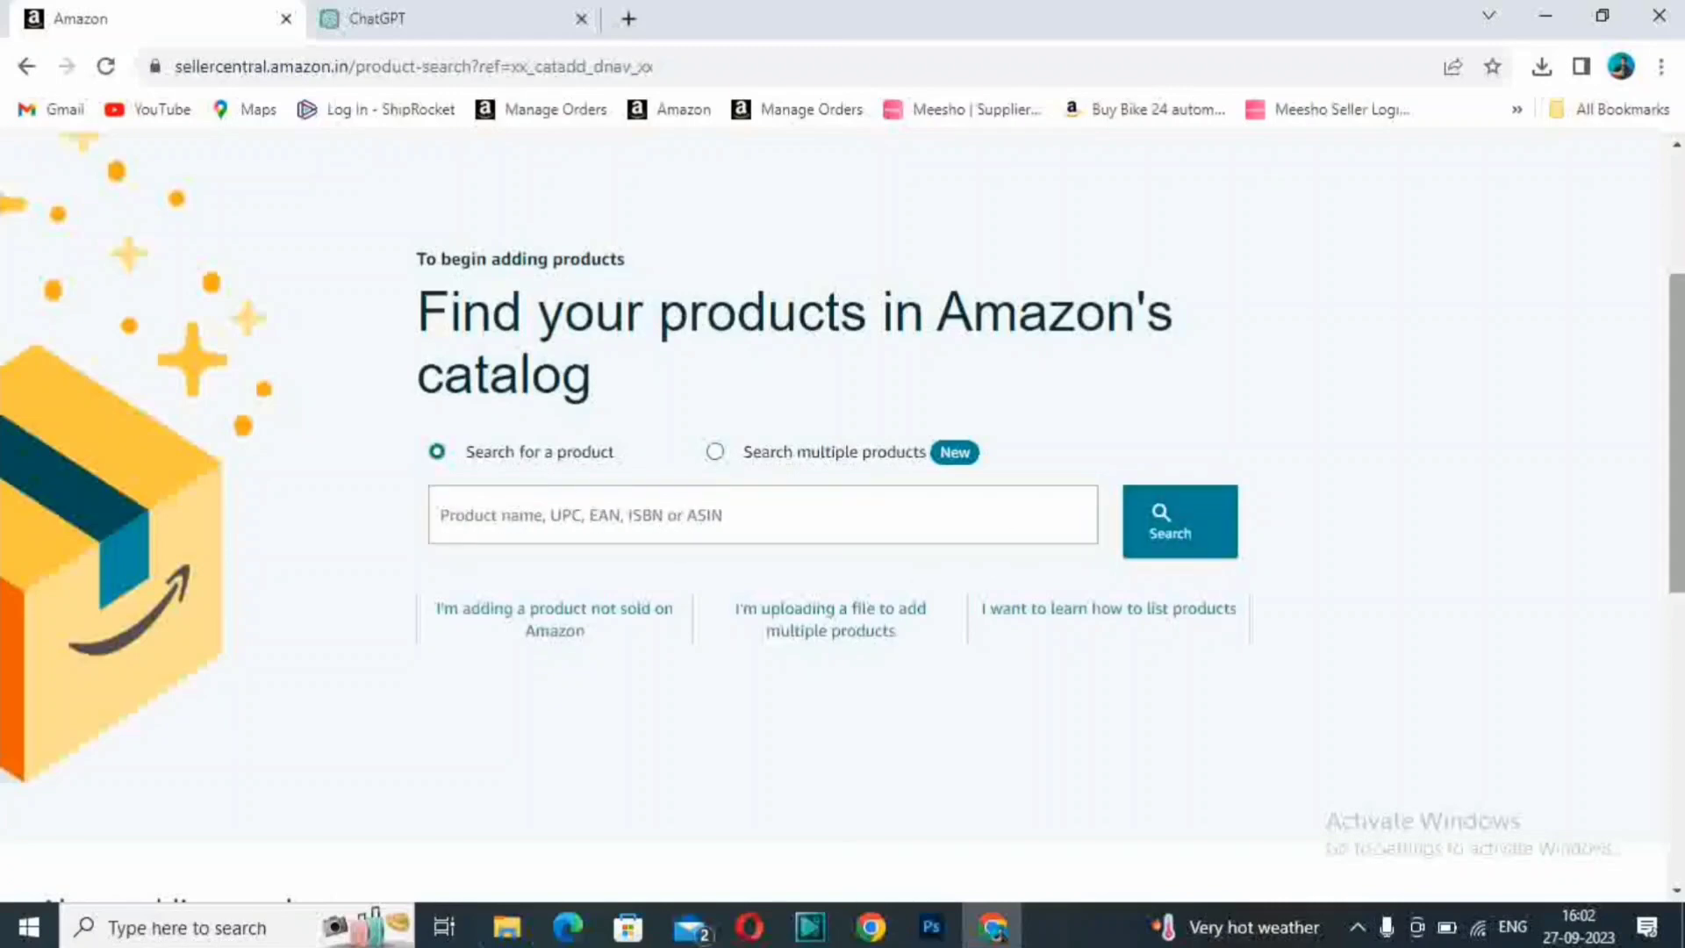
left_click(577, 620)
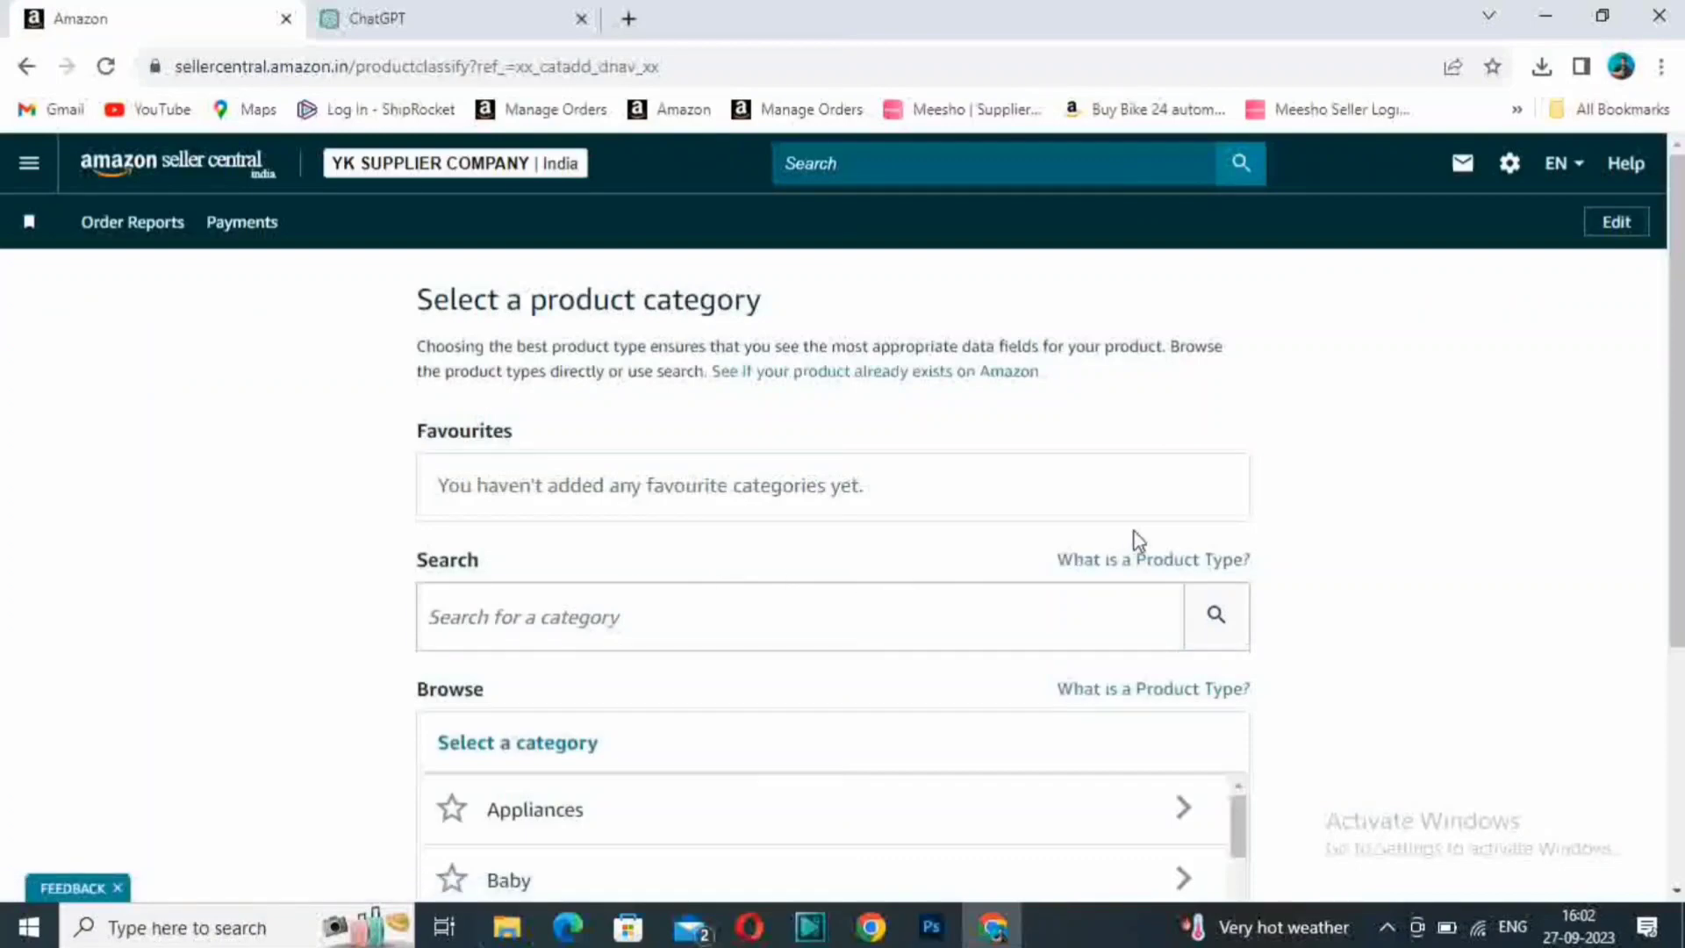
- Browse the product categories and select Jewellery > Women > Earrings as the product type
scroll(1446, 414, "down", 1)
scroll(1446, 415, "down", 2)
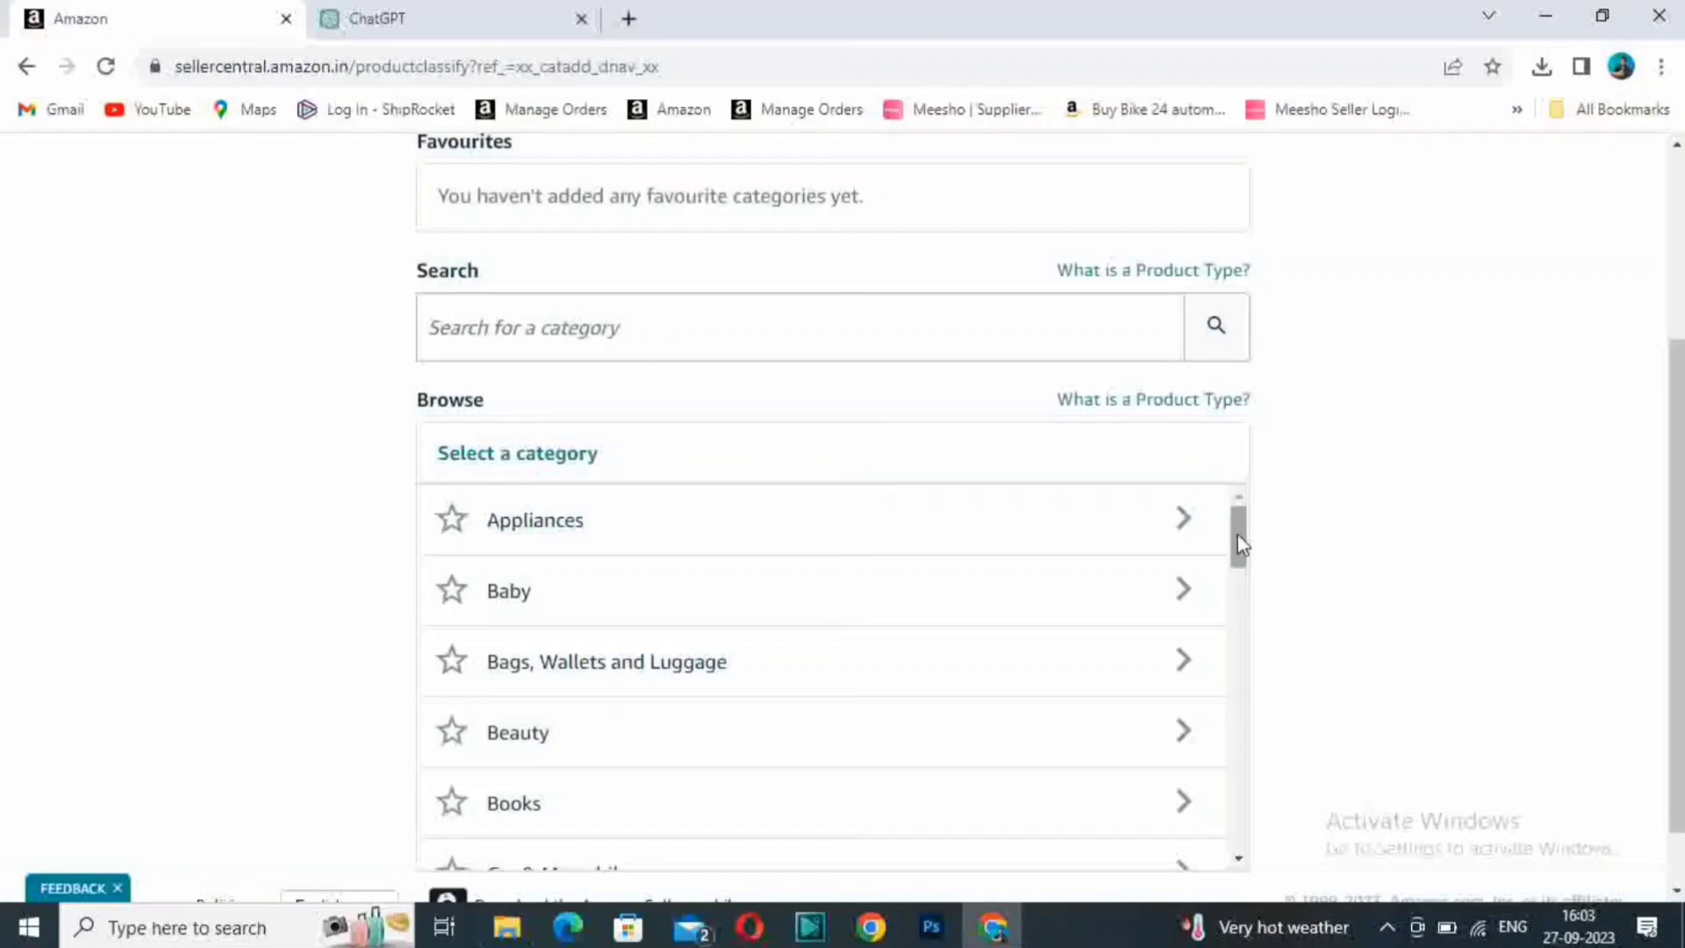
left_click_drag(1241, 544, 1240, 572)
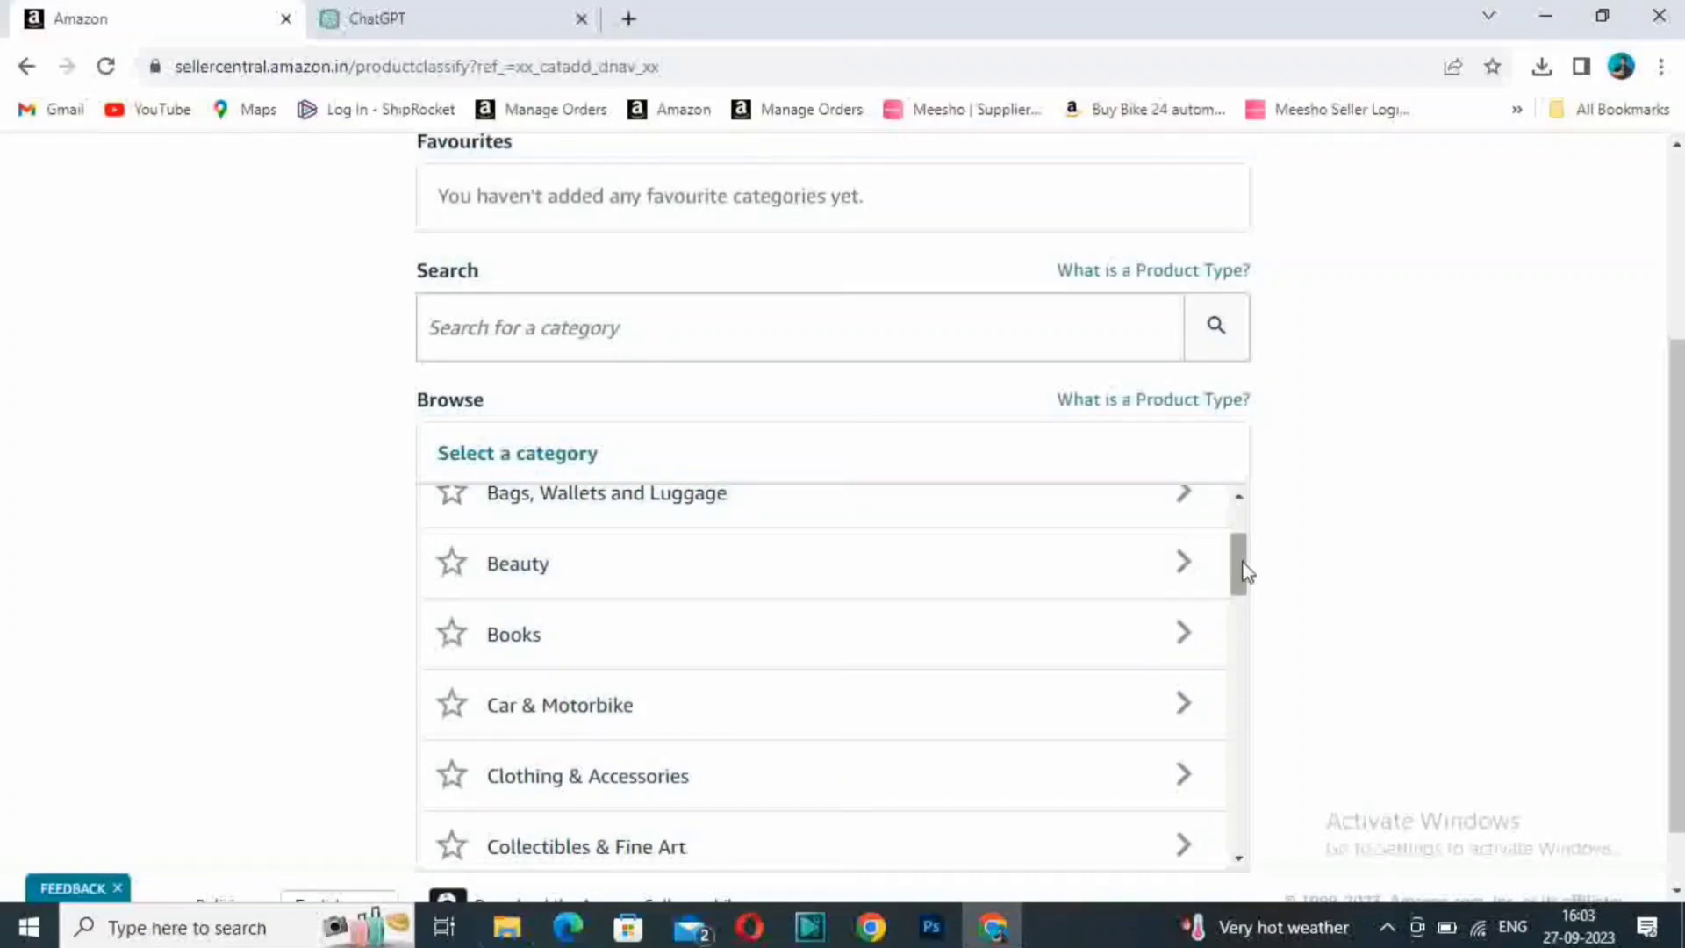
left_click_drag(1241, 571, 1249, 716)
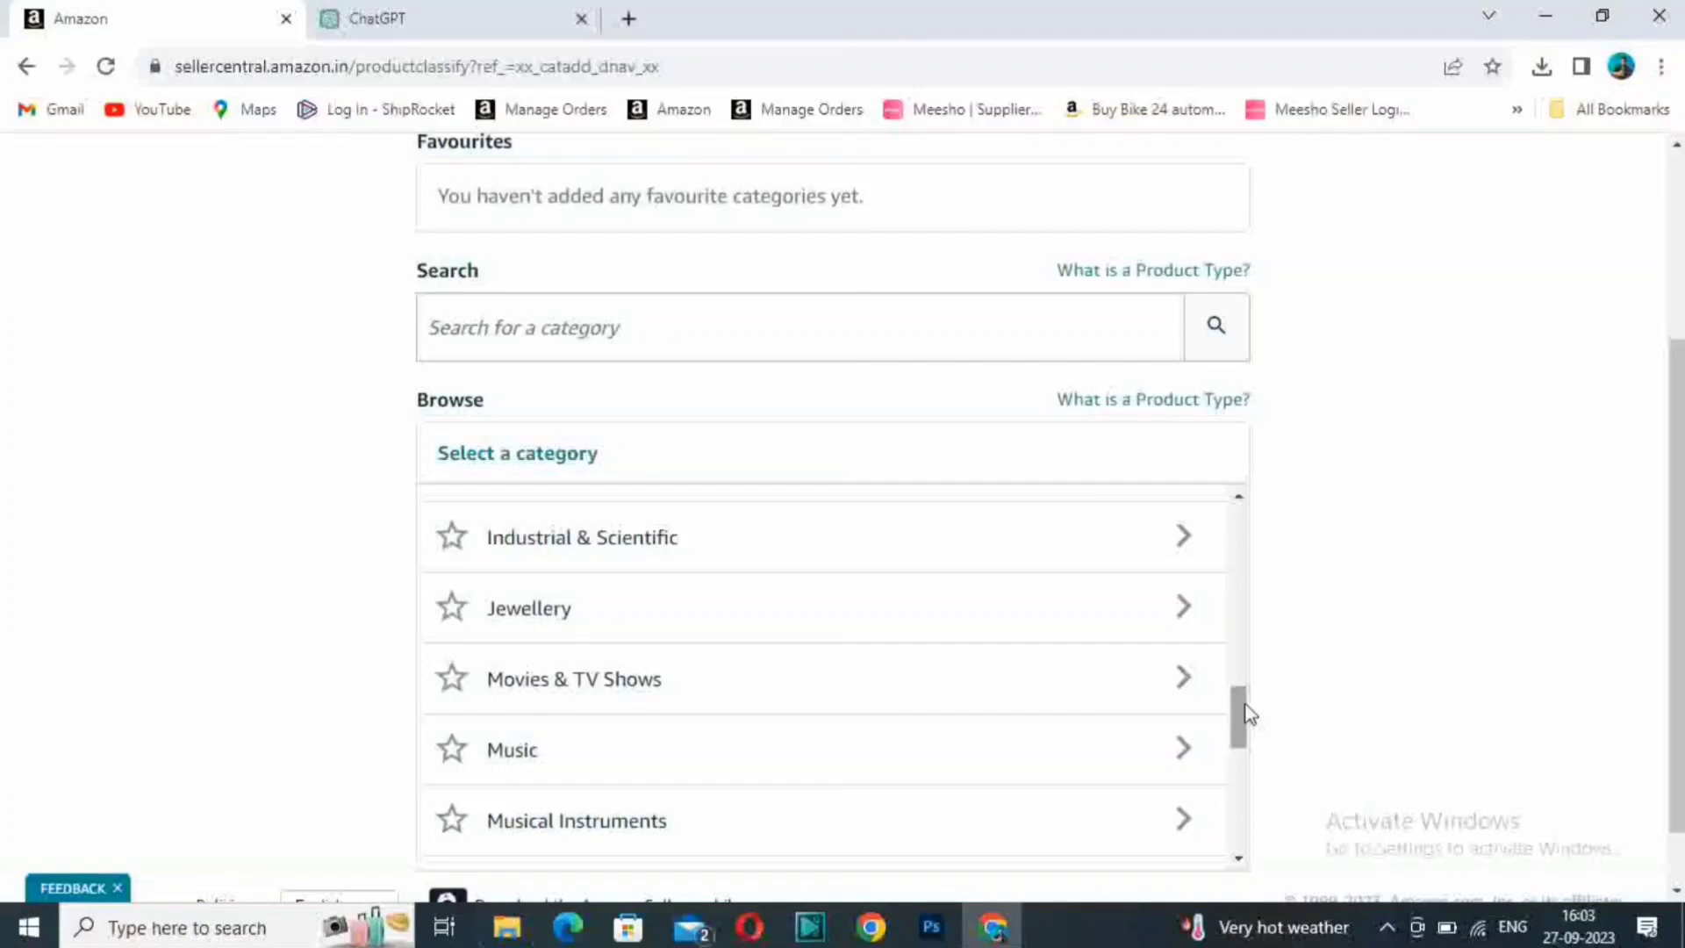
mouse_move(1249, 713)
left_mouse_down()
mouse_move(1256, 852)
mouse_move(1254, 705)
left_mouse_up()
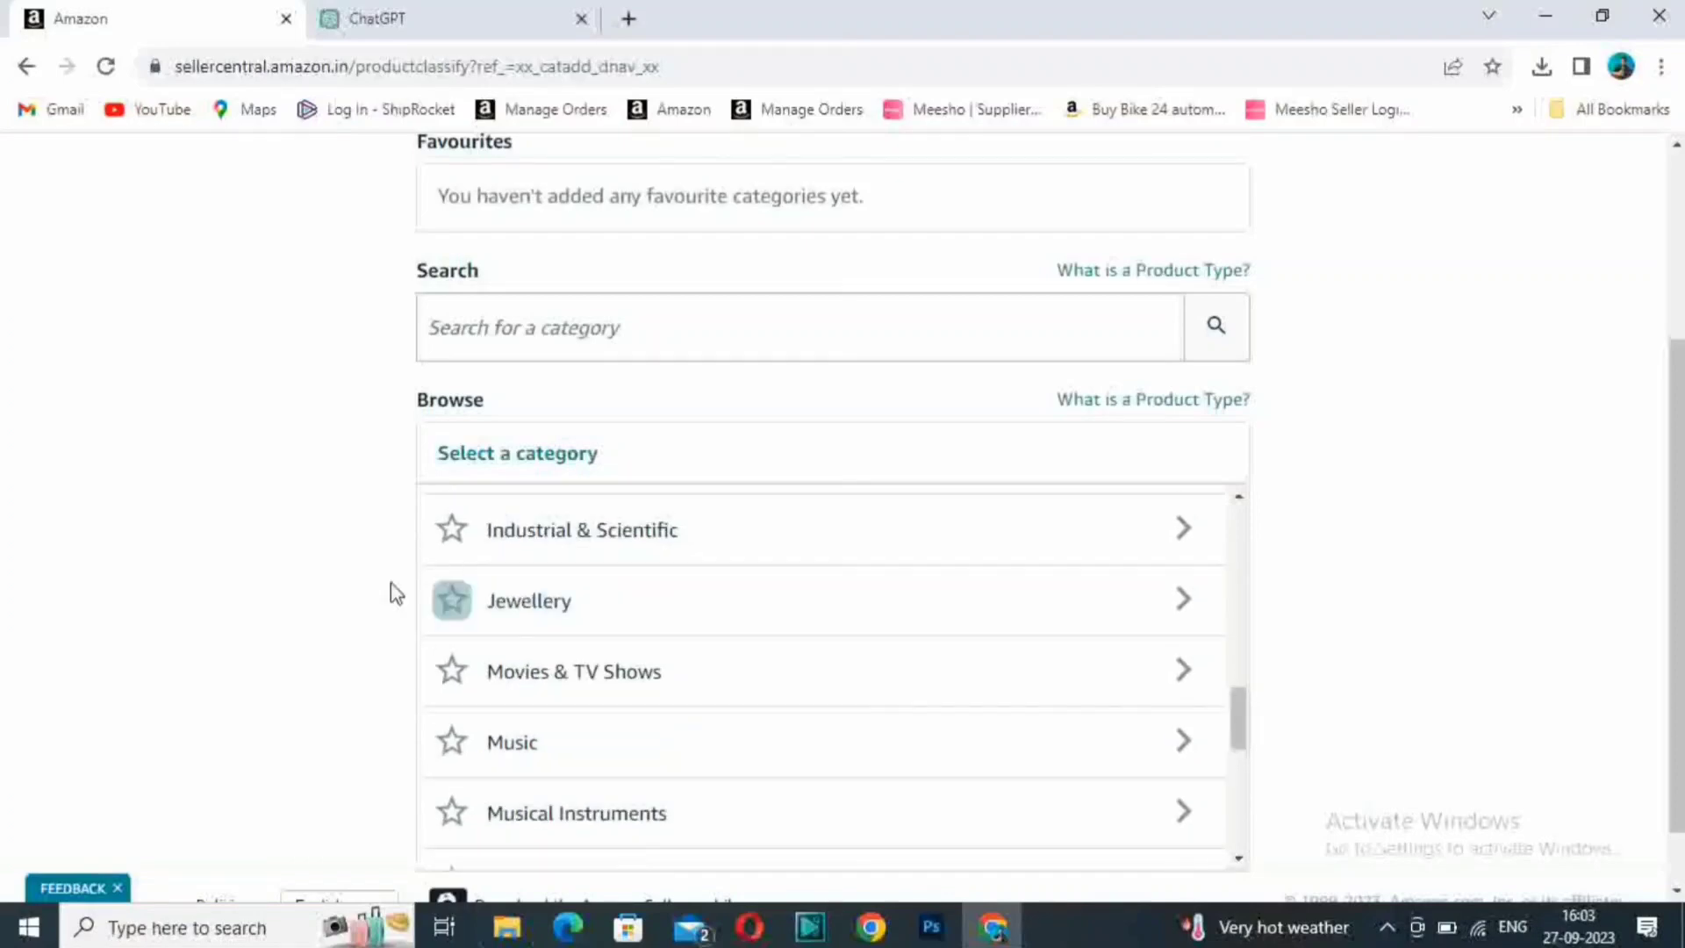
left_click(1184, 602)
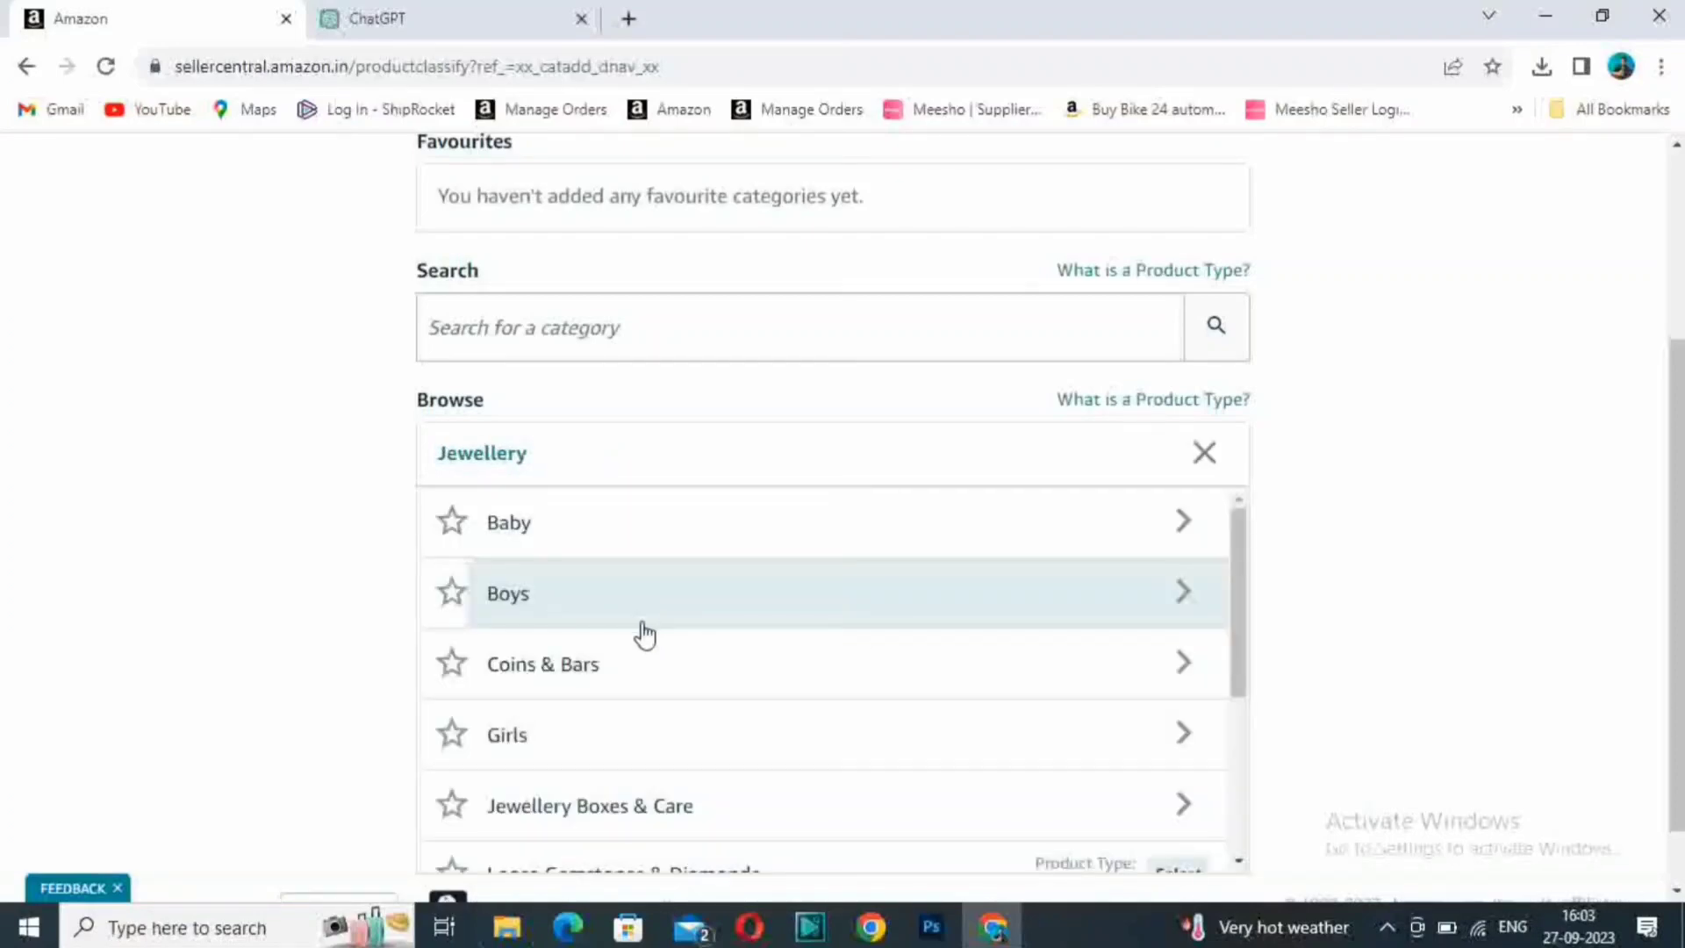
scroll(667, 641, "down", 4)
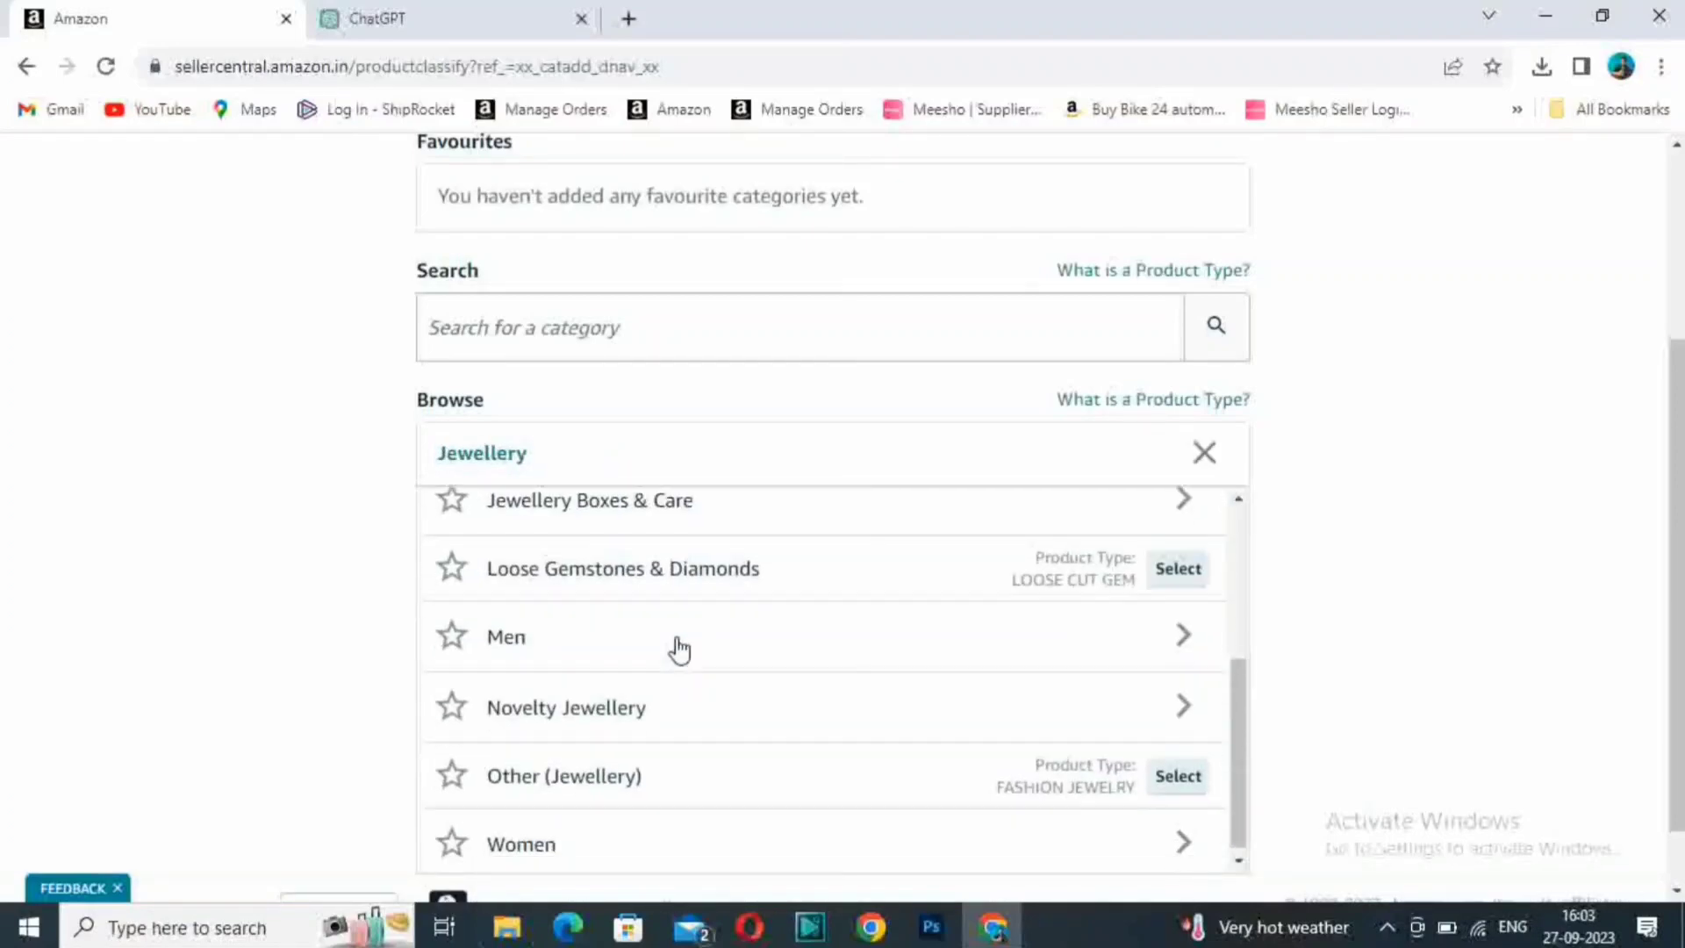
left_click(1187, 839)
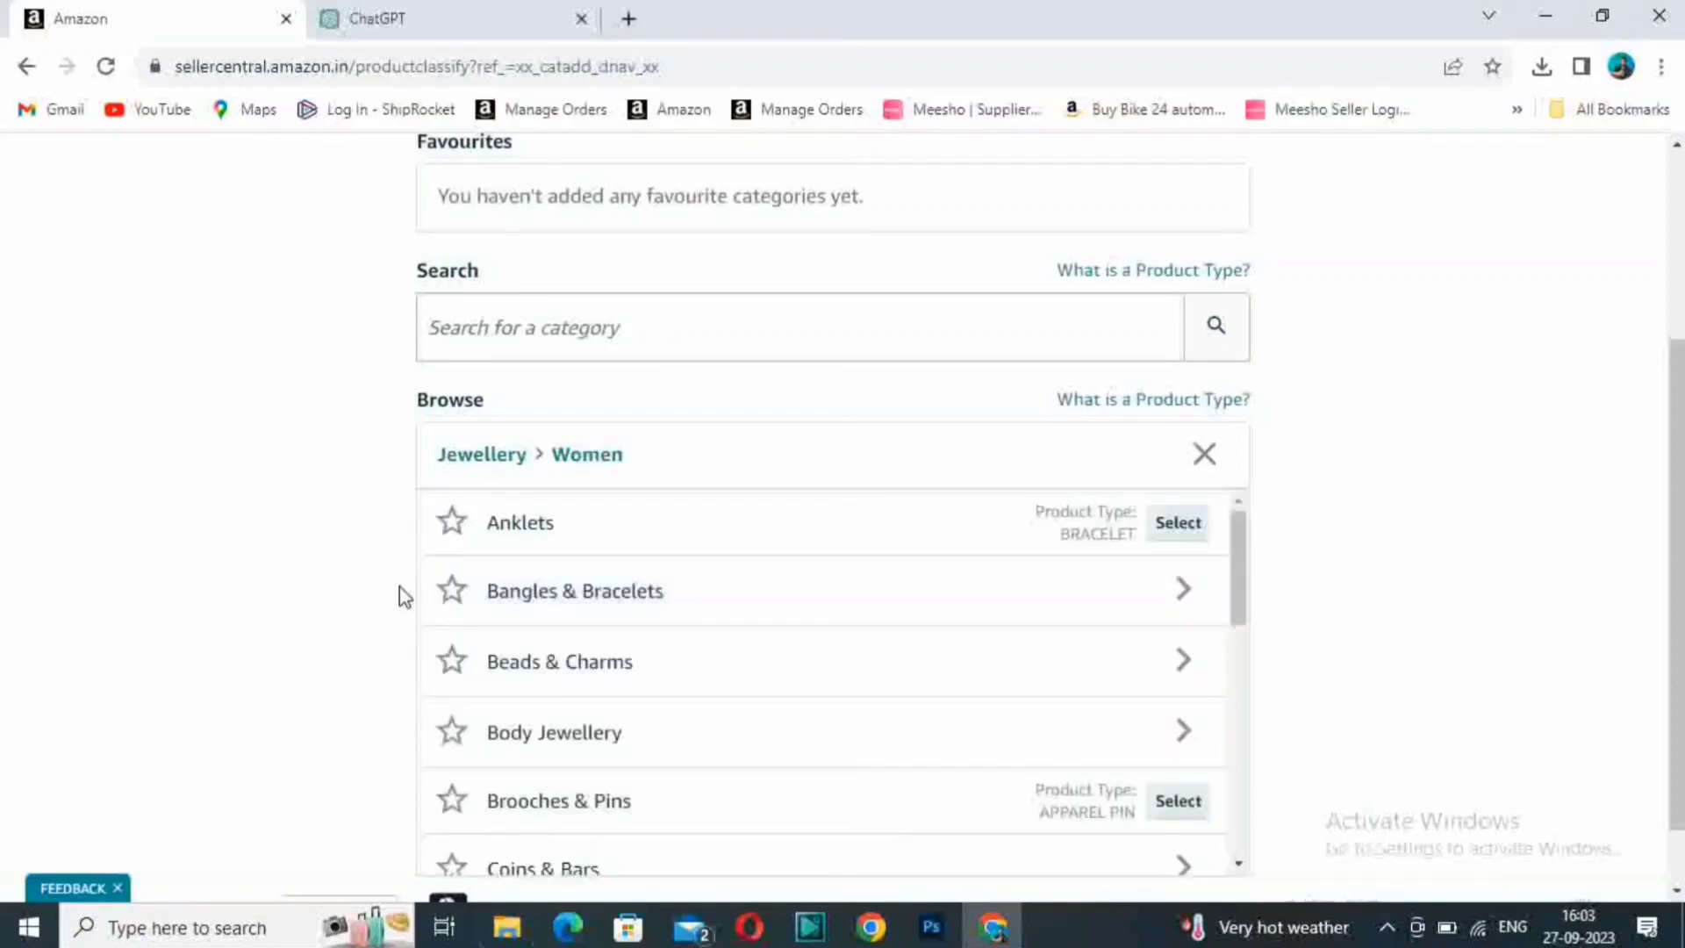
scroll(861, 681, "down", 5)
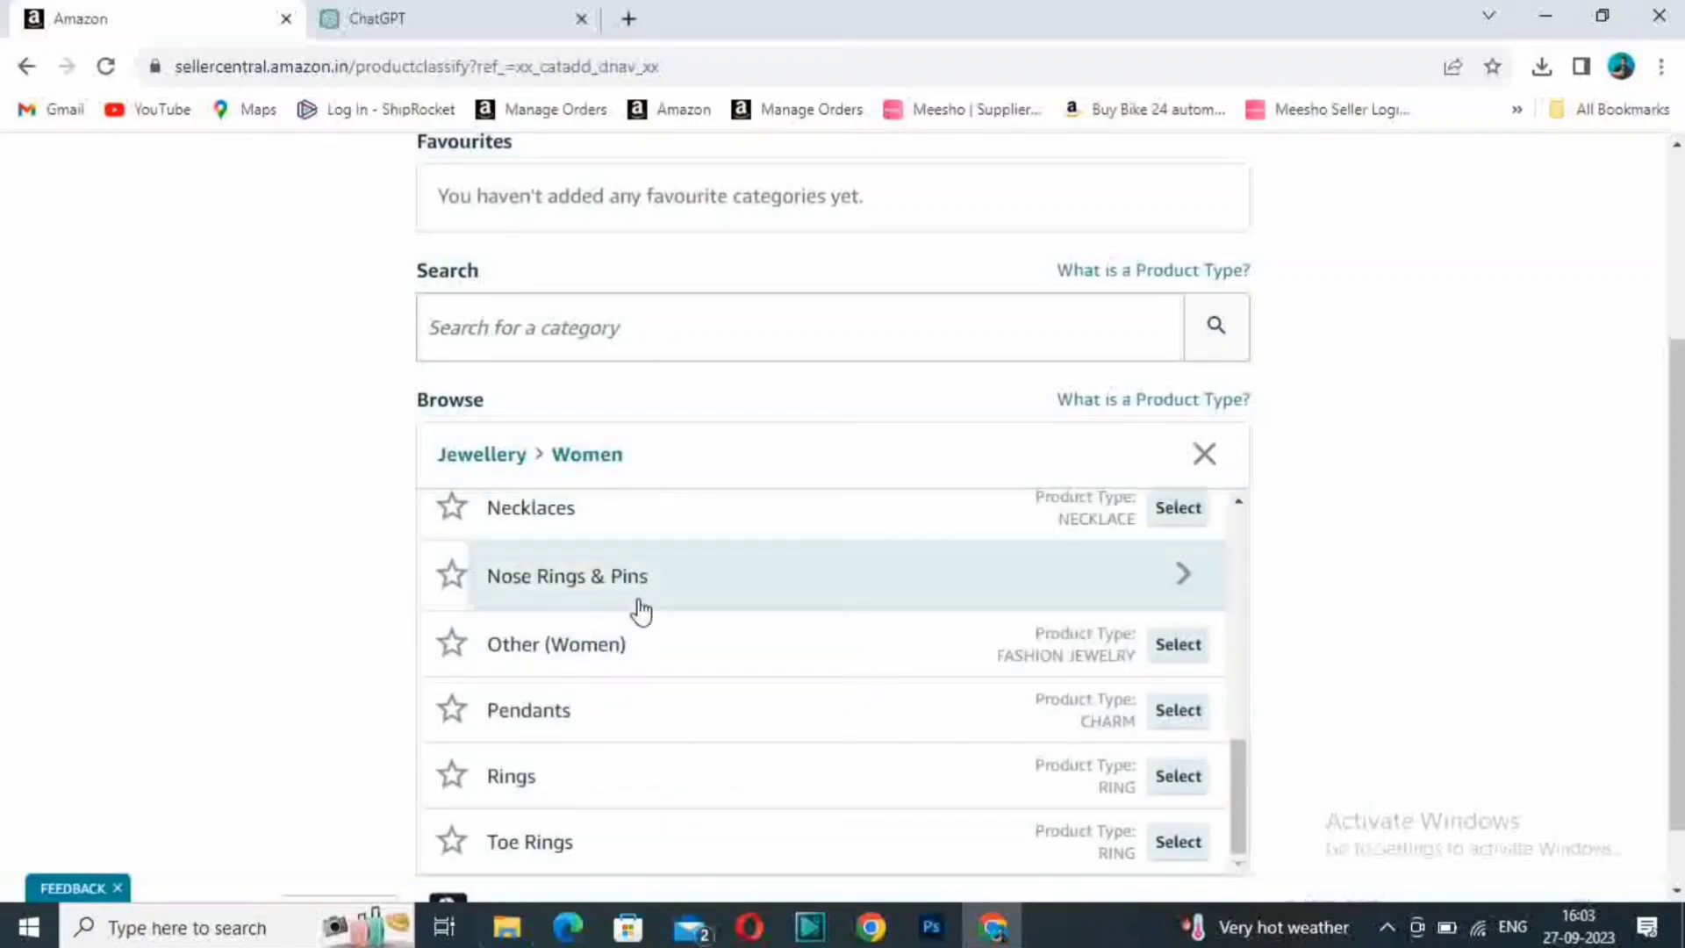
left_click_drag(1227, 770, 1236, 660)
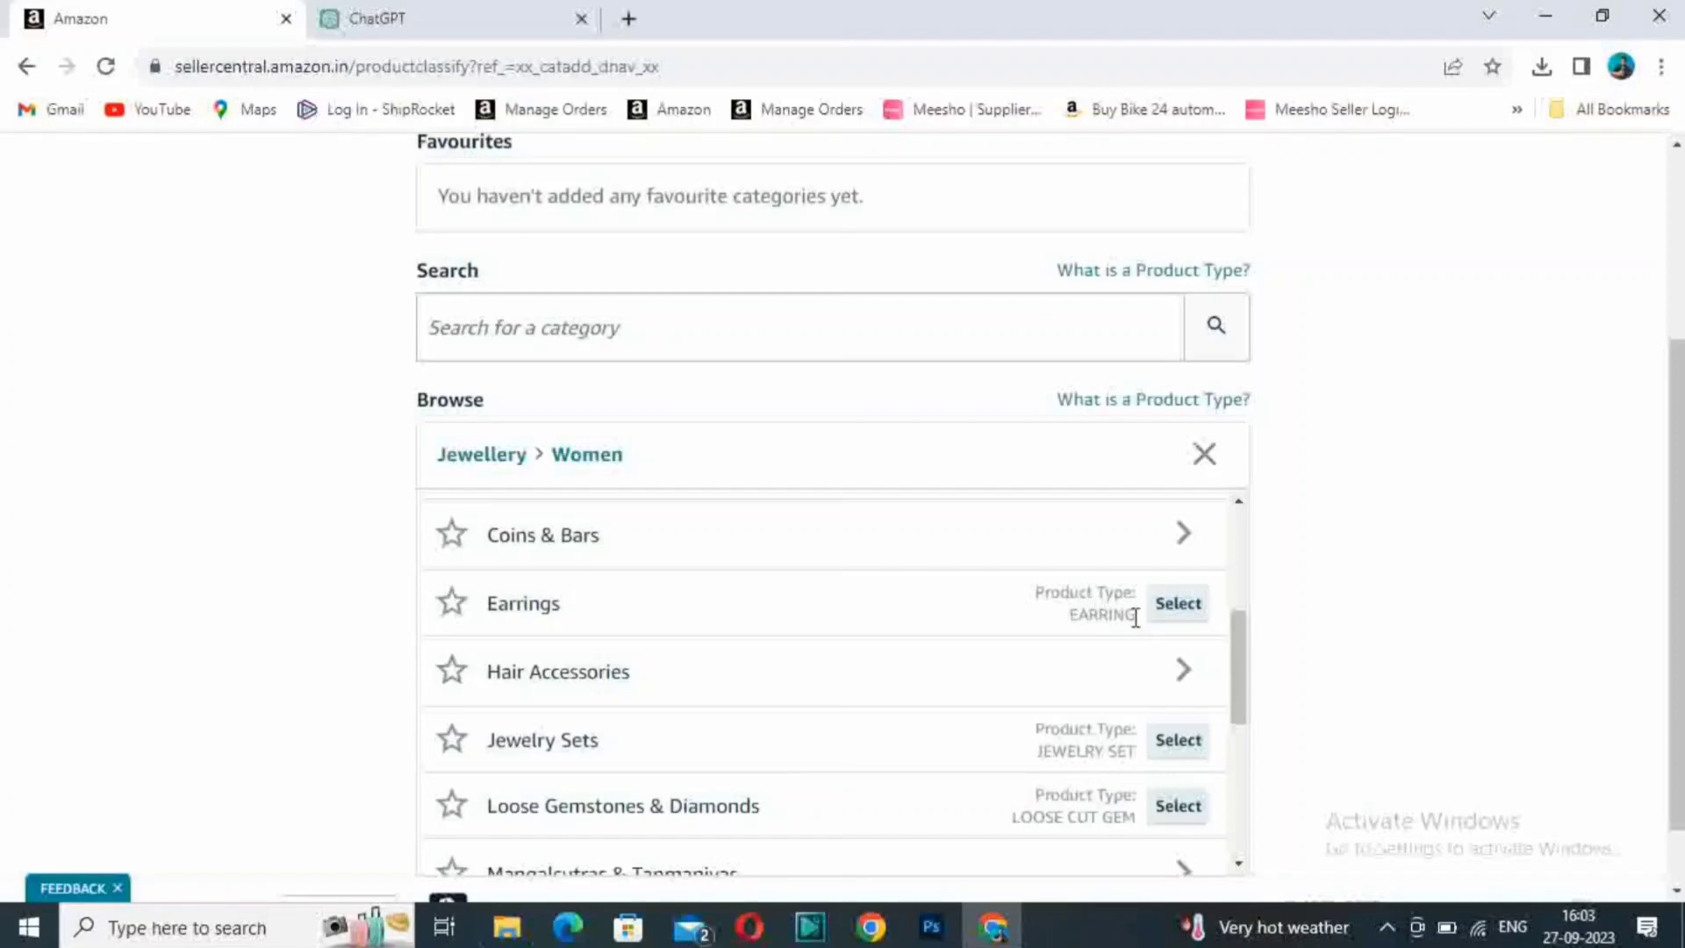
left_click(1179, 607)
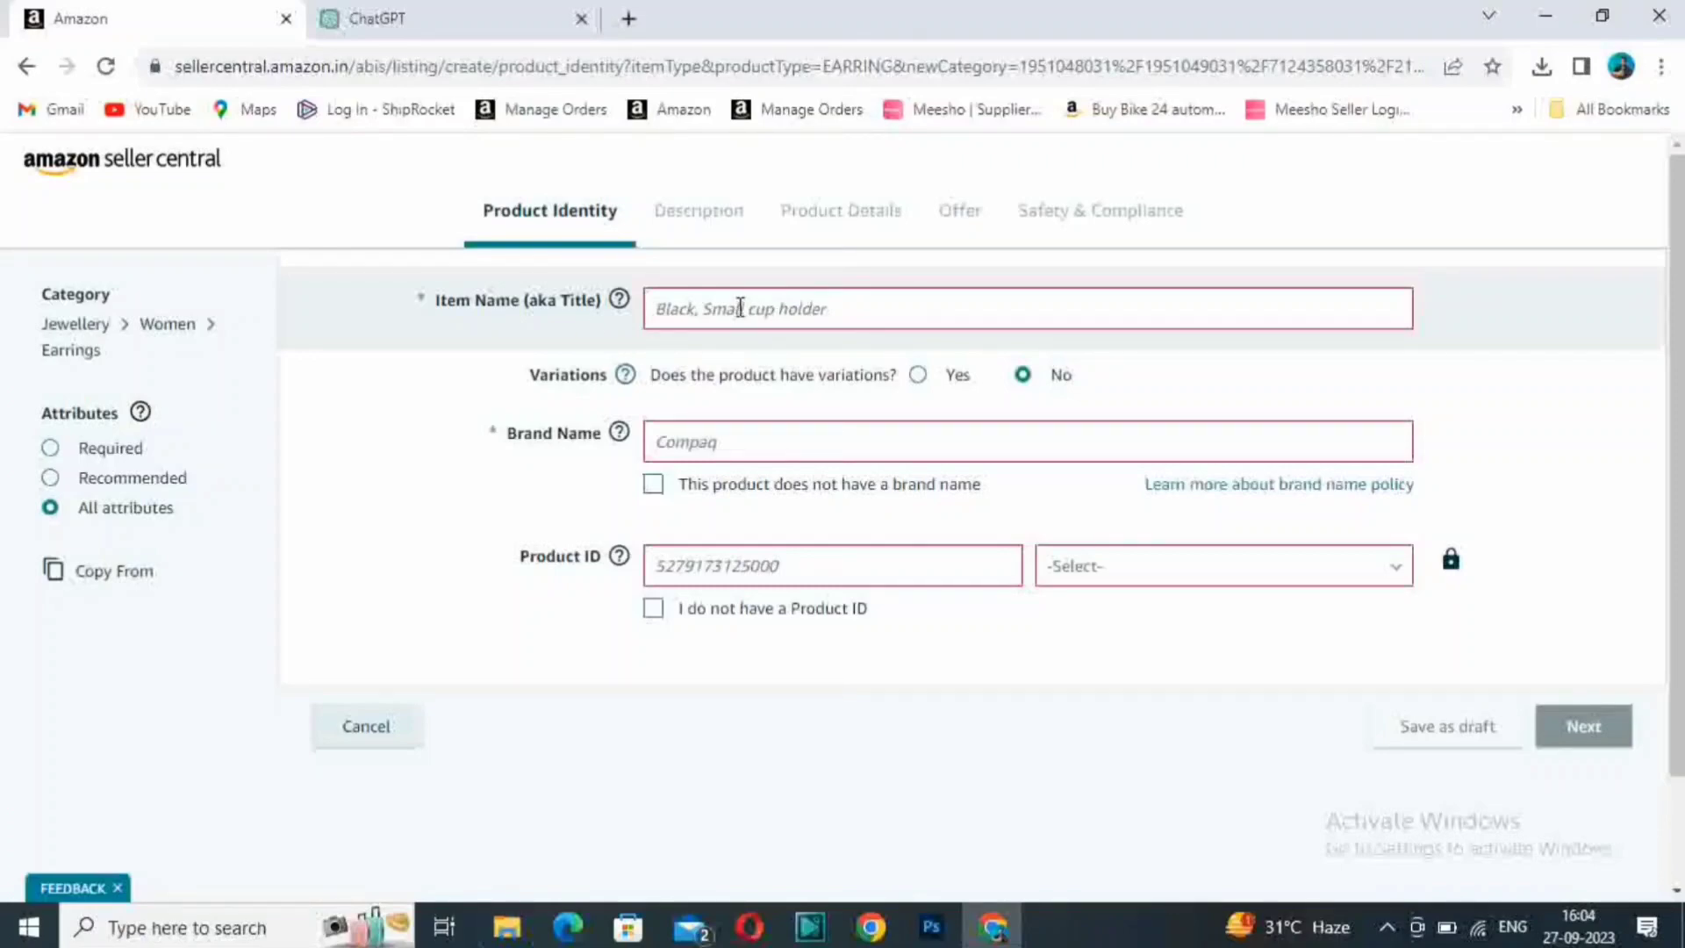
- Open the Amazon.in shopping site in a new browser tab and search for "Kundan Earing"
left_click(628, 18)
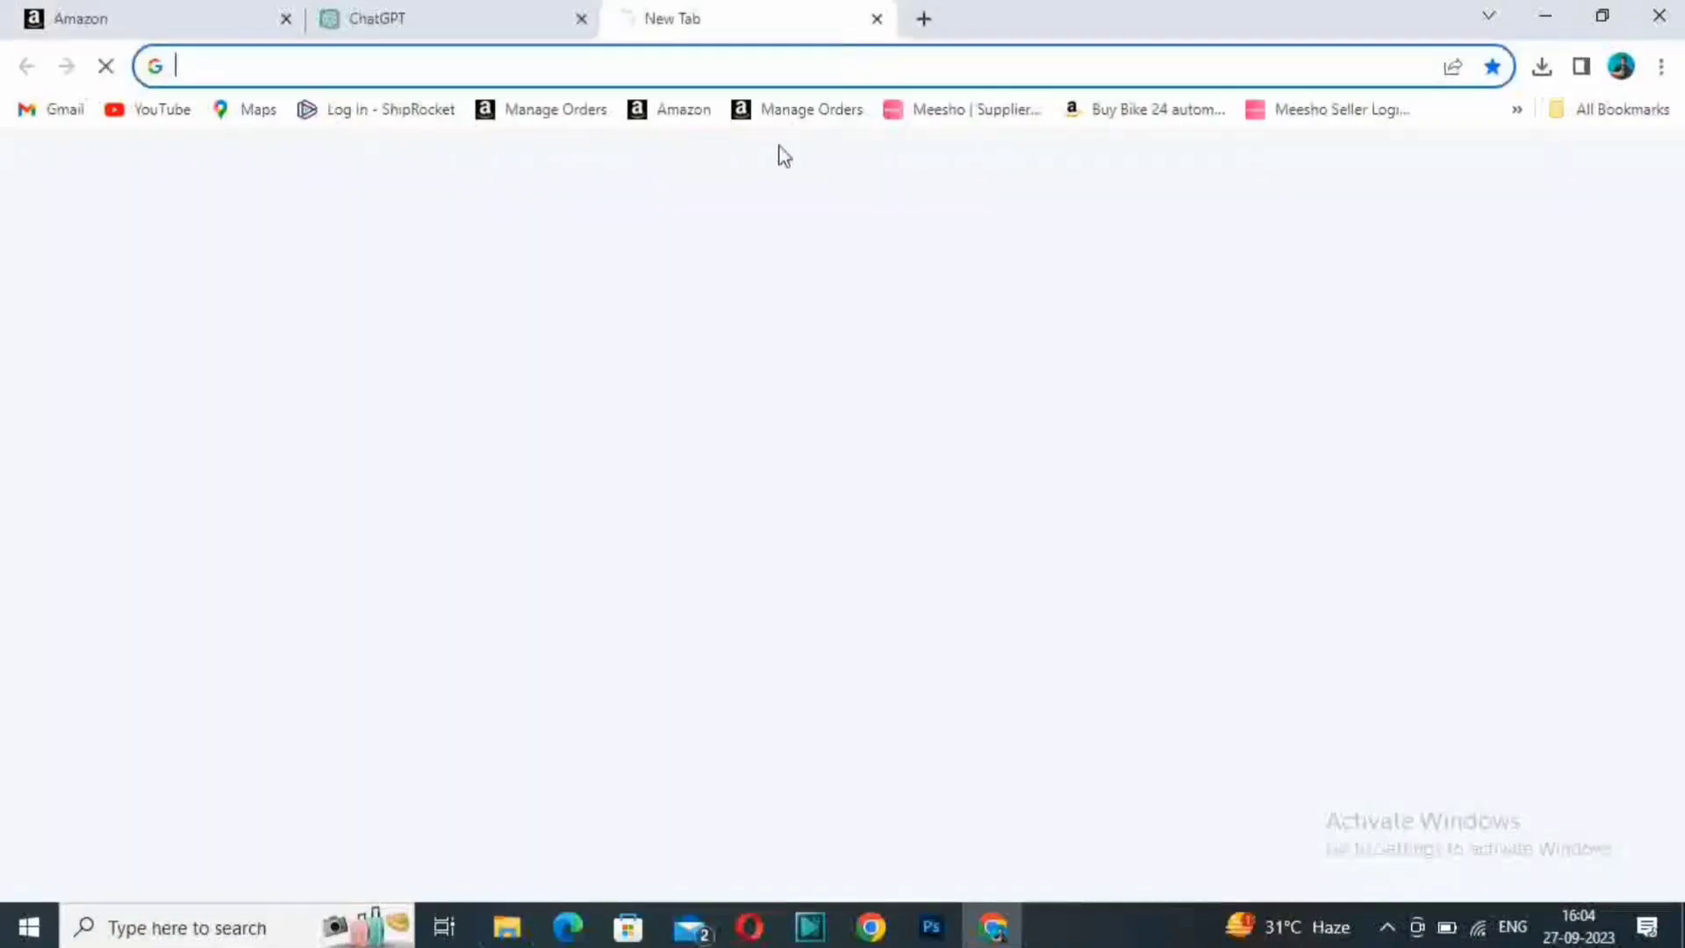
type("am")
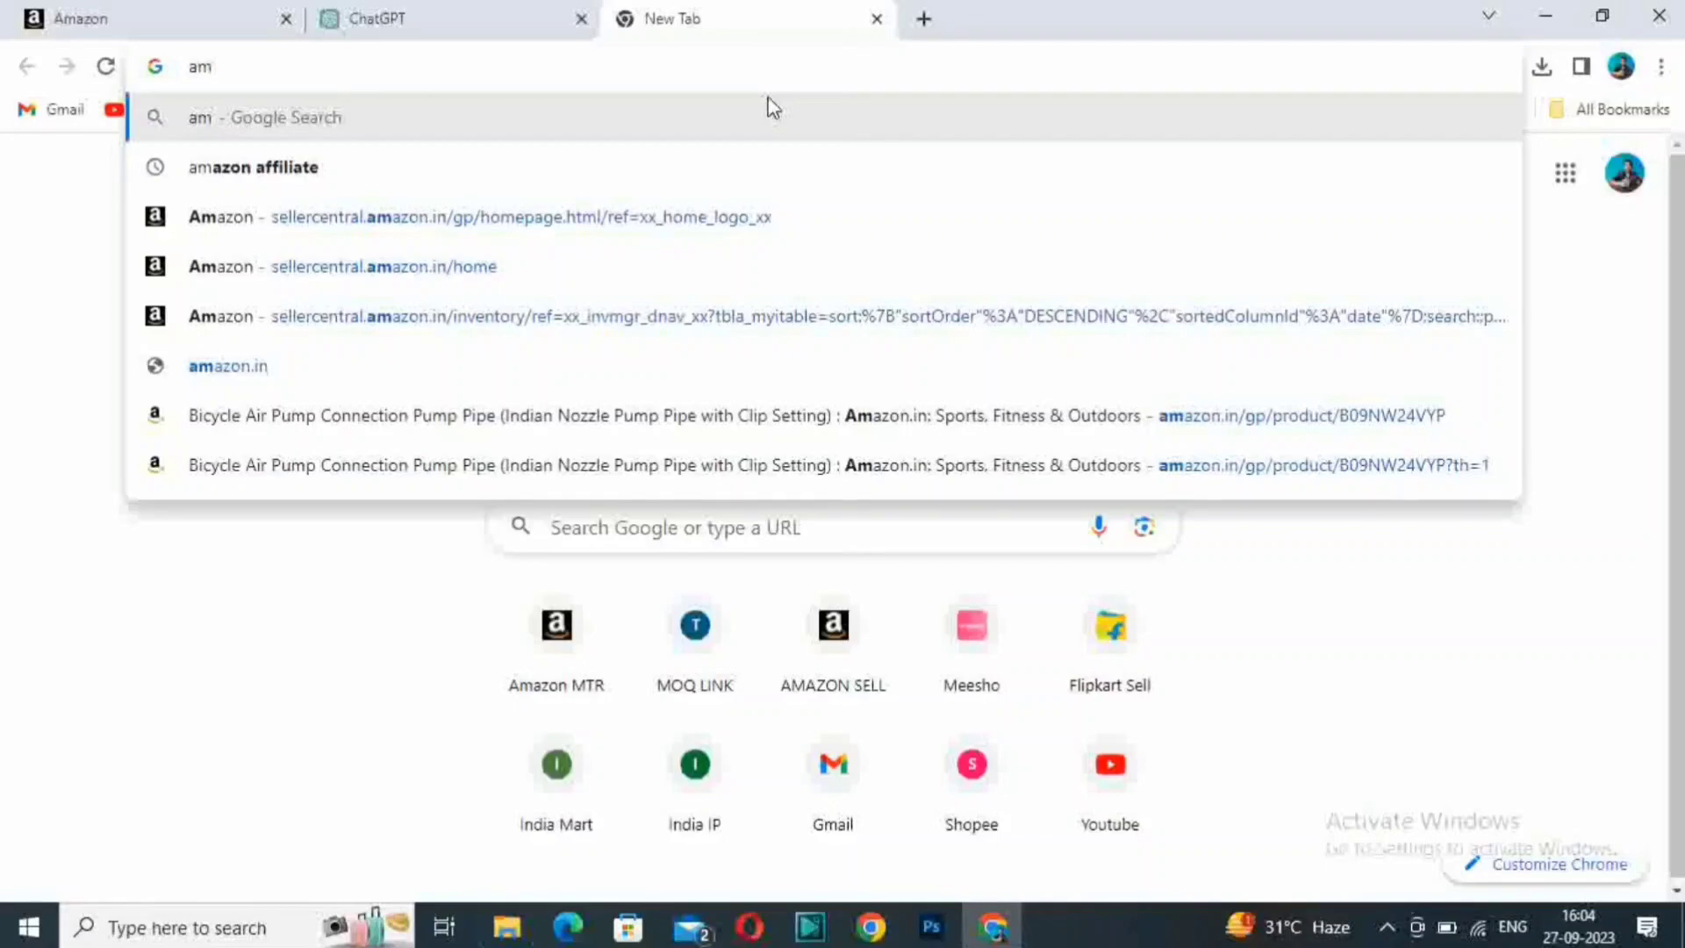
left_click(592, 347)
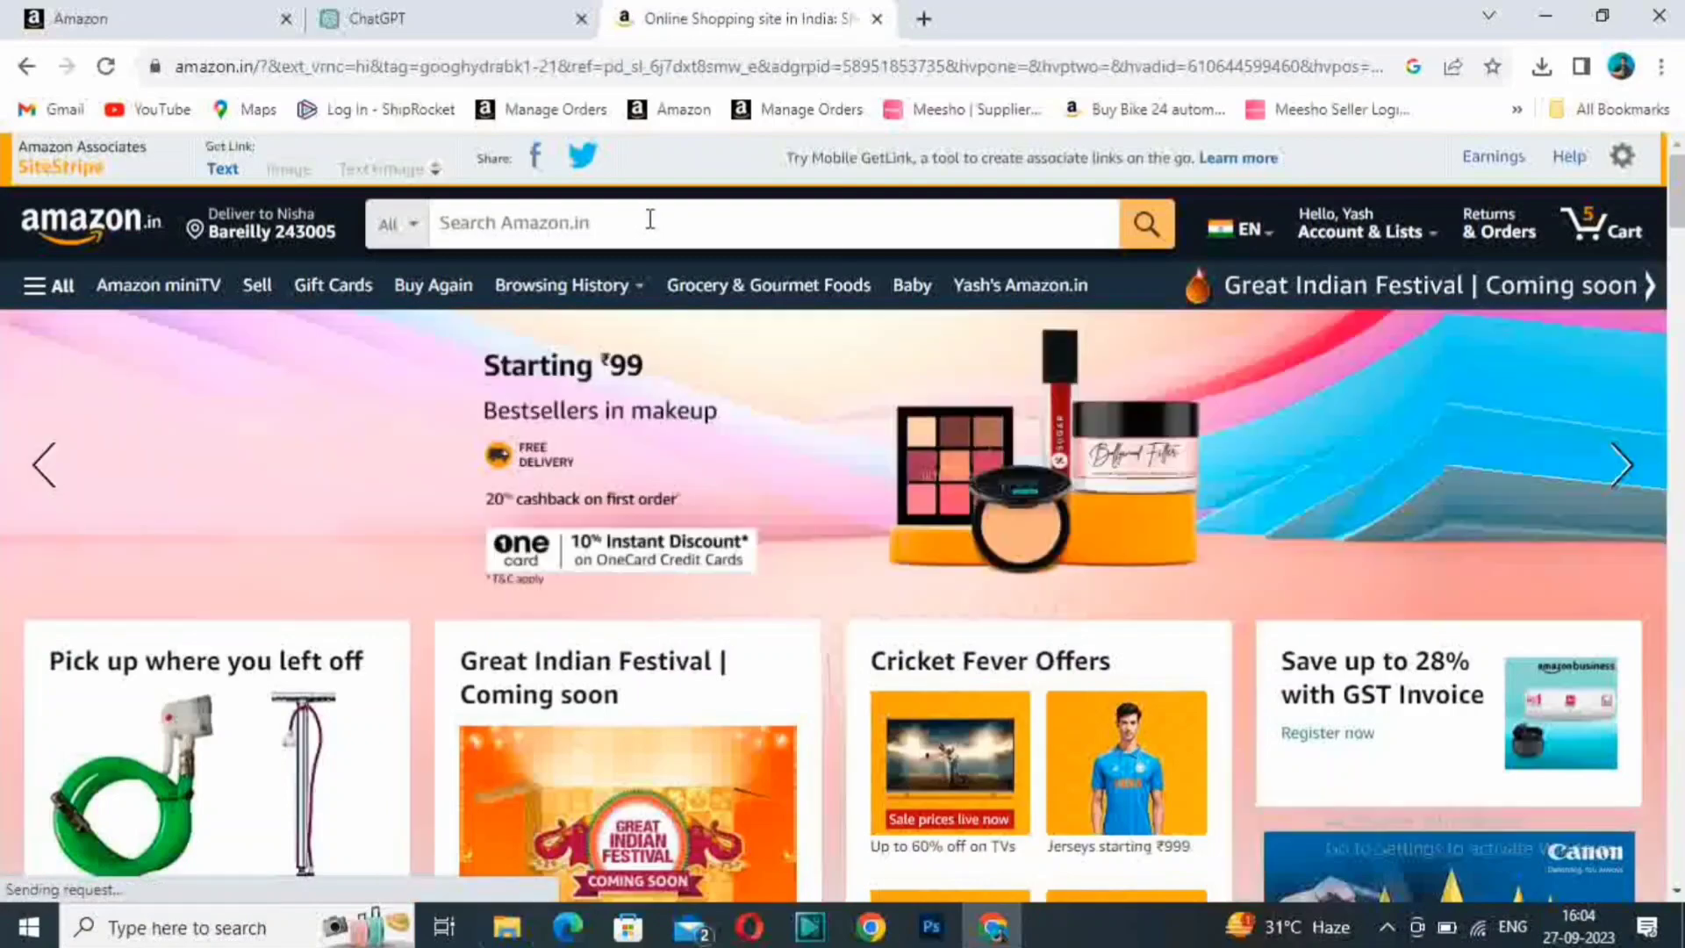
left_click(650, 220)
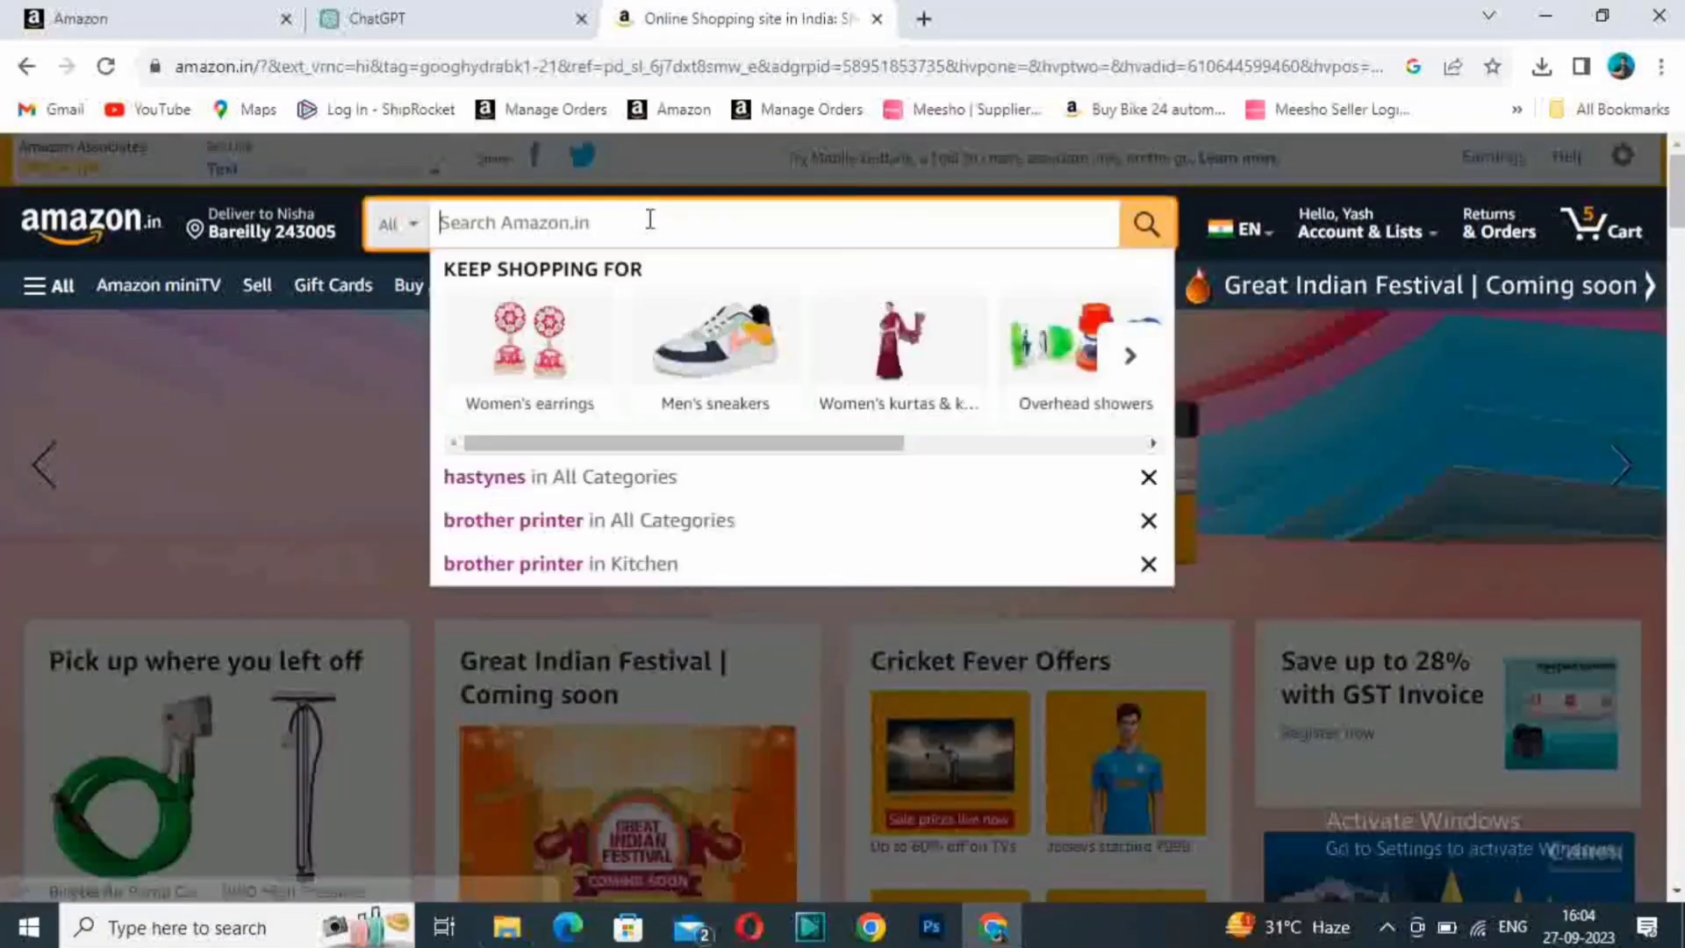
type("Kundan Earing")
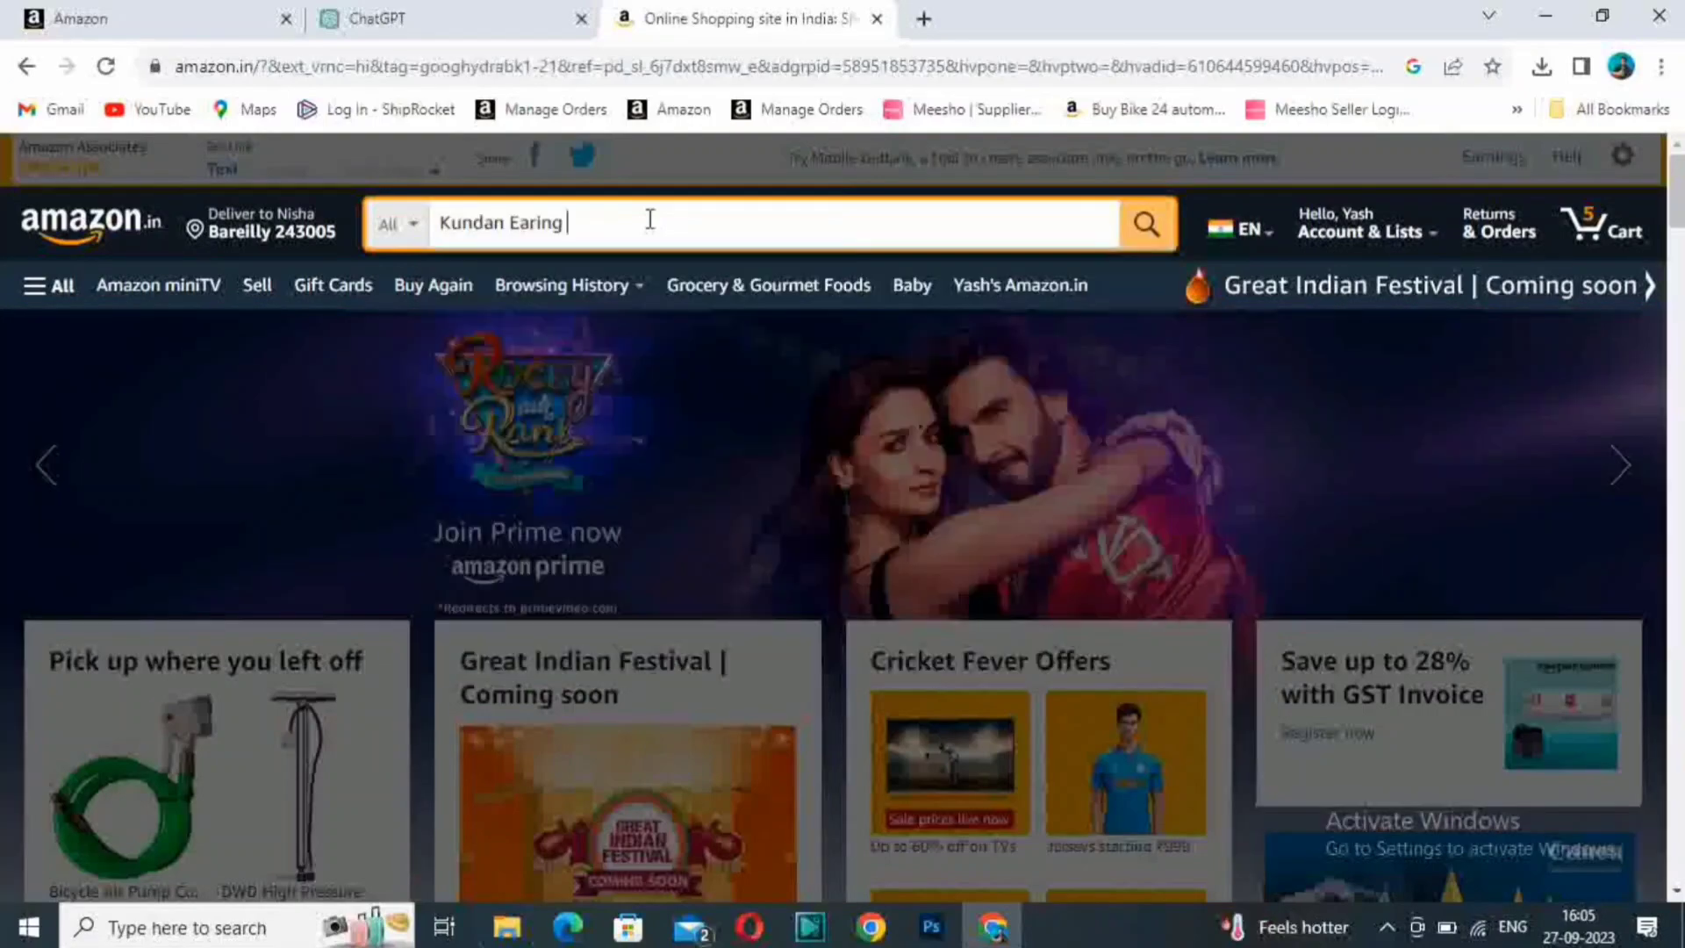
key("Return")
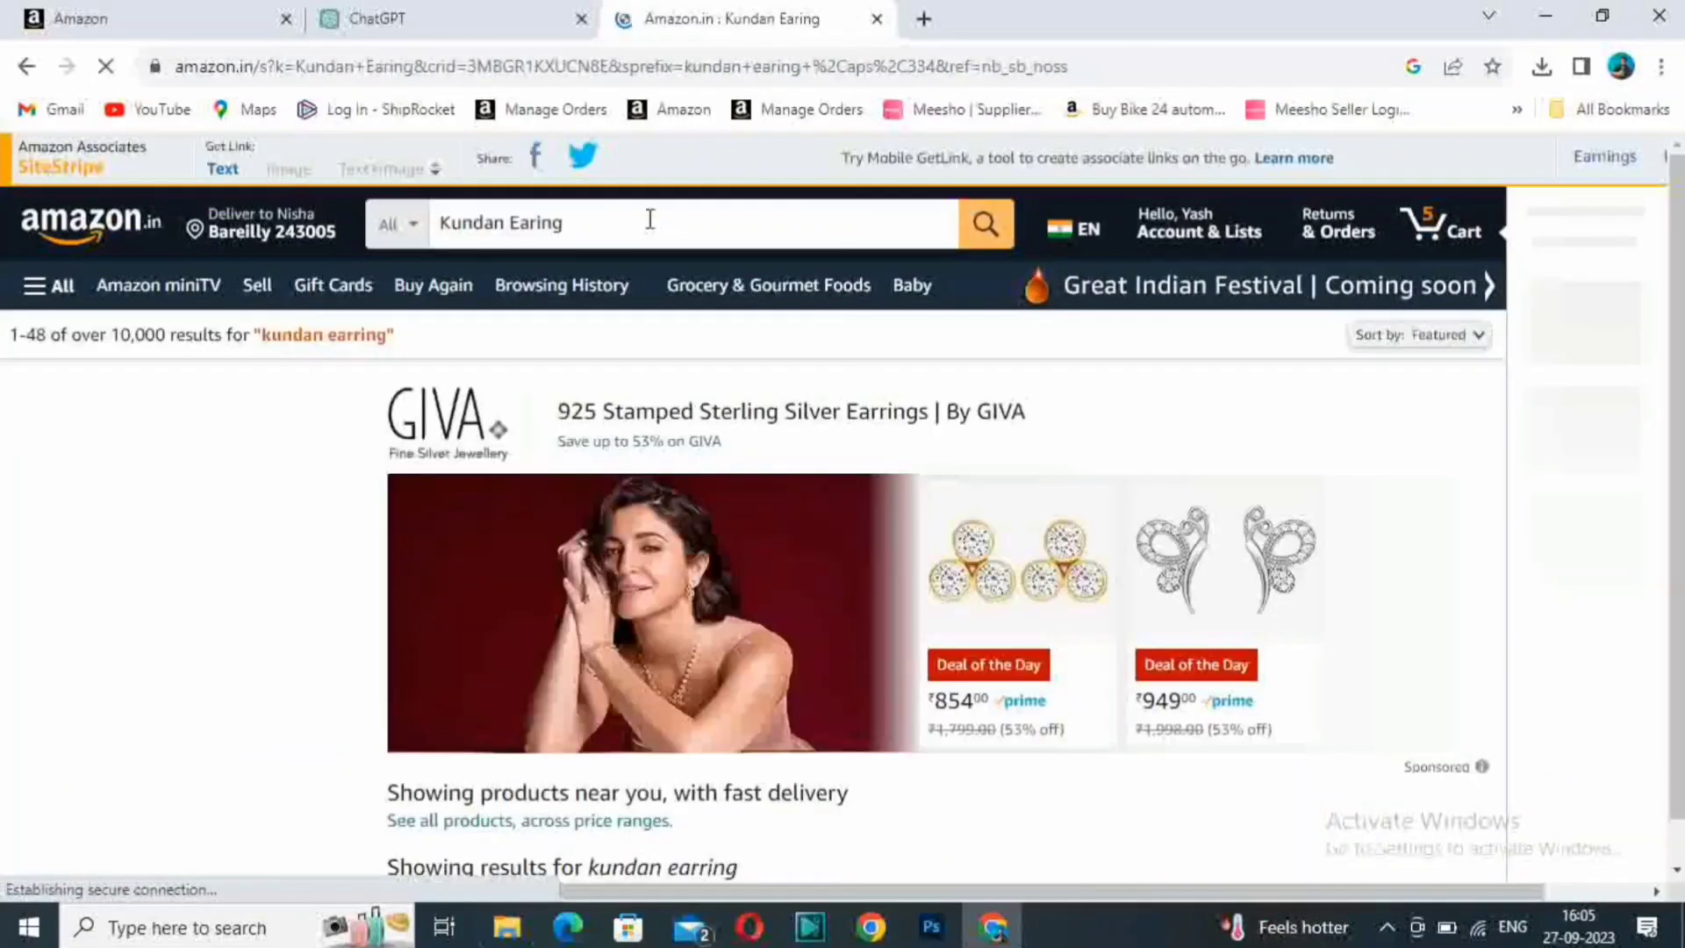
- Look through the kundan earring results and open the Zaveri Pearls Gold Tone Traditional Kundan & Pearls Jhumki Earring listing
scroll(1258, 578, "down", 10)
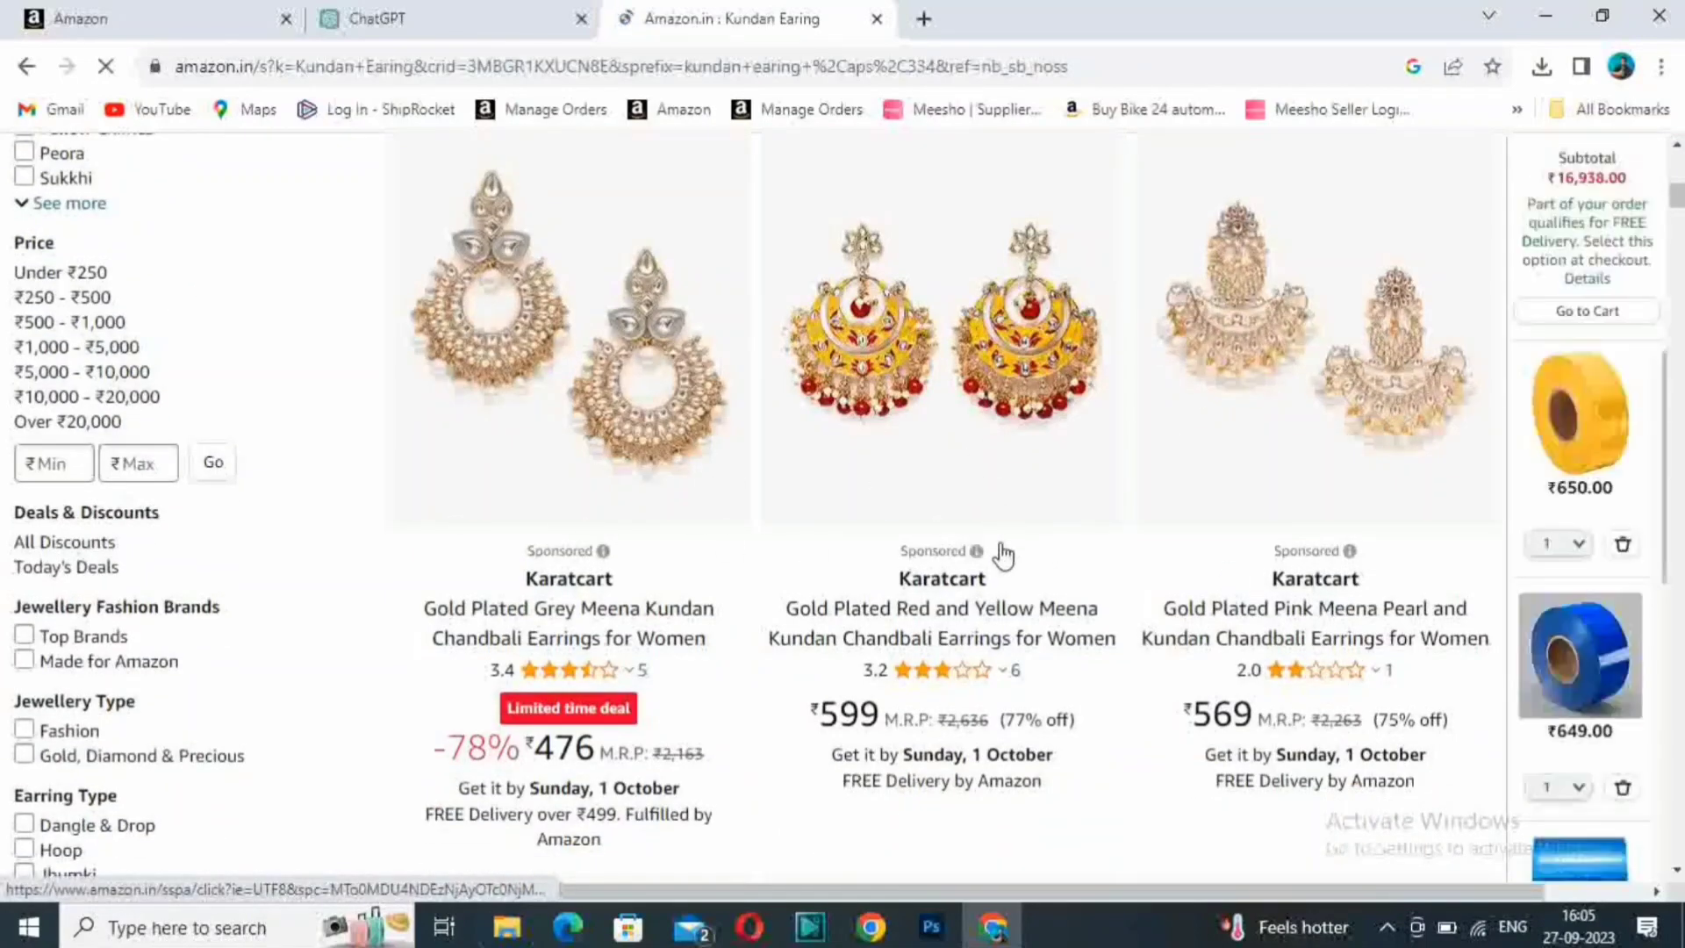
scroll(805, 552, "down", 6)
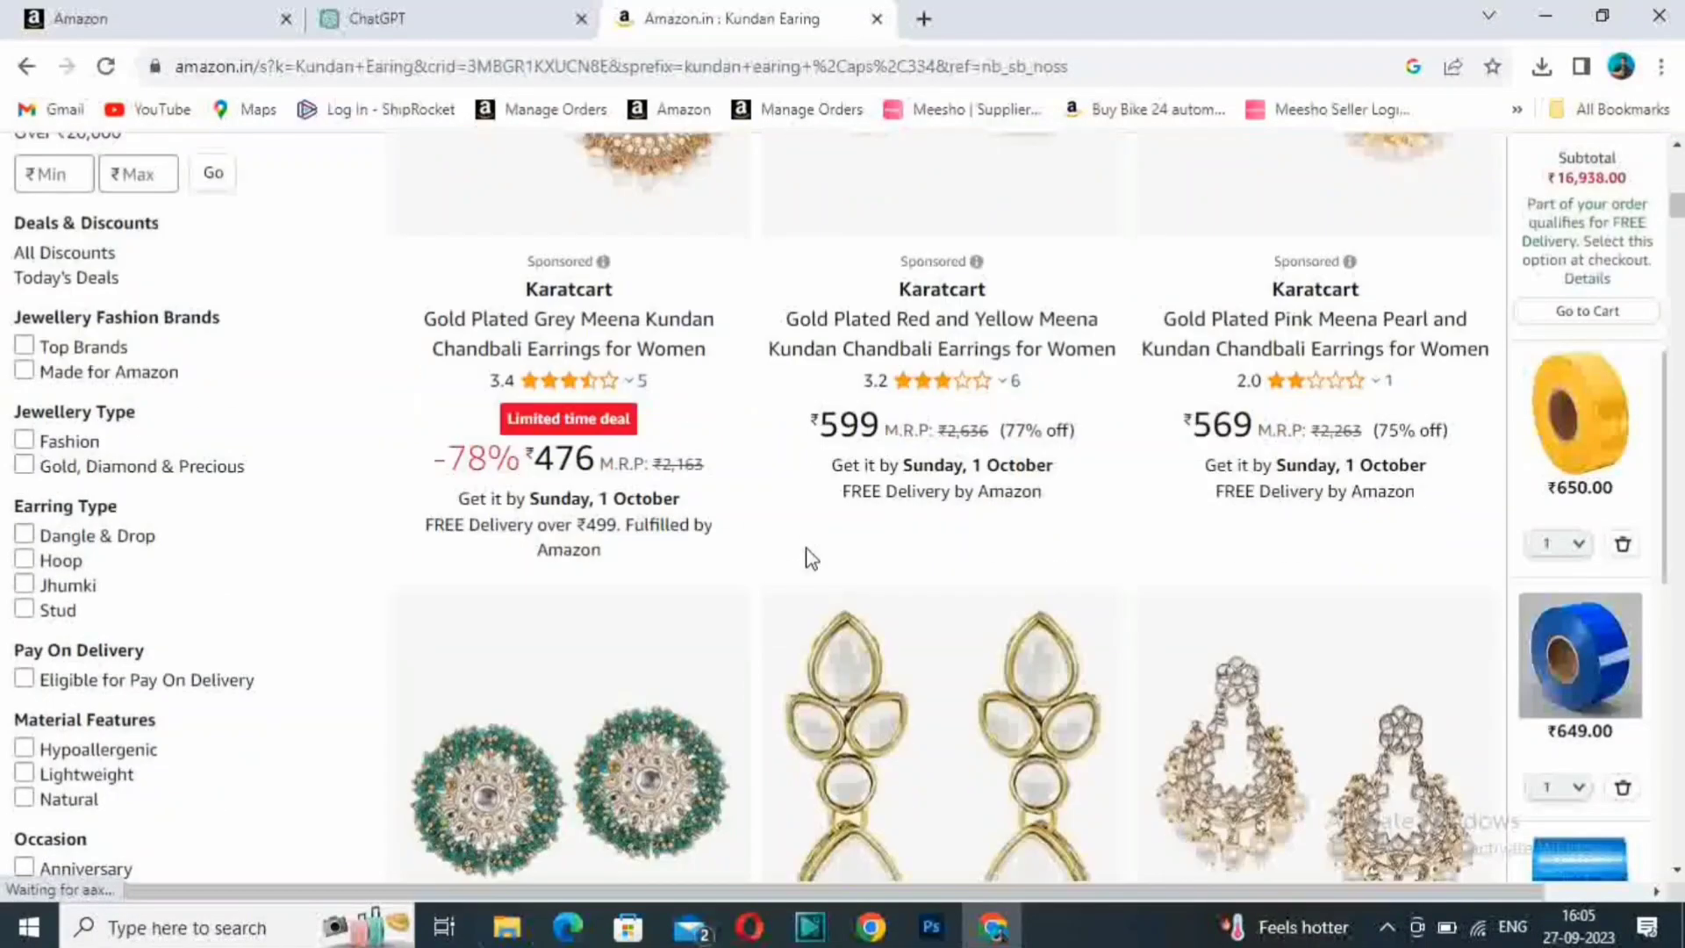
scroll(806, 553, "down", 4)
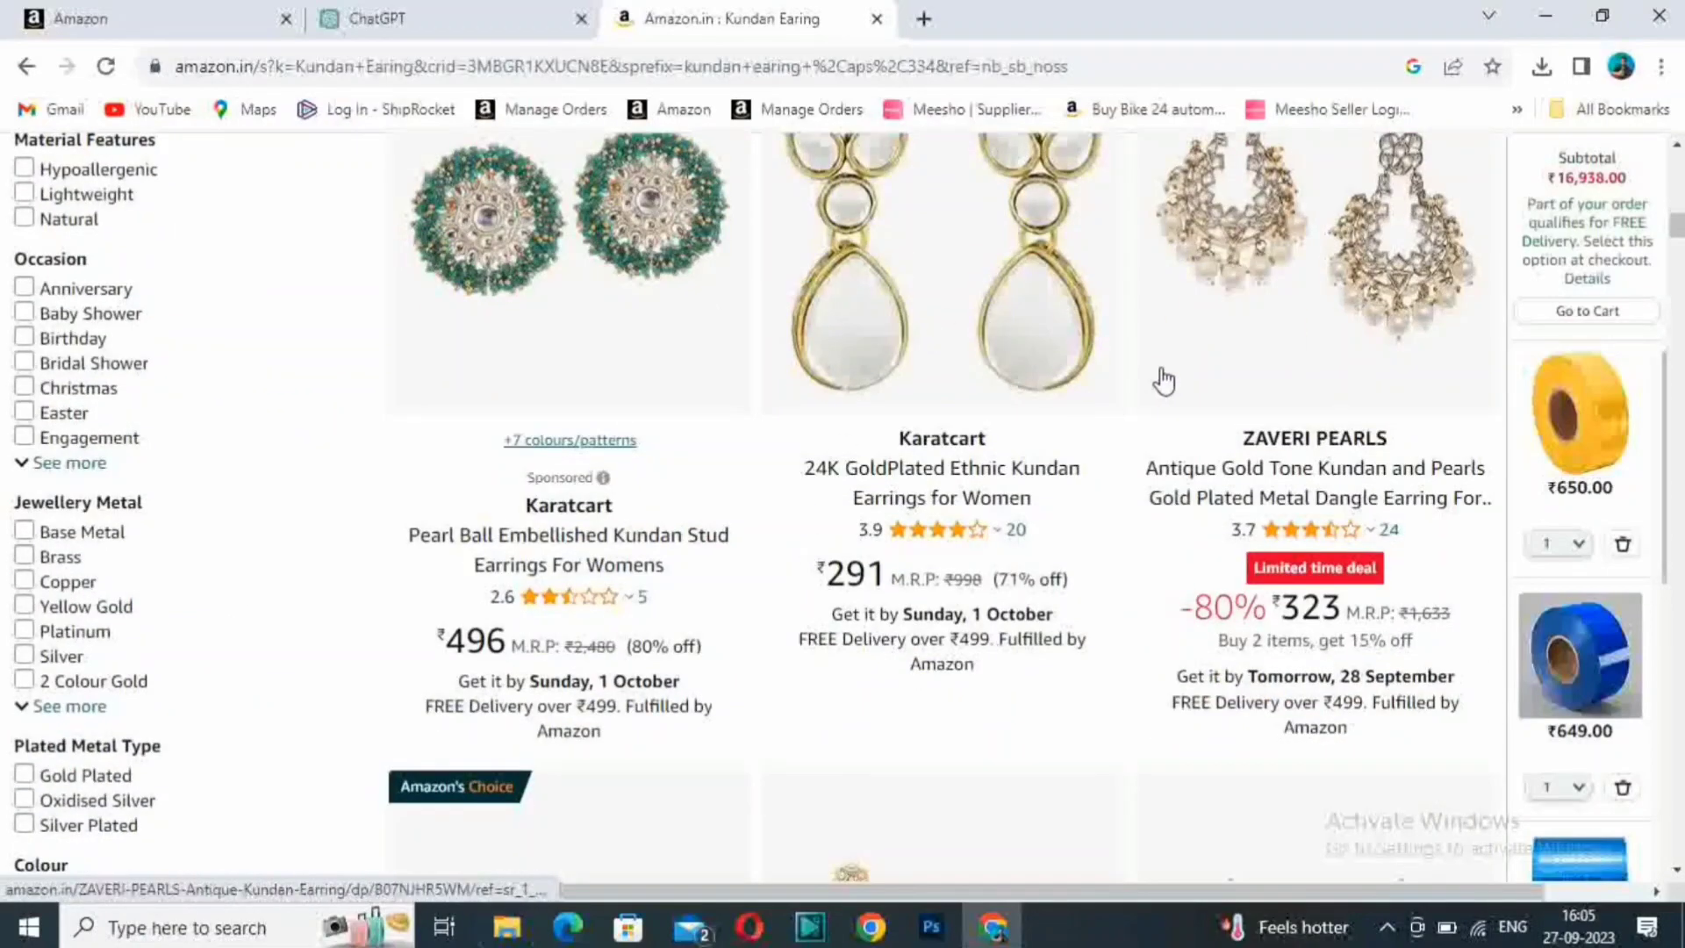
scroll(1229, 335, "up", 4)
scroll(1155, 365, "down", 4)
scroll(1264, 364, "down", 13)
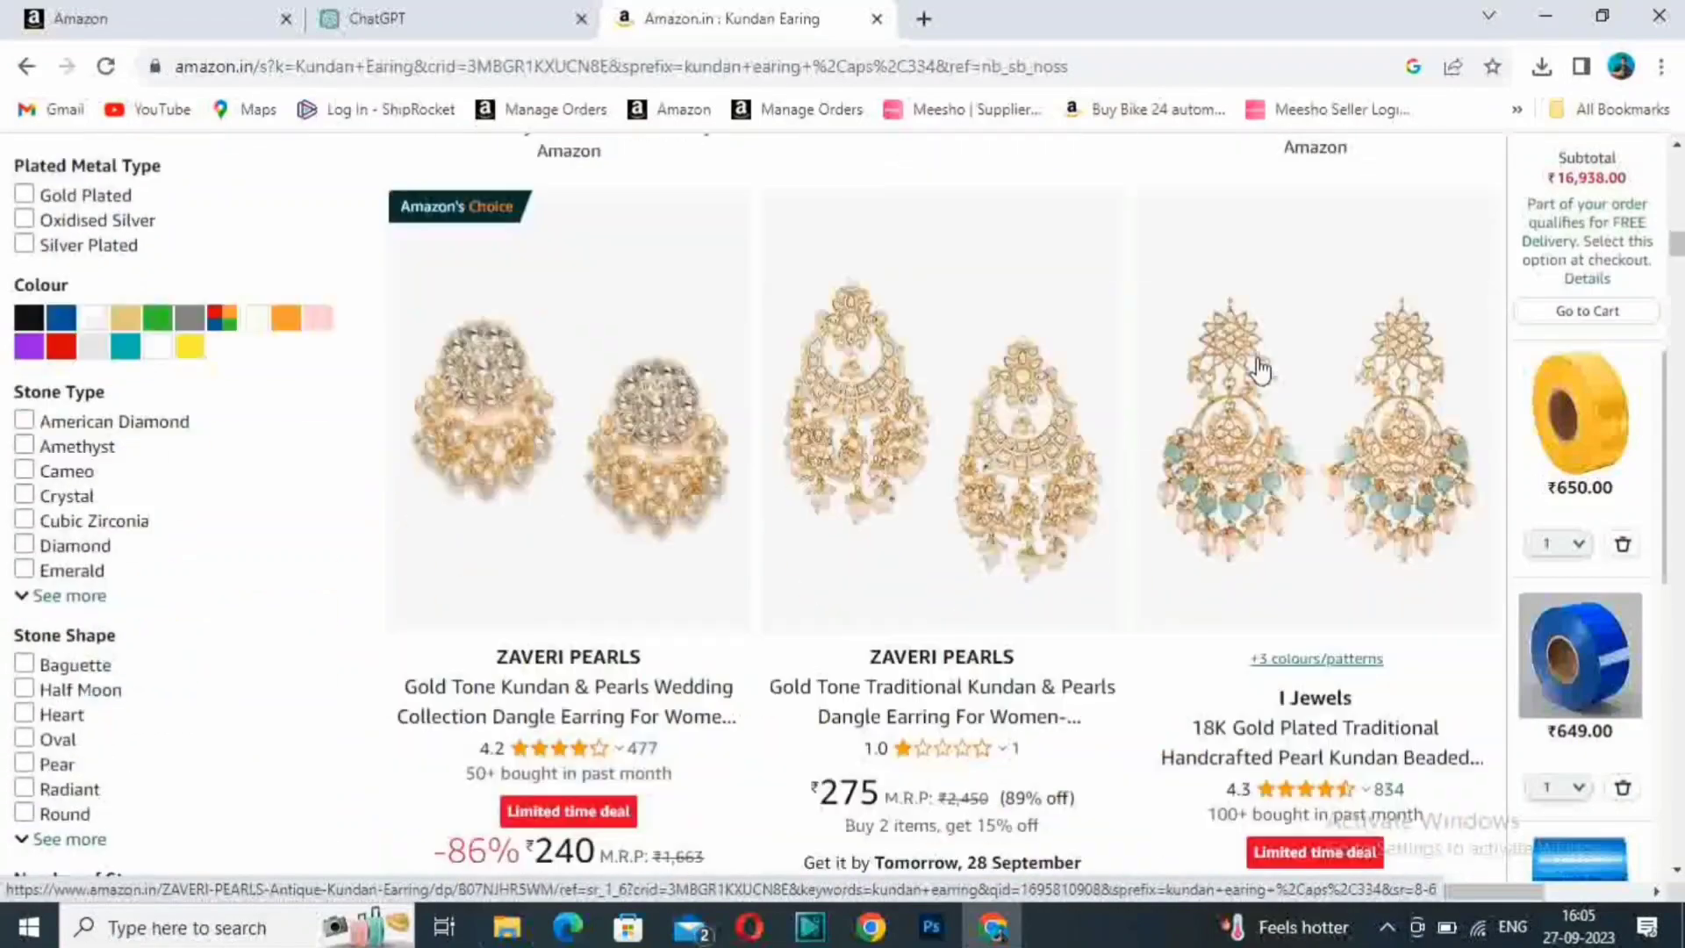
scroll(1256, 377, "down", 10)
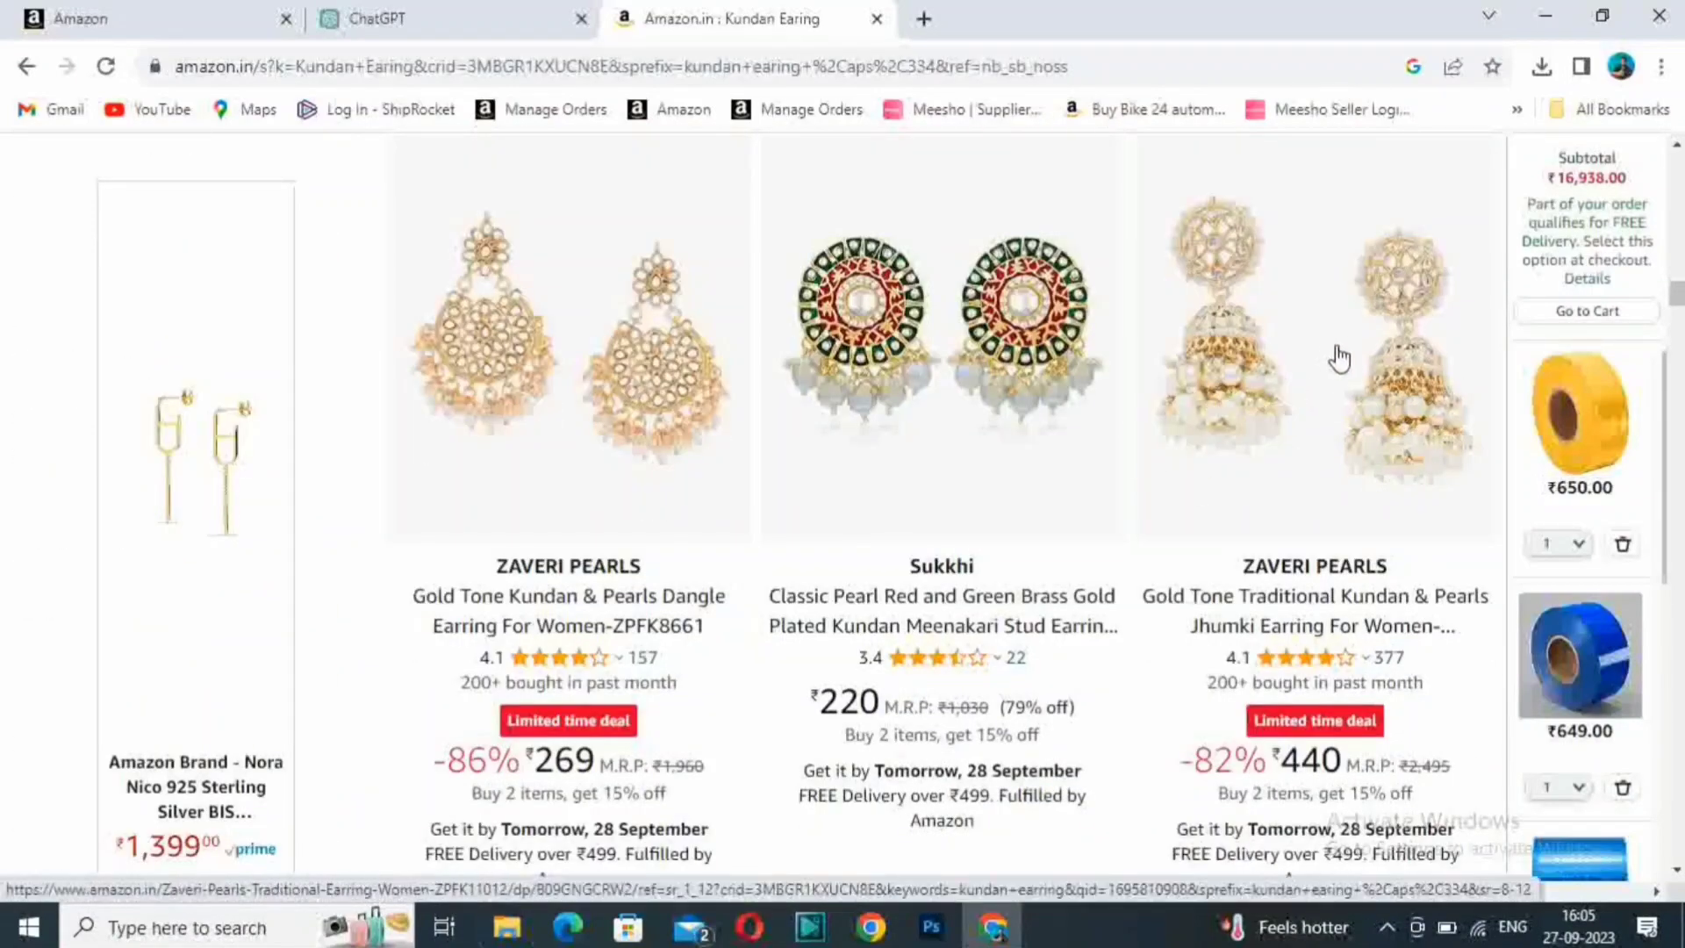
mouse_move(1391, 566)
left_click(1301, 331)
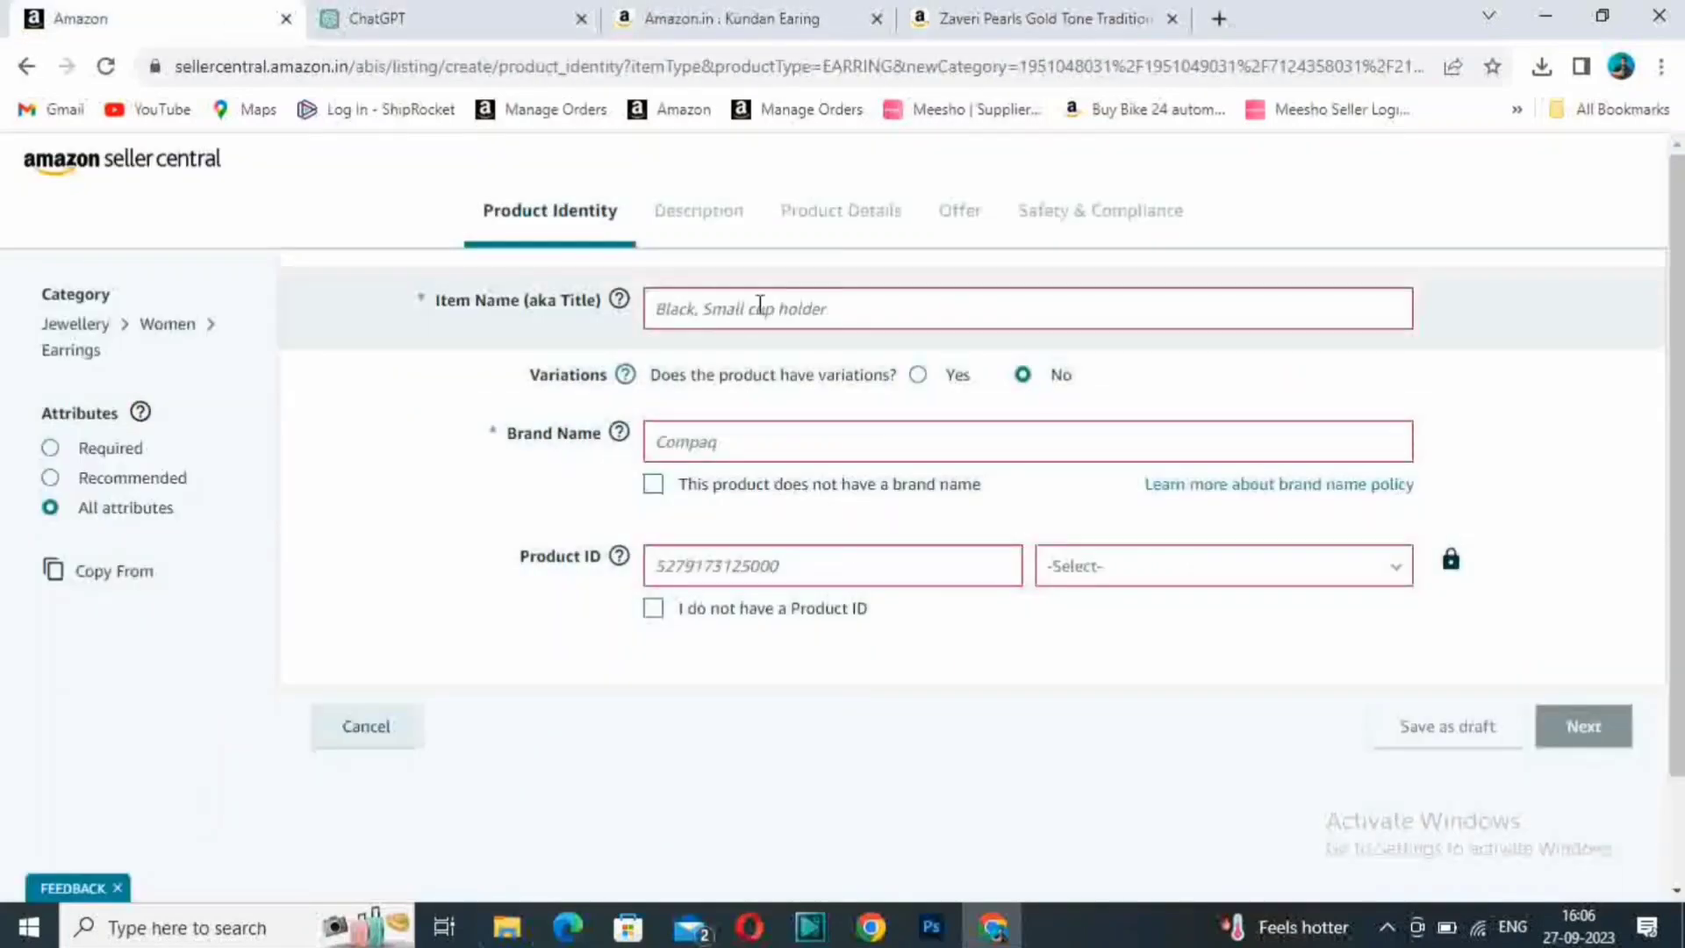
- In the Seller Central listing form, enter the item name "Kundan Jhumki For Woman Traditional Pink Color"
left_click(760, 307)
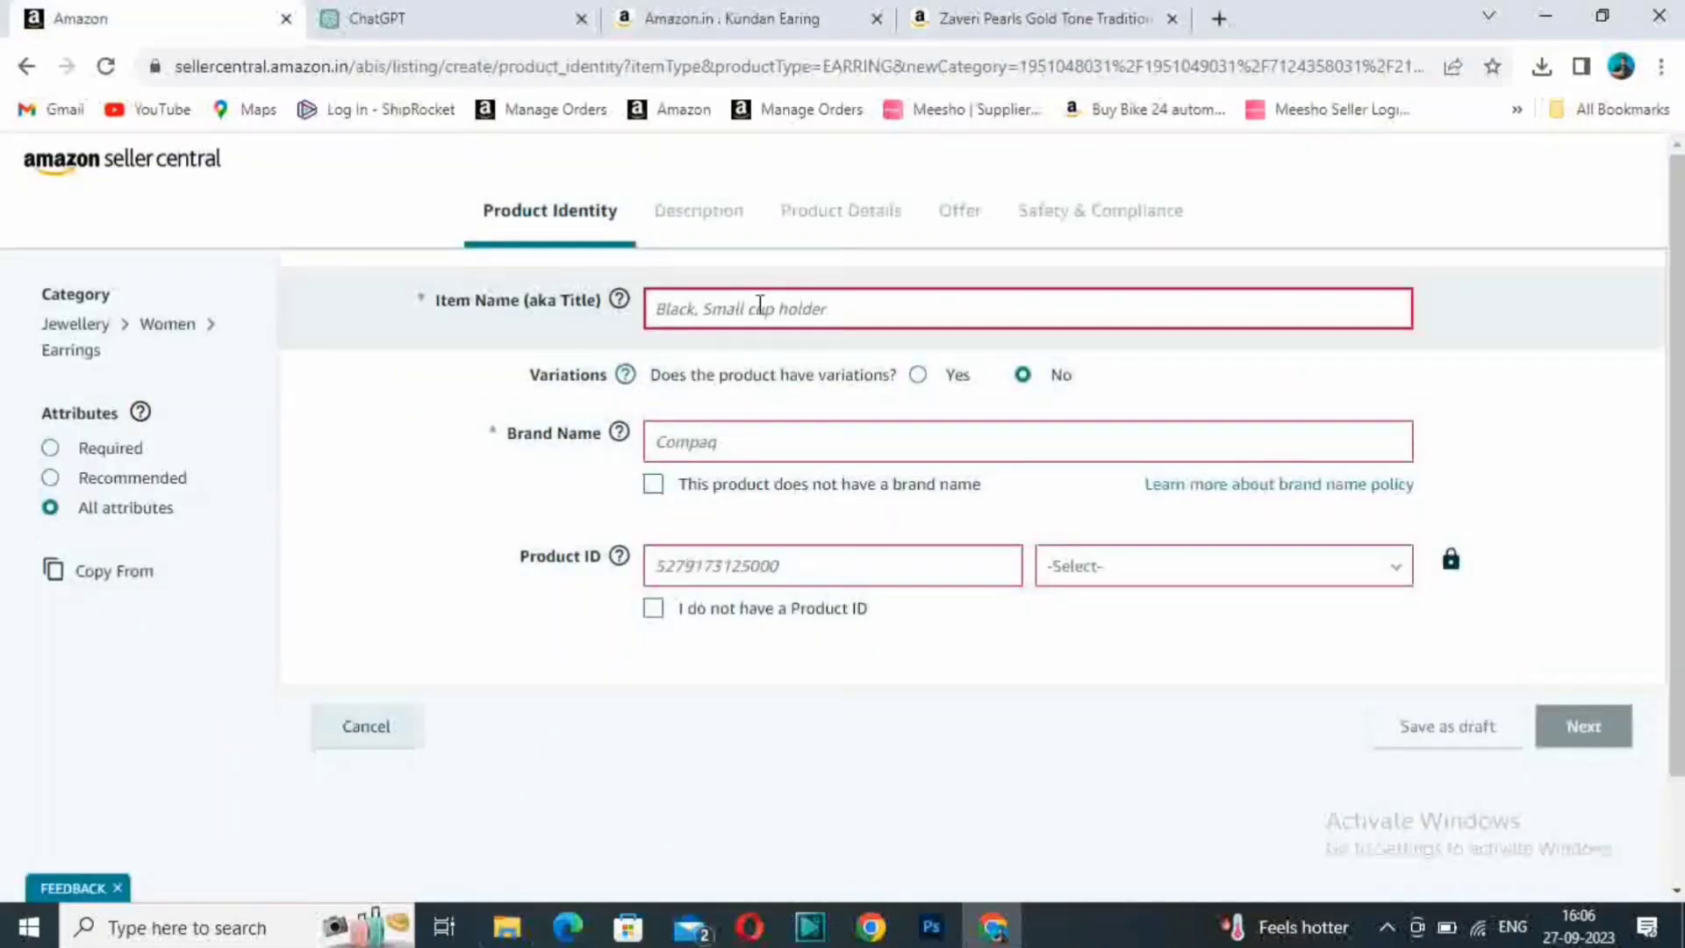
type("XYZ")
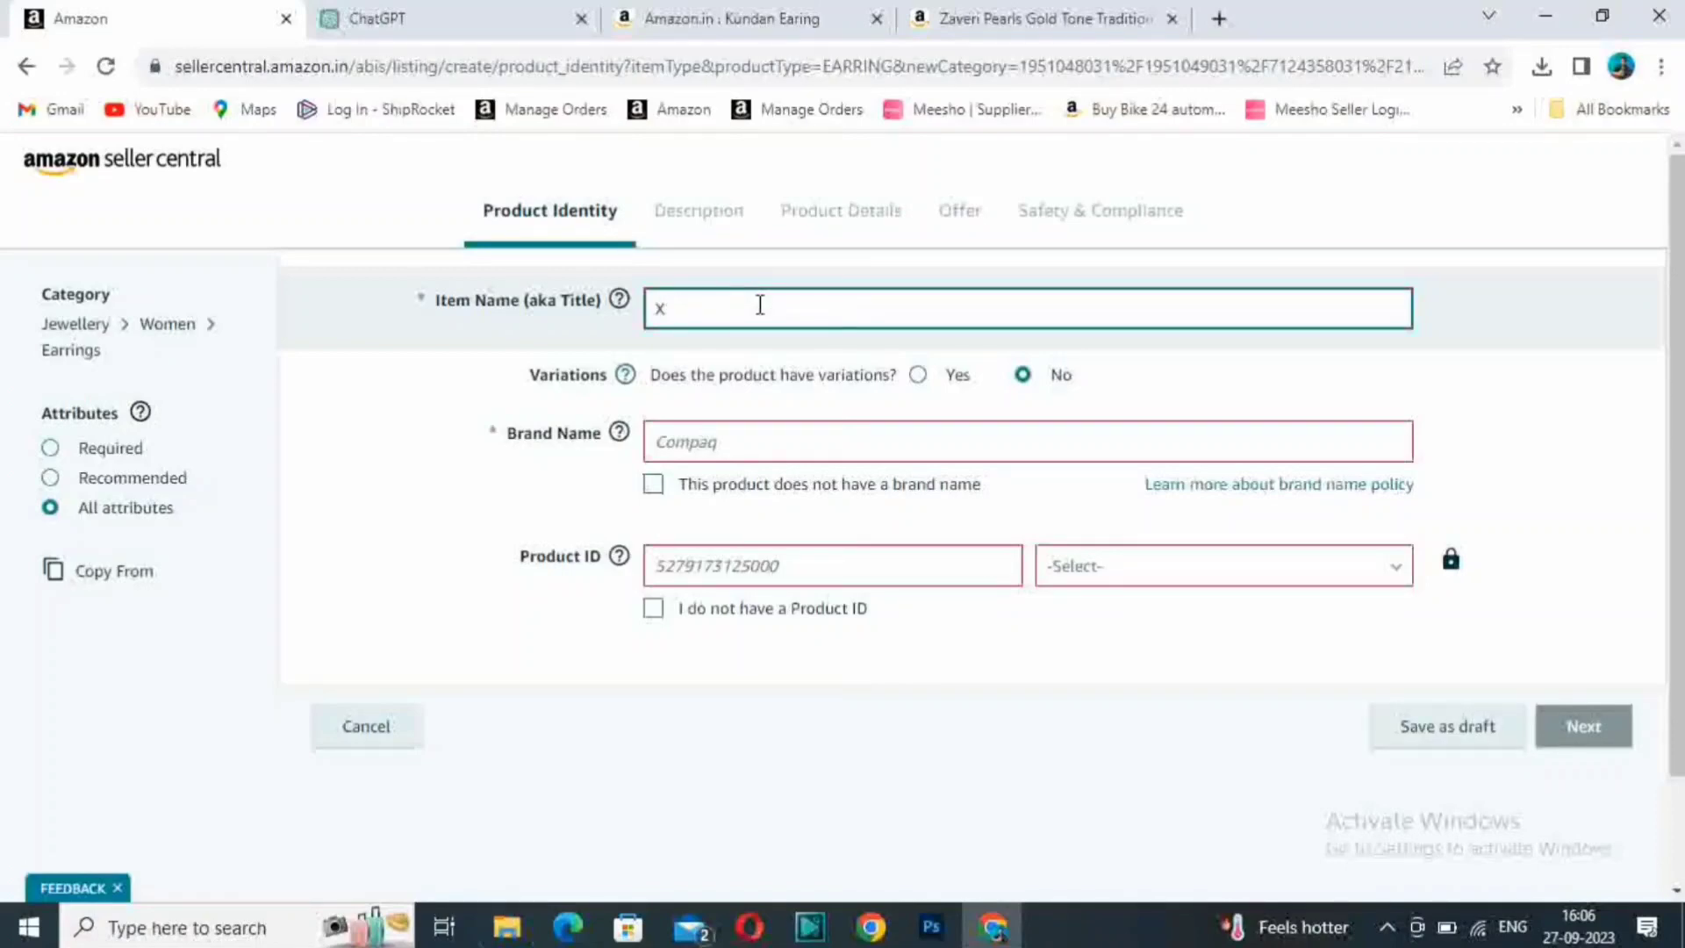
key("BackSpace")
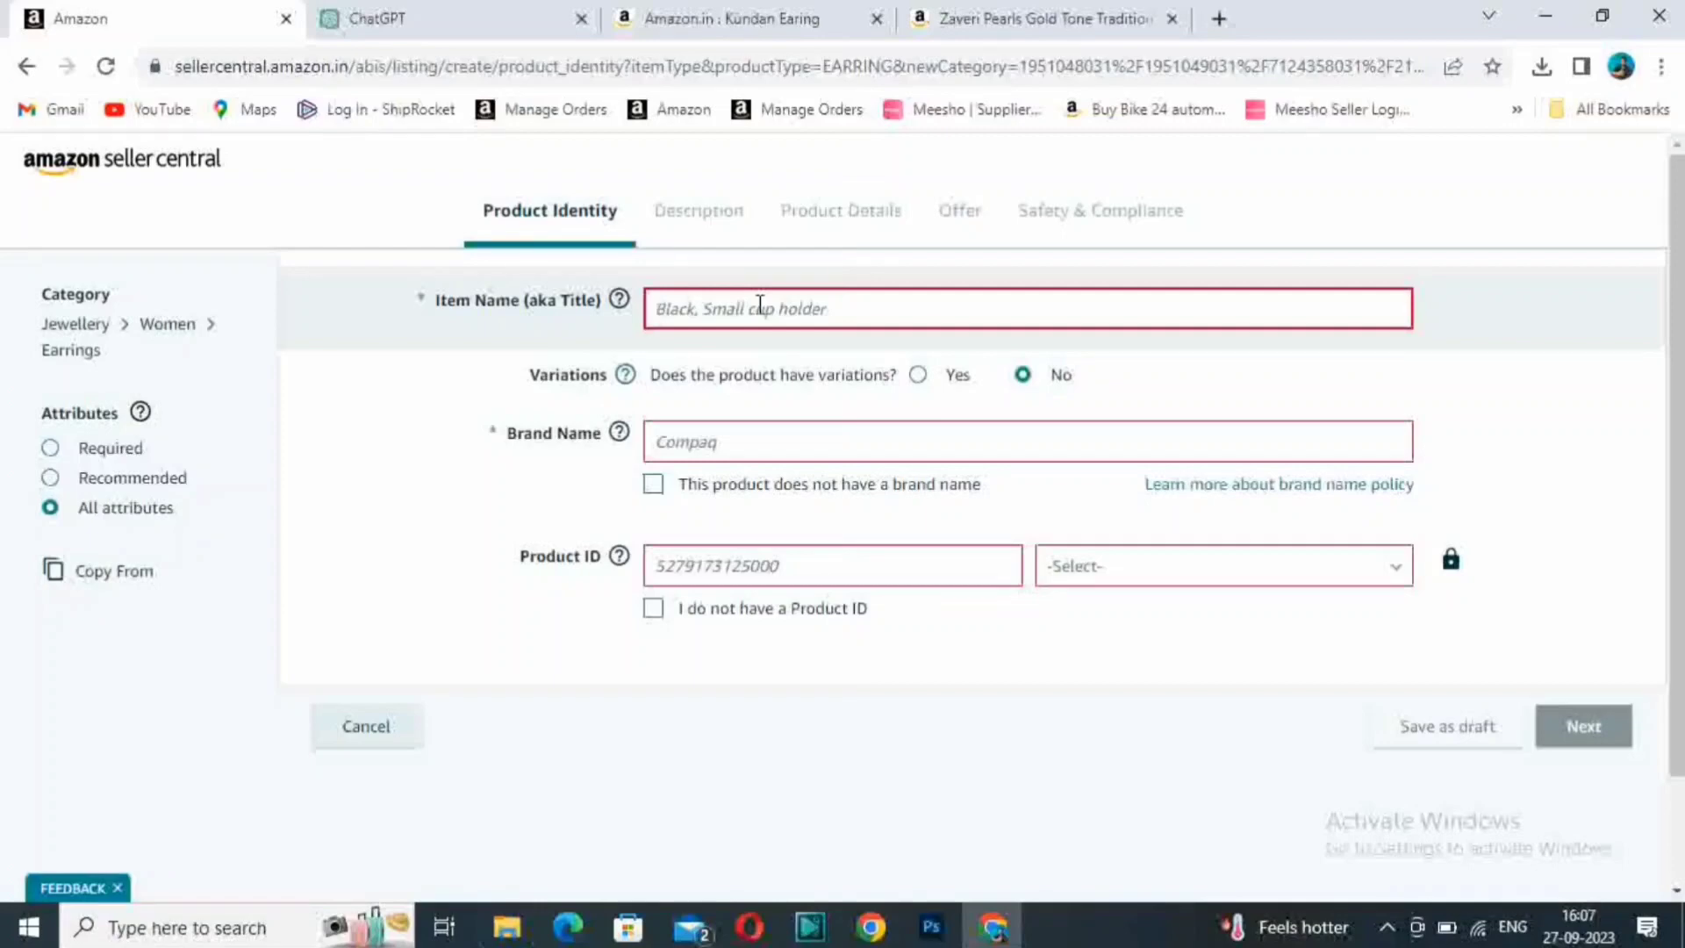
type("Kun")
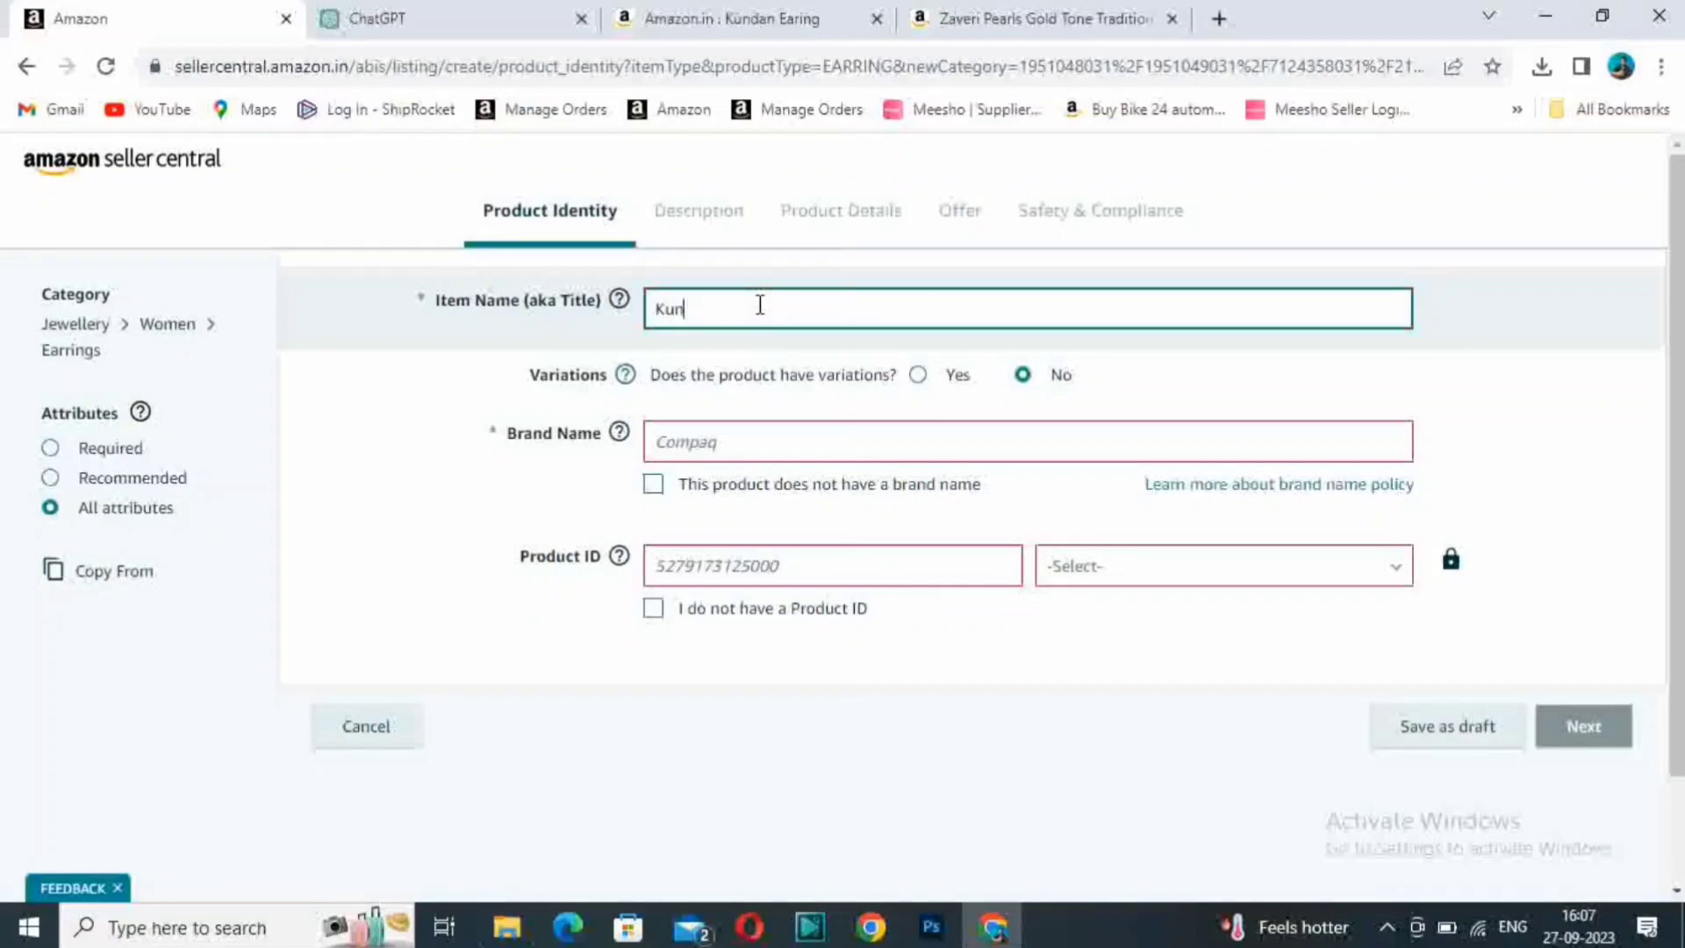
type("Jhumki For Woman Traditional Pink Color")
key("ctrl+Left")
key("ctrl+Left")
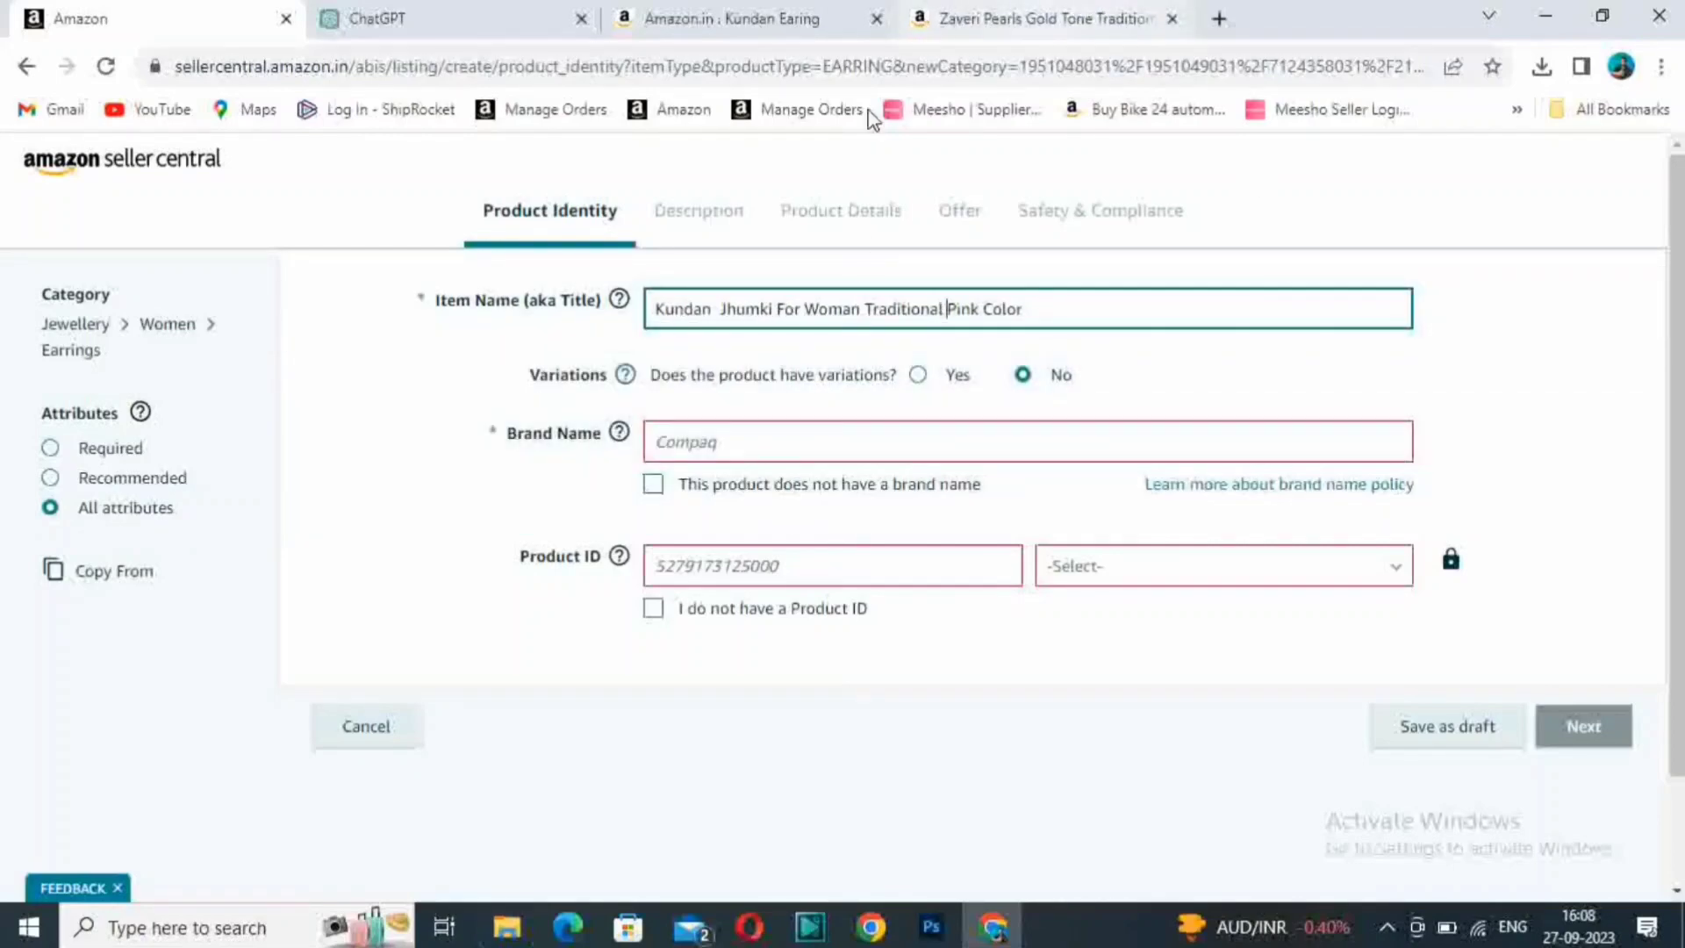
- Compare the item name with the Zaveri Pearls listing title, and view the product photos in the Listing Folder in File Explorer
left_click(1021, 26)
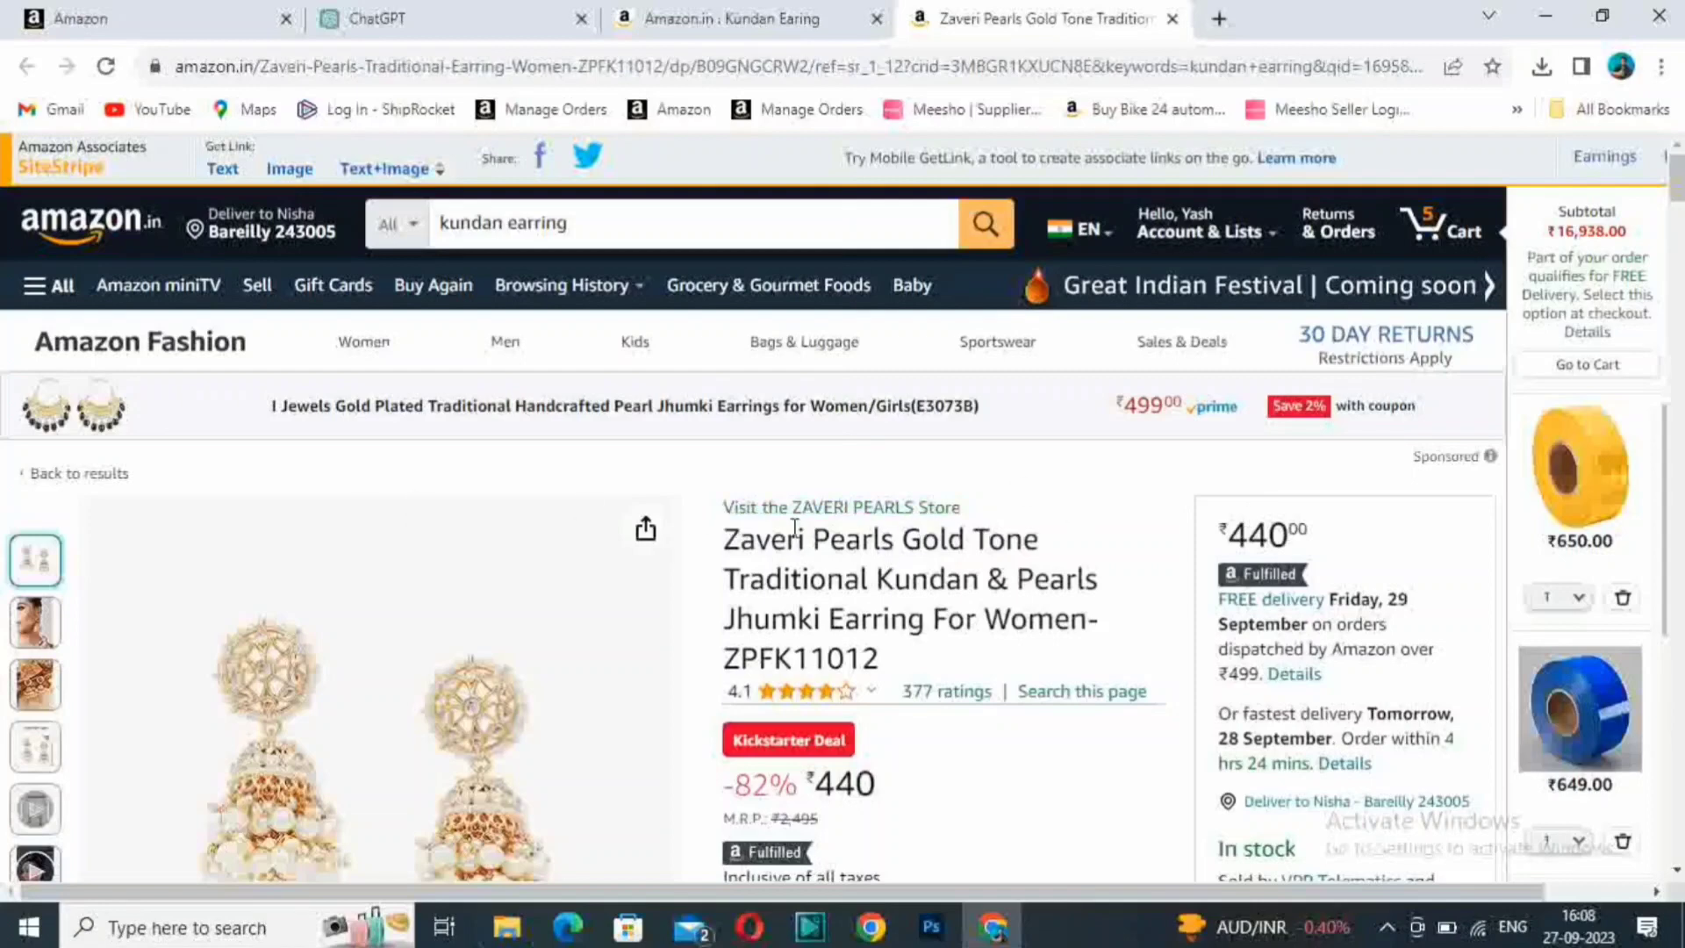
left_click(176, 19)
left_click(1036, 18)
left_click(193, 18)
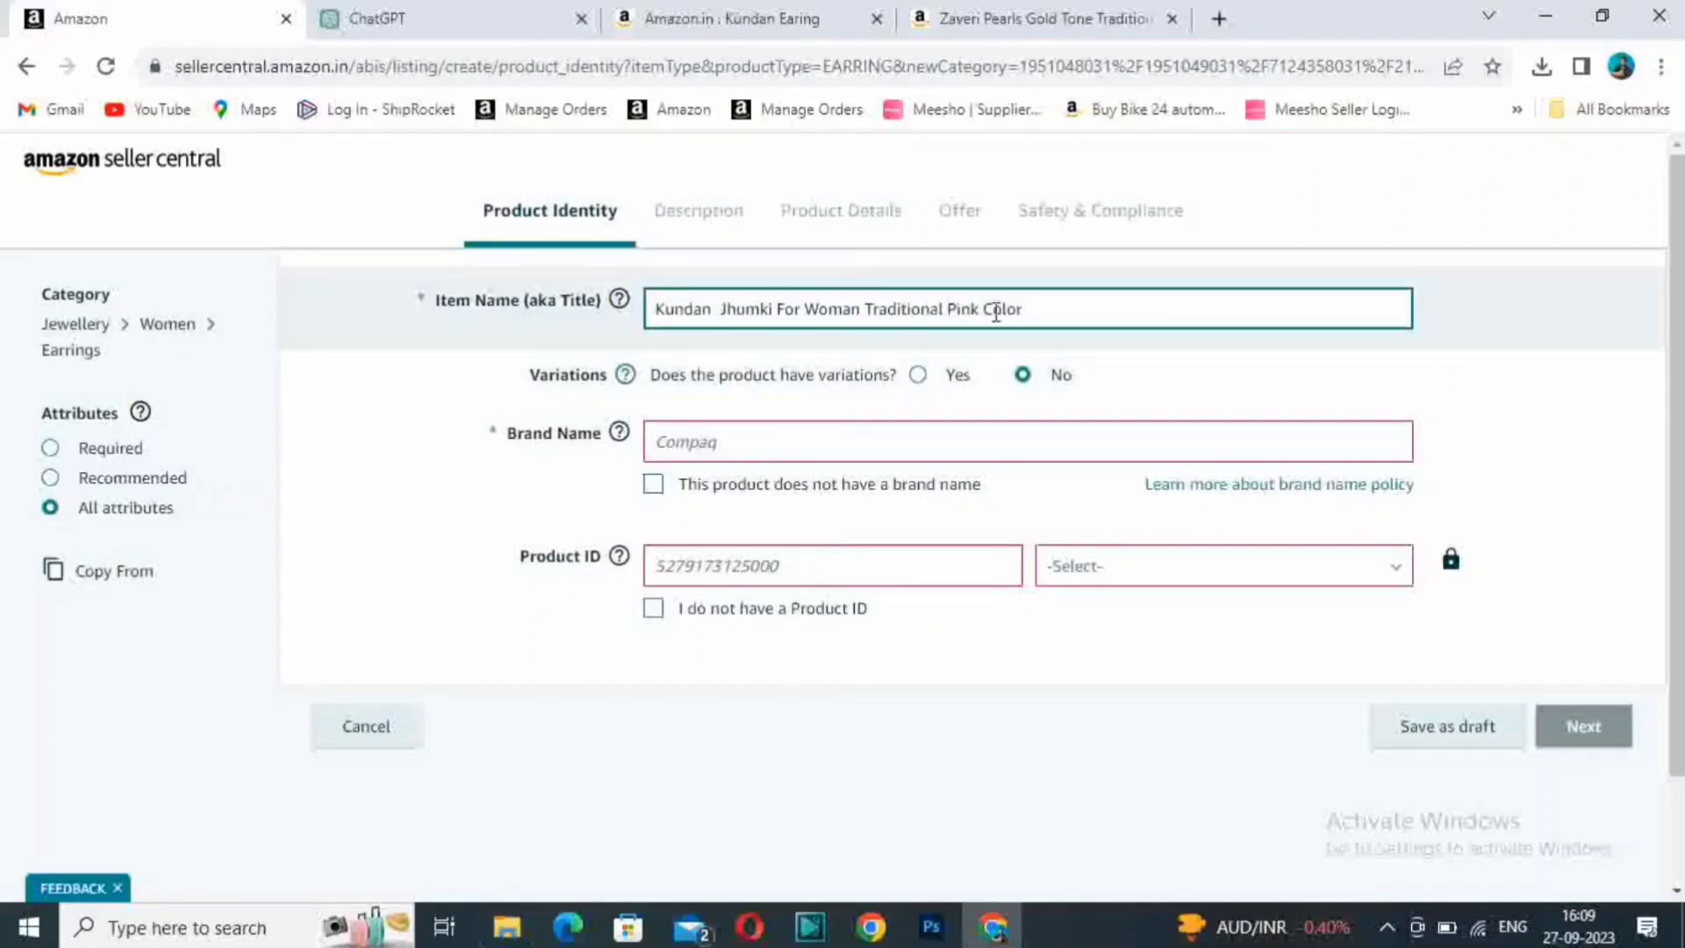
left_click(507, 927)
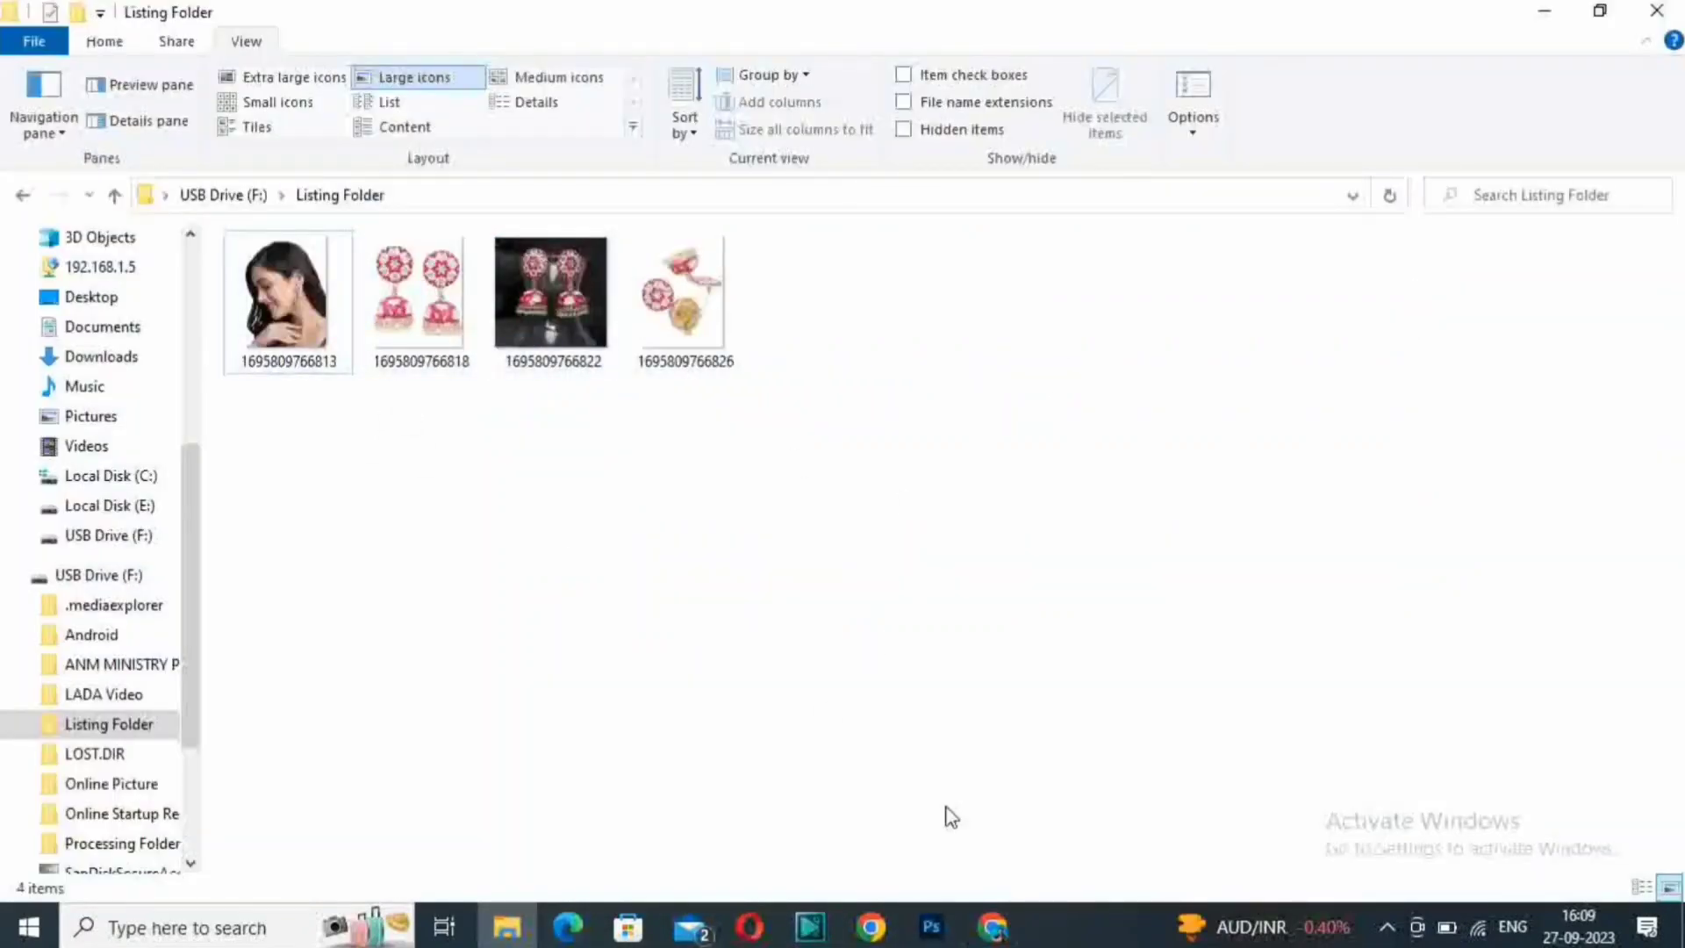
- Return to the Seller Central listing form, try Color as the variation attribute, and set the product to have no variations
left_click(993, 926)
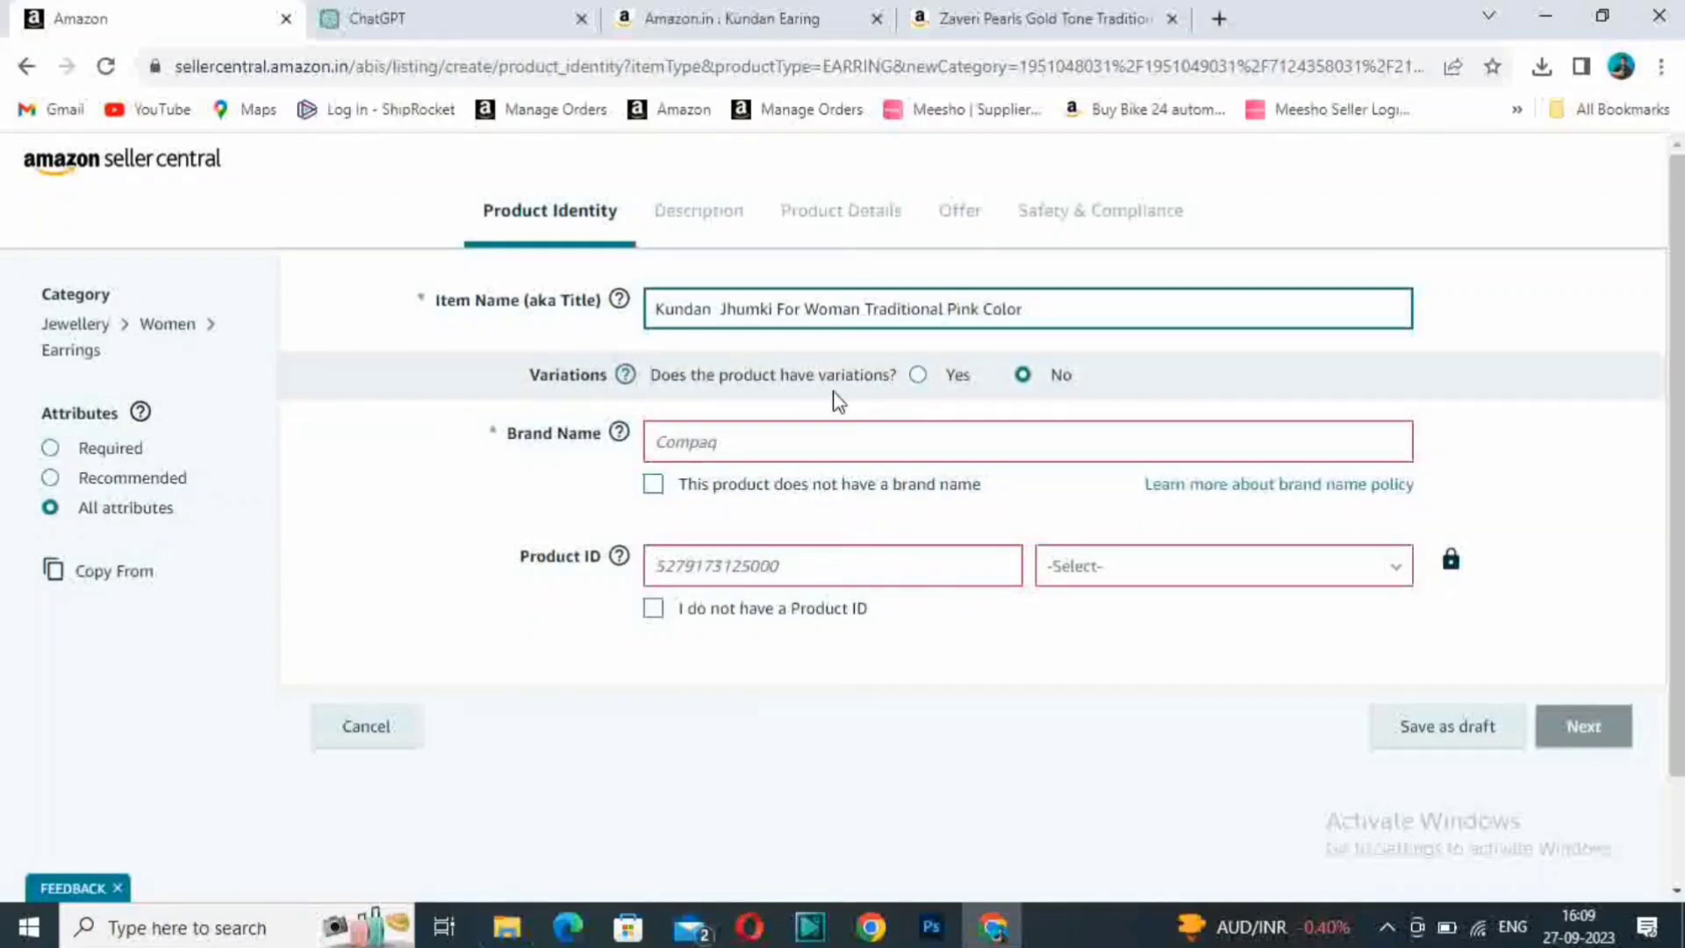
left_click(922, 382)
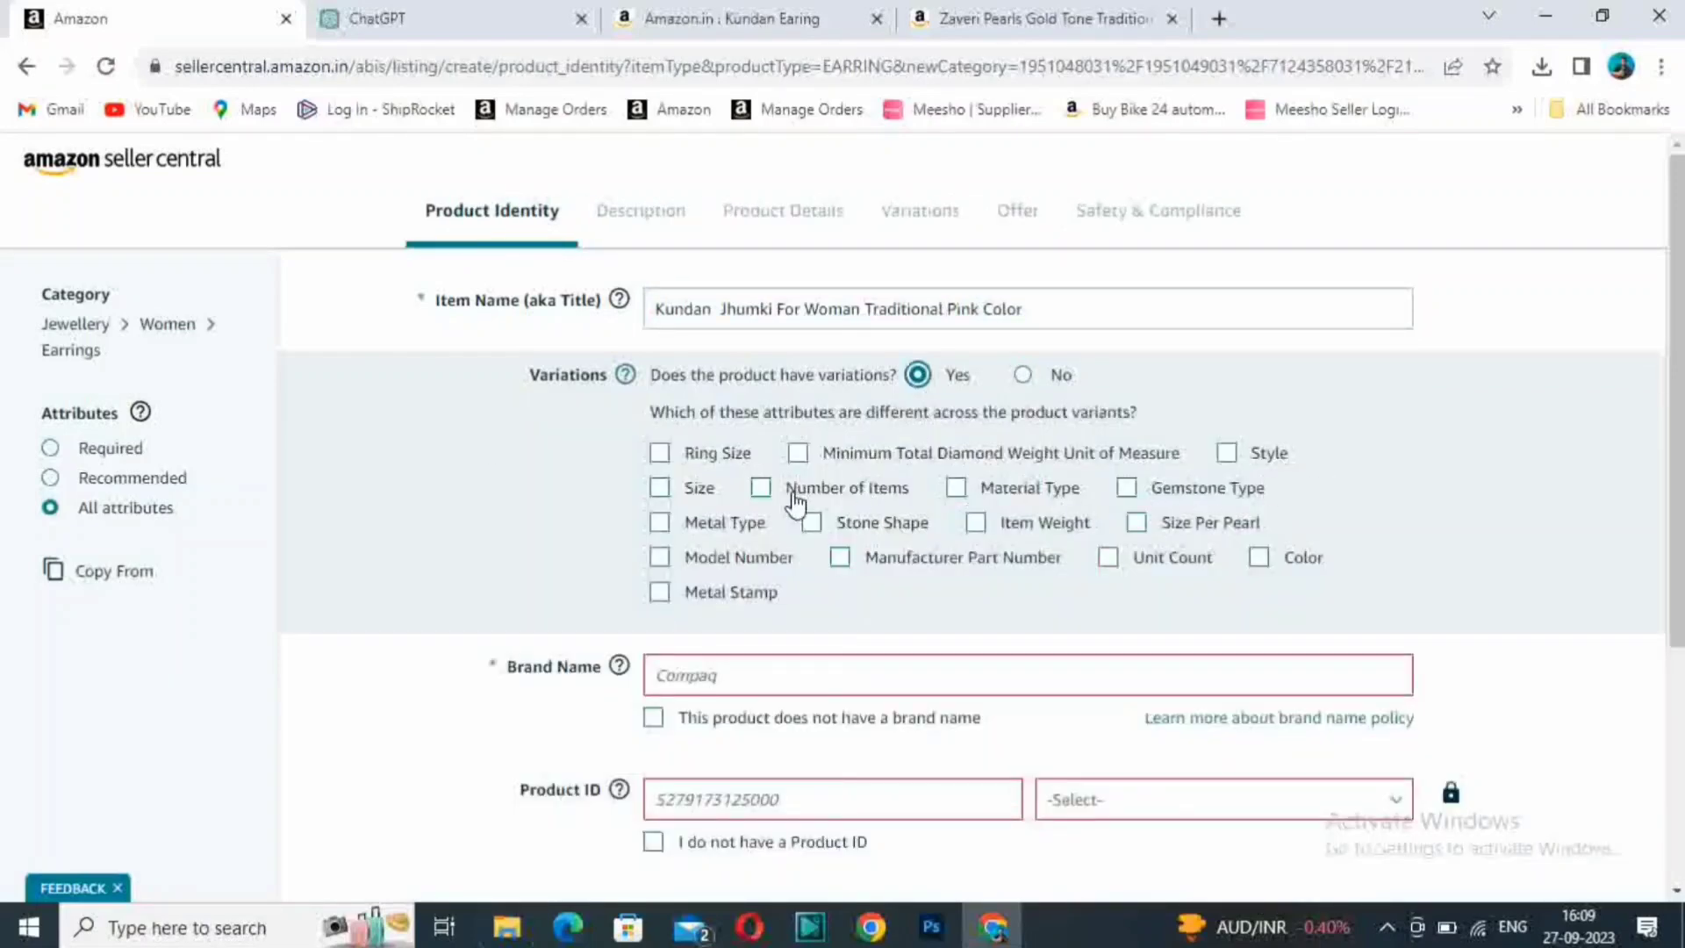
left_click(1261, 559)
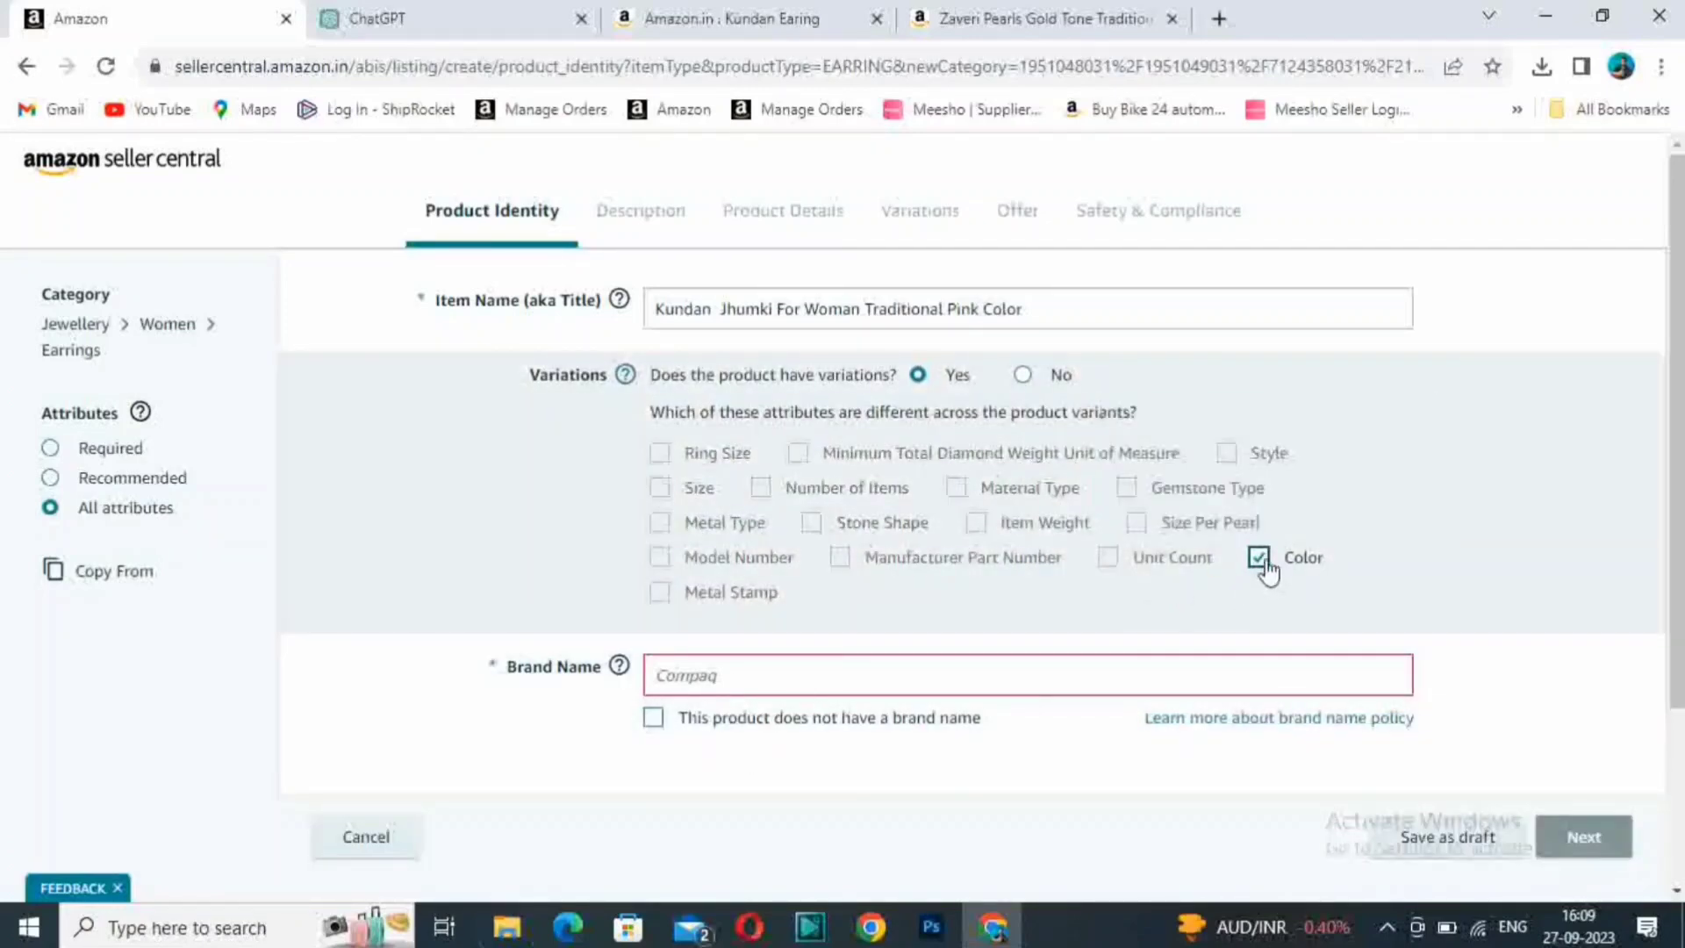
left_click(1261, 561)
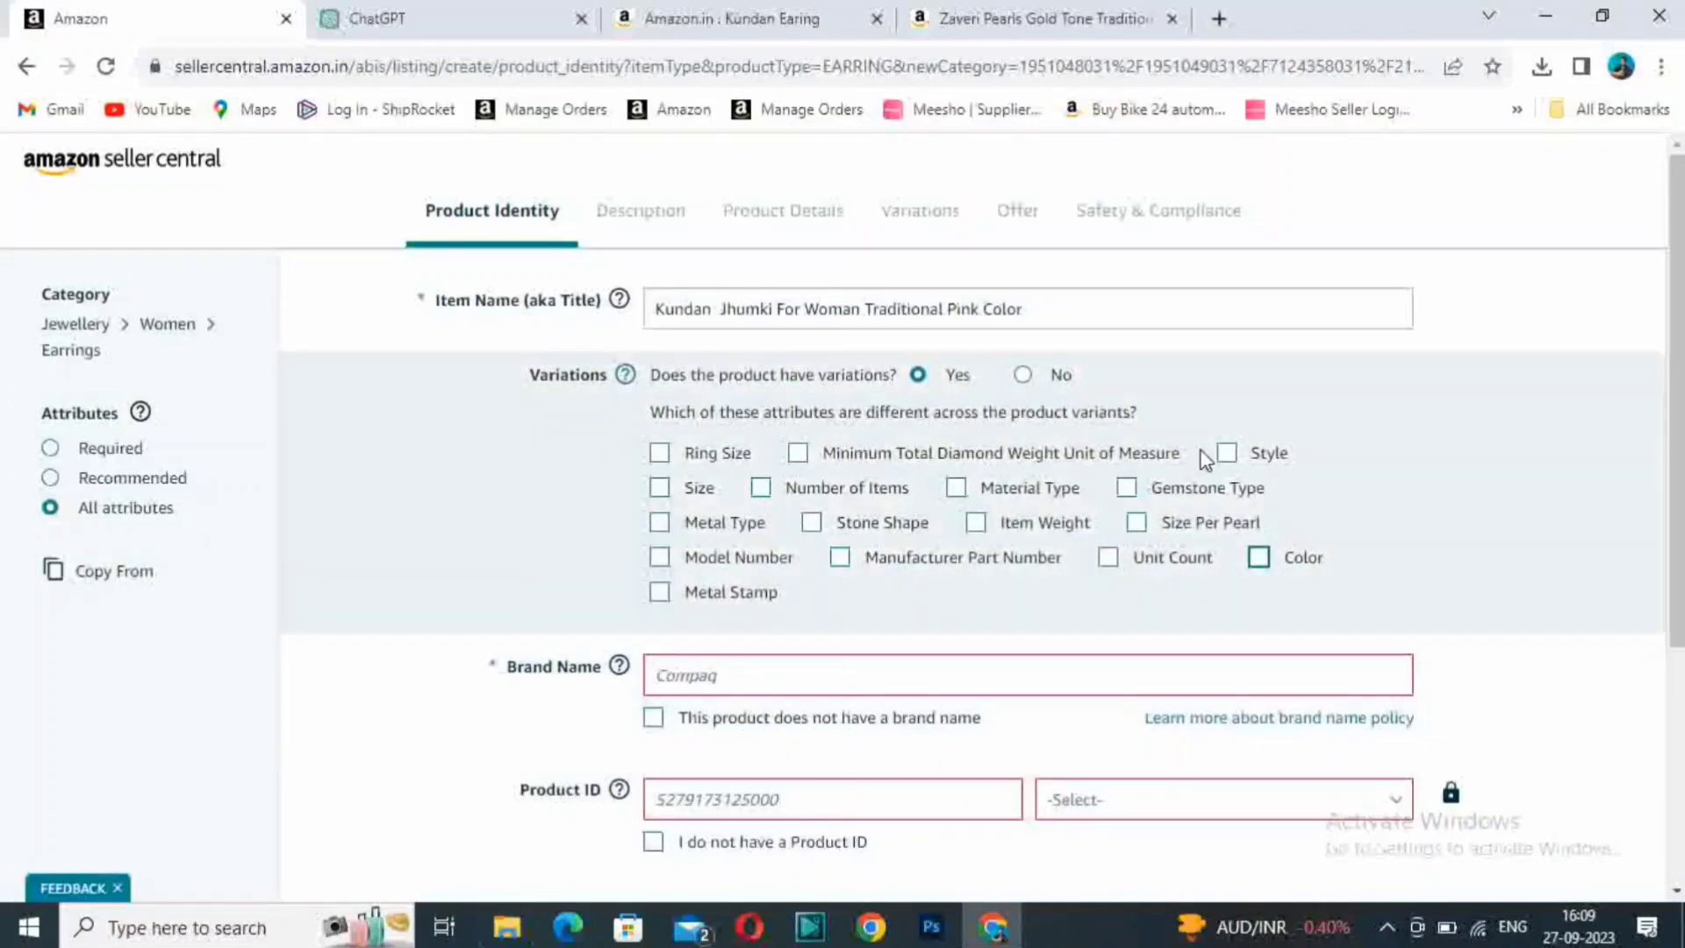
left_click(1023, 376)
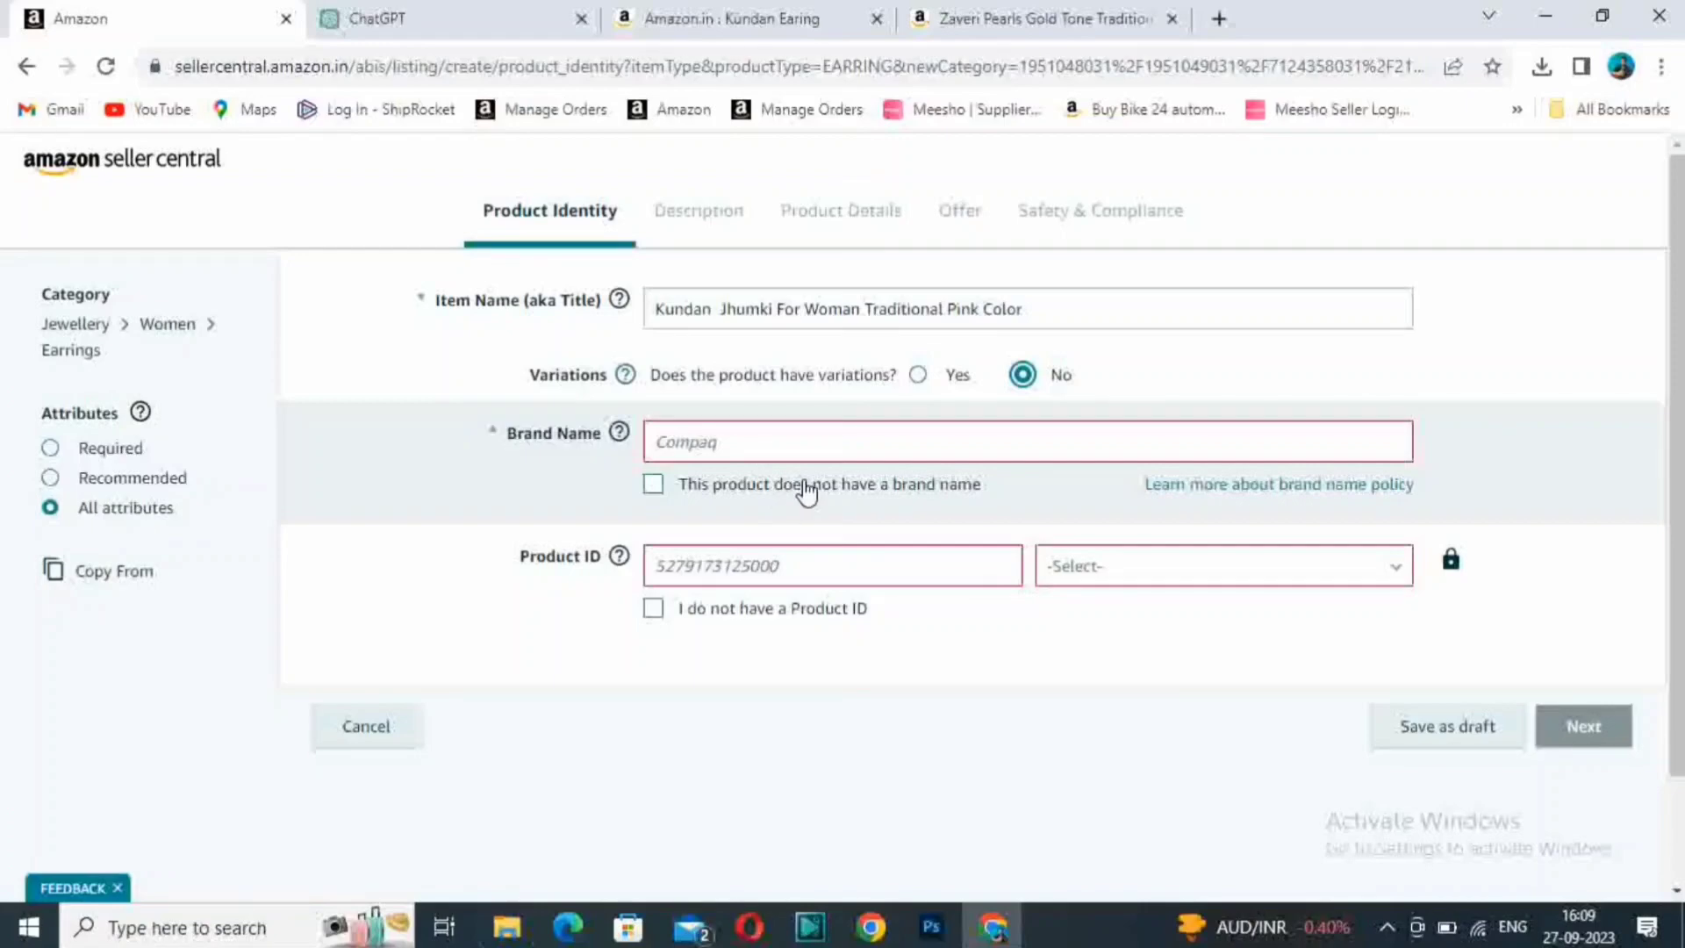
- Mark the product as having no brand name and no Product ID, and continue to the listing's Description section
left_click(690, 443)
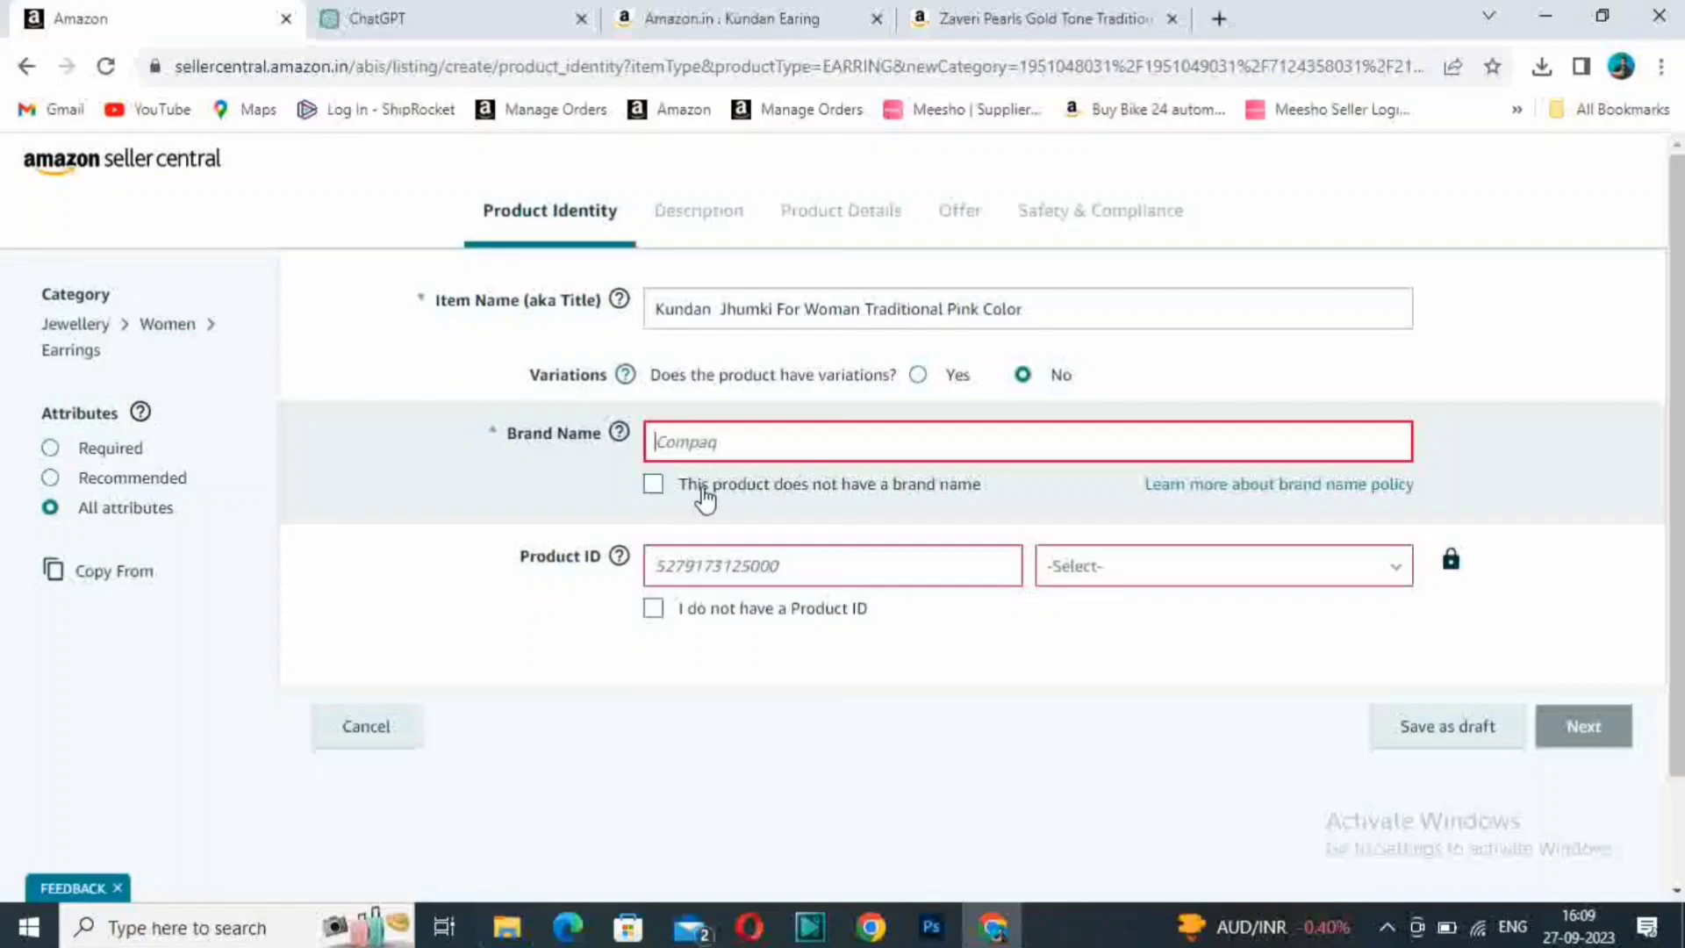
left_click(653, 488)
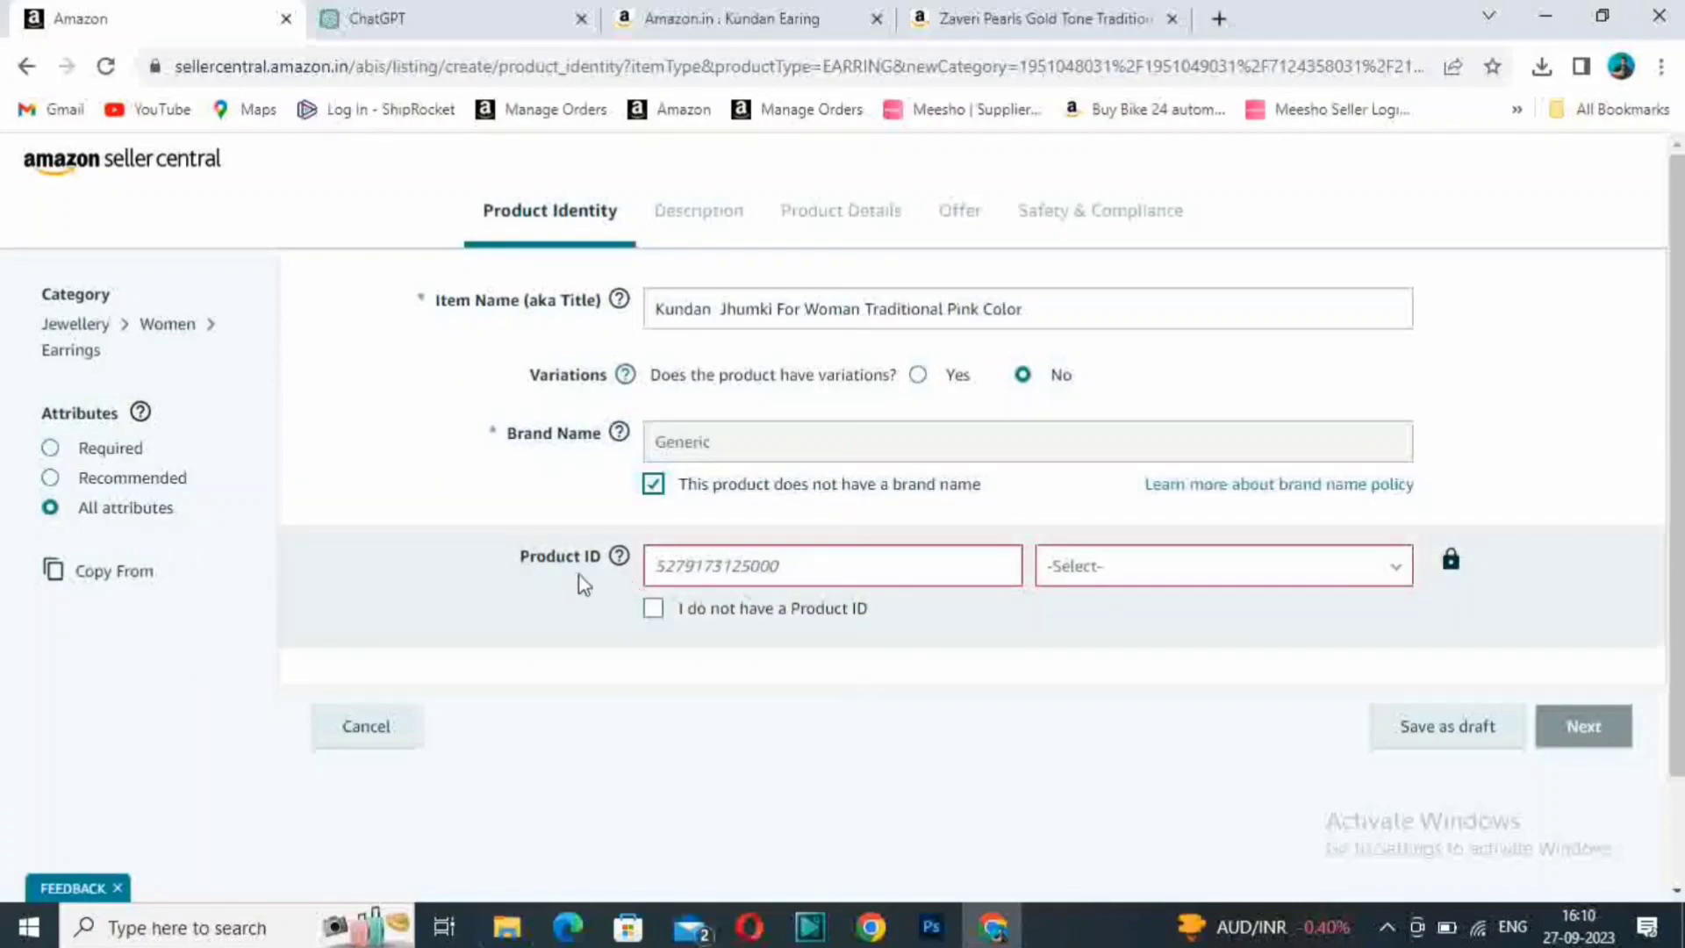
left_click(654, 610)
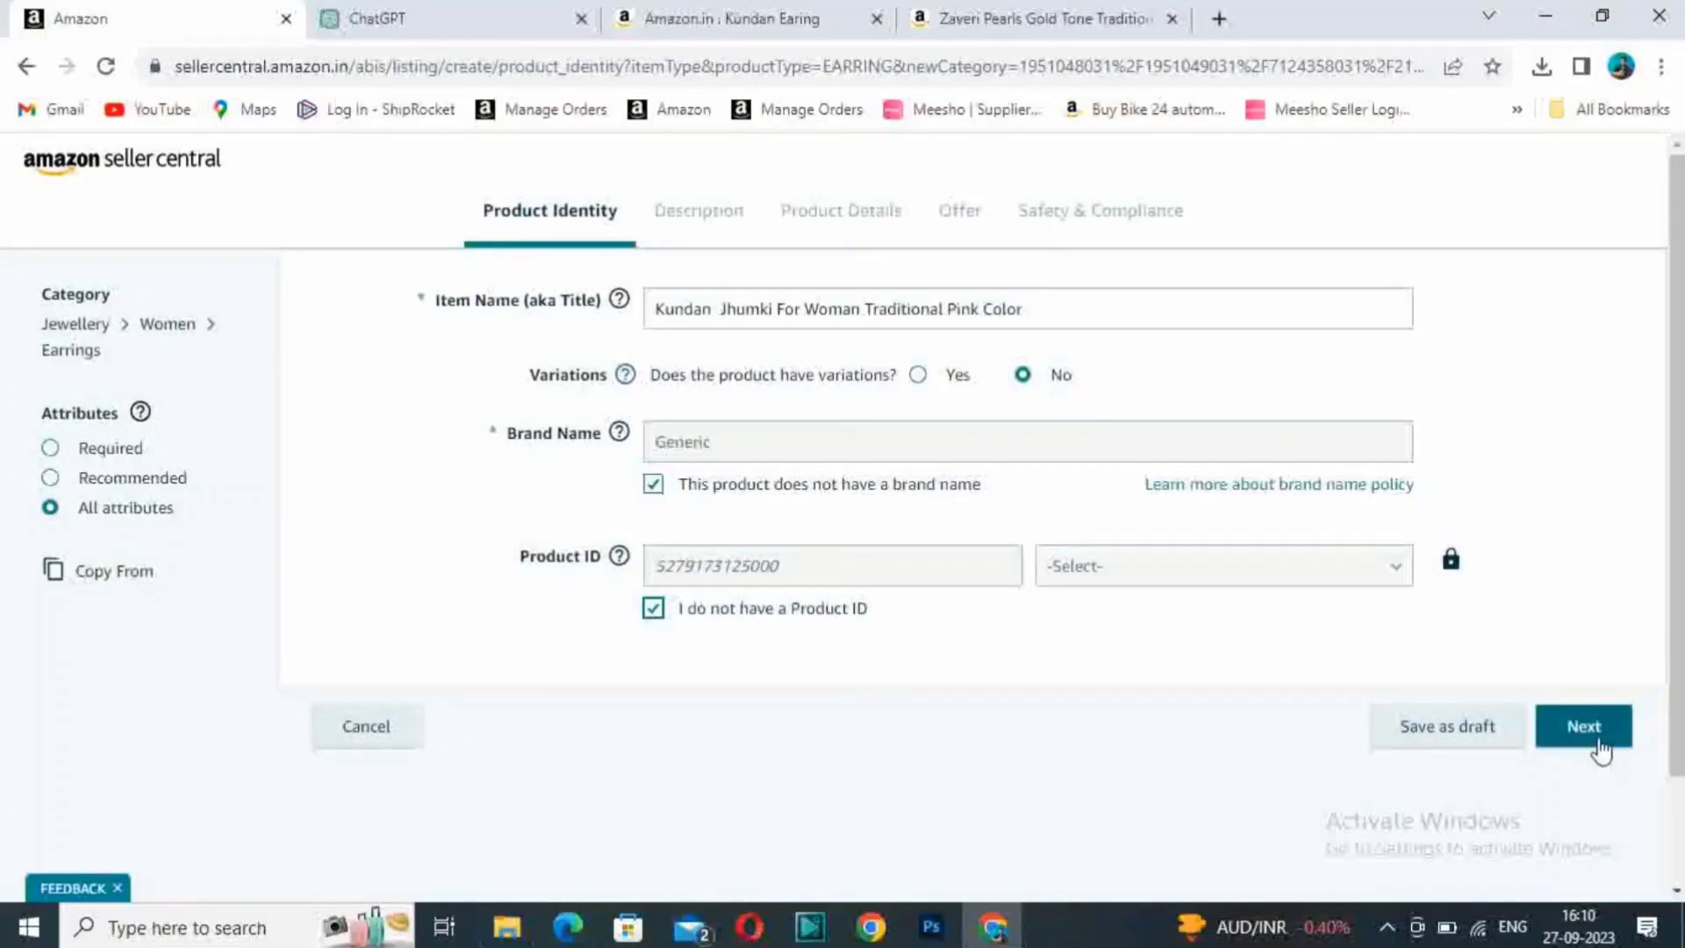
left_click(1595, 739)
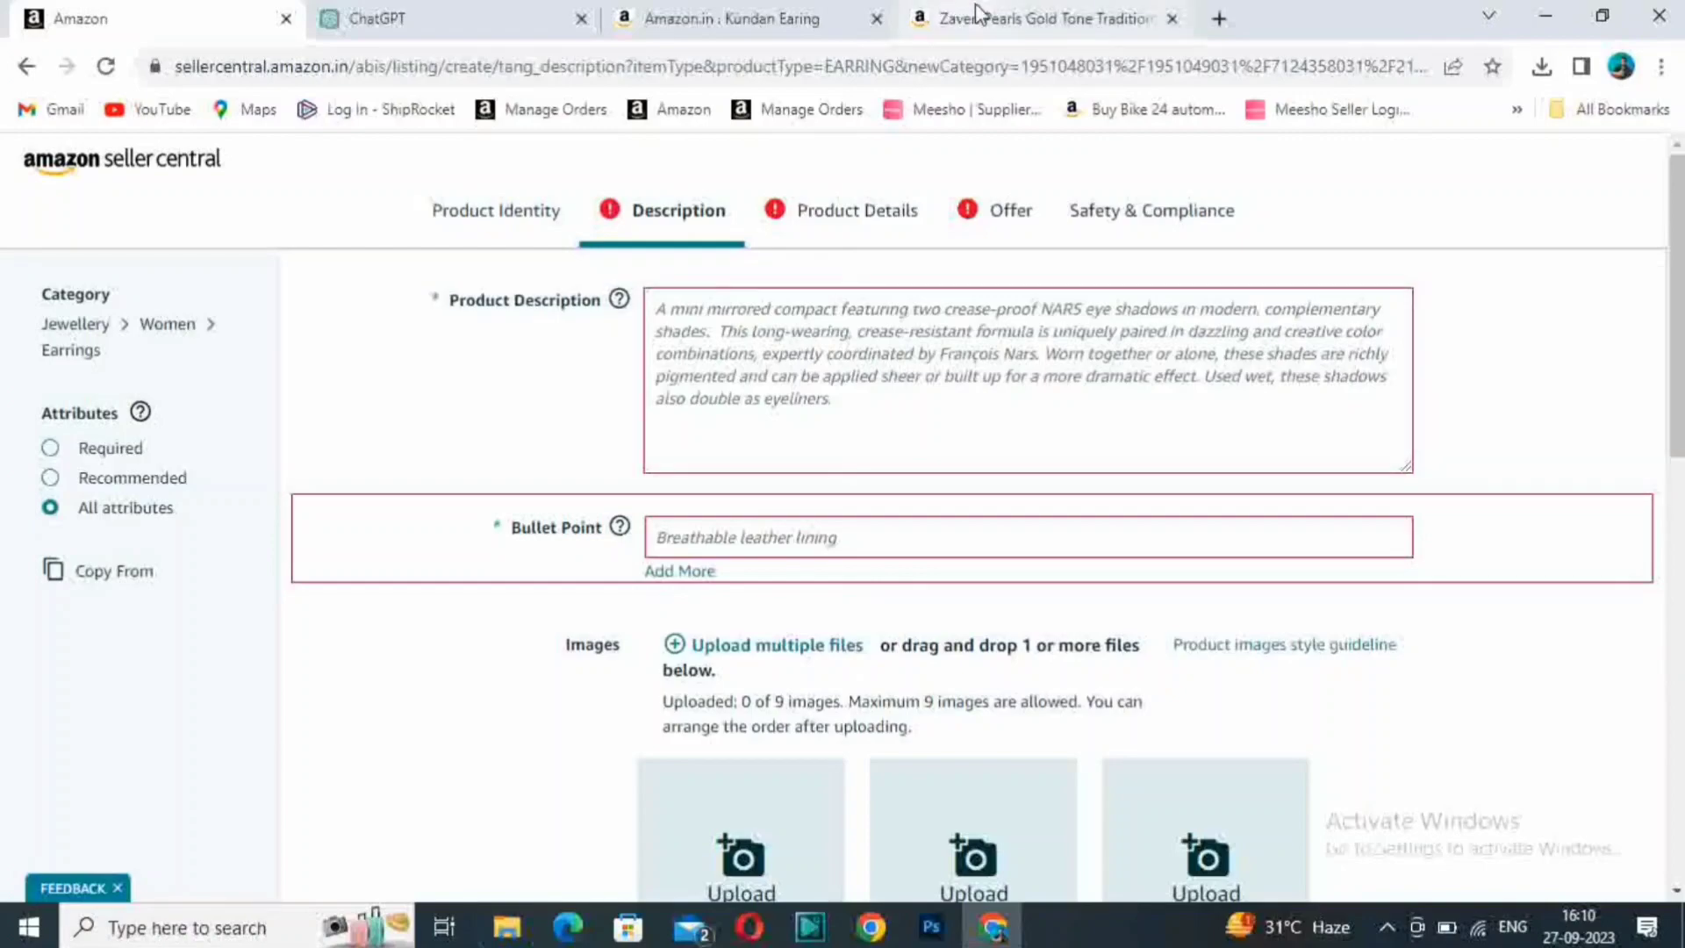
- Examine the bullet points and product description of the Zaveri Pearls listing against the empty description fields in the Seller Central form
left_click(1018, 19)
scroll(811, 601, "down", 12)
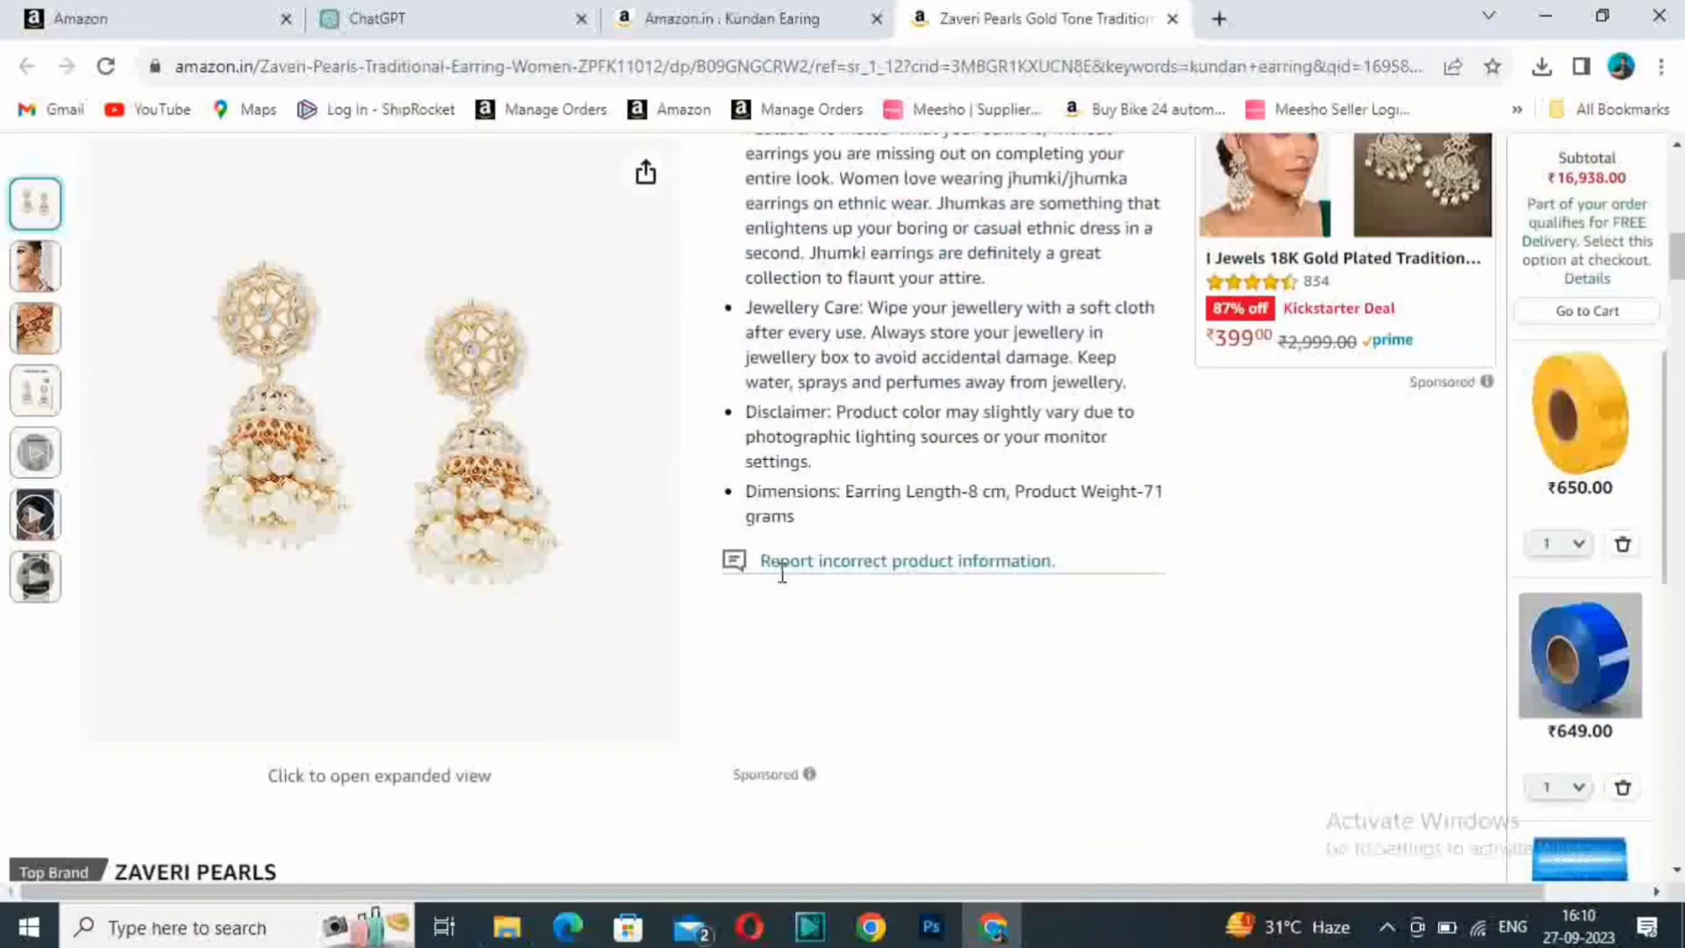
scroll(903, 535, "up", 7)
scroll(778, 670, "down", 15)
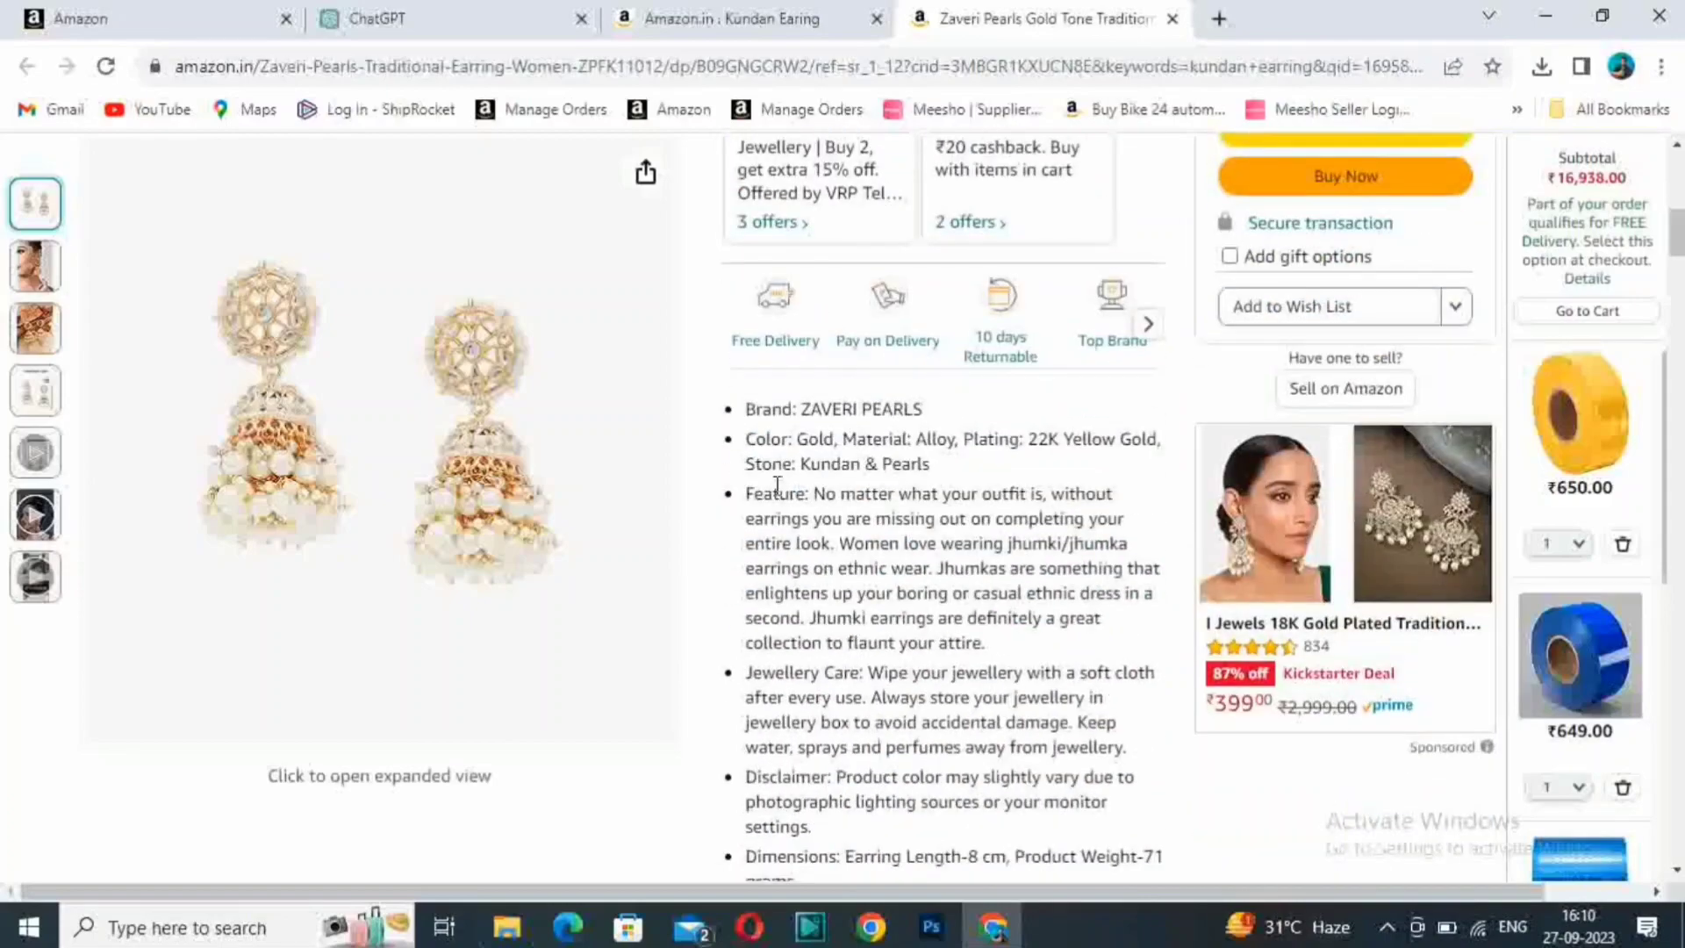
scroll(937, 570, "up", 3)
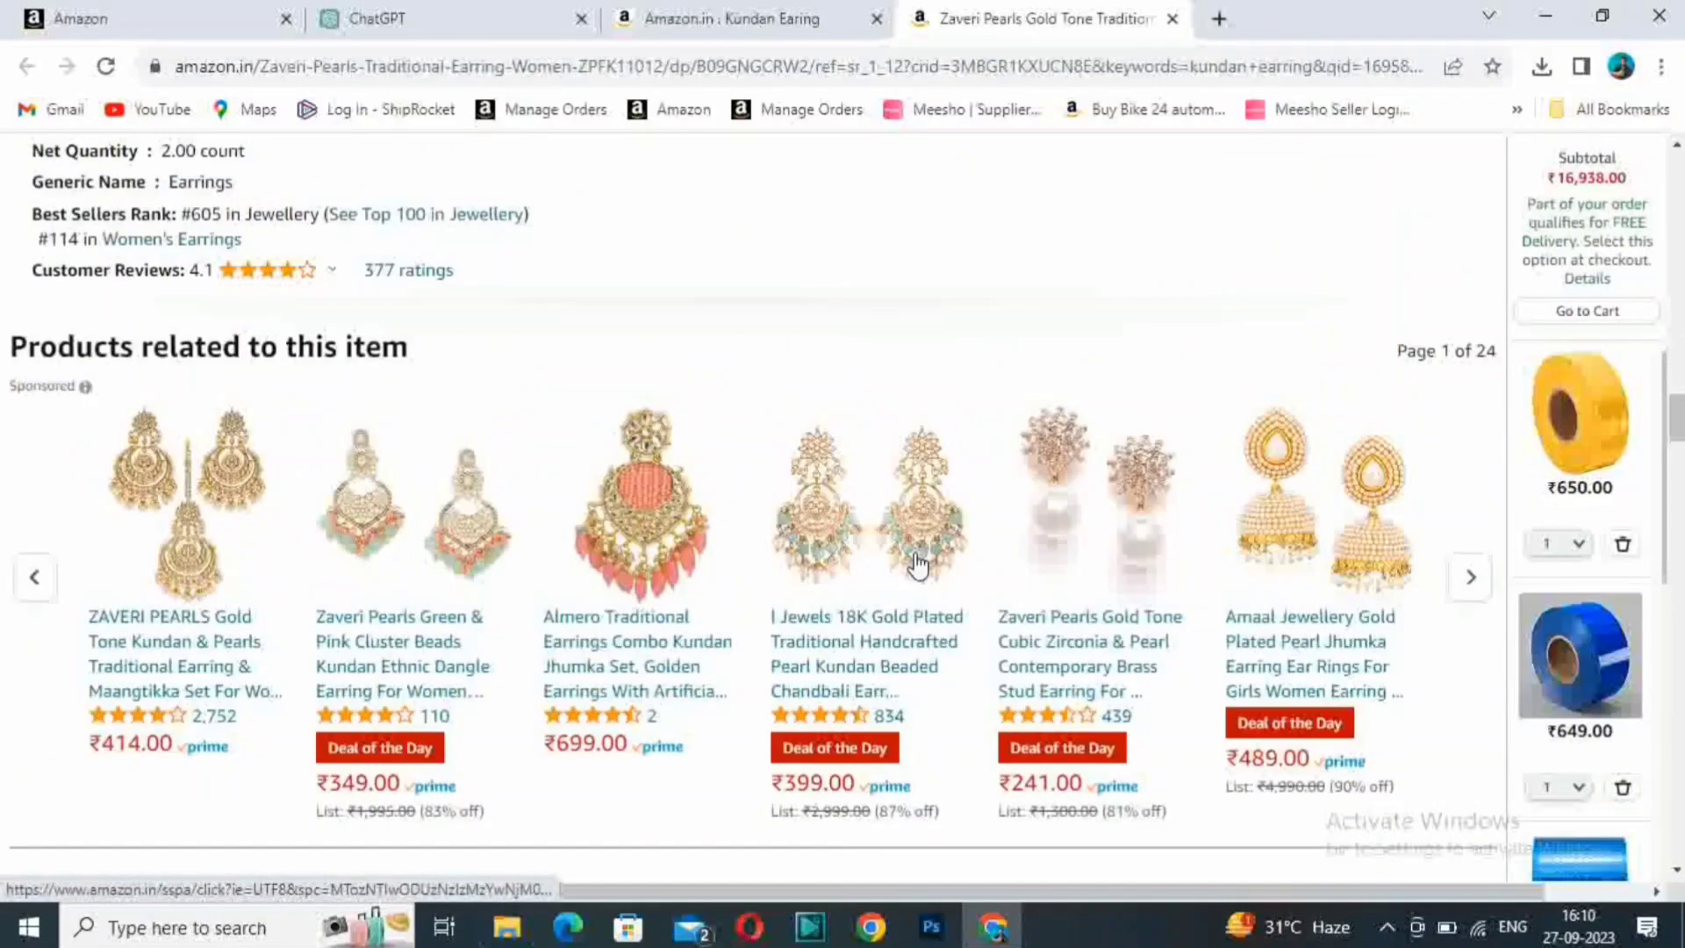
scroll(917, 566, "down", 7)
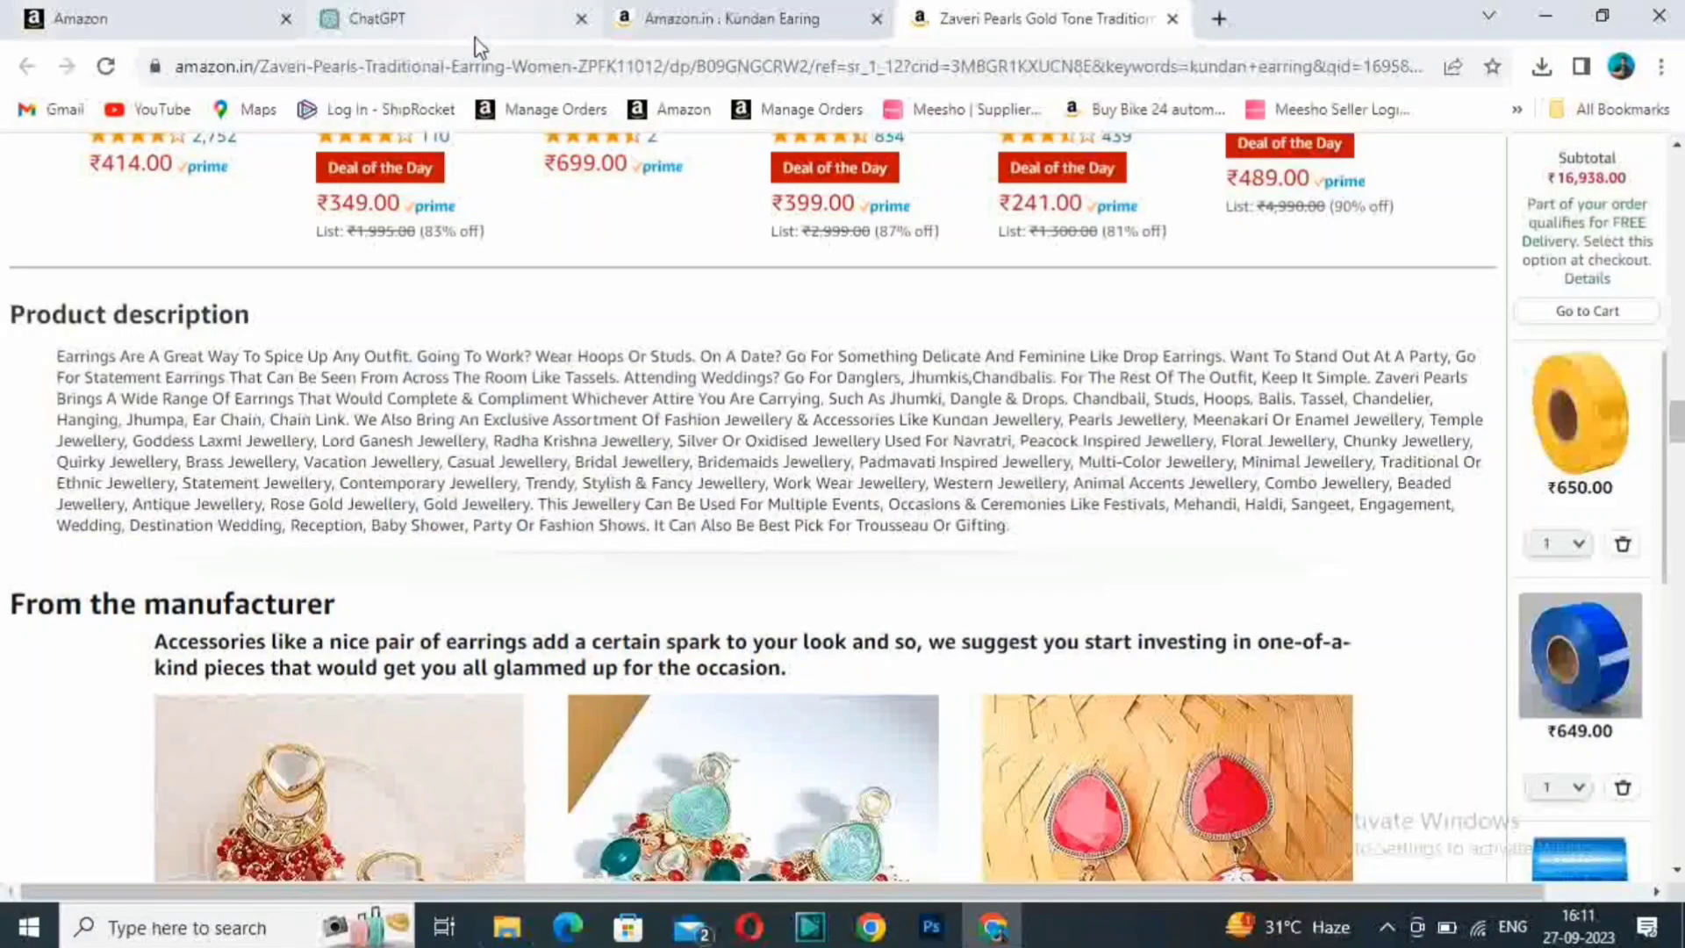
left_click(132, 18)
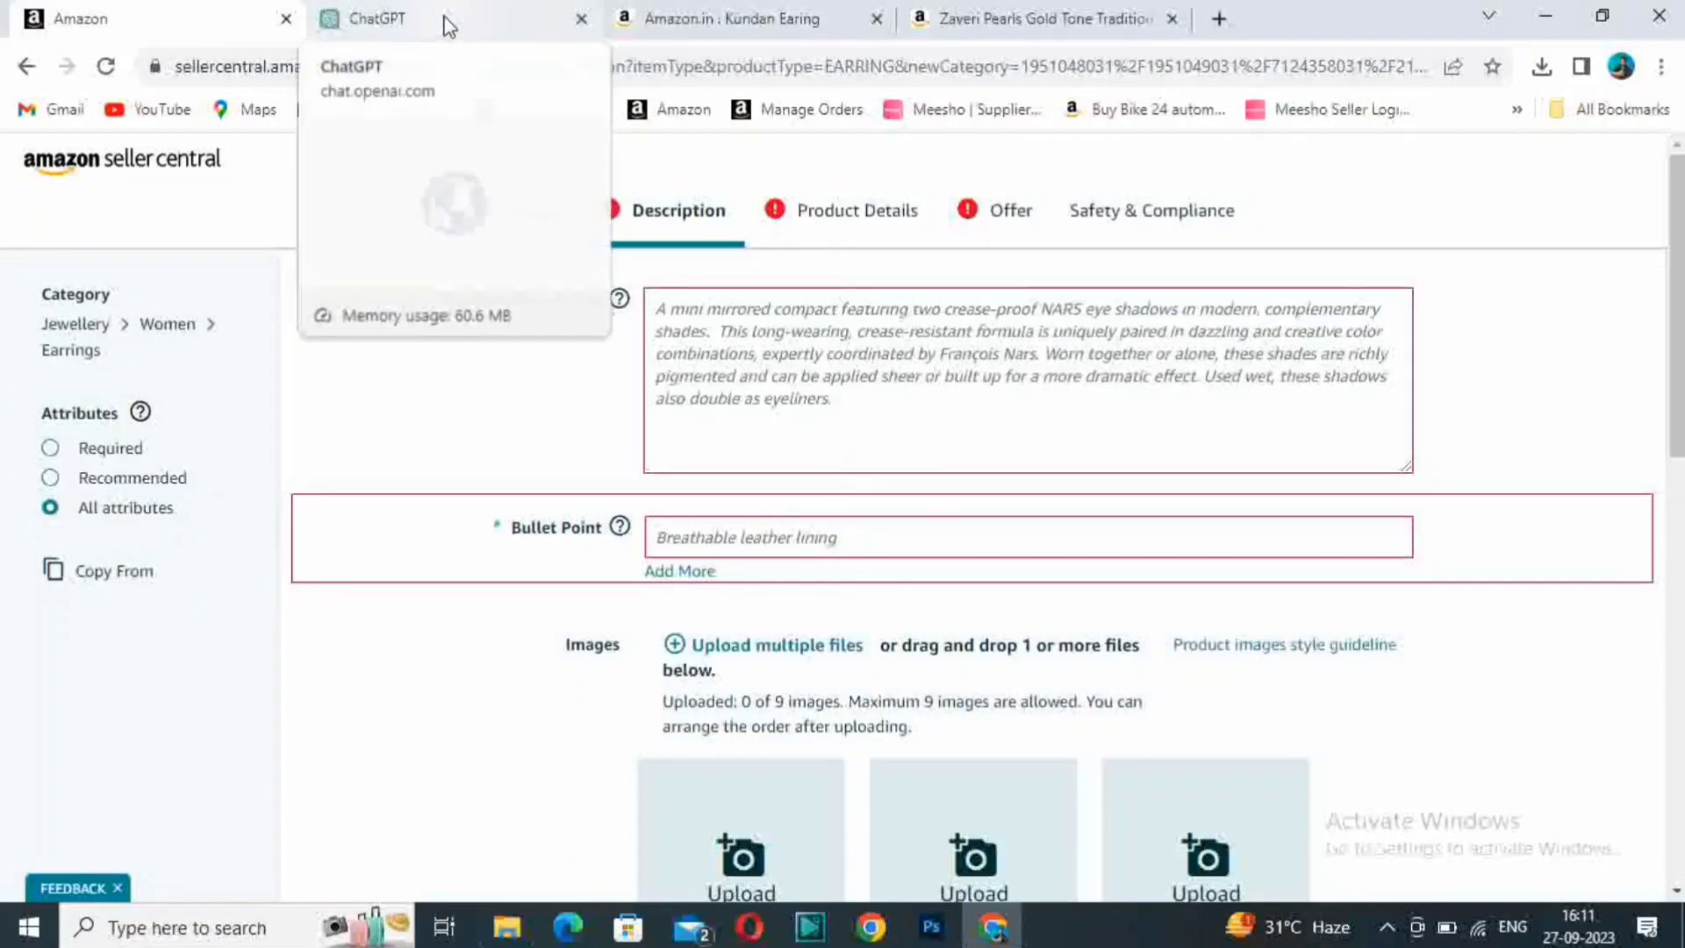
left_click(1044, 18)
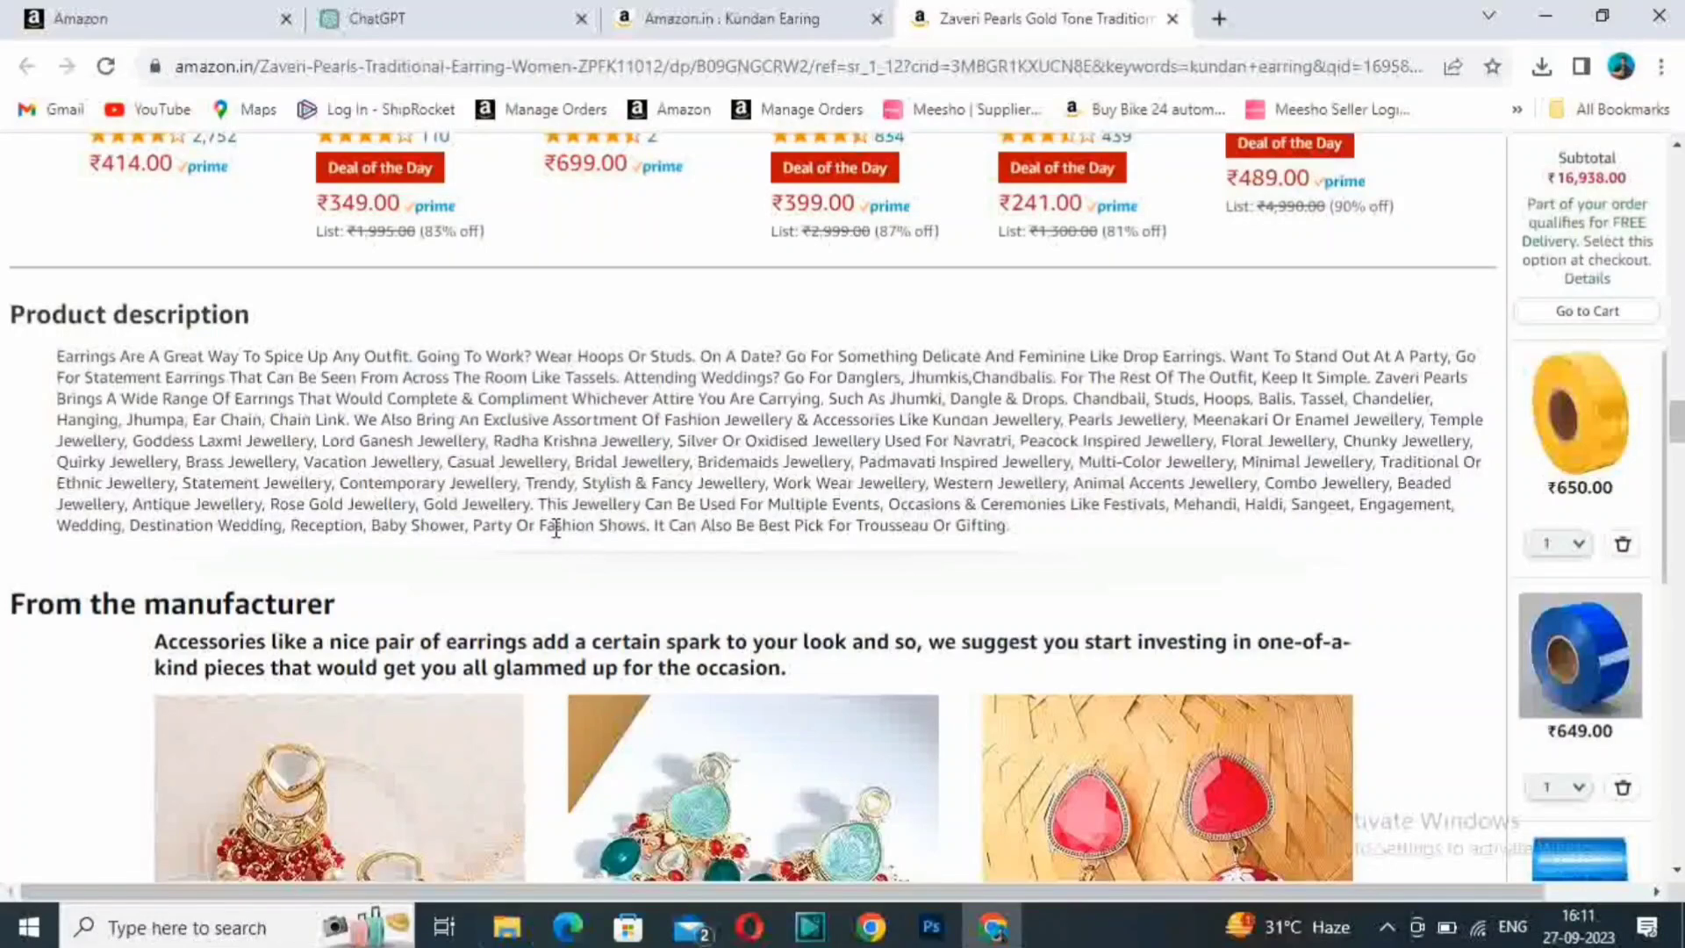
left_click(180, 19)
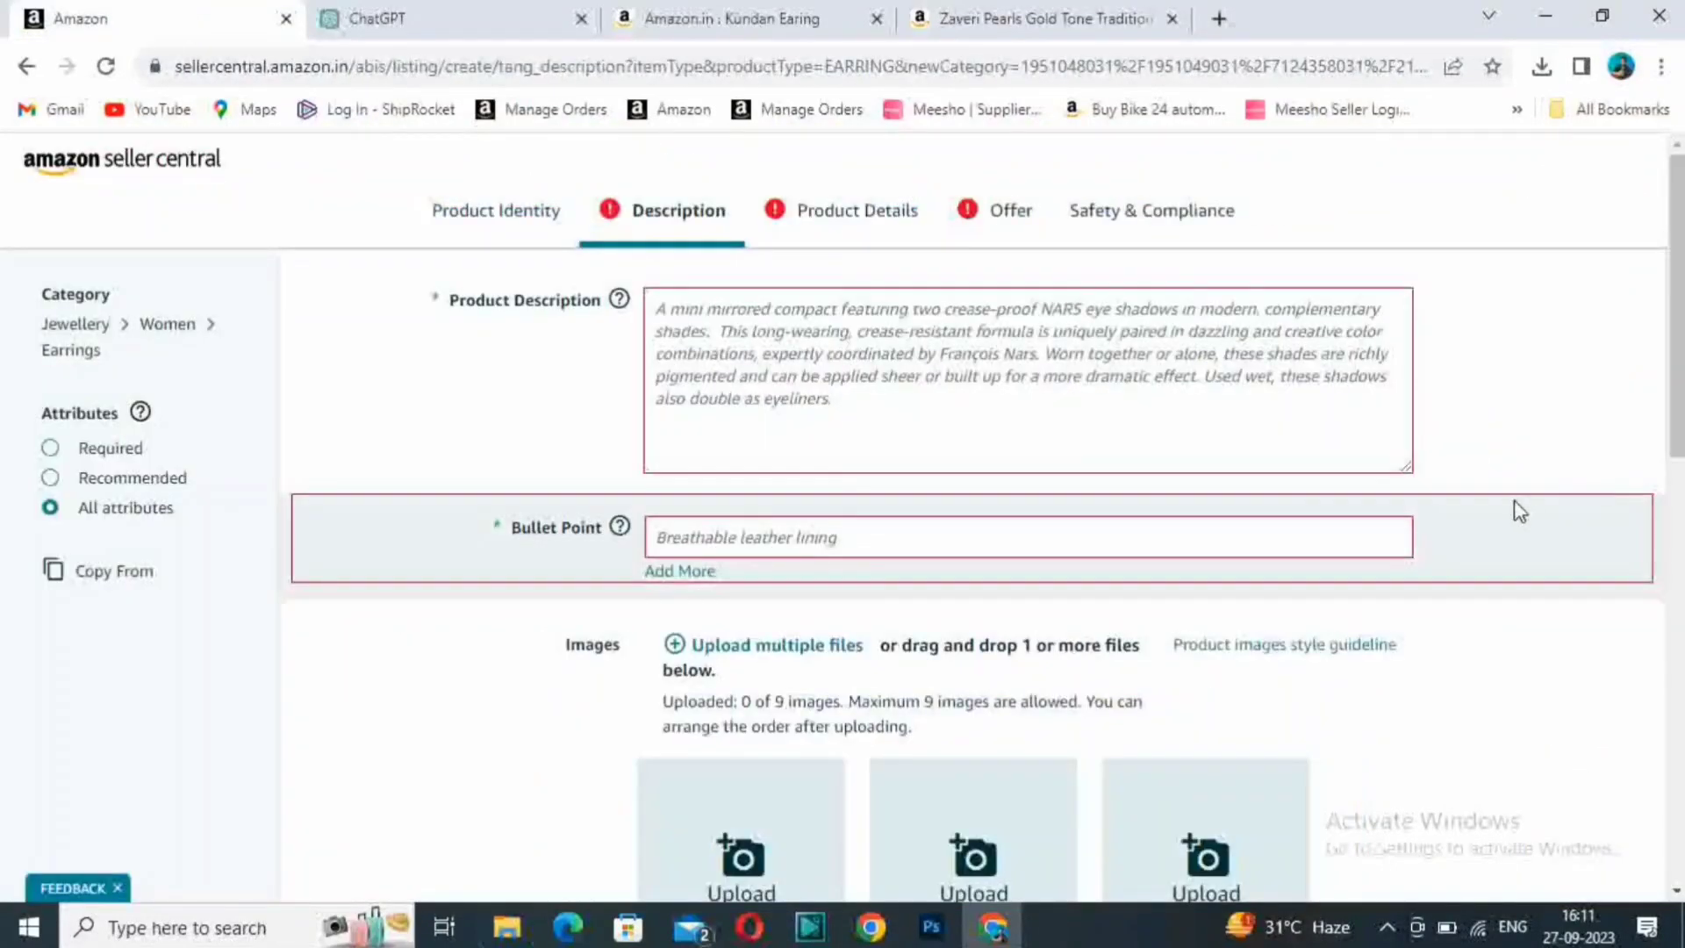
- Ask ChatGPT for "Kundan Earing Description" and stop the answer before it finishes generating
left_click(548, 16)
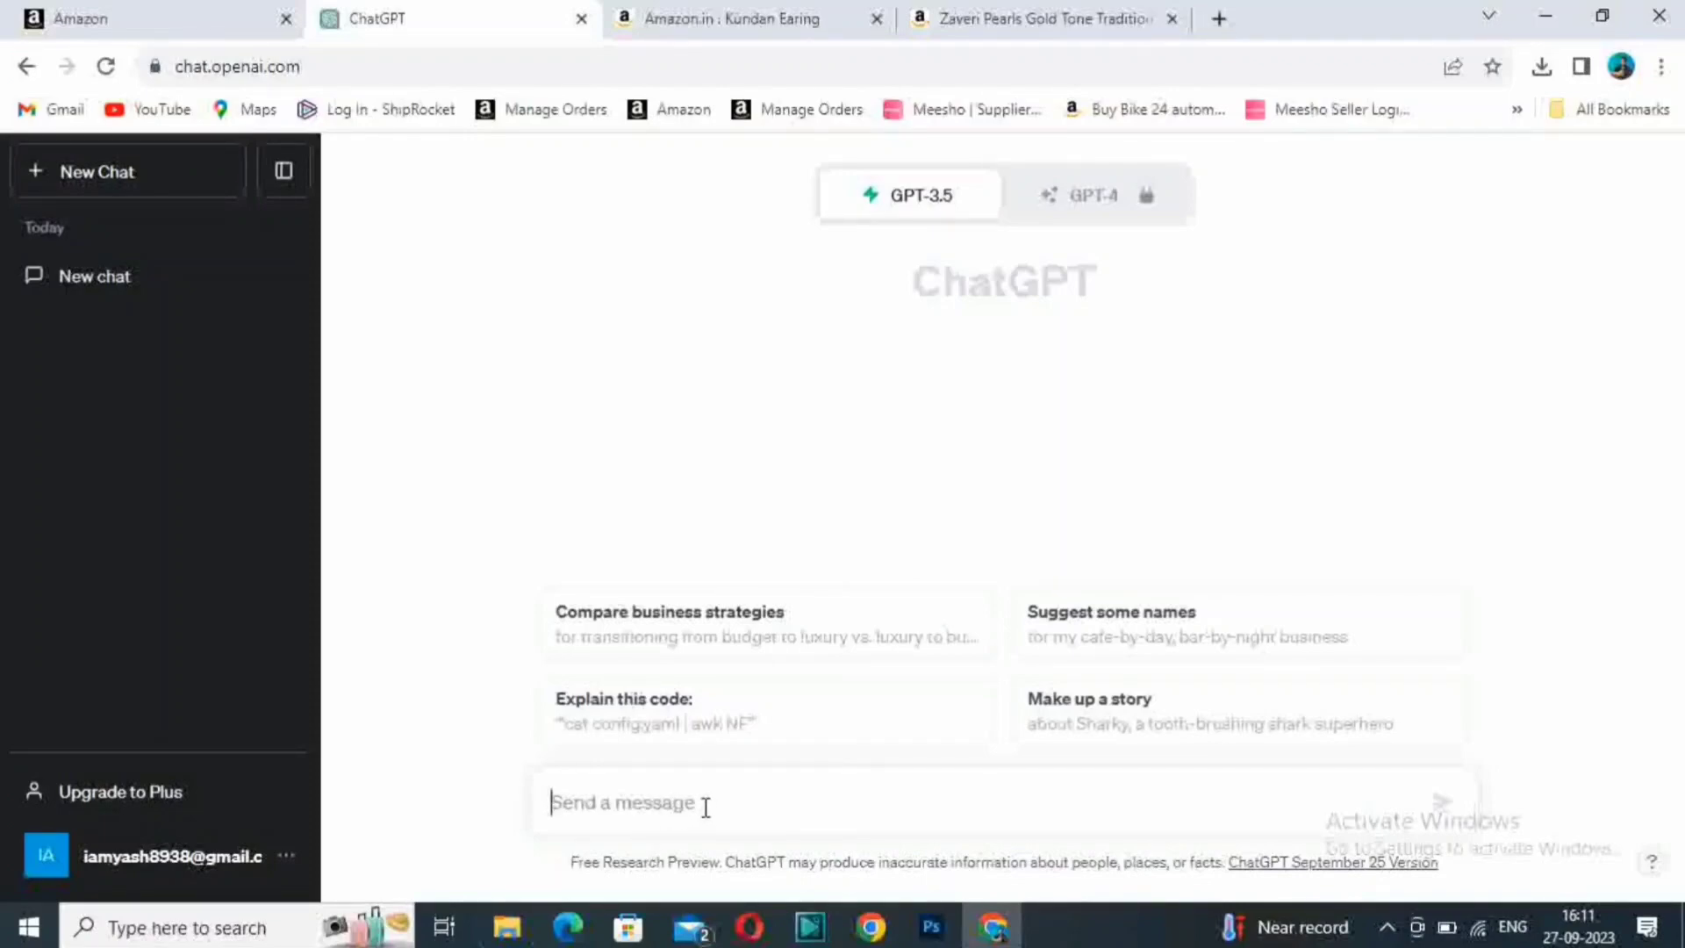
type("K")
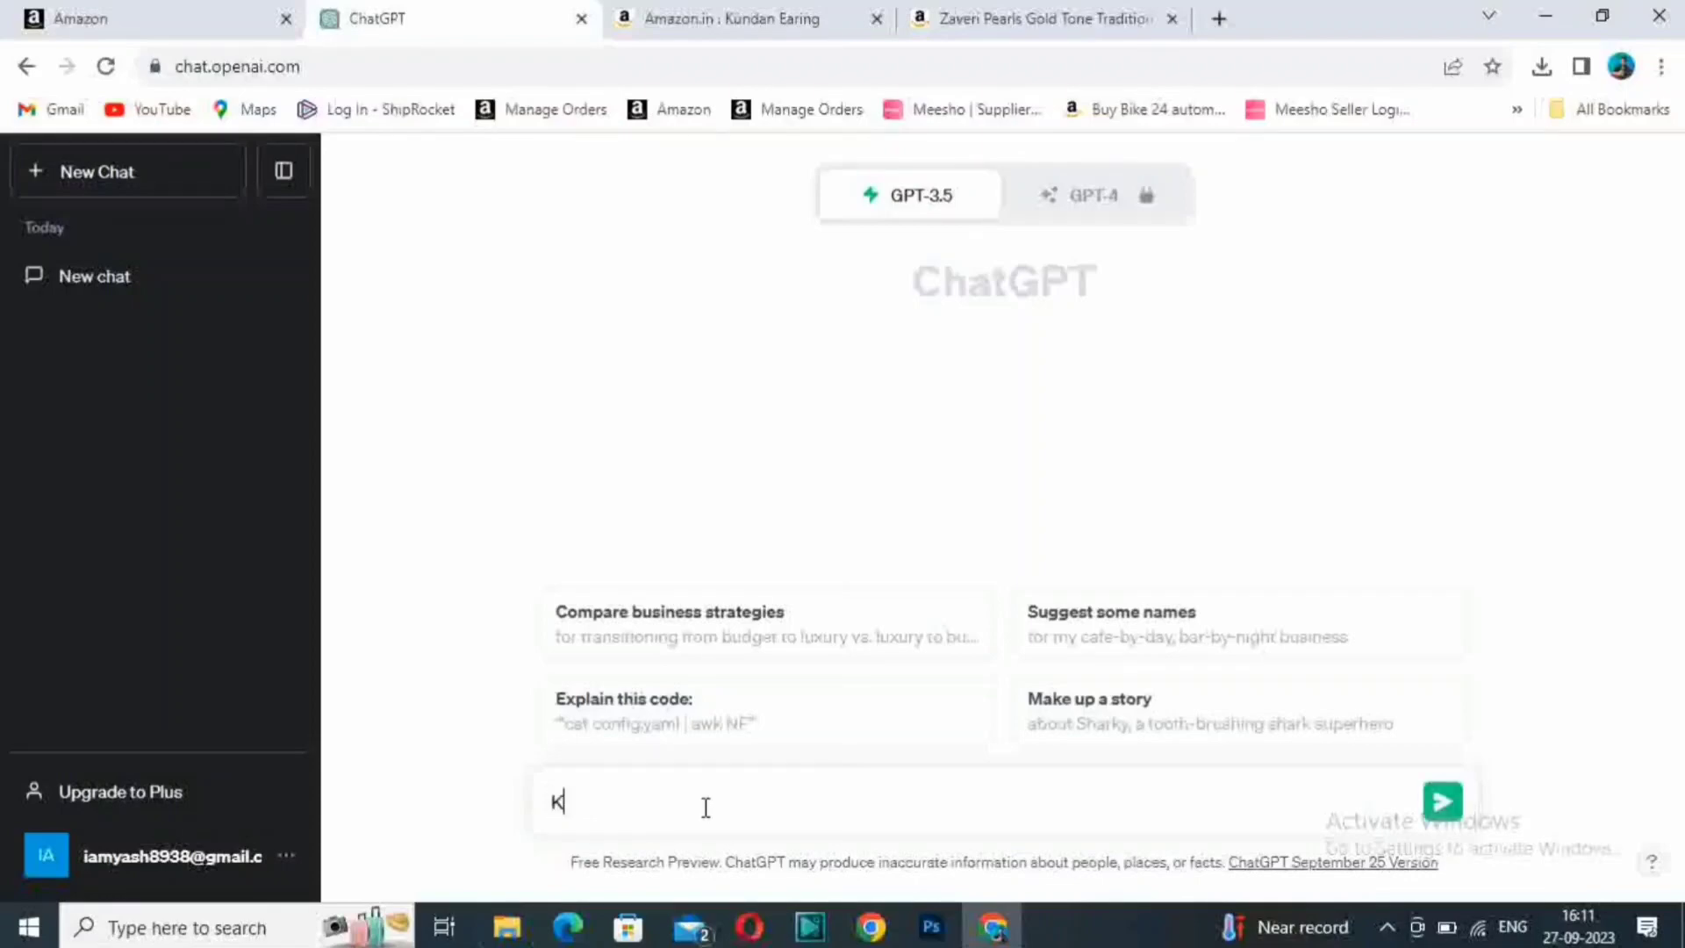
type("undan Earing")
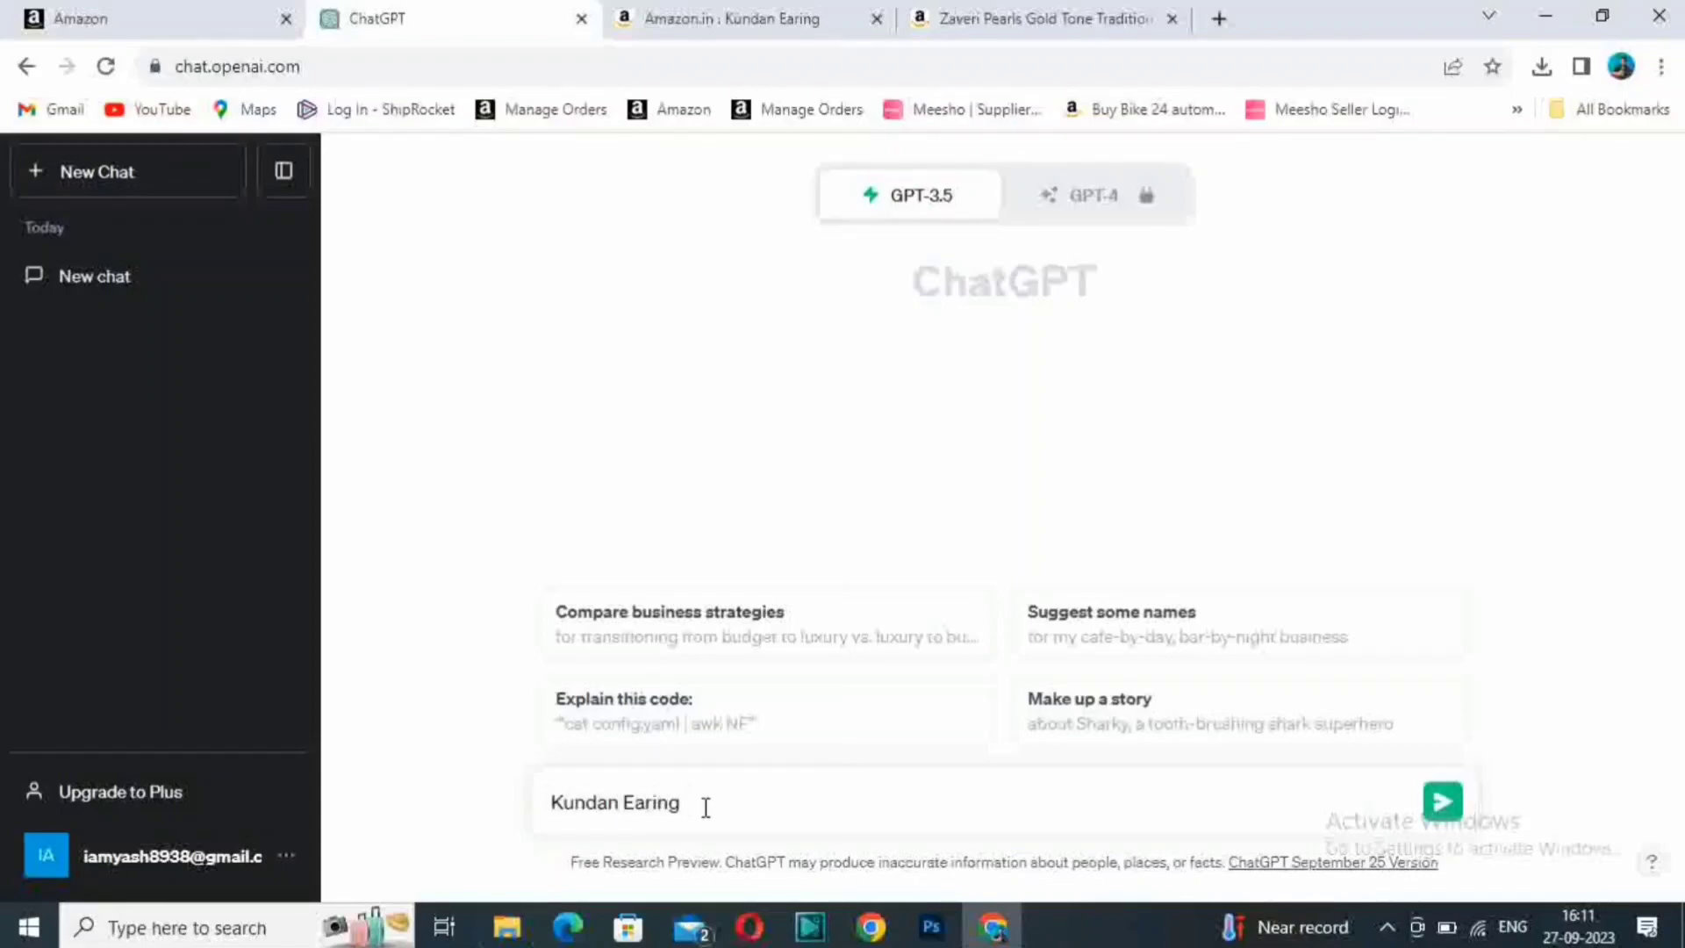
type(" Description")
key("Return")
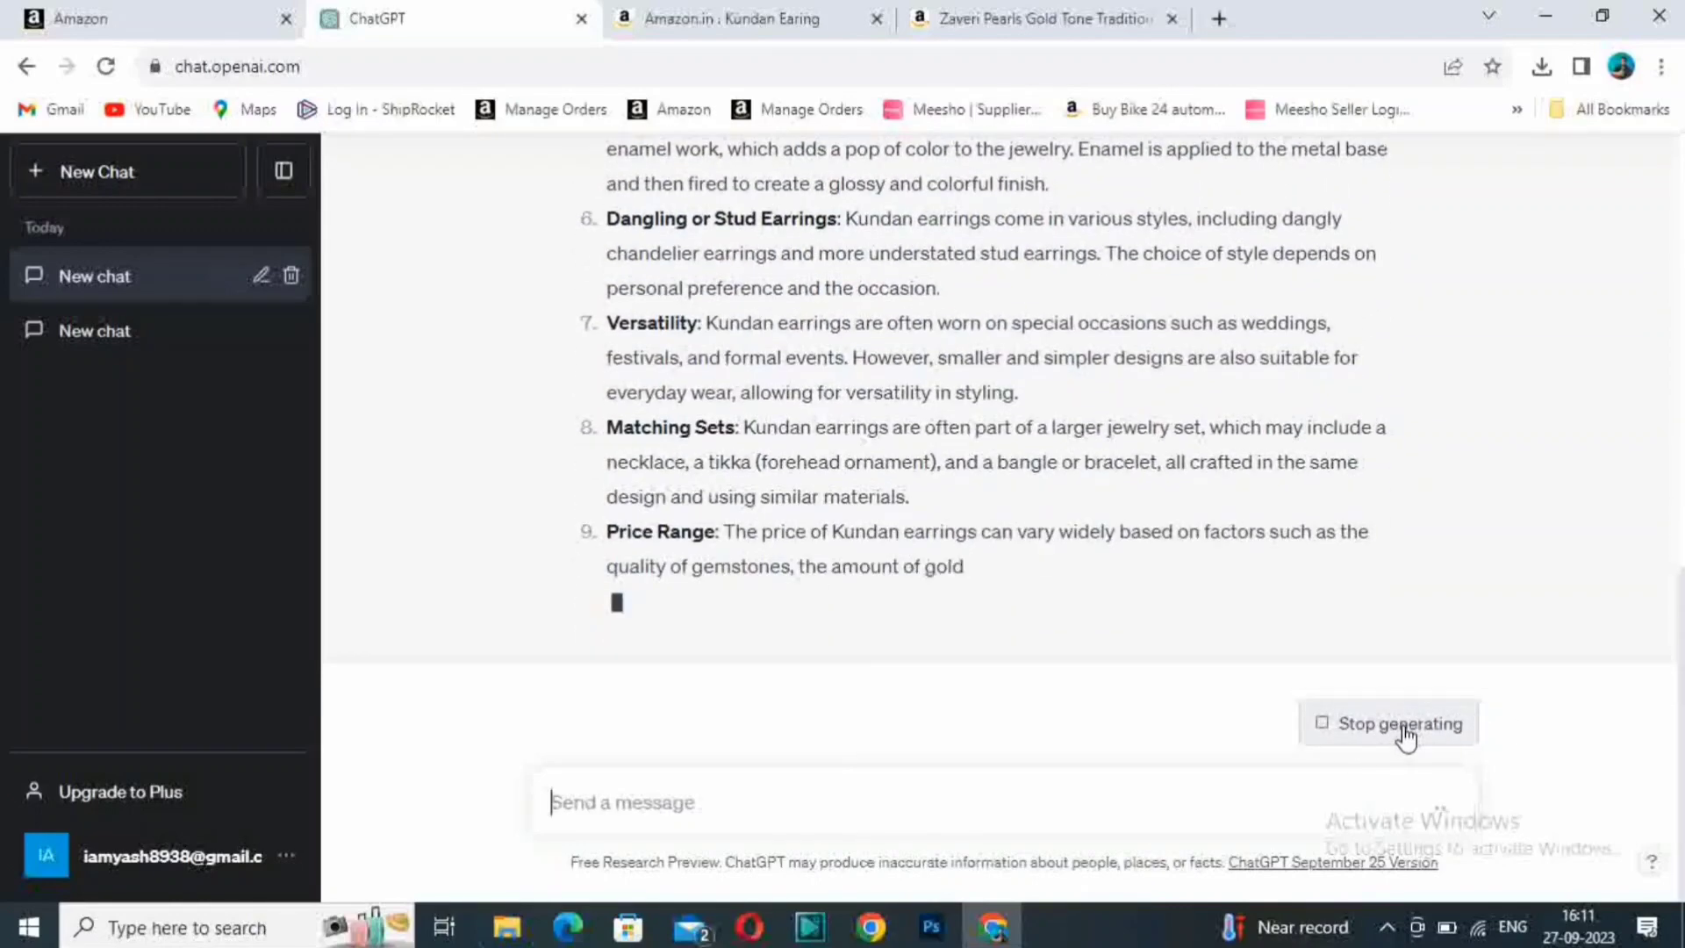
left_click(1405, 736)
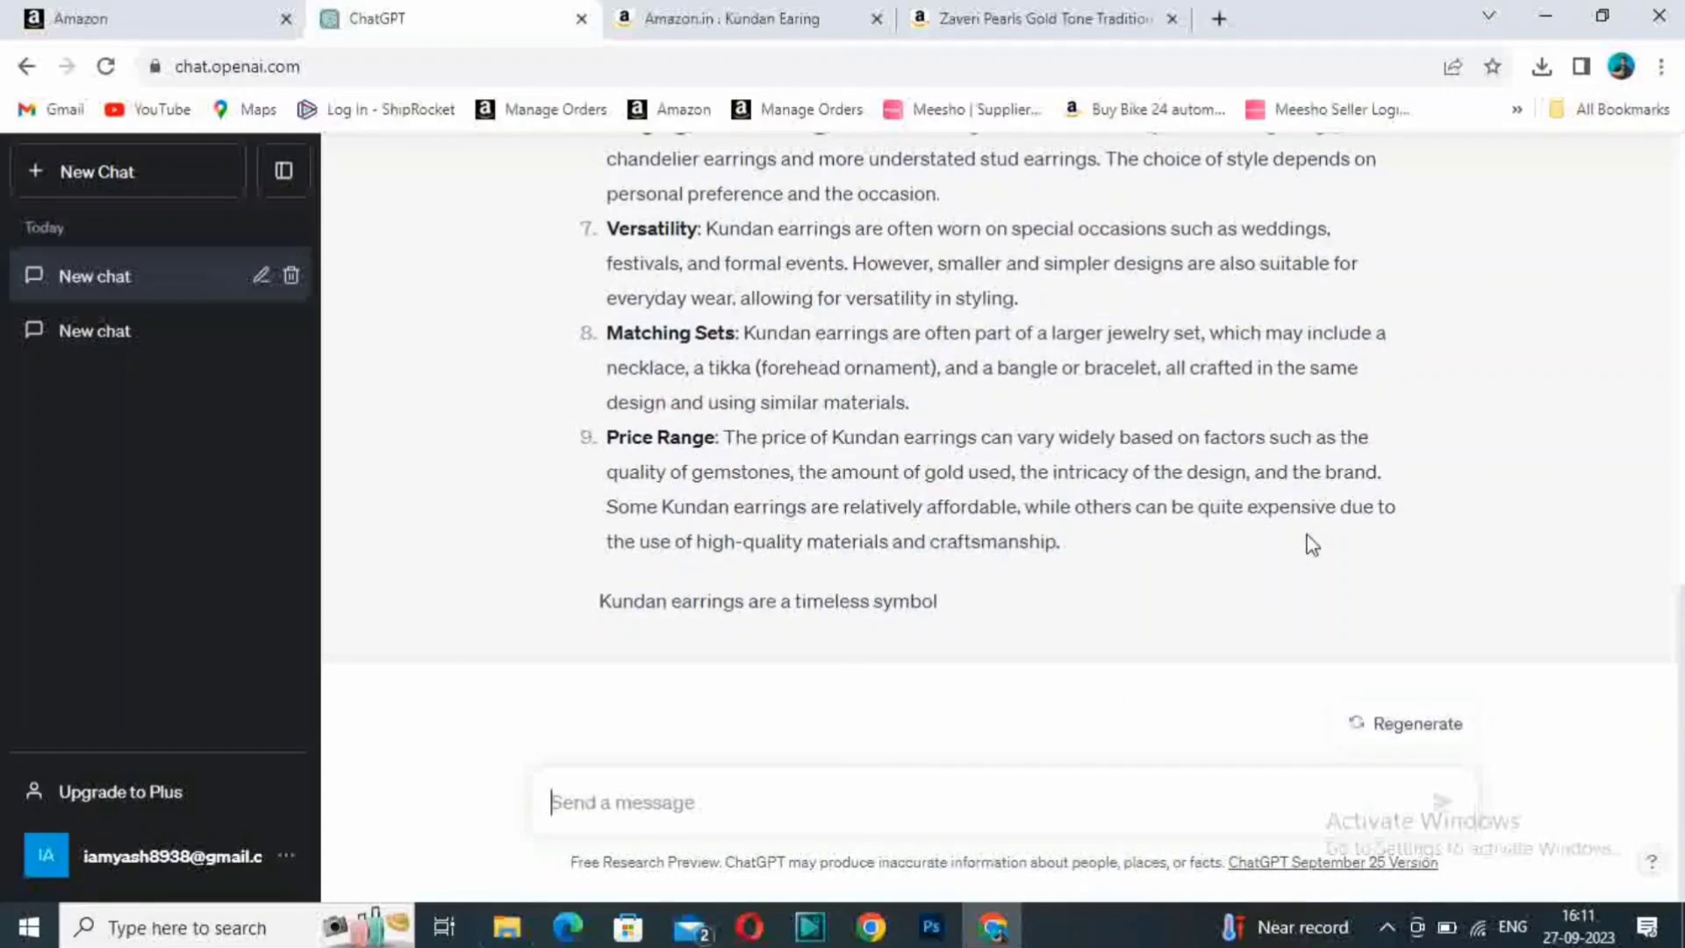
- Copy the opening paragraph of ChatGPT's kundan earrings answer into the Product Description of the Seller Central listing
scroll(1407, 571, "up", 6)
scroll(1407, 571, "up", 5)
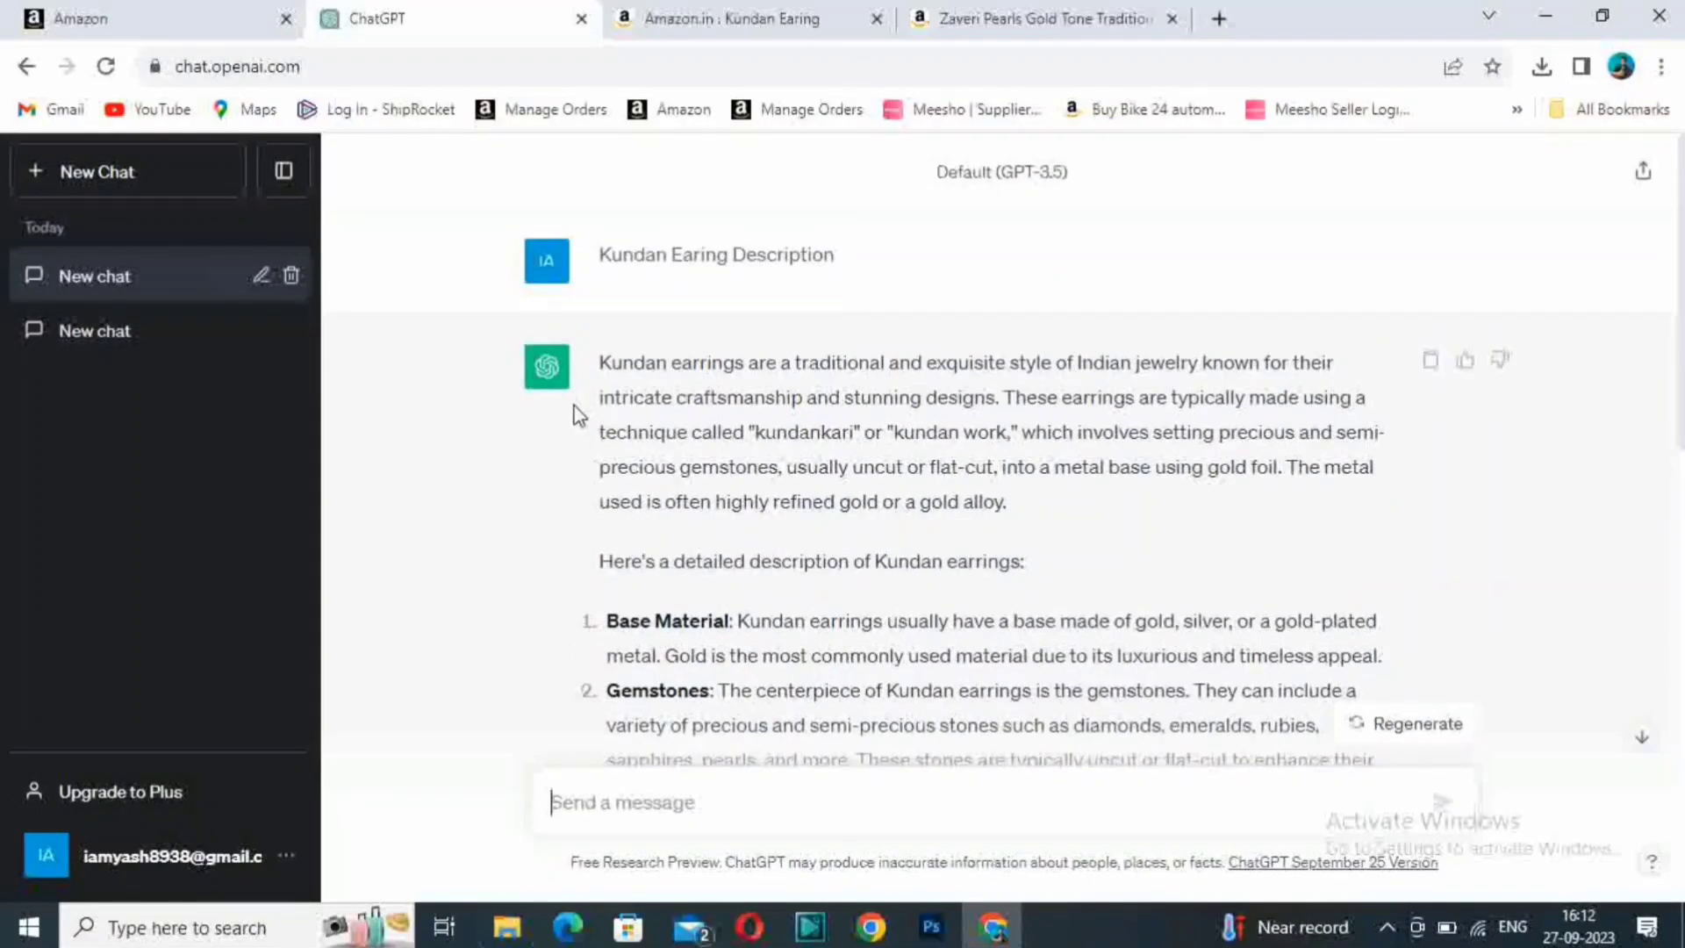
left_click_drag(597, 359, 1015, 516)
key("ctrl+c")
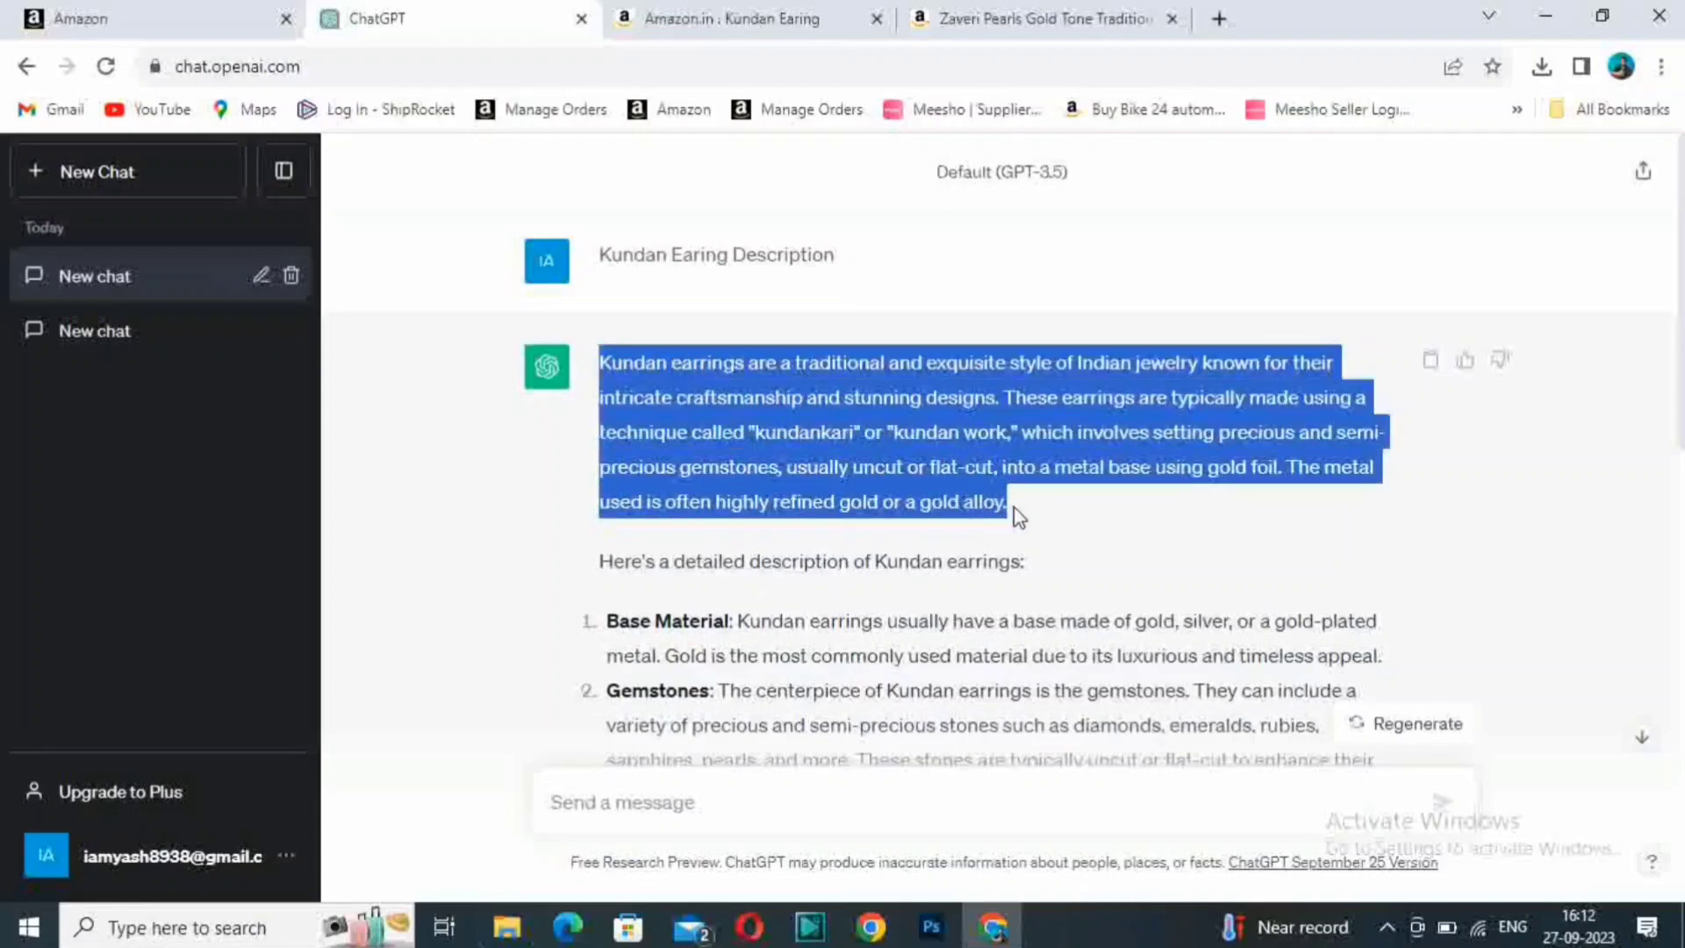
left_click(98, 26)
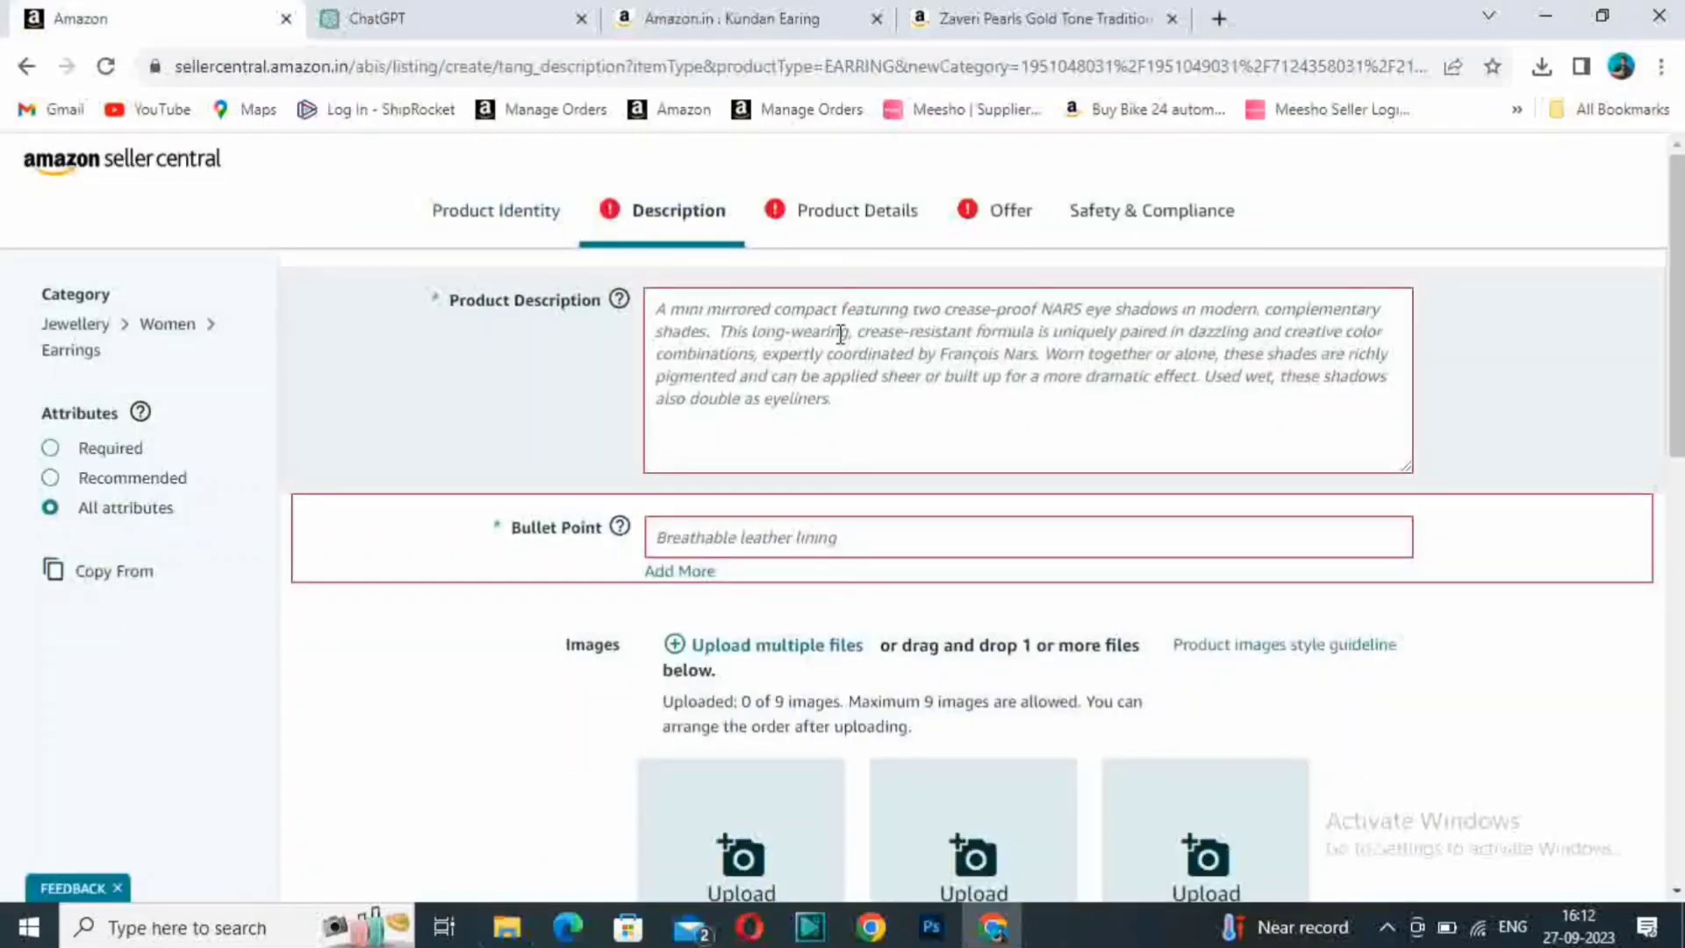
left_click(840, 334)
key("ctrl+v")
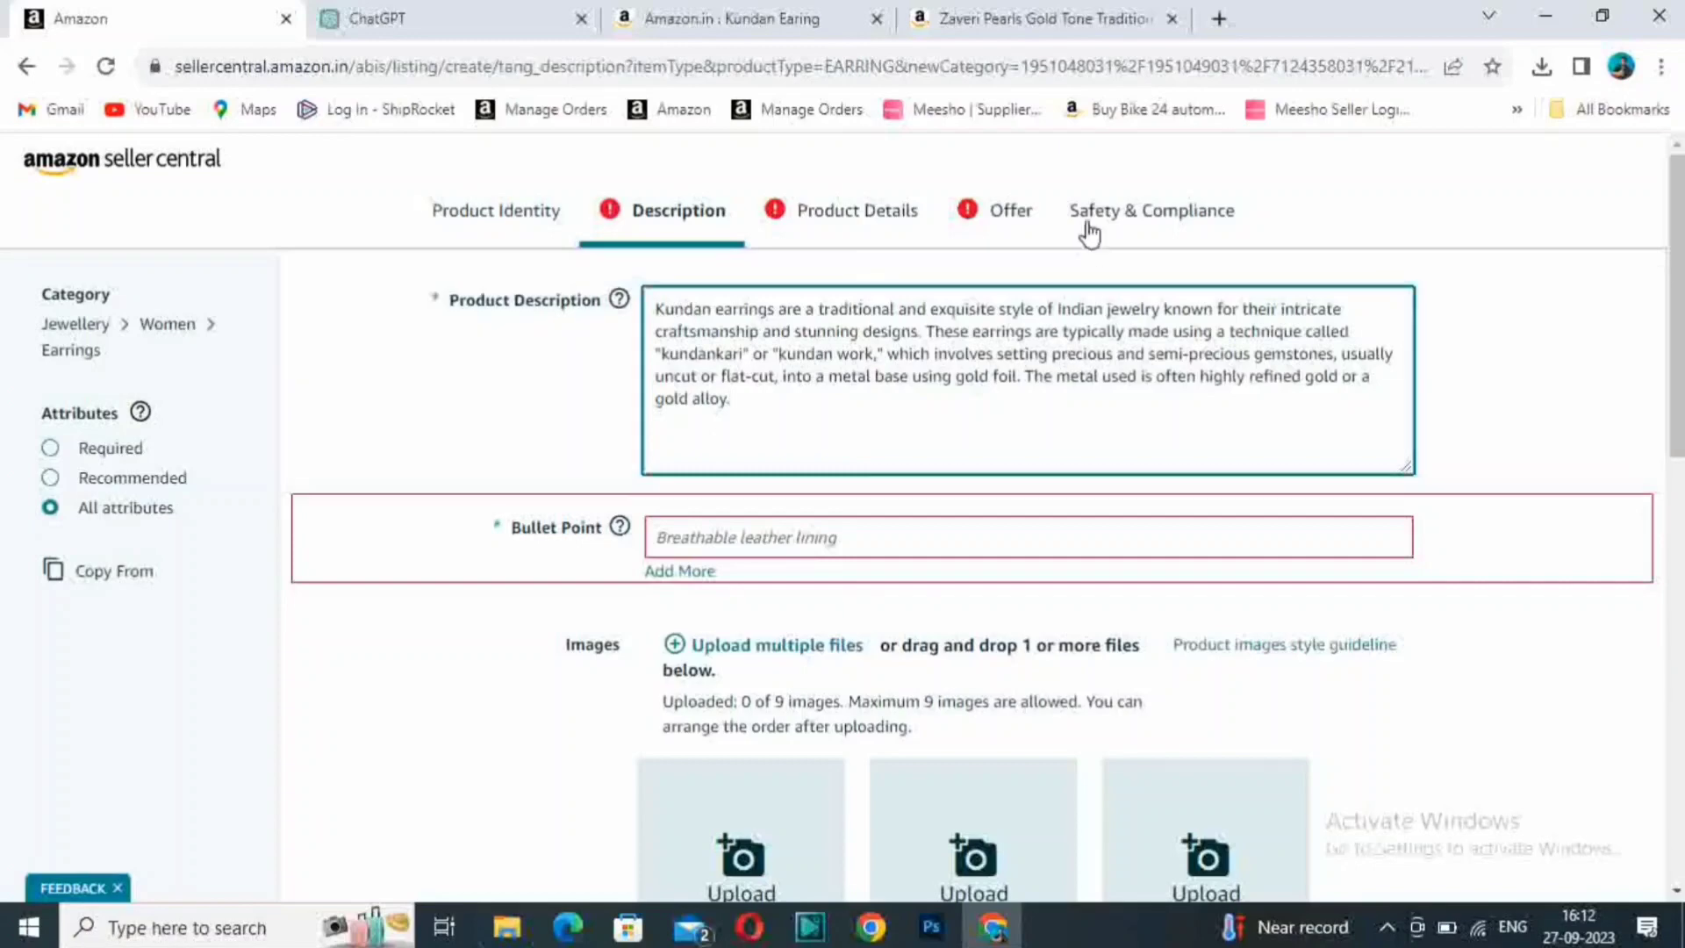
- Look for Translate among the Google apps in a new browser tab and return to the Seller Central listing form
left_click(1219, 18)
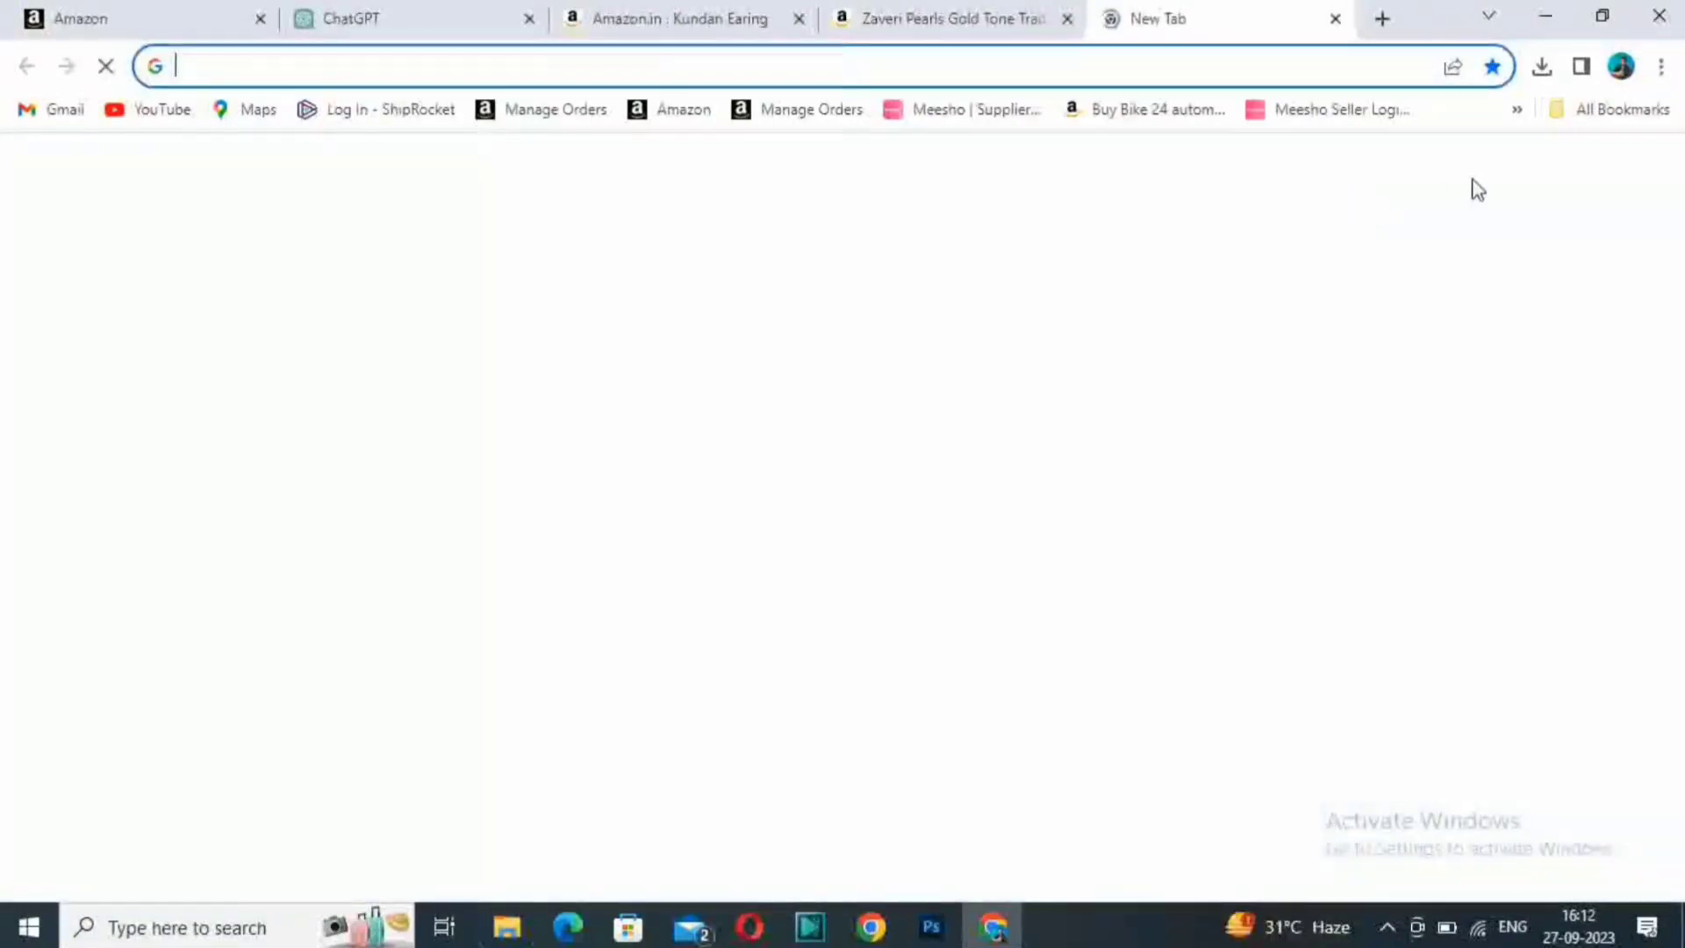
left_click(1568, 175)
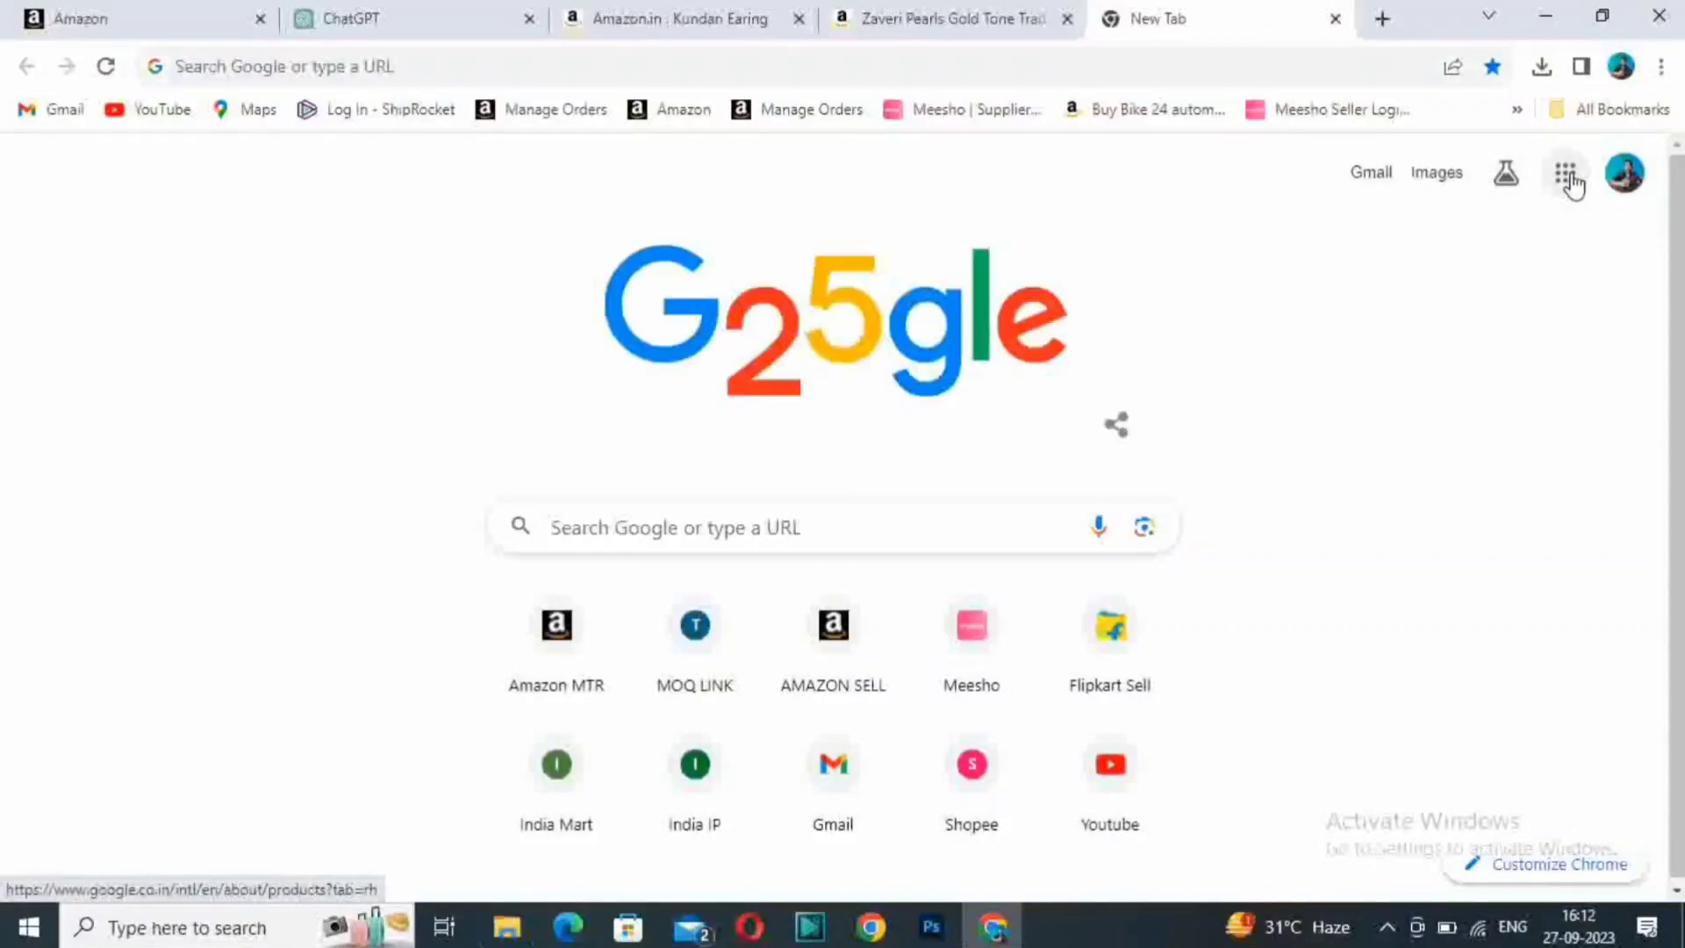
scroll(1334, 571, "down", 3)
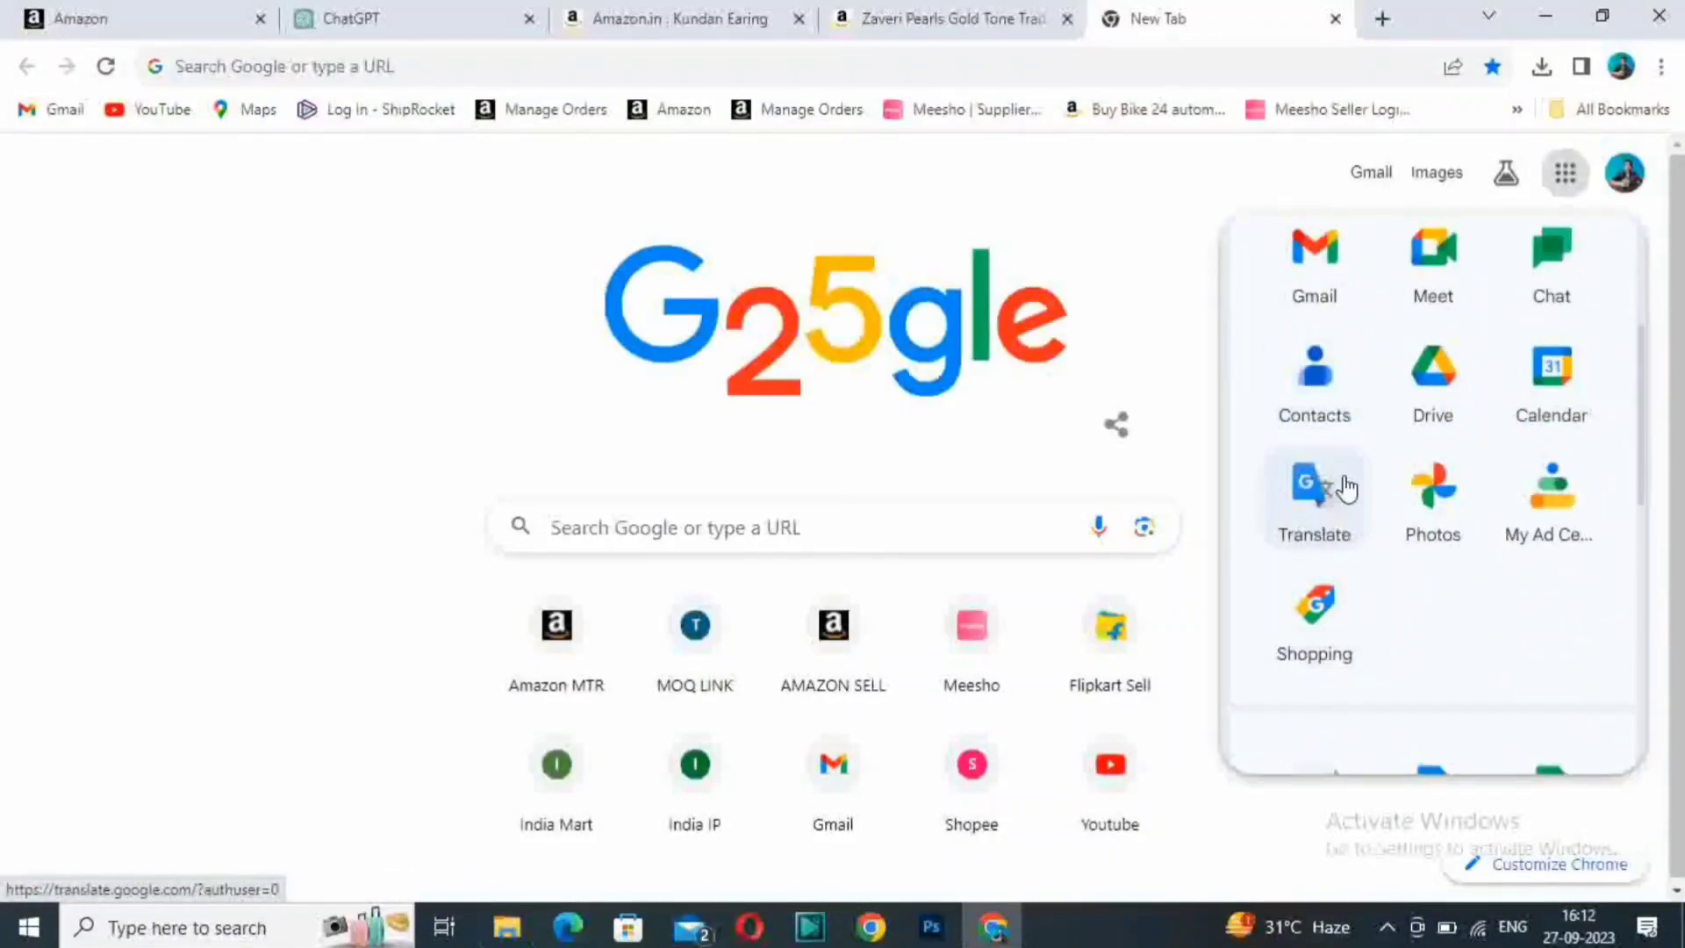
left_click(70, 17)
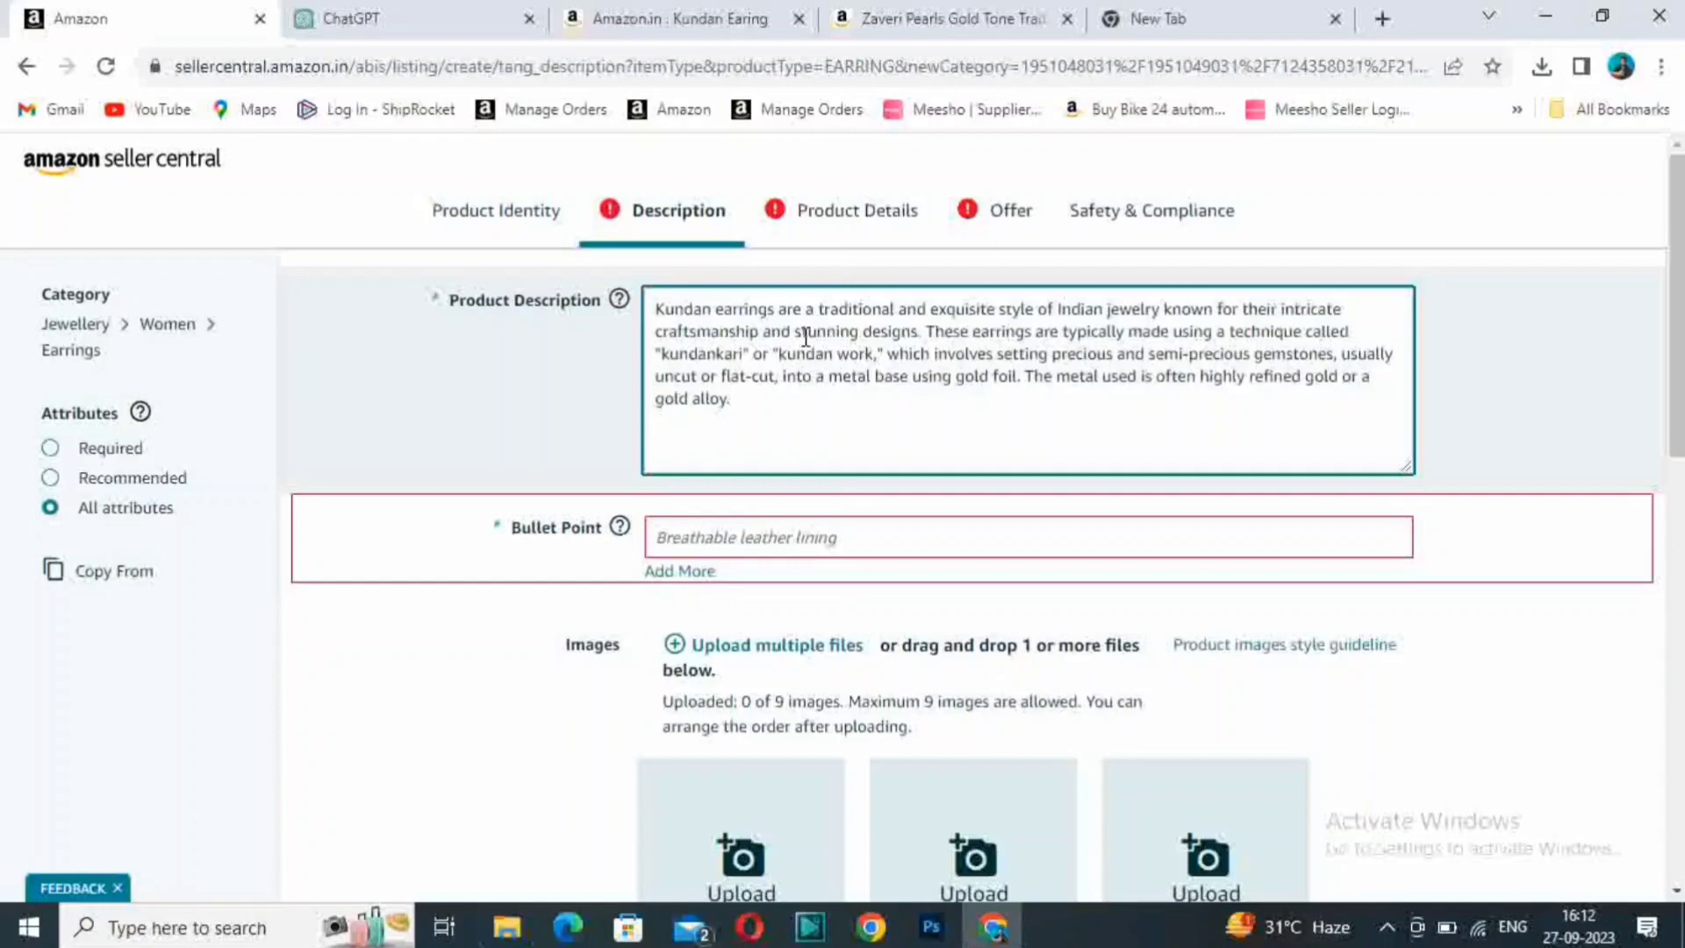
- For the listing's Bullet Point field, reload ChatGPT to a fresh chat and ask for "Kundan Earing Bullet point"
left_click(857, 531)
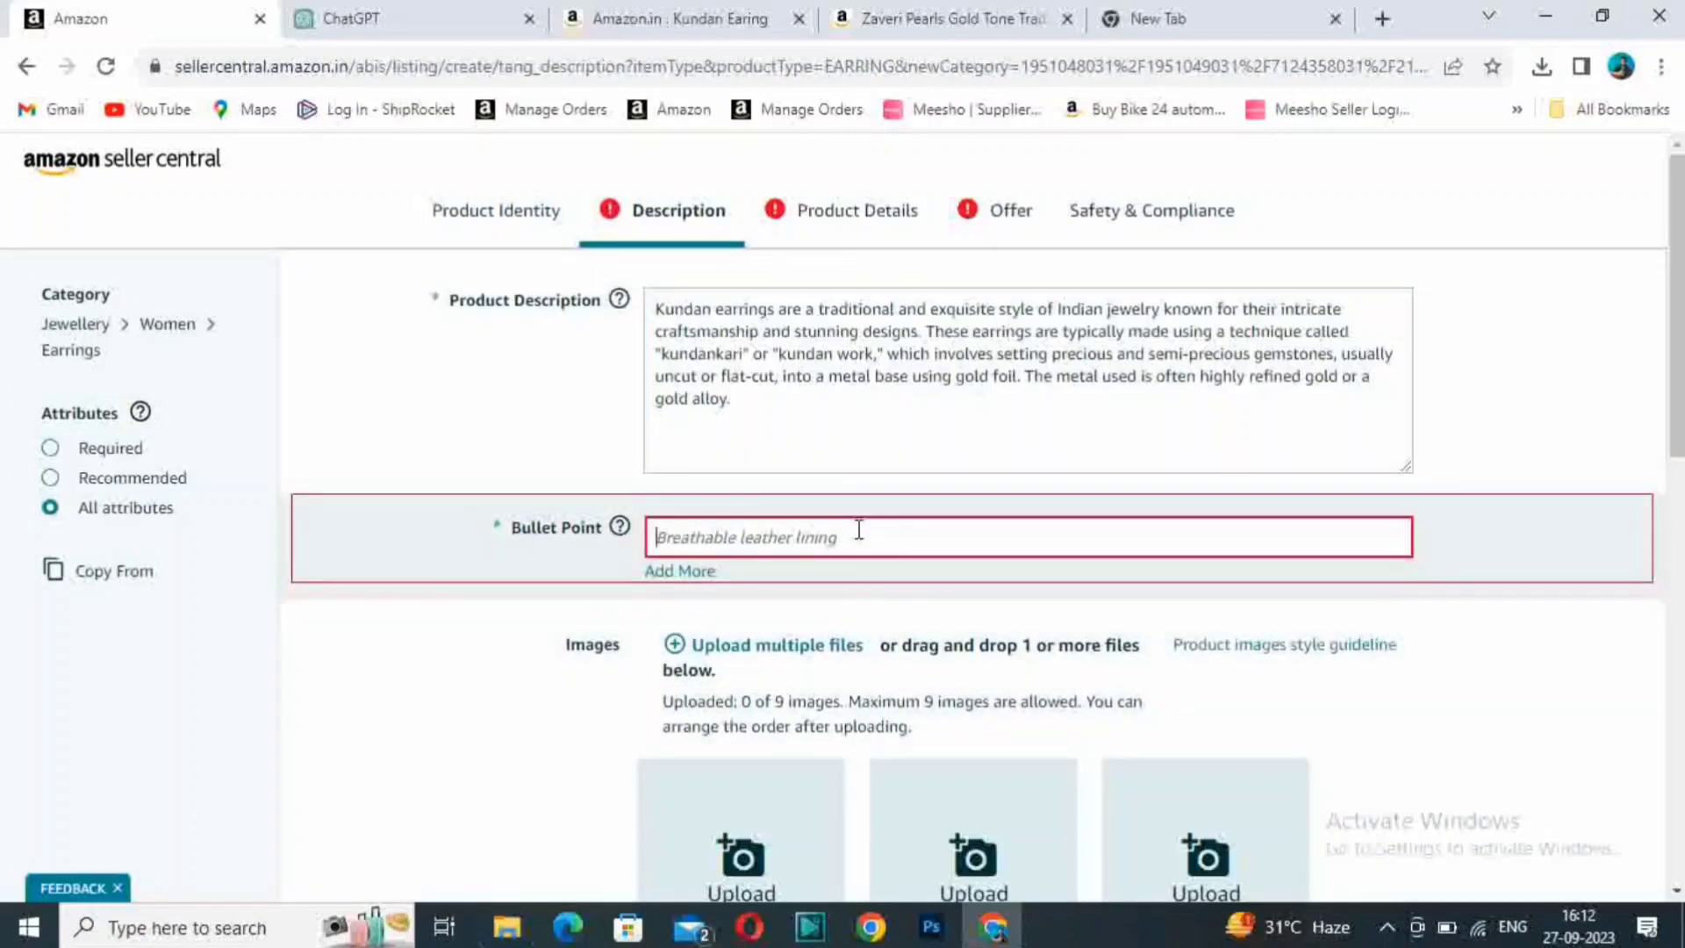
left_click(339, 10)
scroll(827, 489, "down", 8)
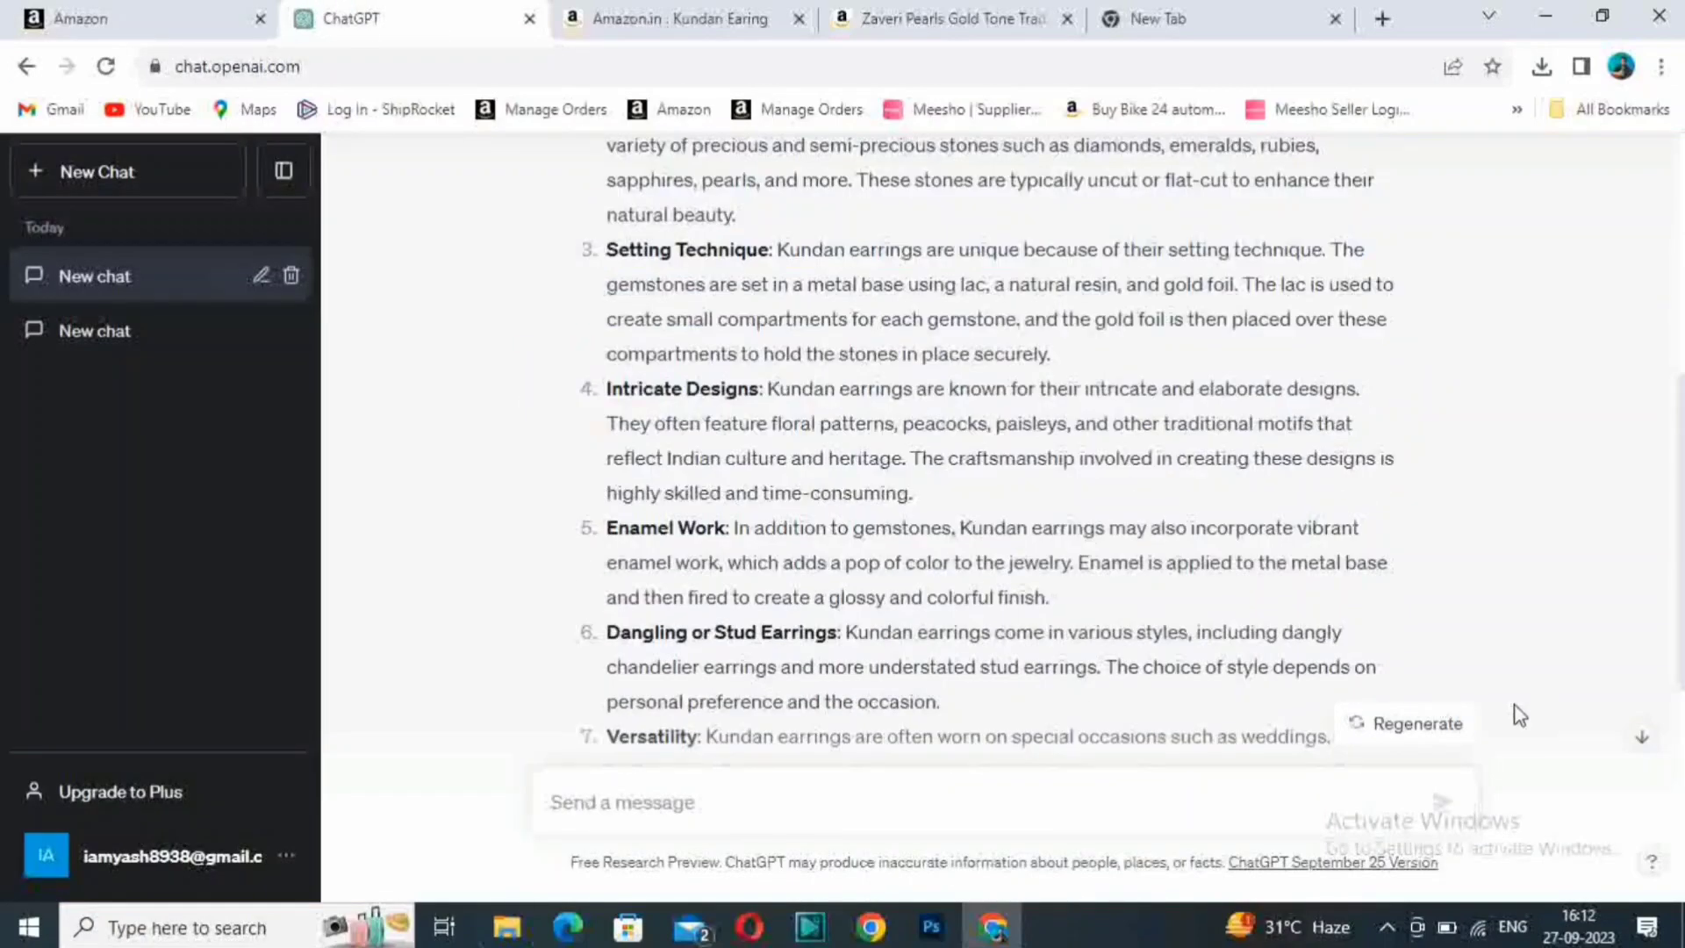
scroll(1387, 559, "up", 7)
left_click(105, 66)
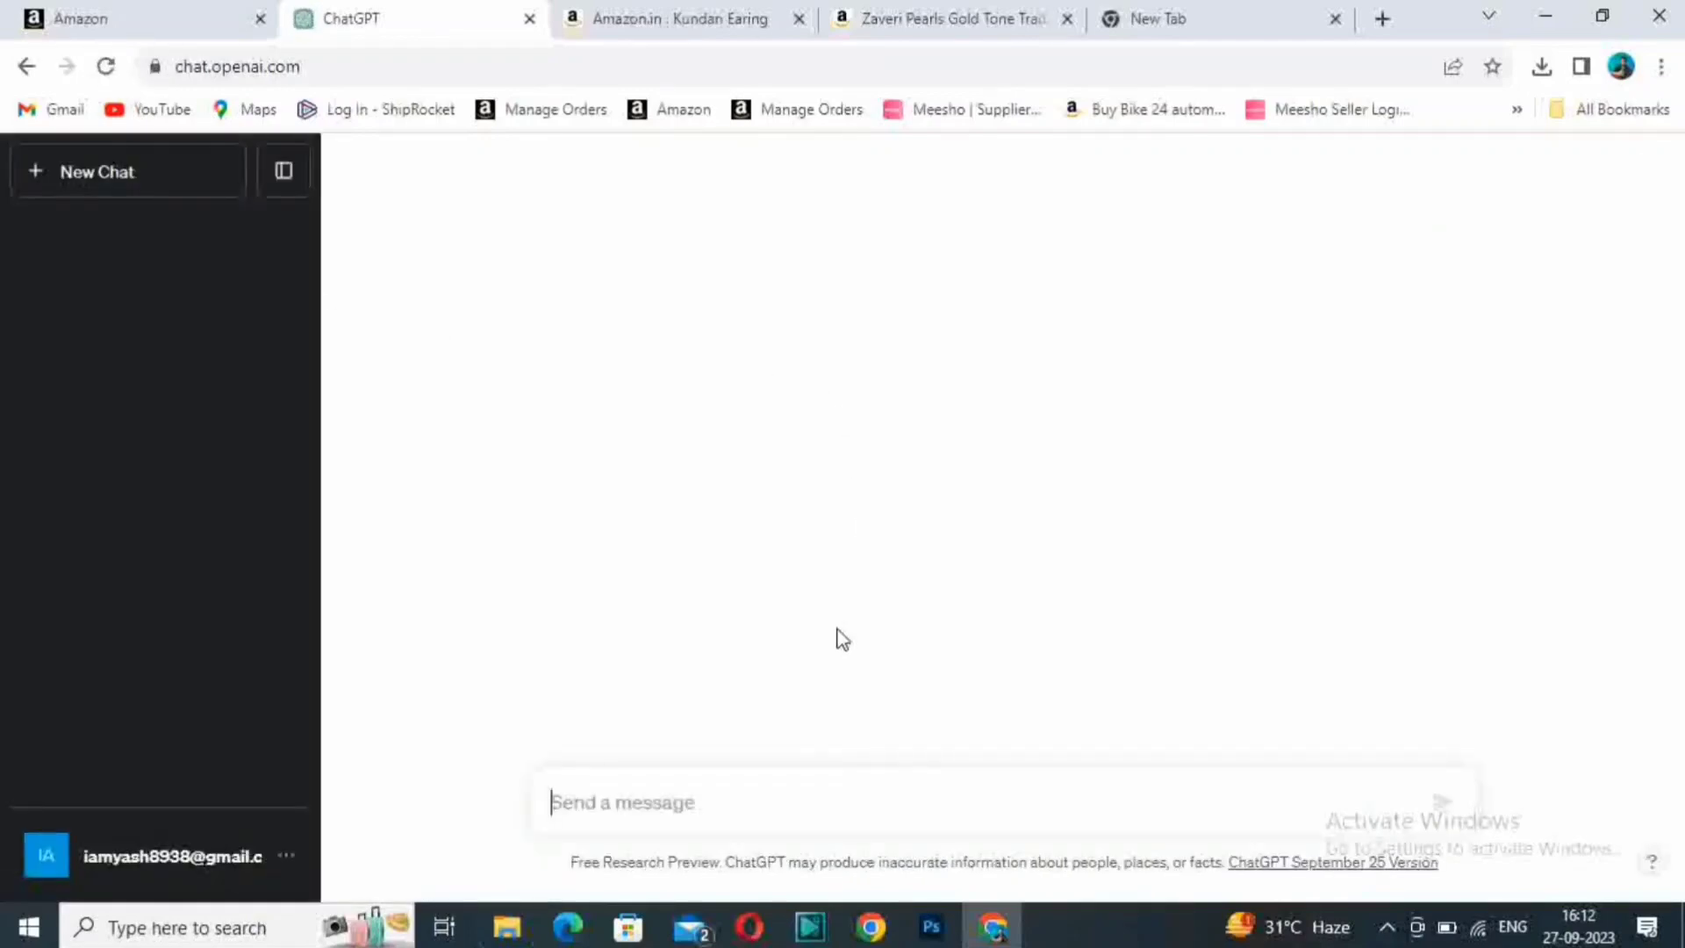
type("J")
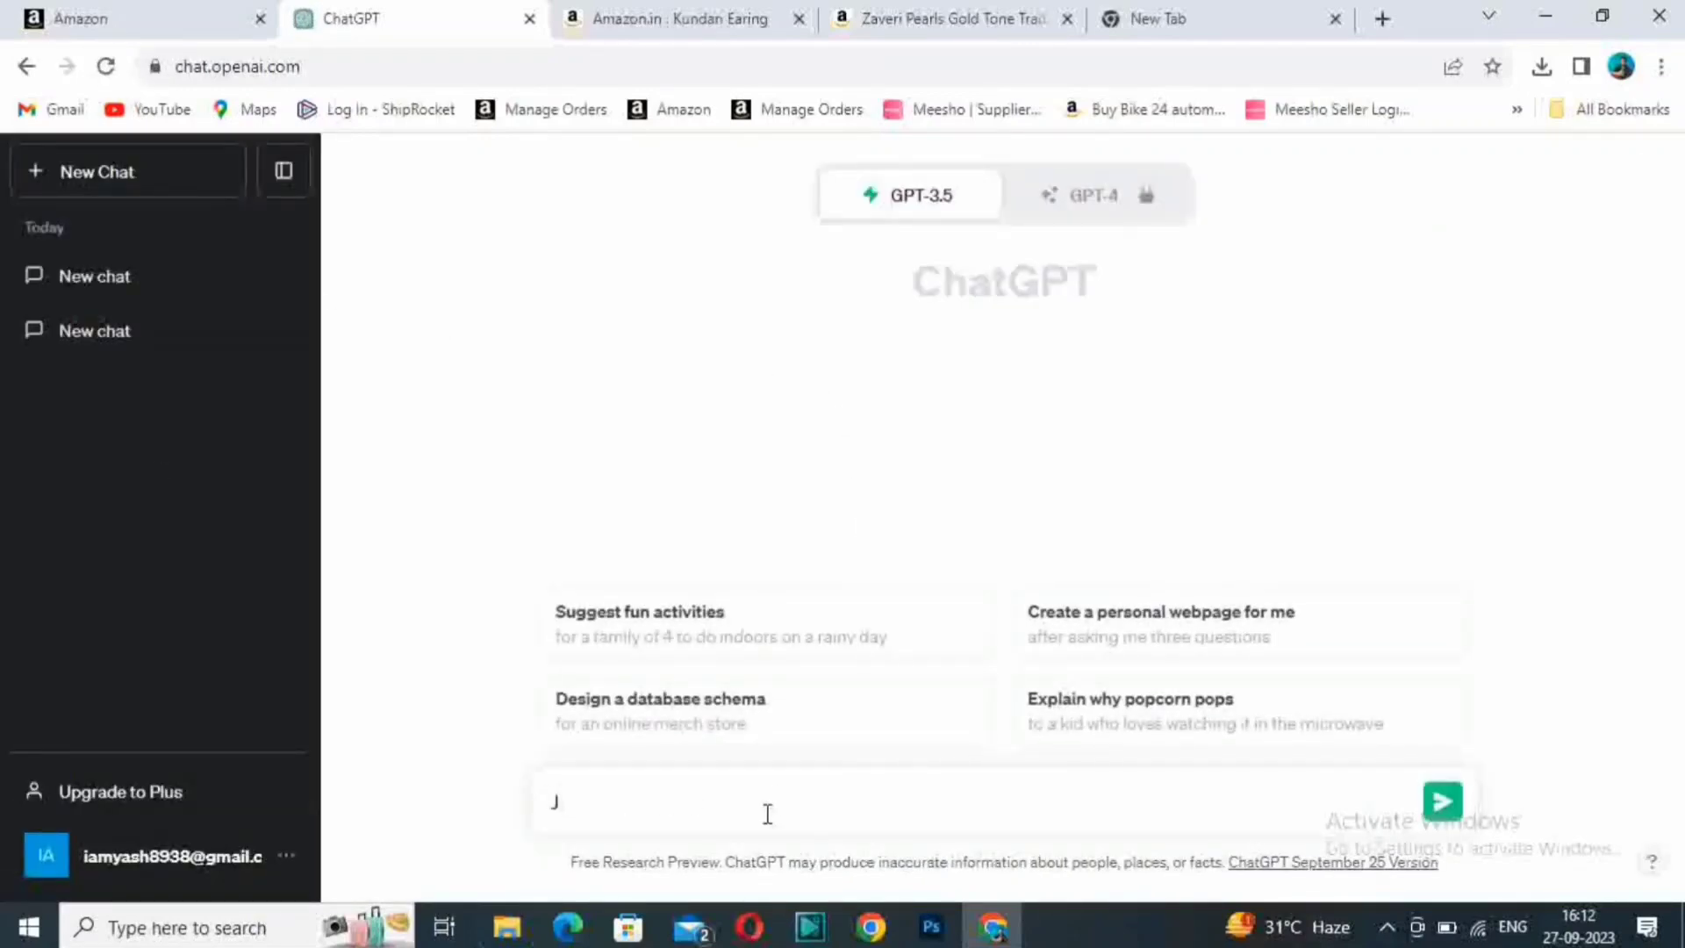
key("BackSpace")
type("Kundan Earing")
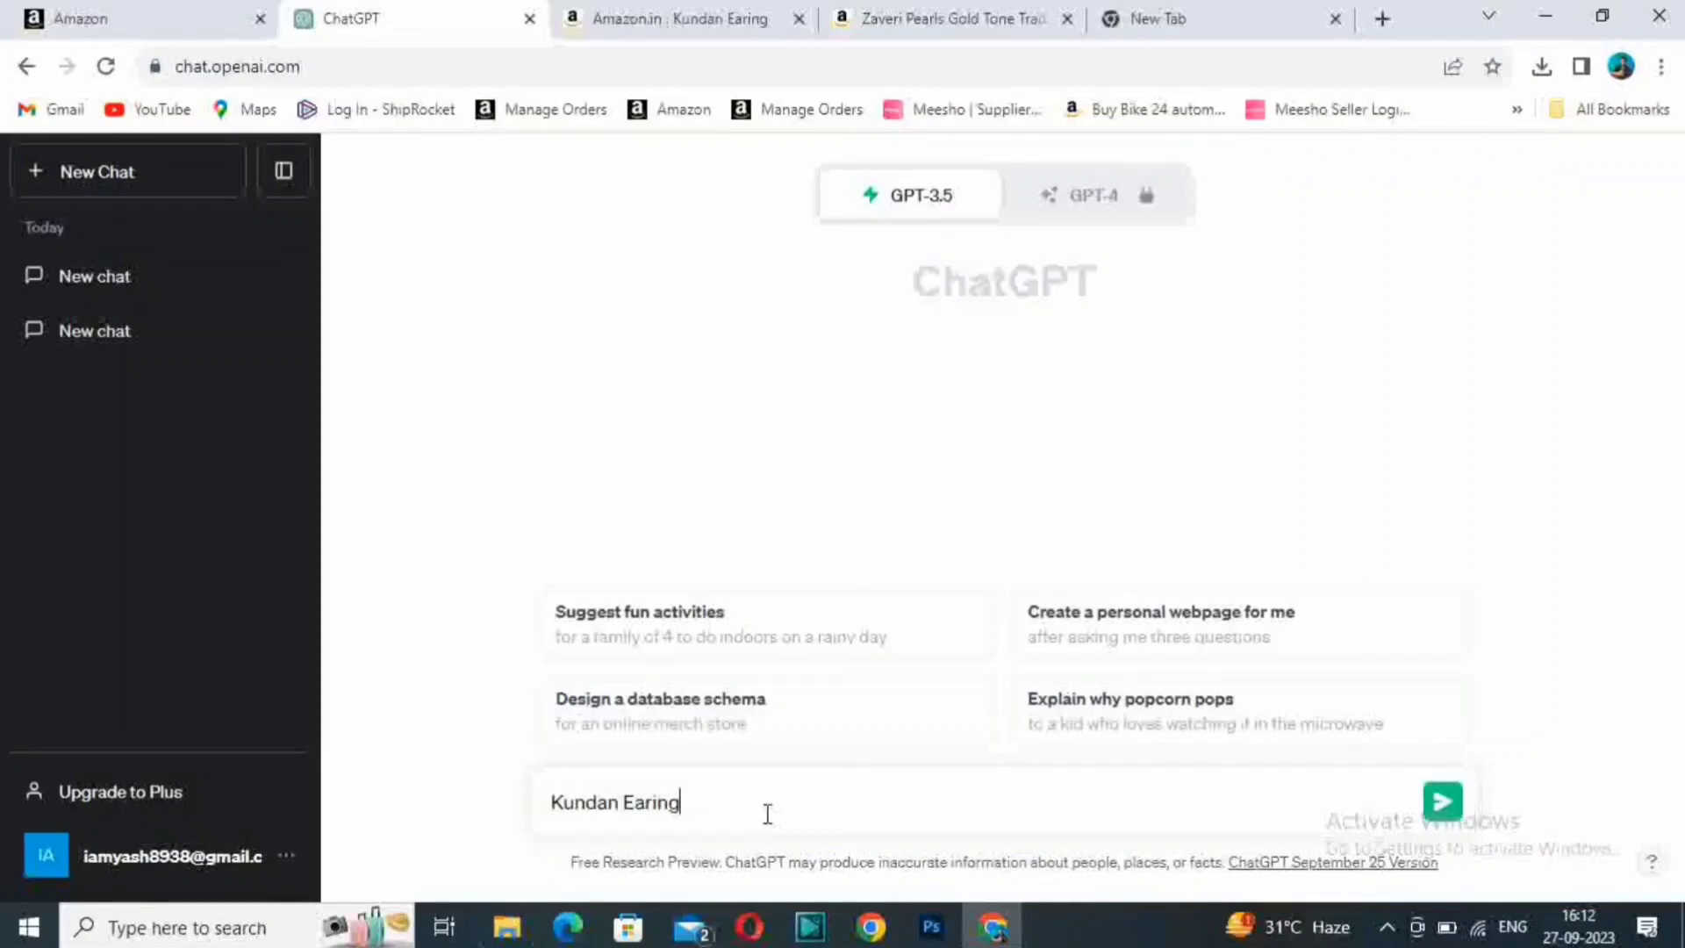
type(" Bullet point")
key("Return")
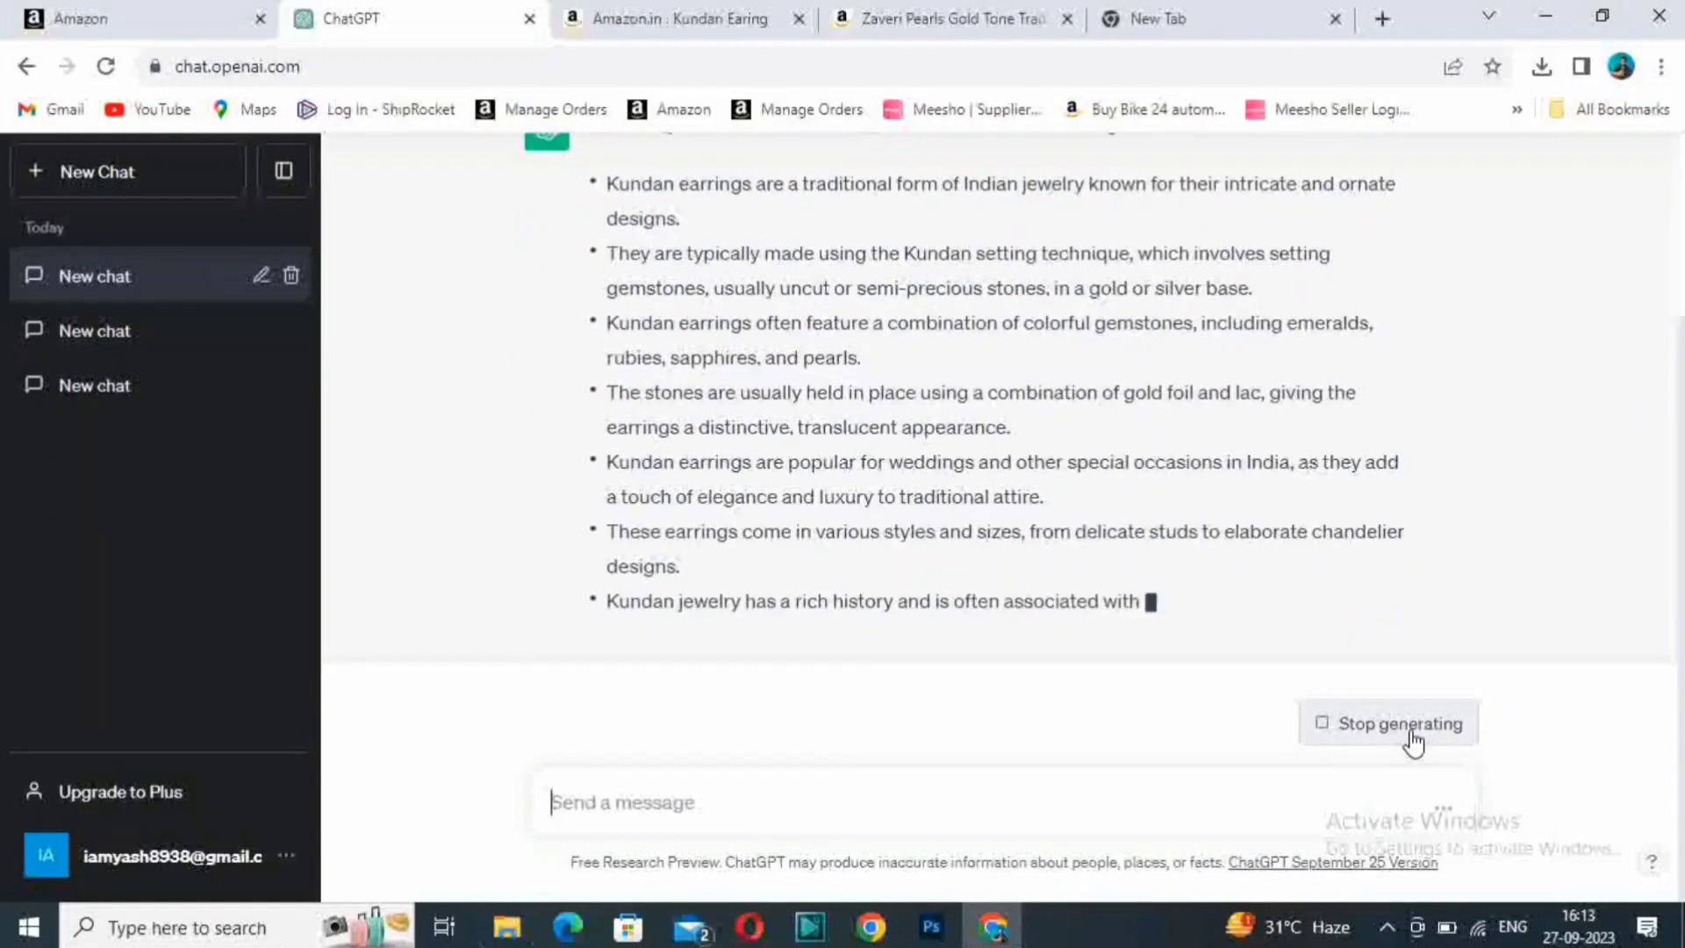
- Stop ChatGPT's bullet-point answer and copy its first point, about traditional Indian jewelry, into the Seller Central listing's Bullet Point field
left_click(1411, 740)
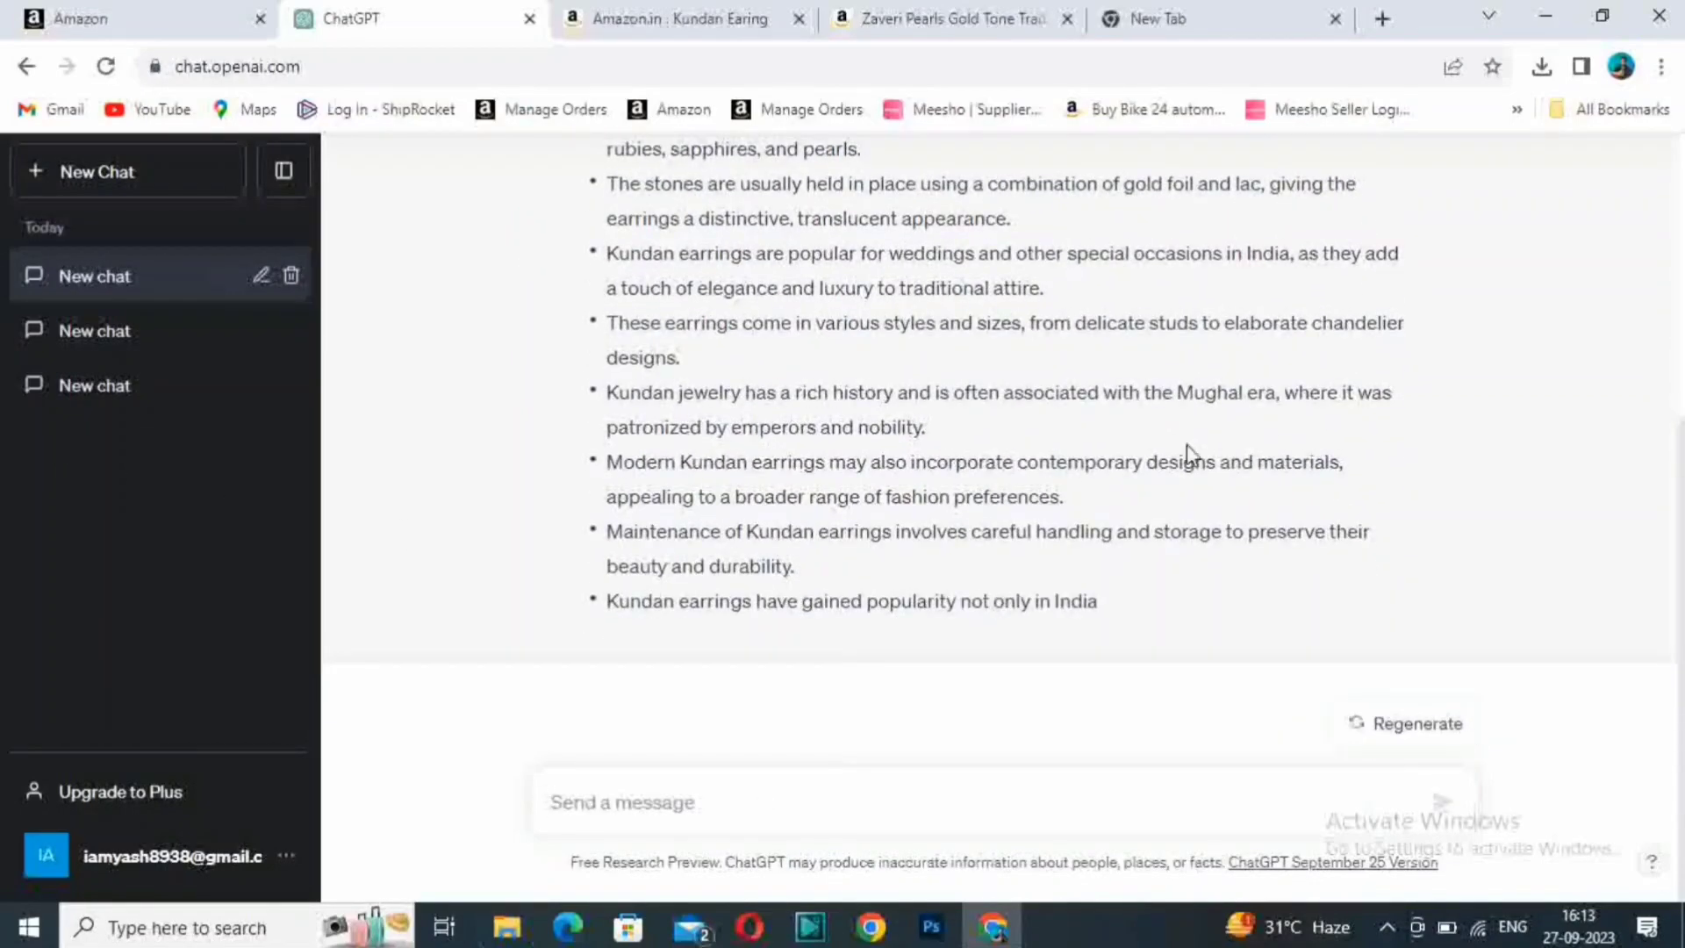
scroll(1186, 451, "up", 5)
left_click_drag(604, 419, 689, 457)
key("ctrl+c")
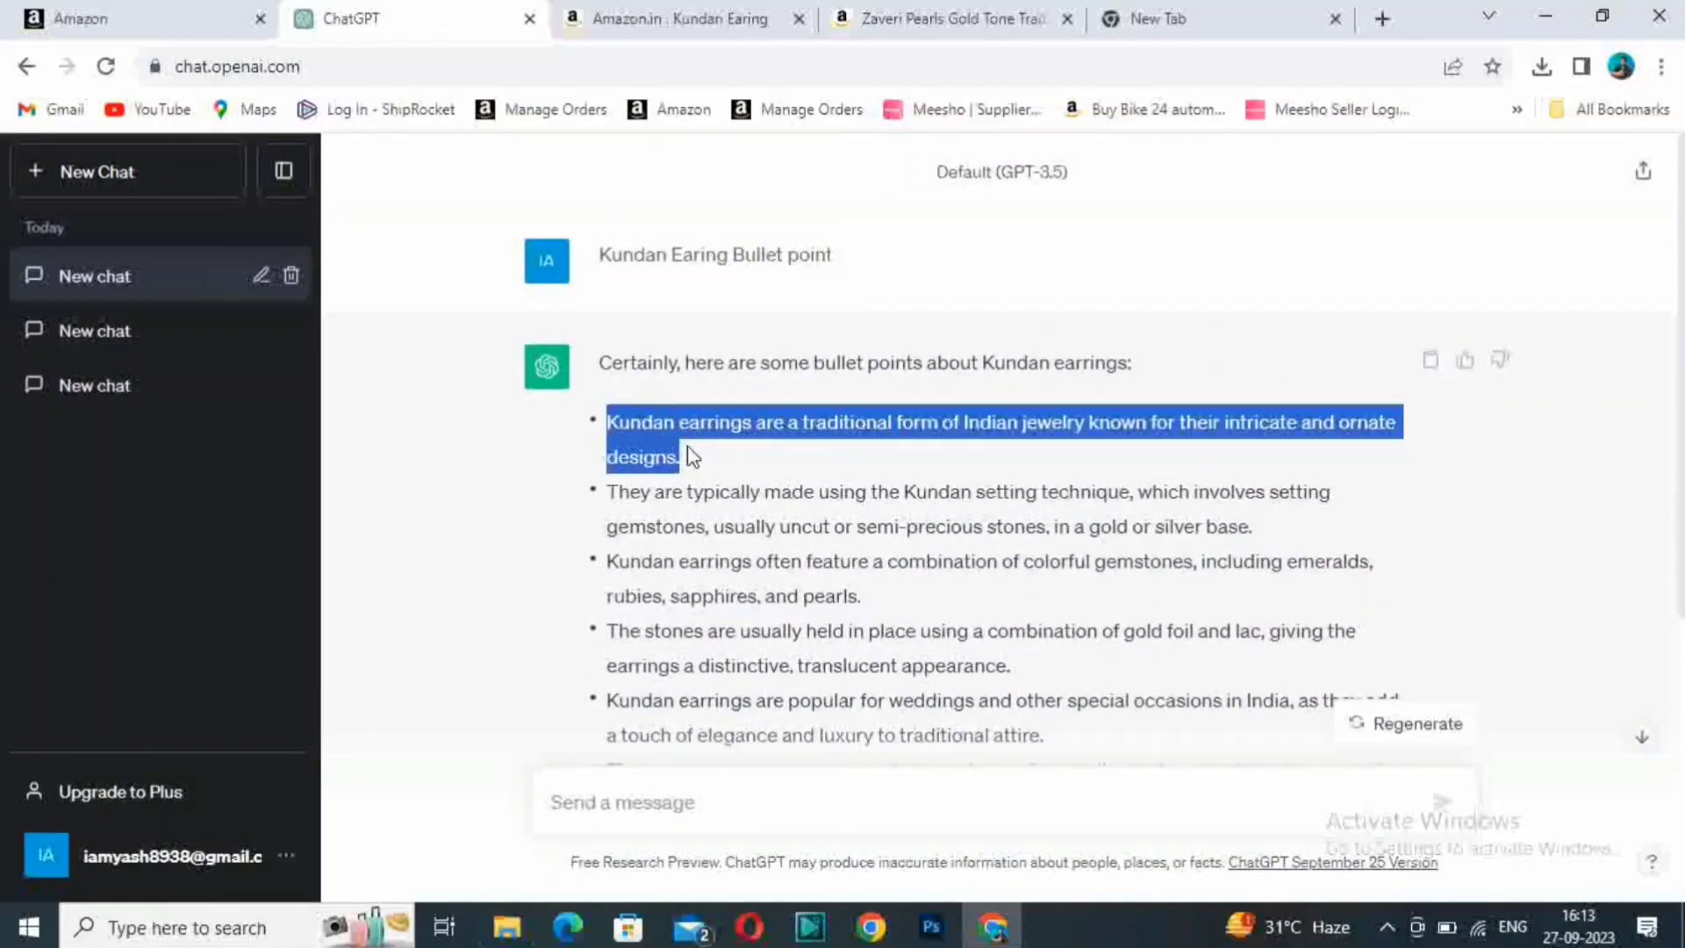
left_click(180, 16)
key("ctrl+v")
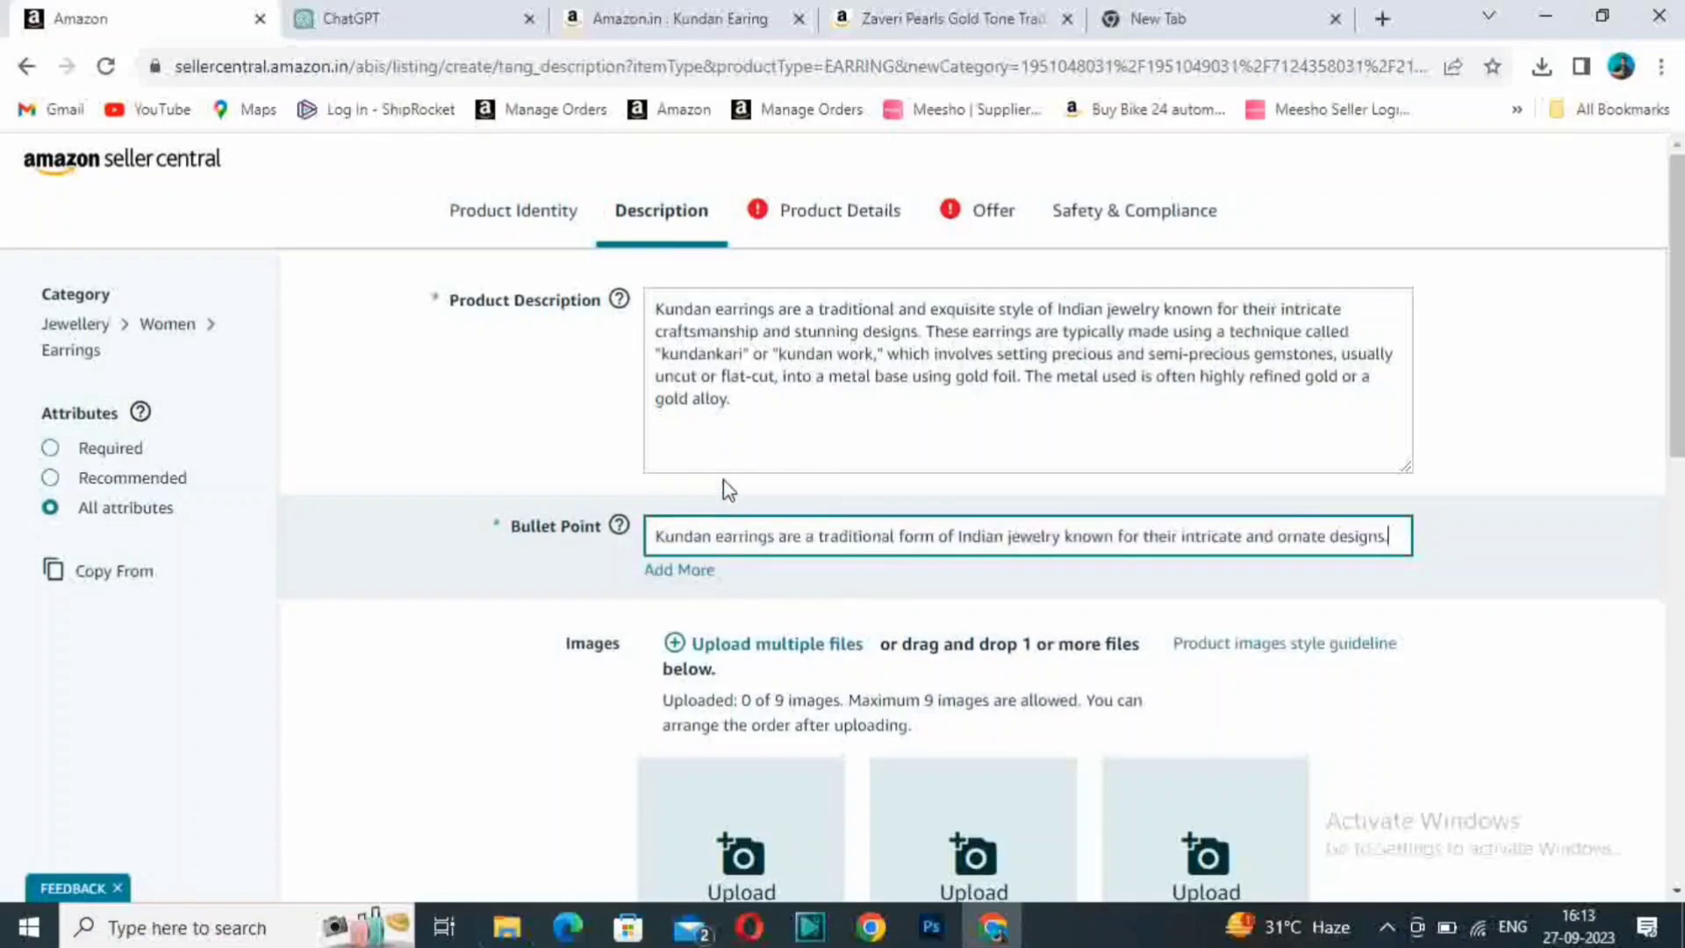
- Copy ChatGPT's second and third points, on the Kundan setting technique and colorful gemstones, into two additional Bullet Point fields of the listing
left_click(425, 13)
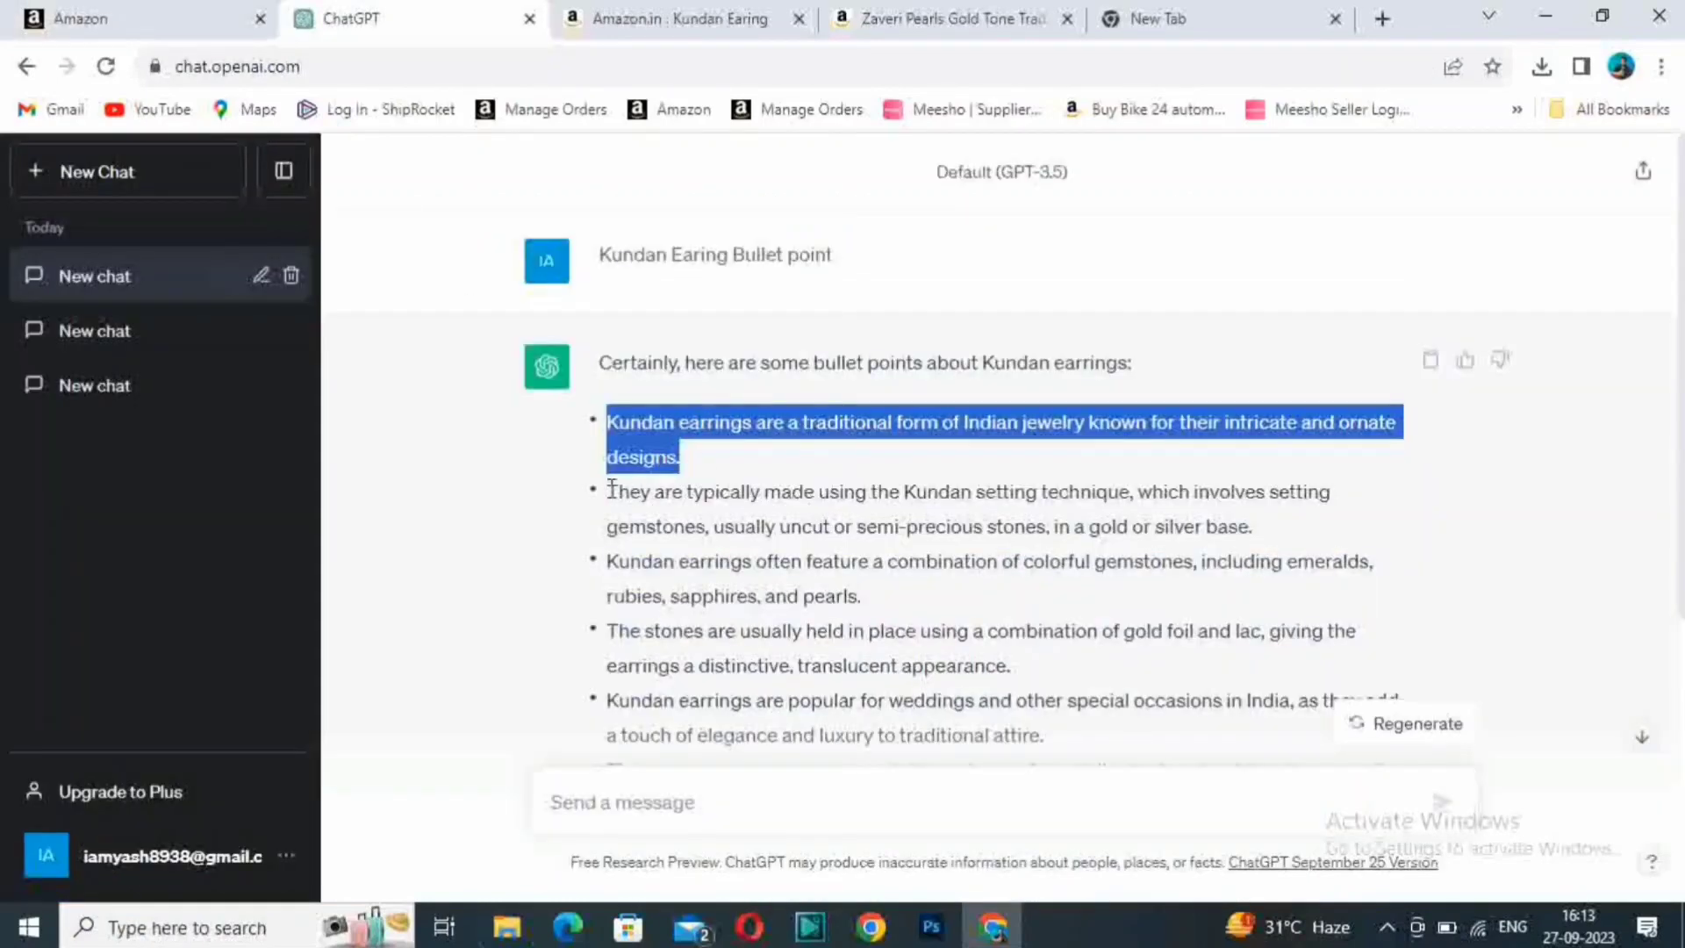
left_click_drag(609, 491, 1252, 529)
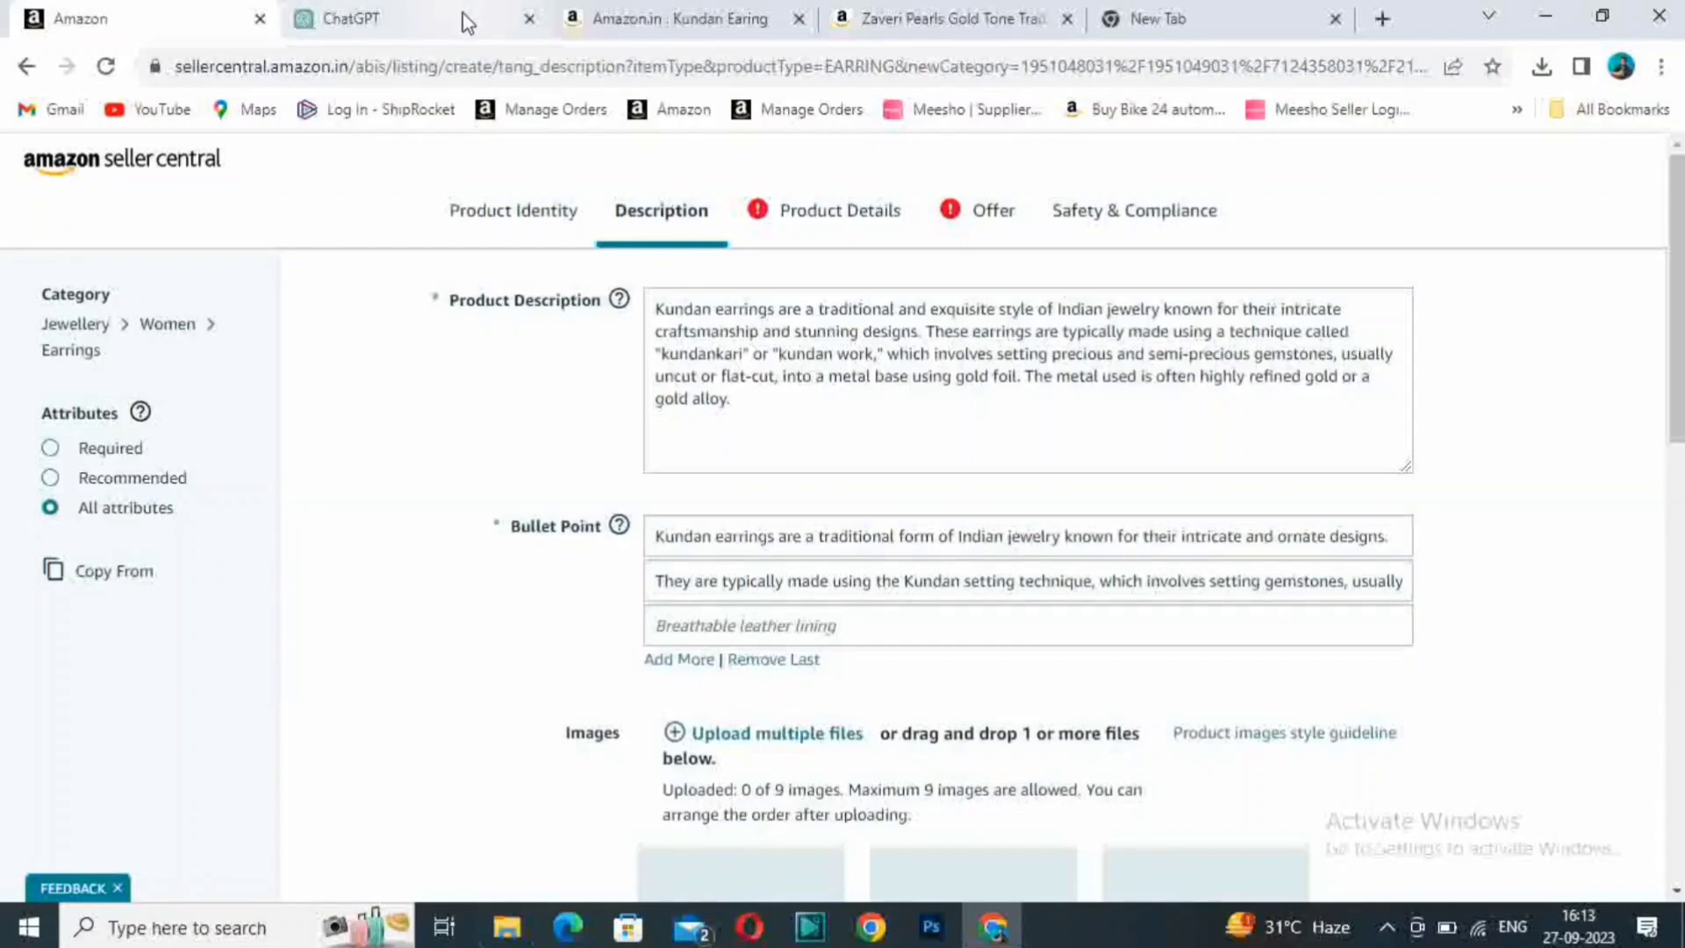
left_click(462, 13)
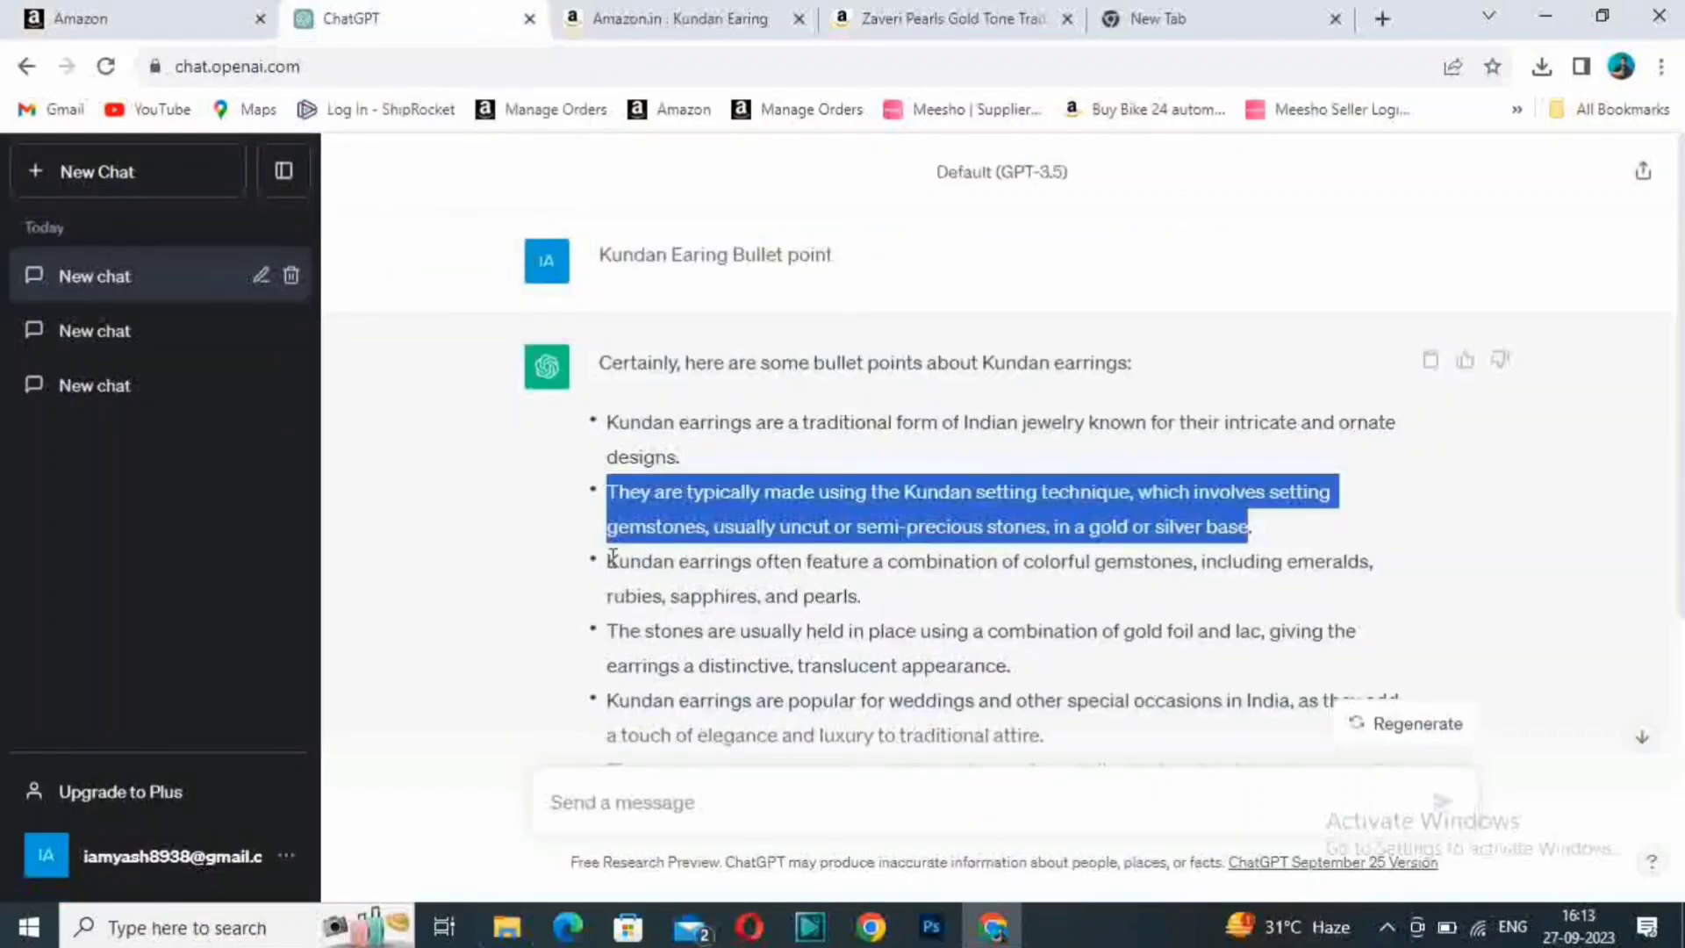
left_click_drag(613, 556, 859, 605)
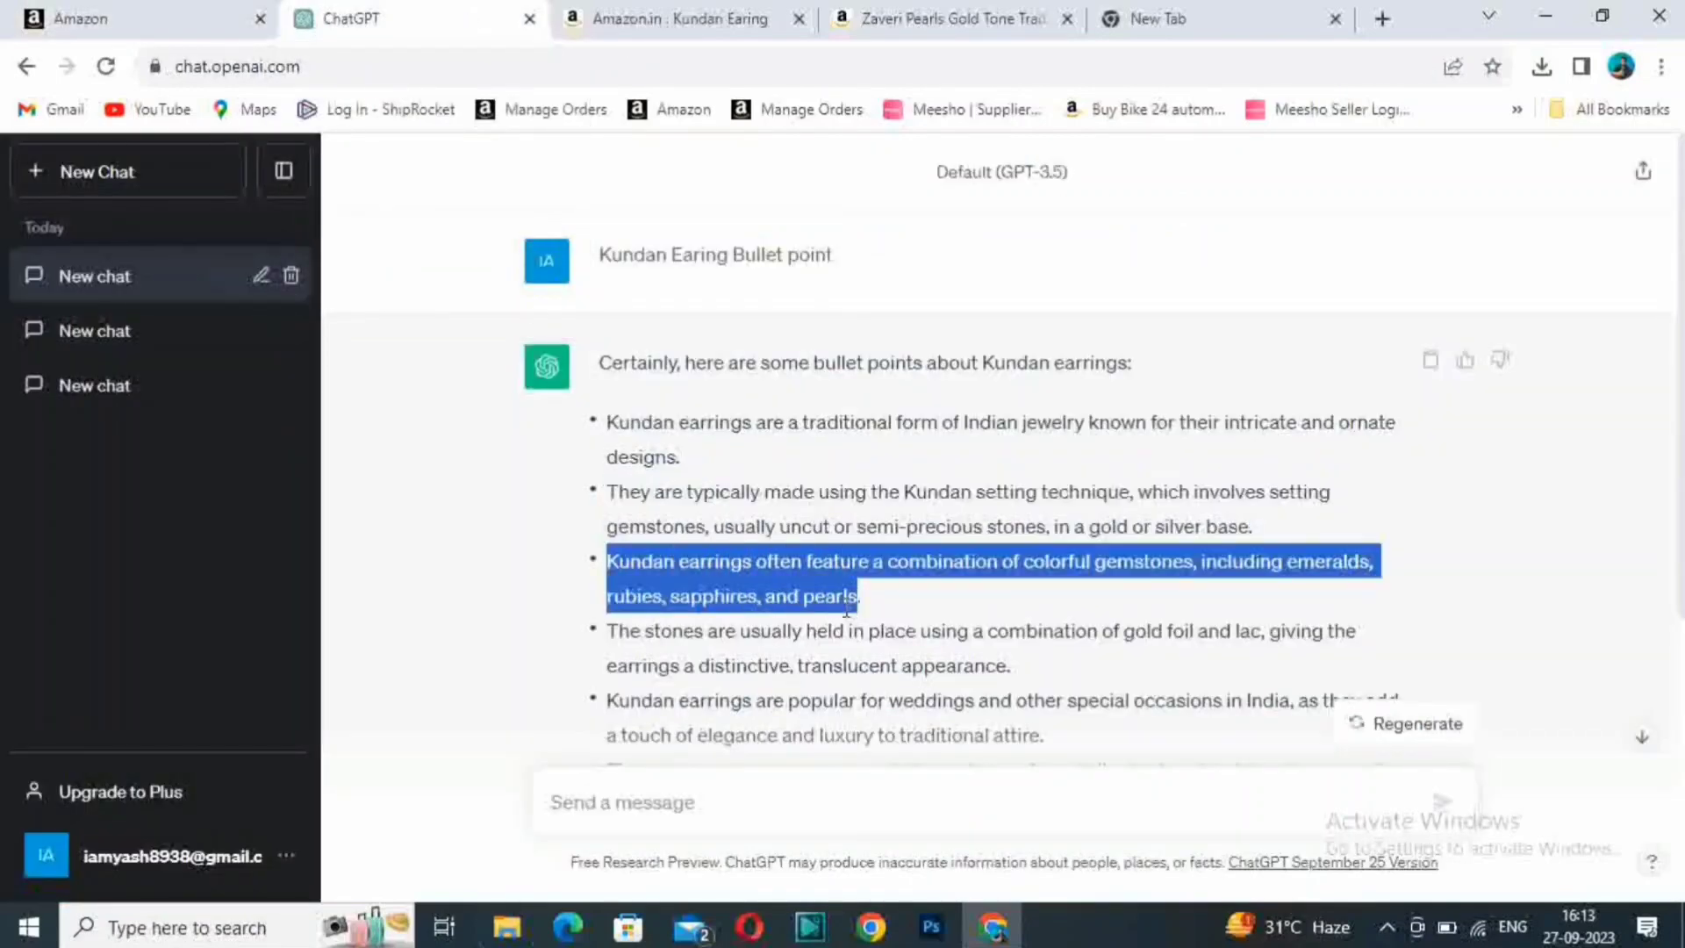
left_click(110, 13)
left_click(704, 617)
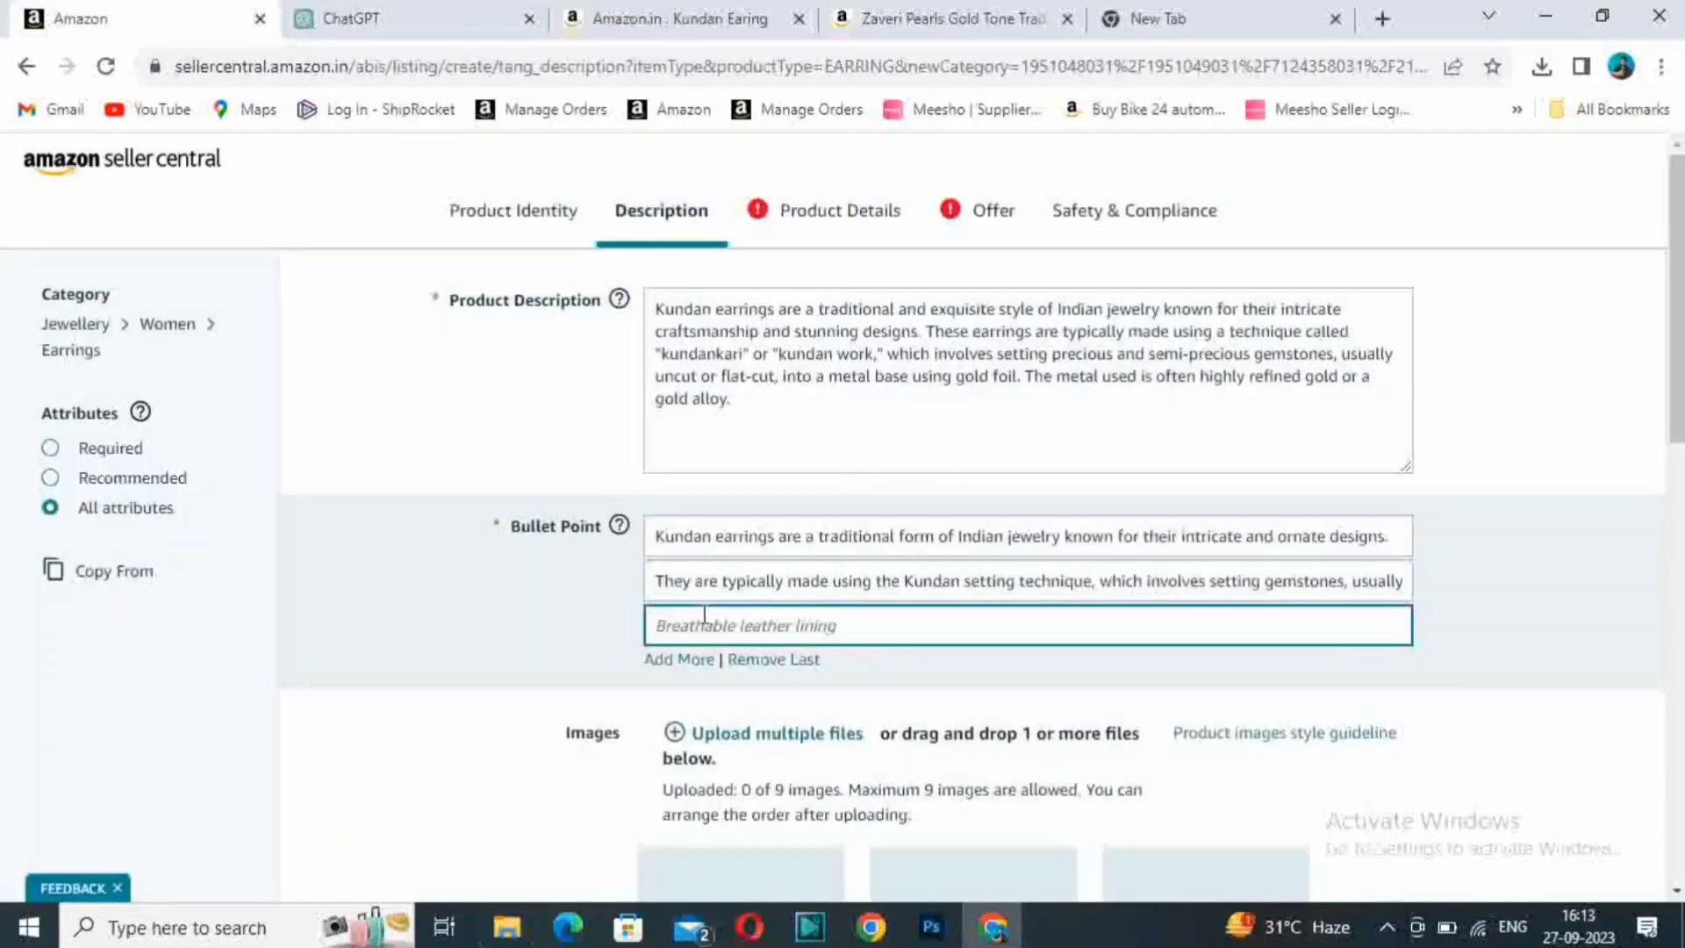
key("ctrl+v")
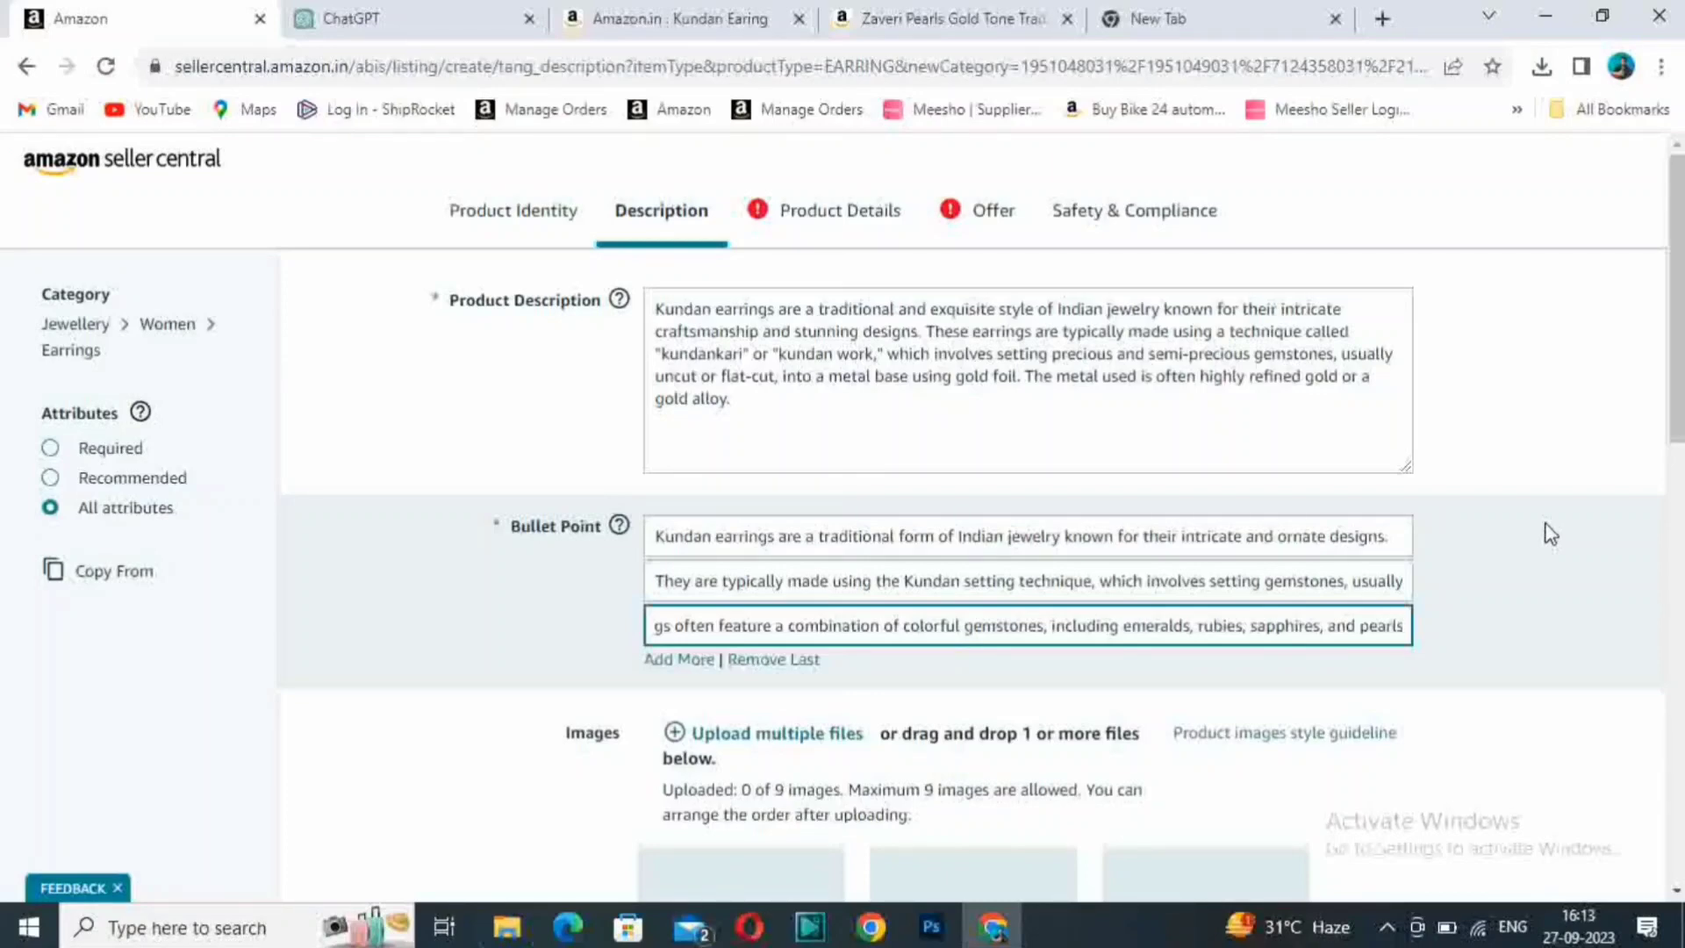
- Upload the white-background photo of the pink earring pair from Listing Folder on USB Drive (F:) as the MAIN image
scroll(1076, 591, "down", 4)
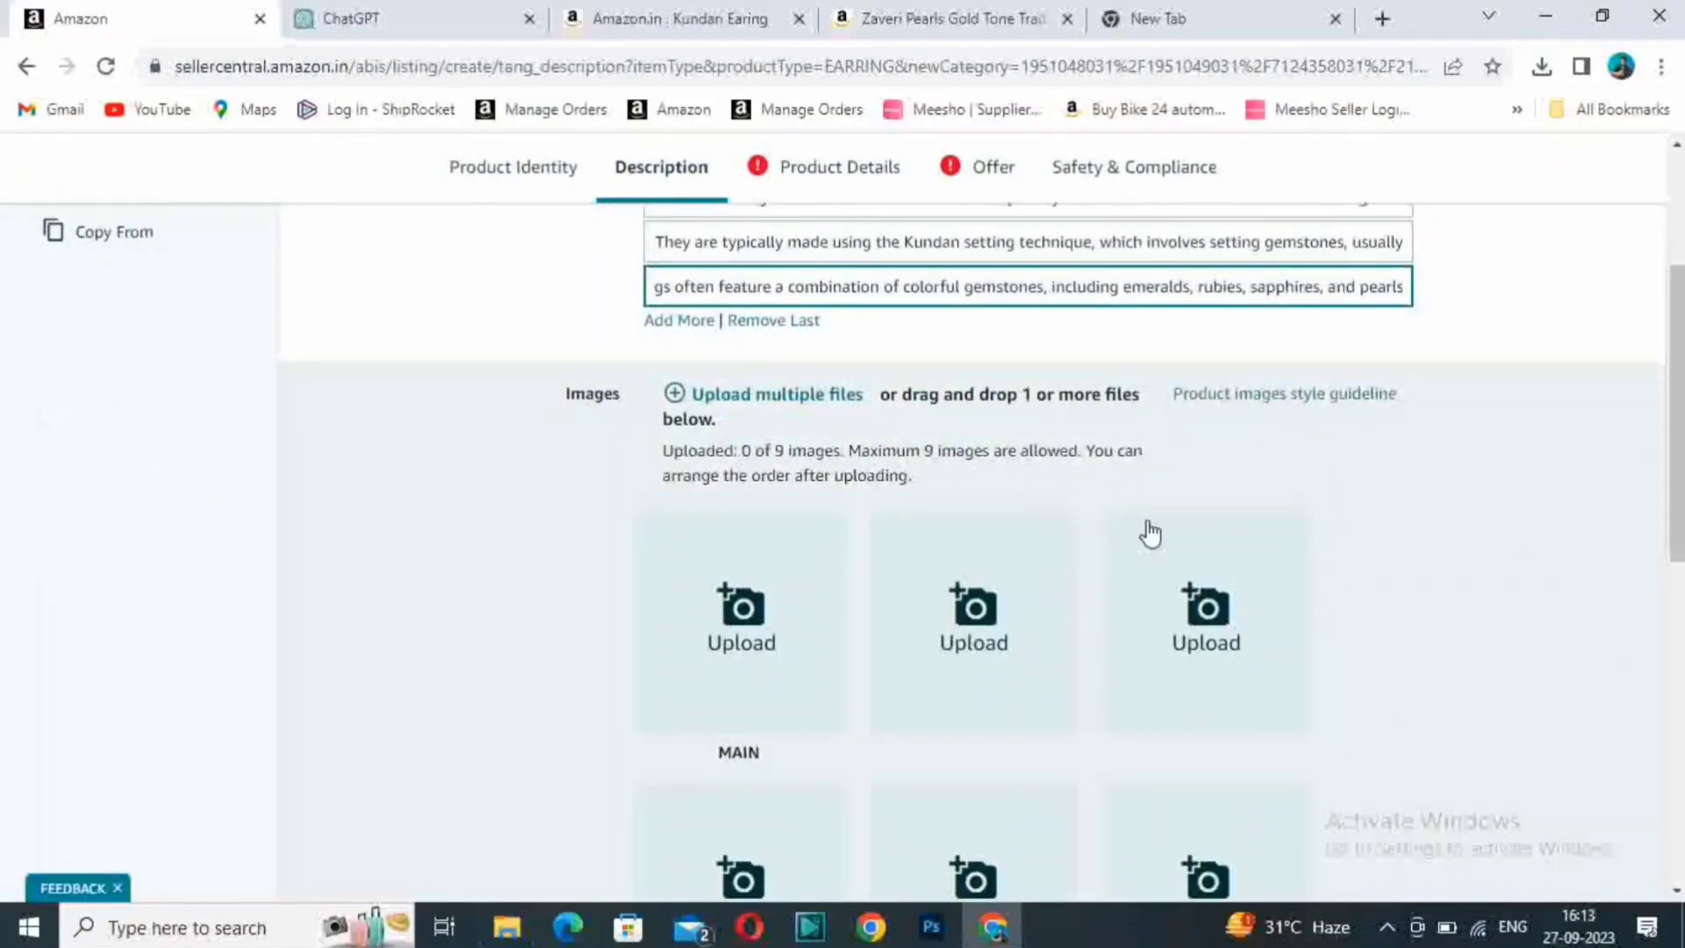
left_click(742, 619)
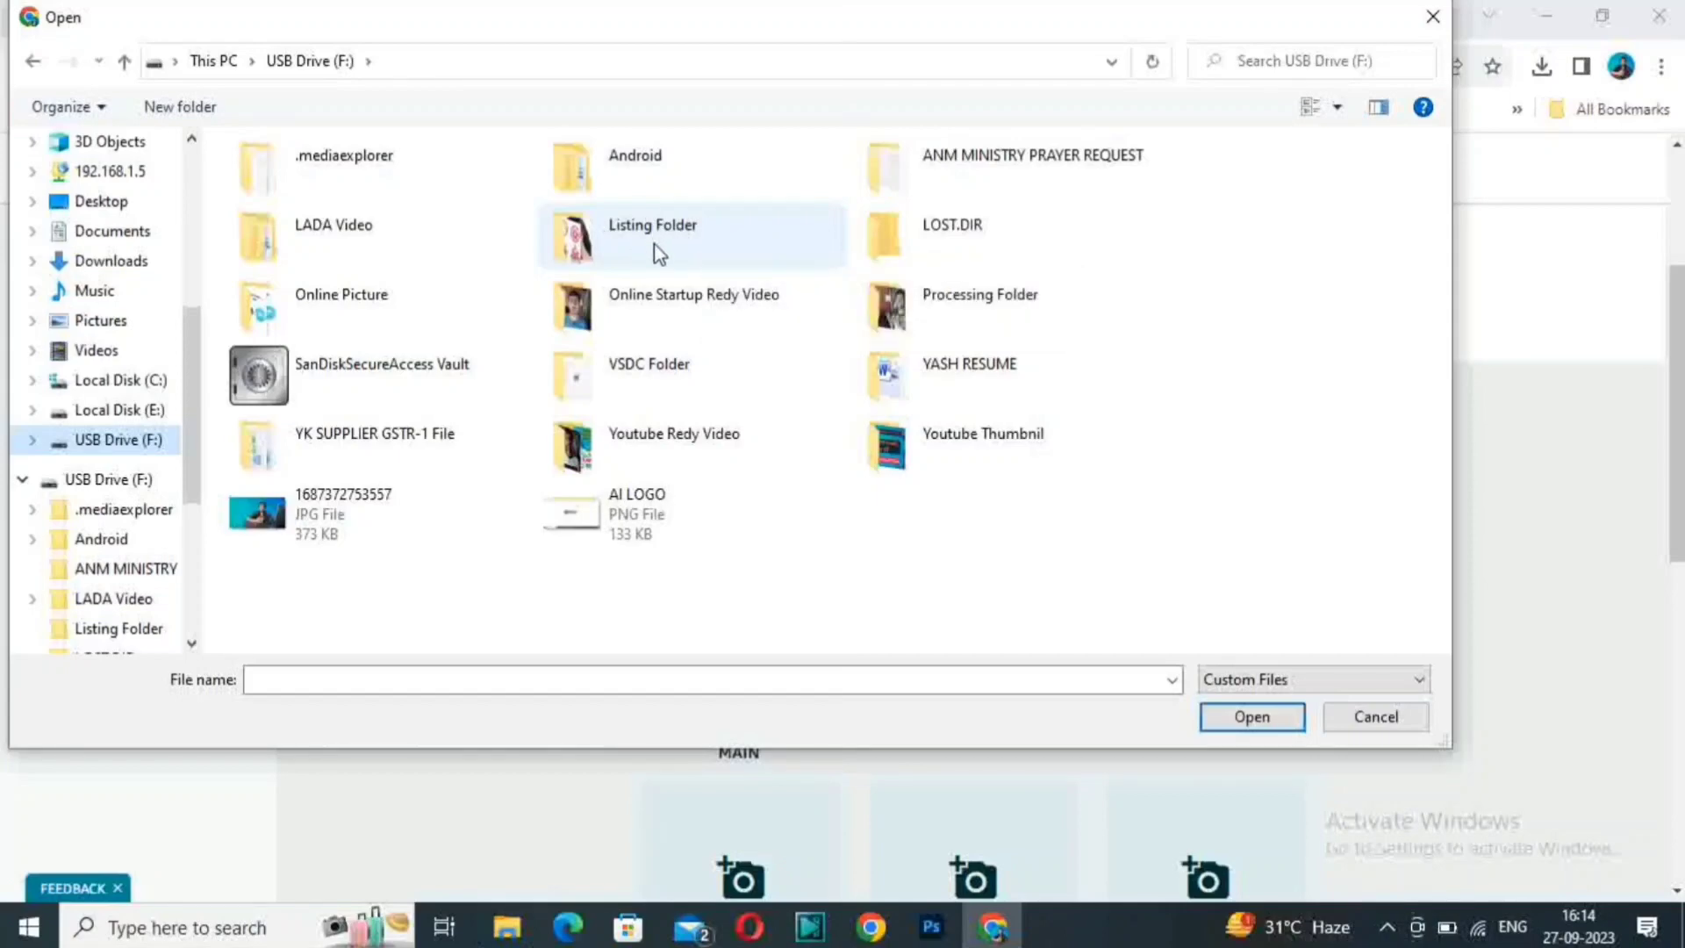
double_click(707, 245)
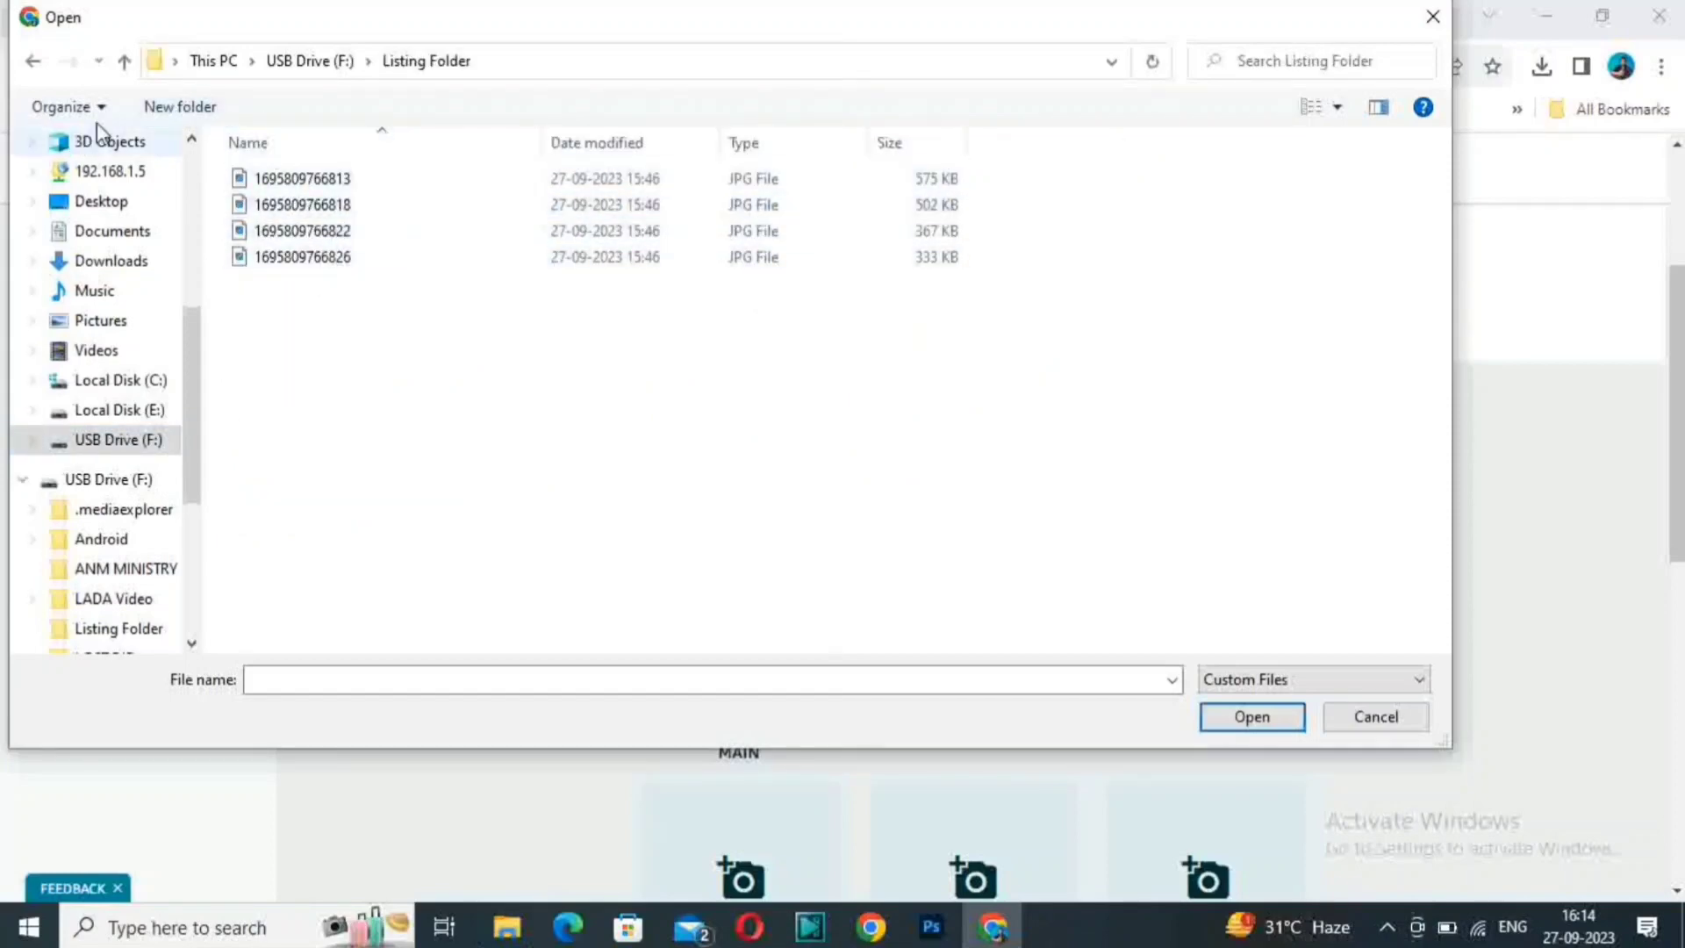
double_click(287, 230)
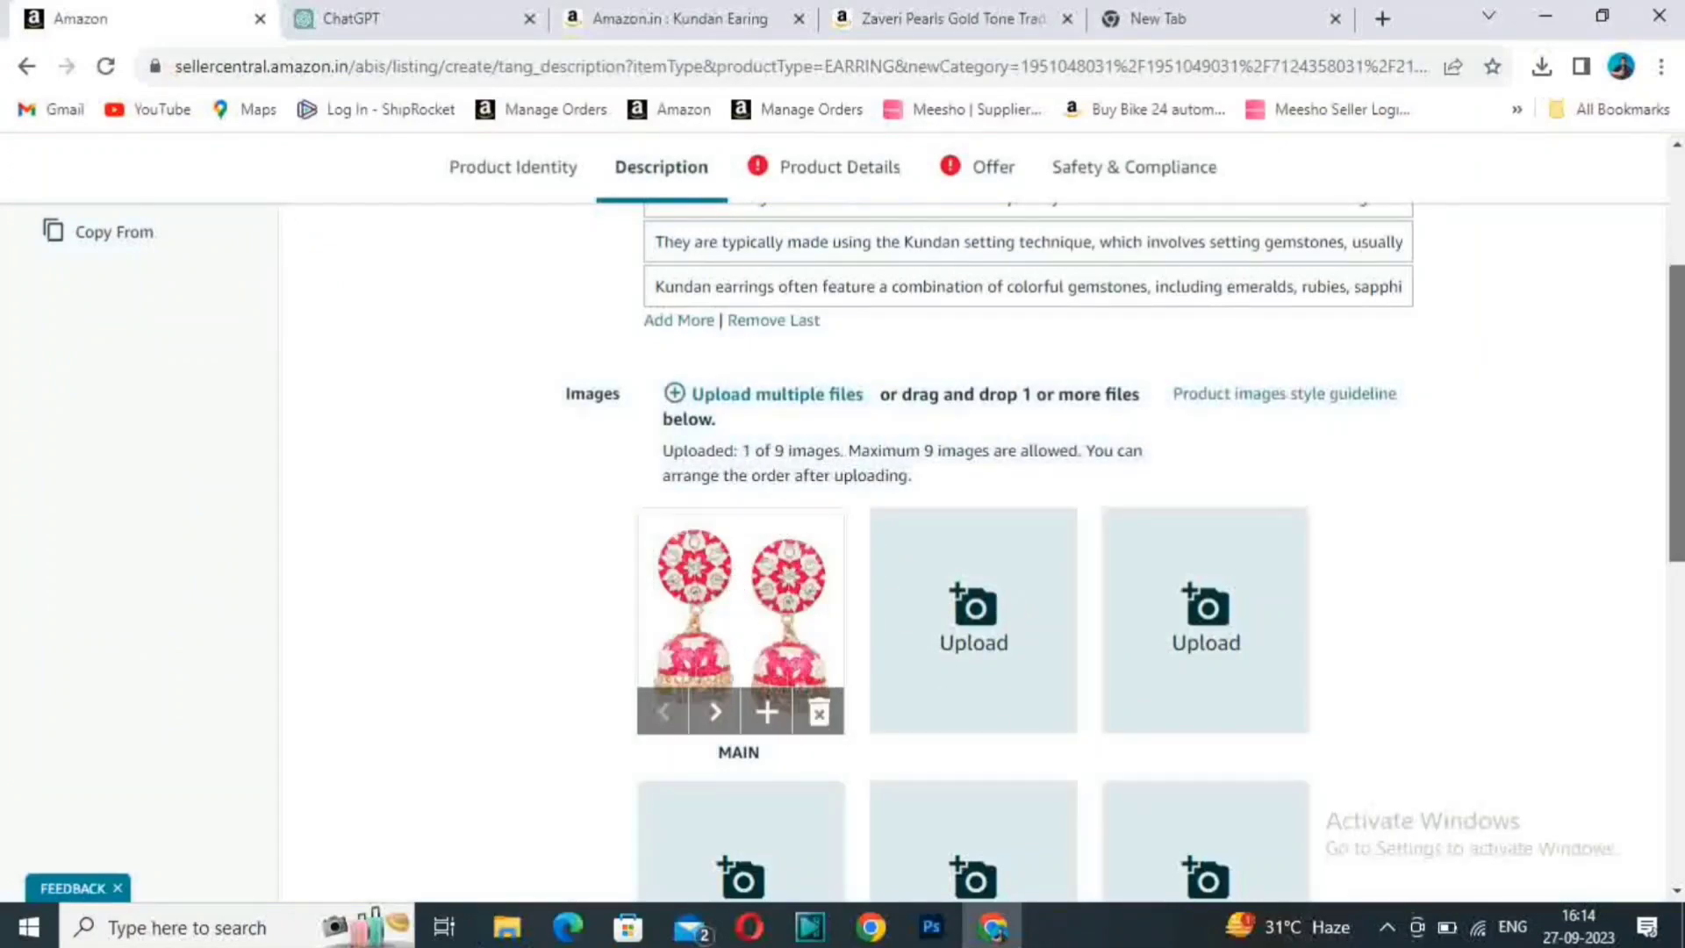
left_click_drag(1672, 395, 1662, 447)
left_click(977, 439)
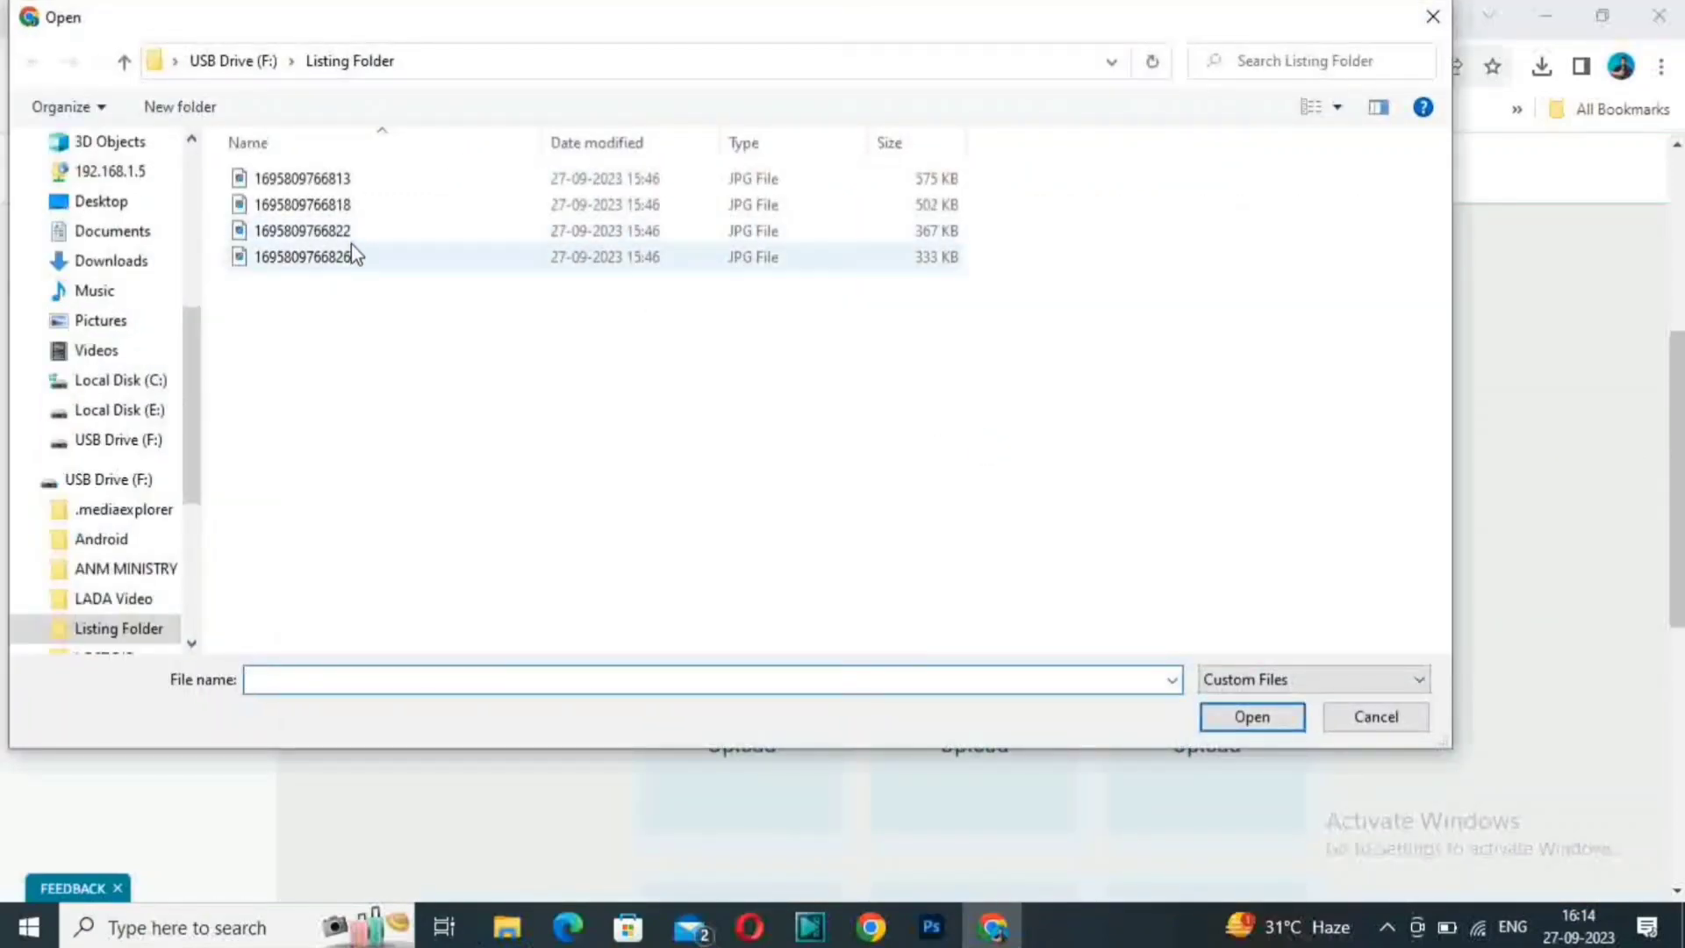
double_click(353, 231)
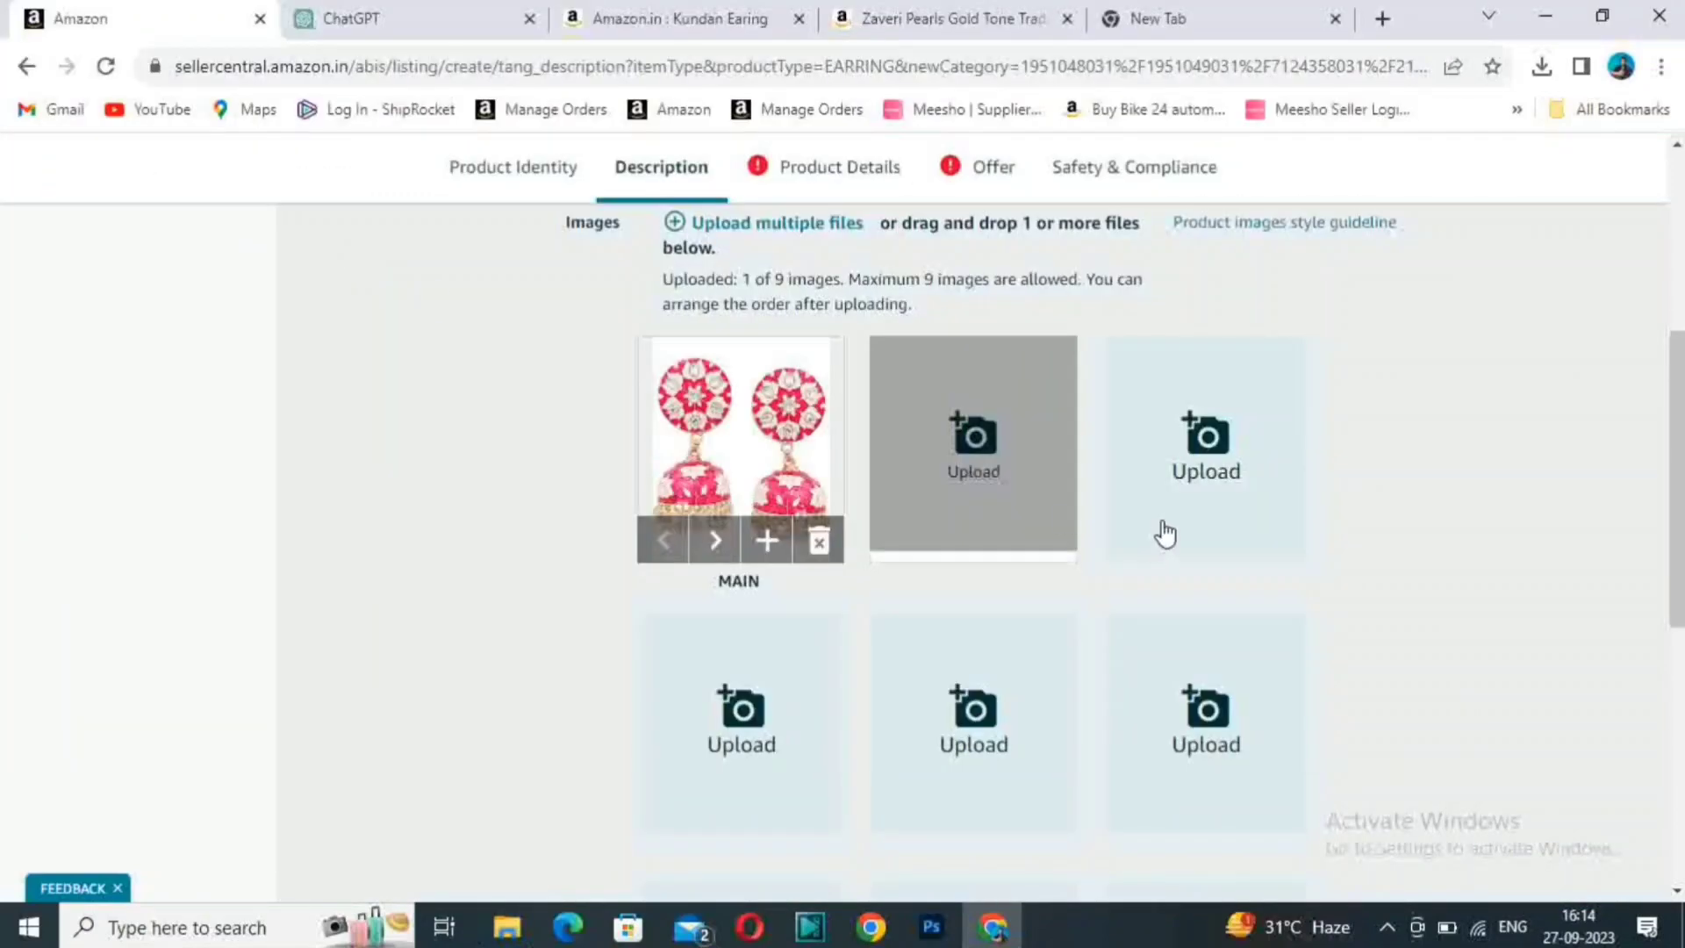
left_click(1214, 452)
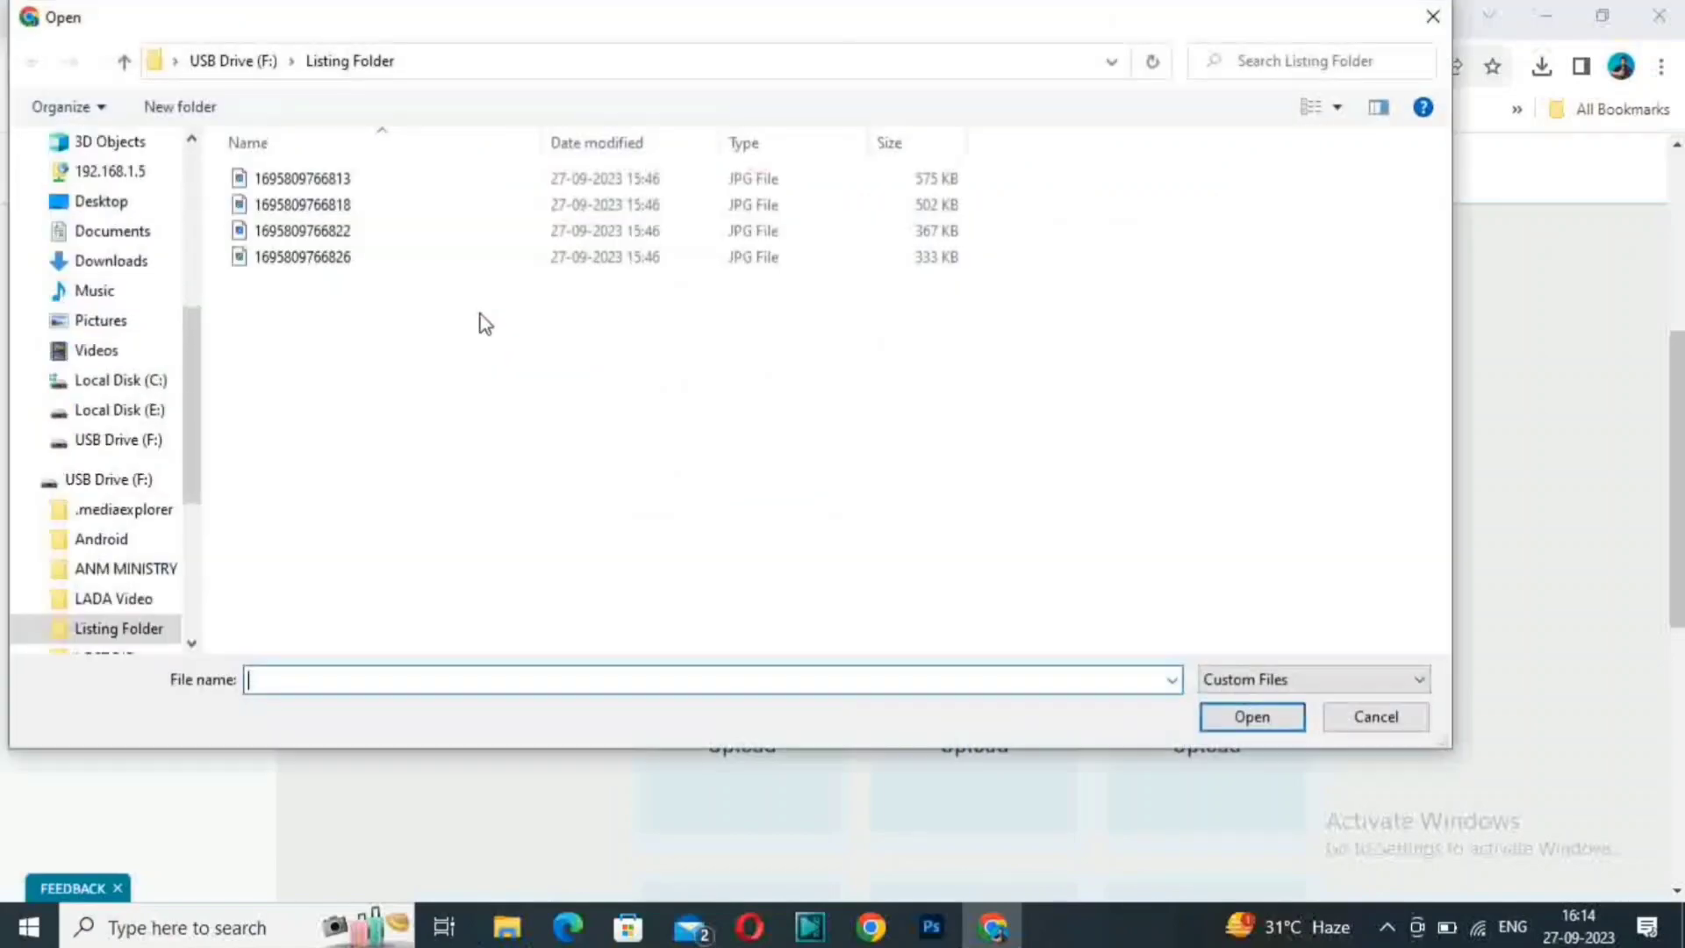
double_click(331, 179)
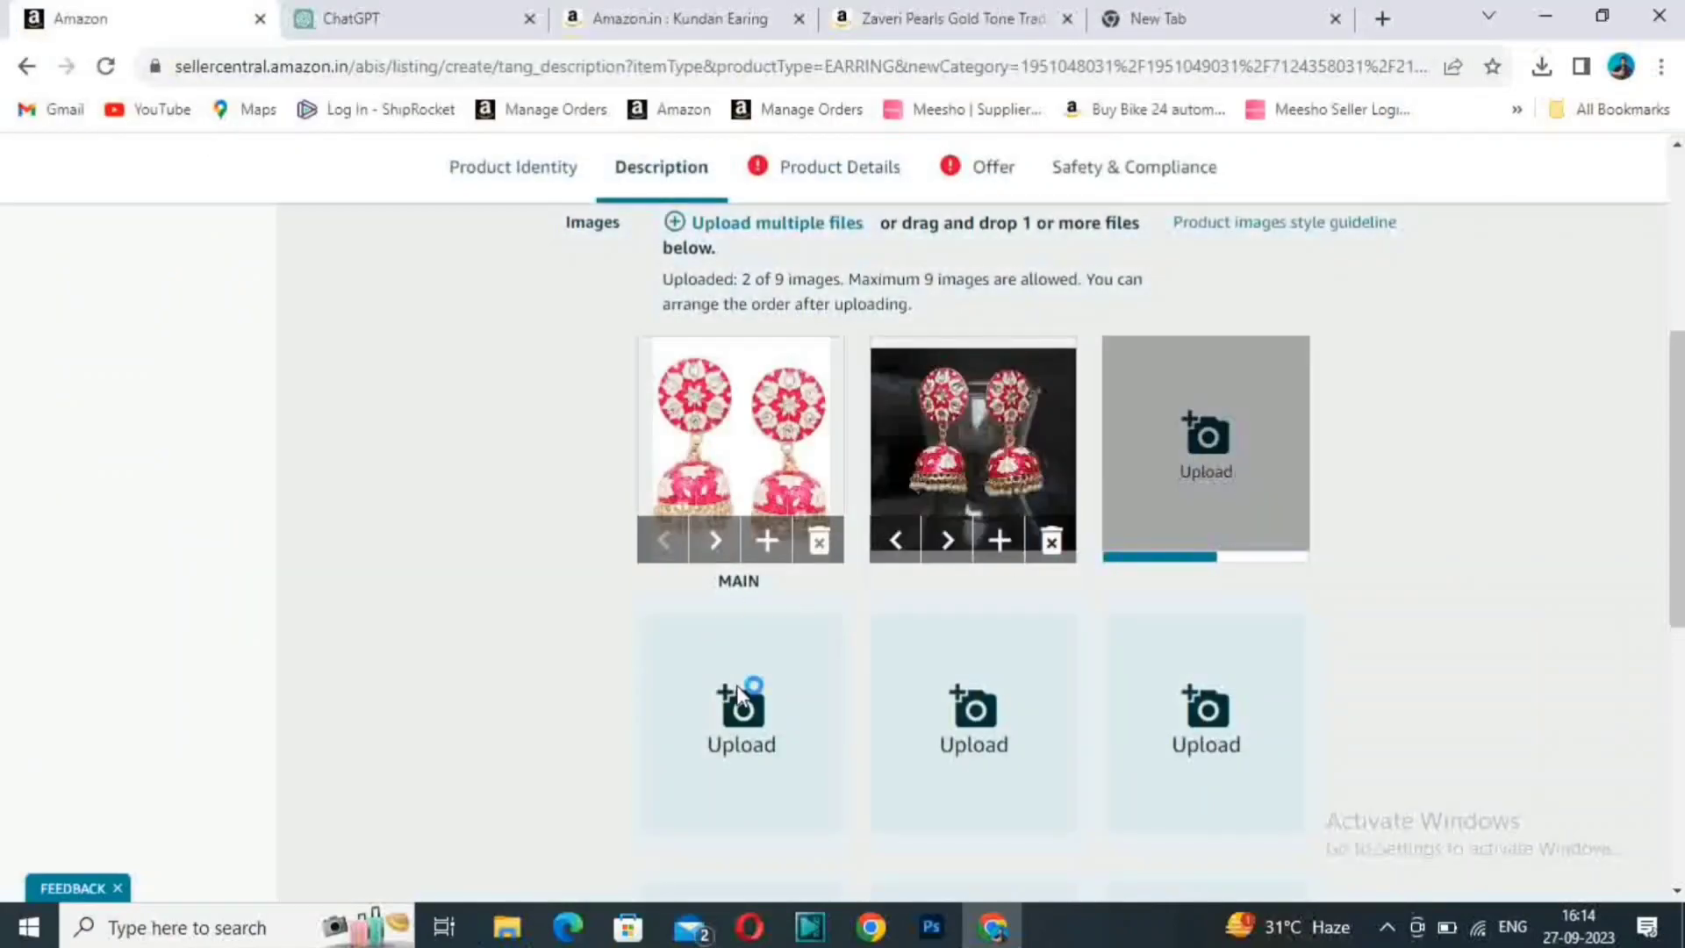
left_click(738, 694)
double_click(338, 258)
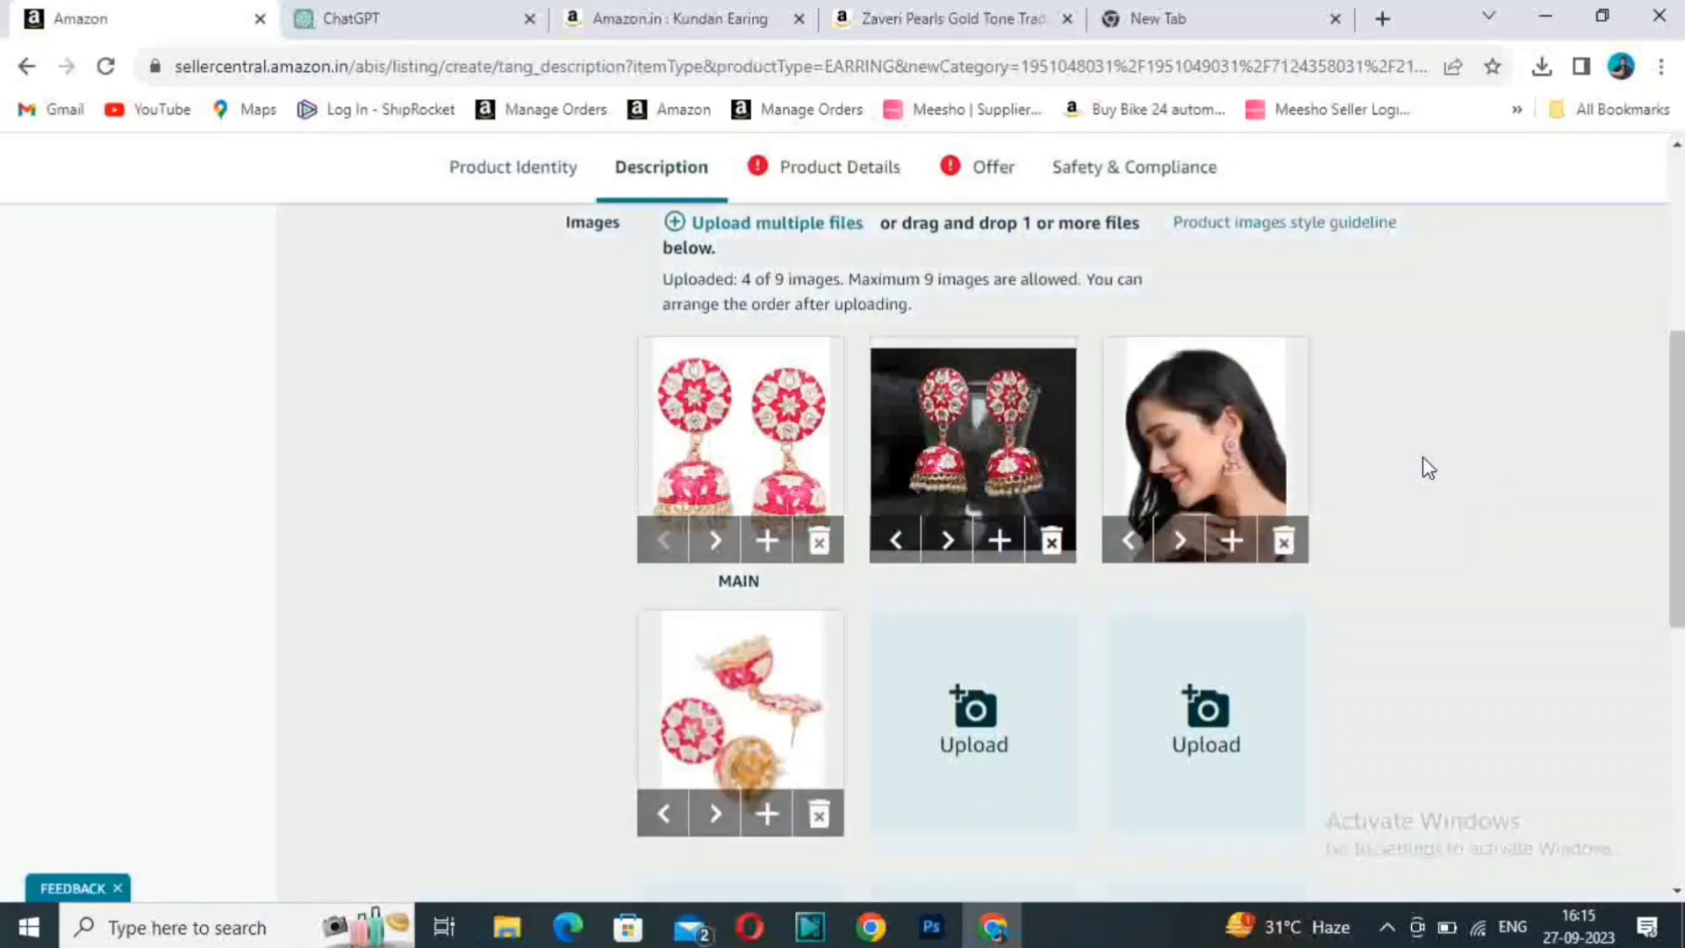
- Check over the completed Description section, then enter "Kundan Earing" as the Search Terms in Product Details
scroll(1423, 466, "down", 7)
scroll(1431, 500, "up", 8)
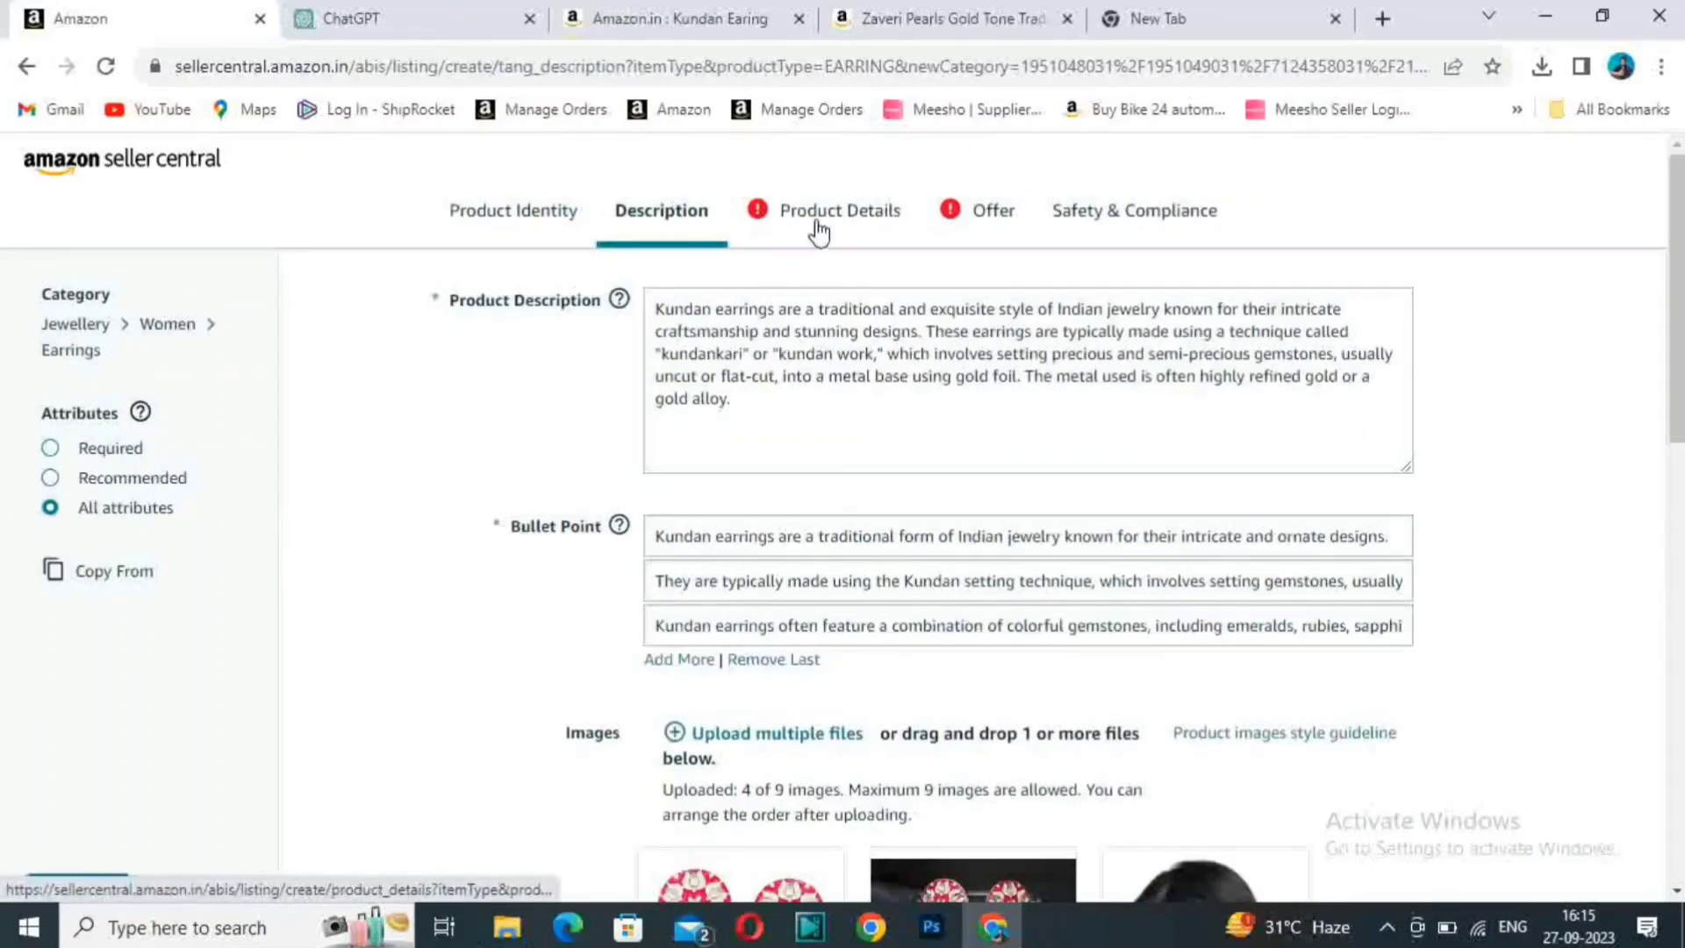
scroll(1508, 722, "down", 8)
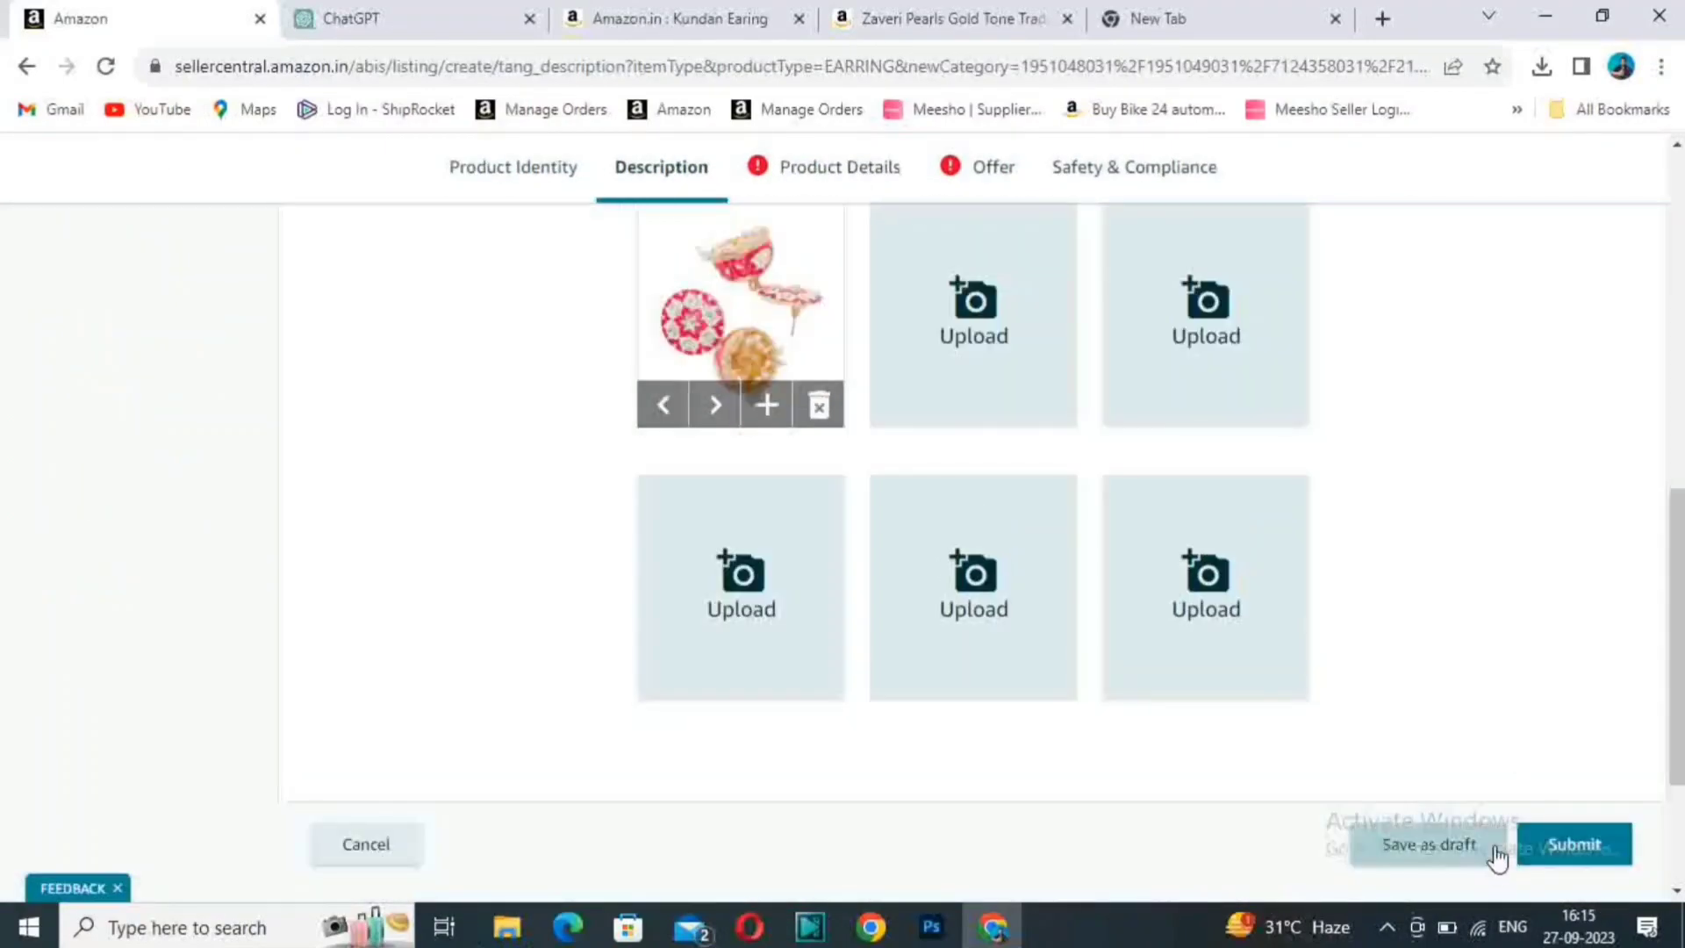
scroll(960, 703, "up", 8)
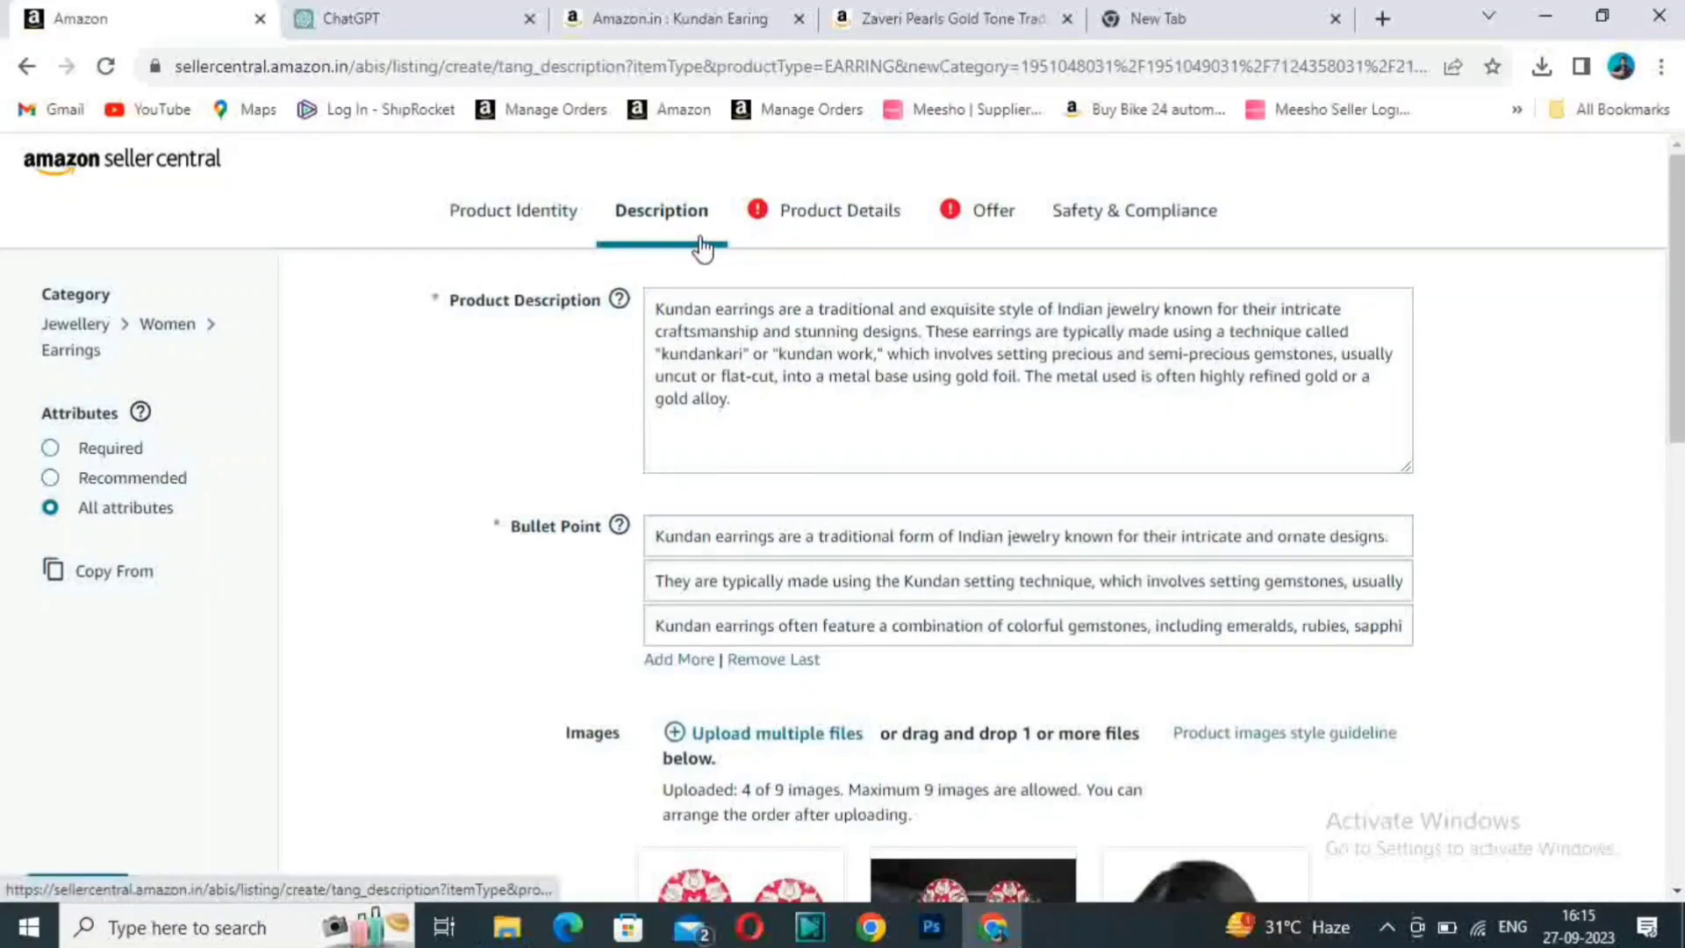
left_click(841, 210)
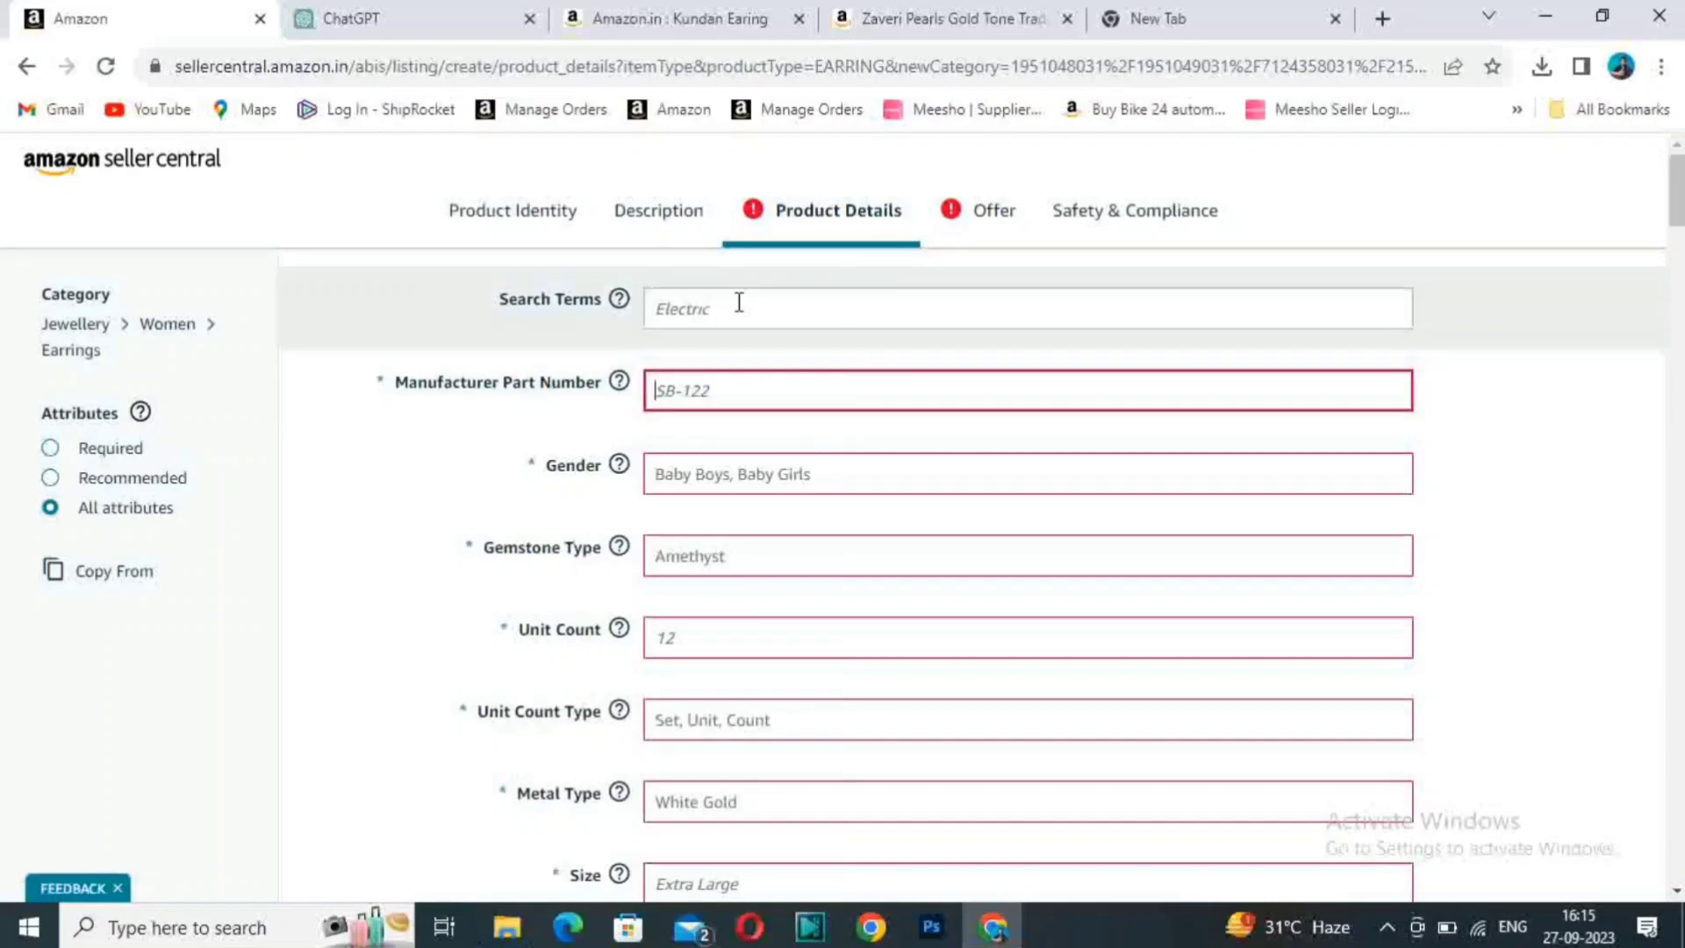
left_click(738, 303)
type("Kundan Earing")
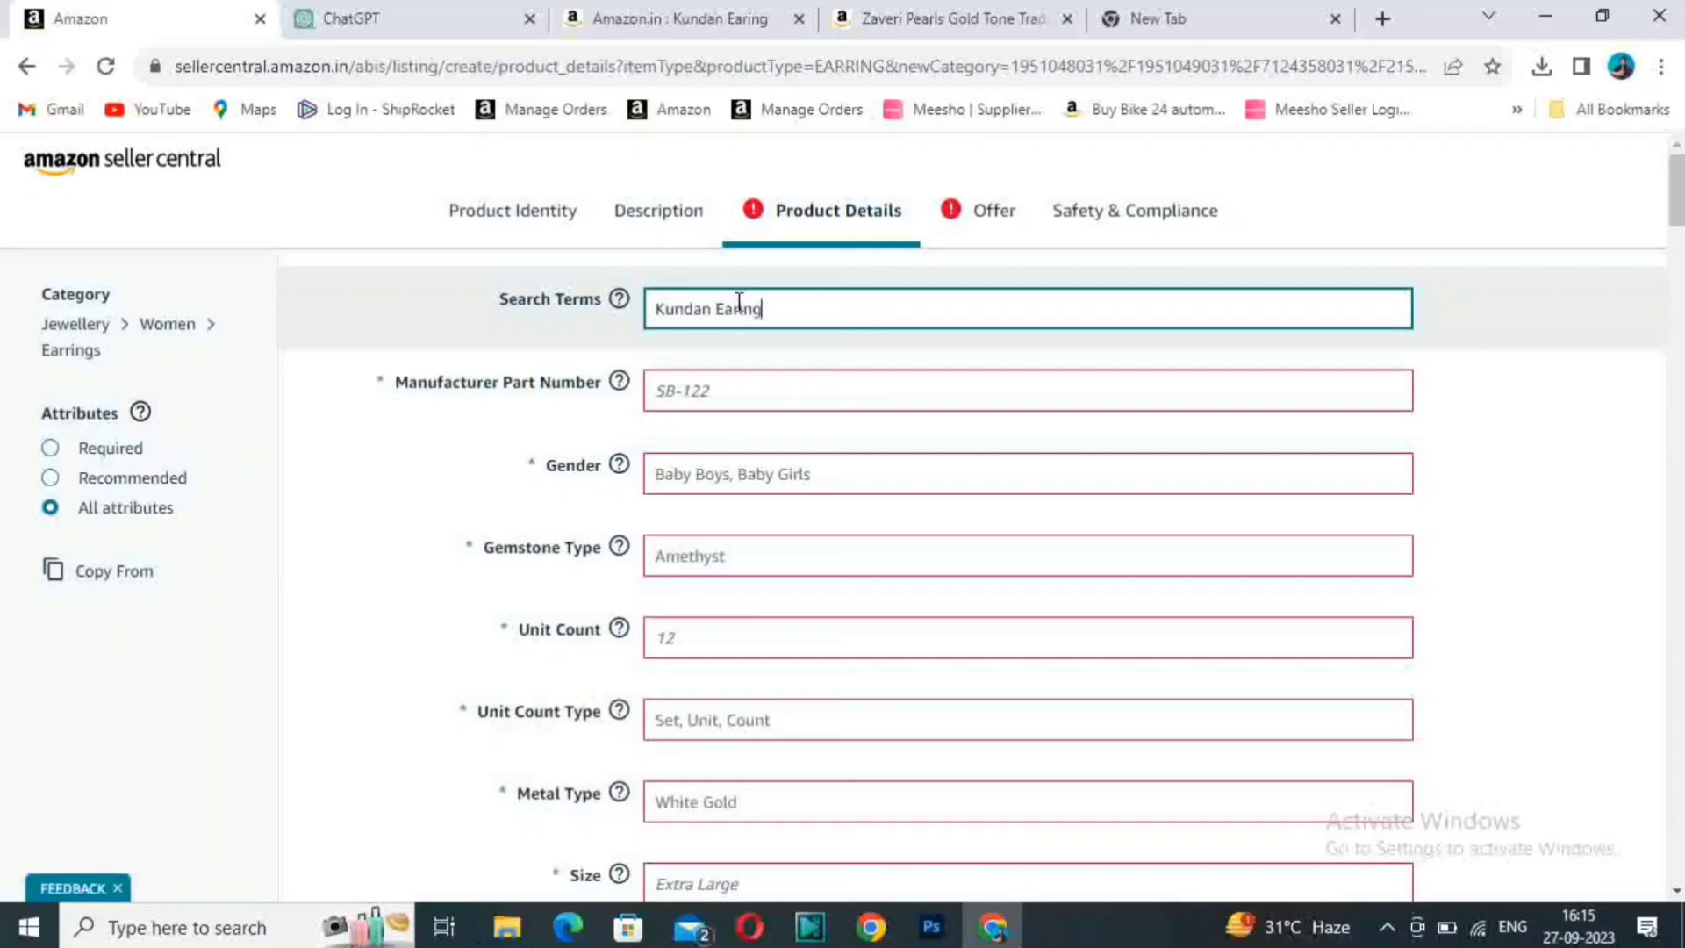
- Set the Manufacturer Part Number to L-1 and the Gender to Women
left_click(765, 394)
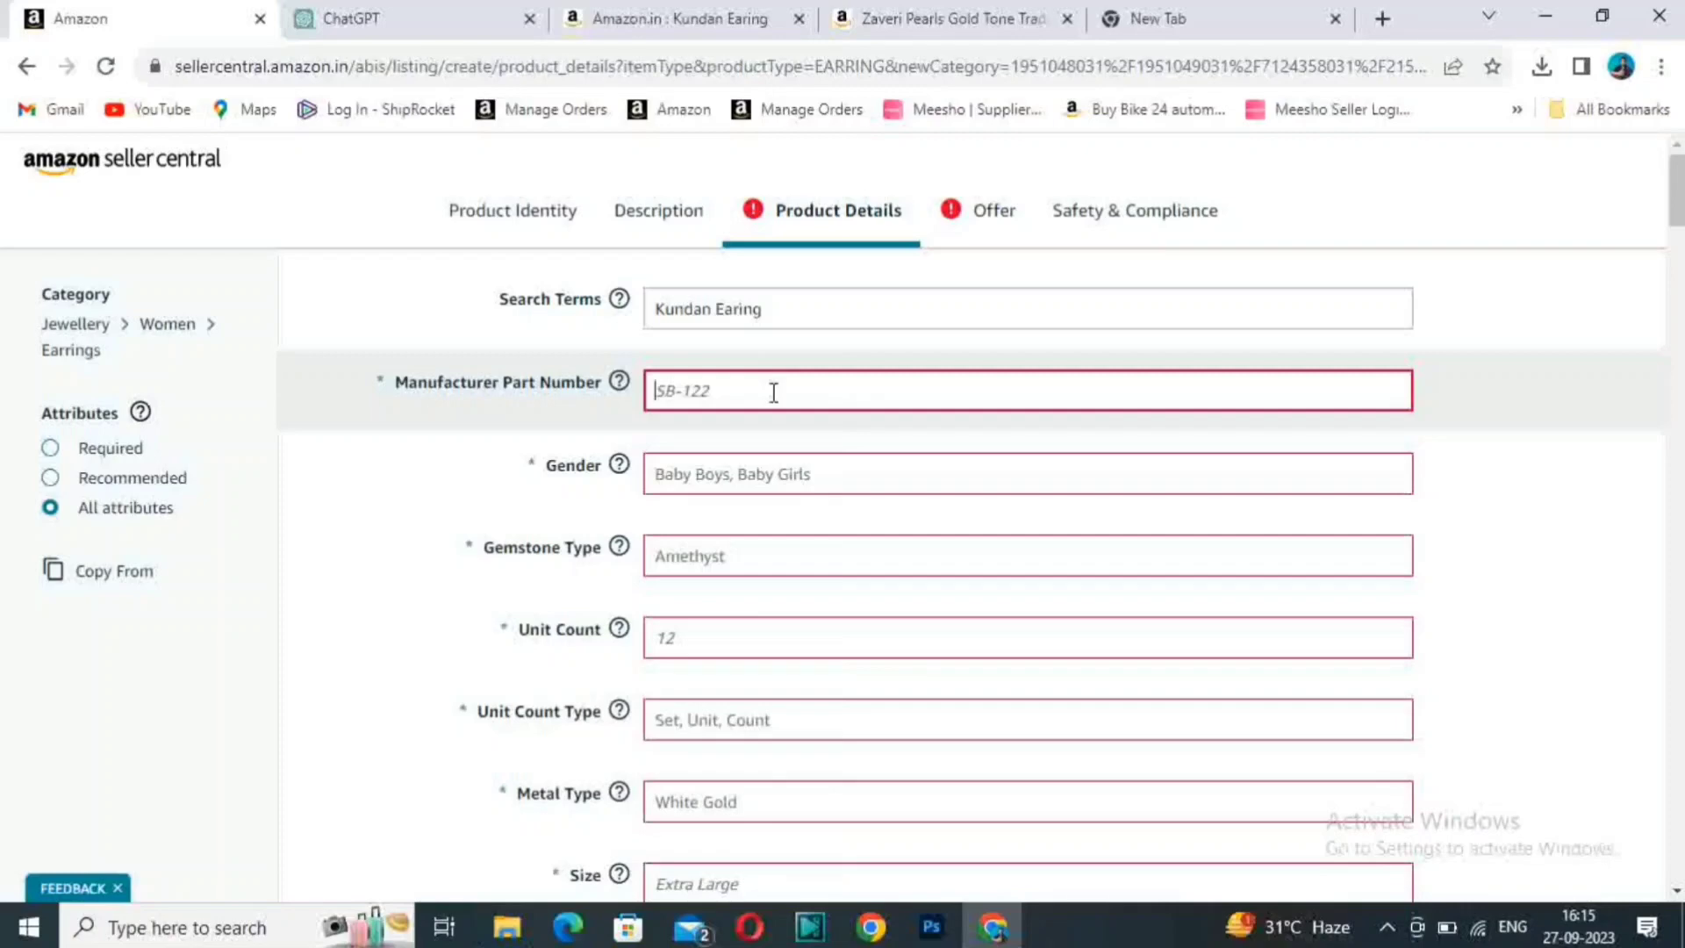
left_click(773, 393)
type("4")
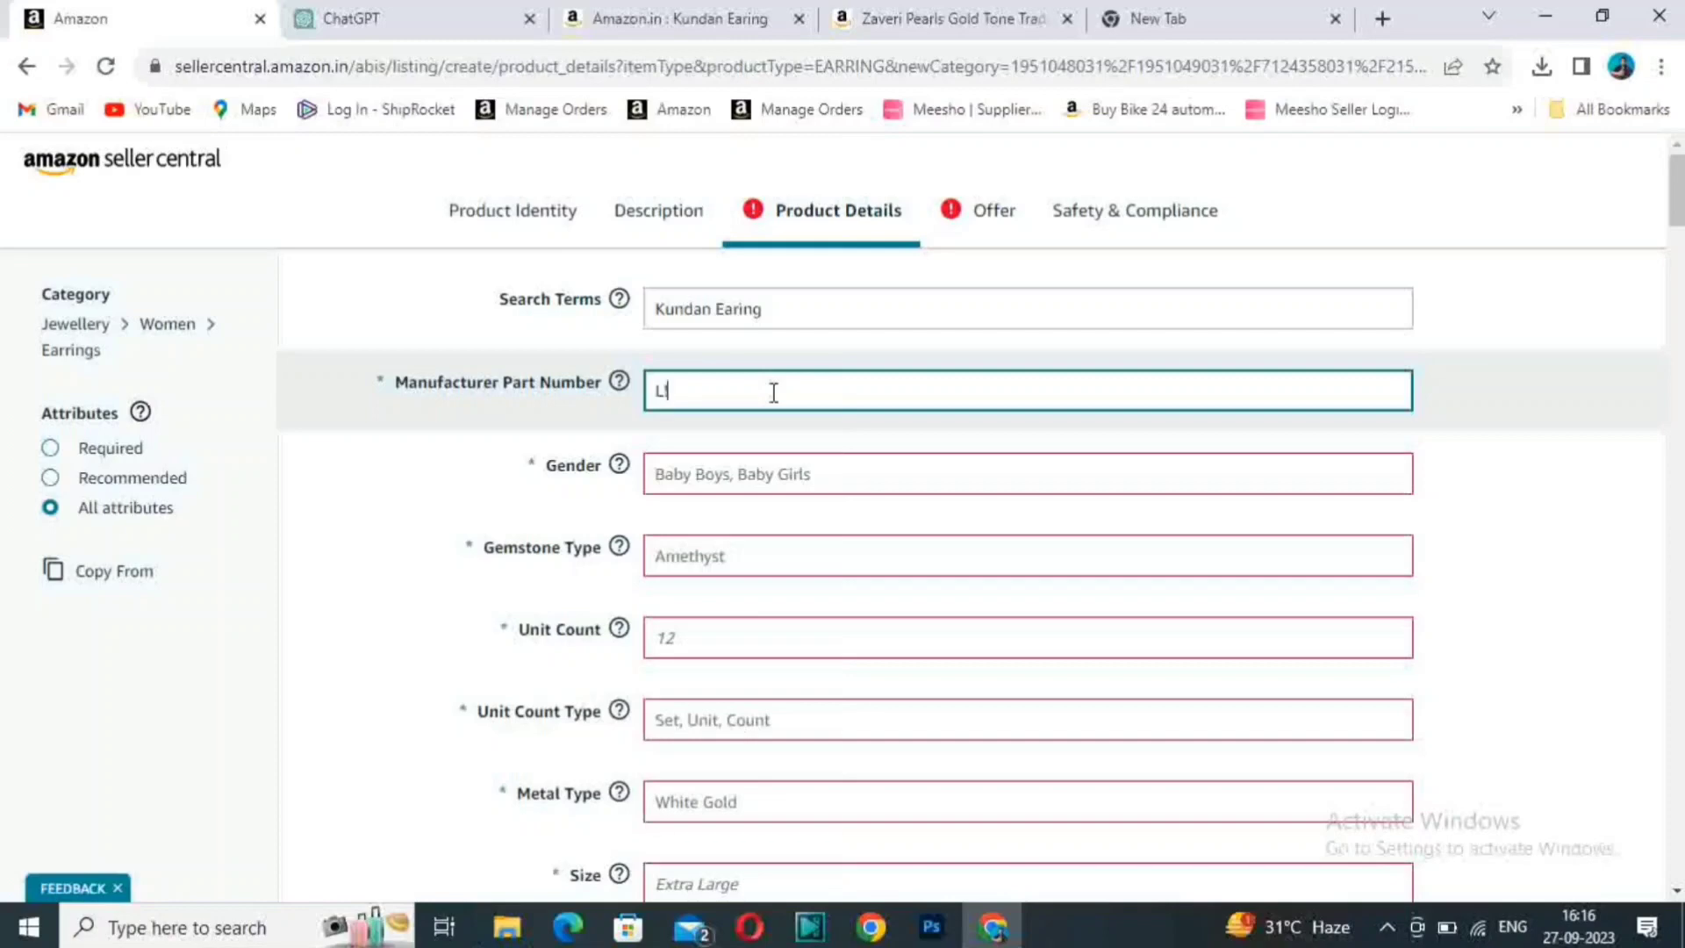
type("-1")
left_click(713, 473)
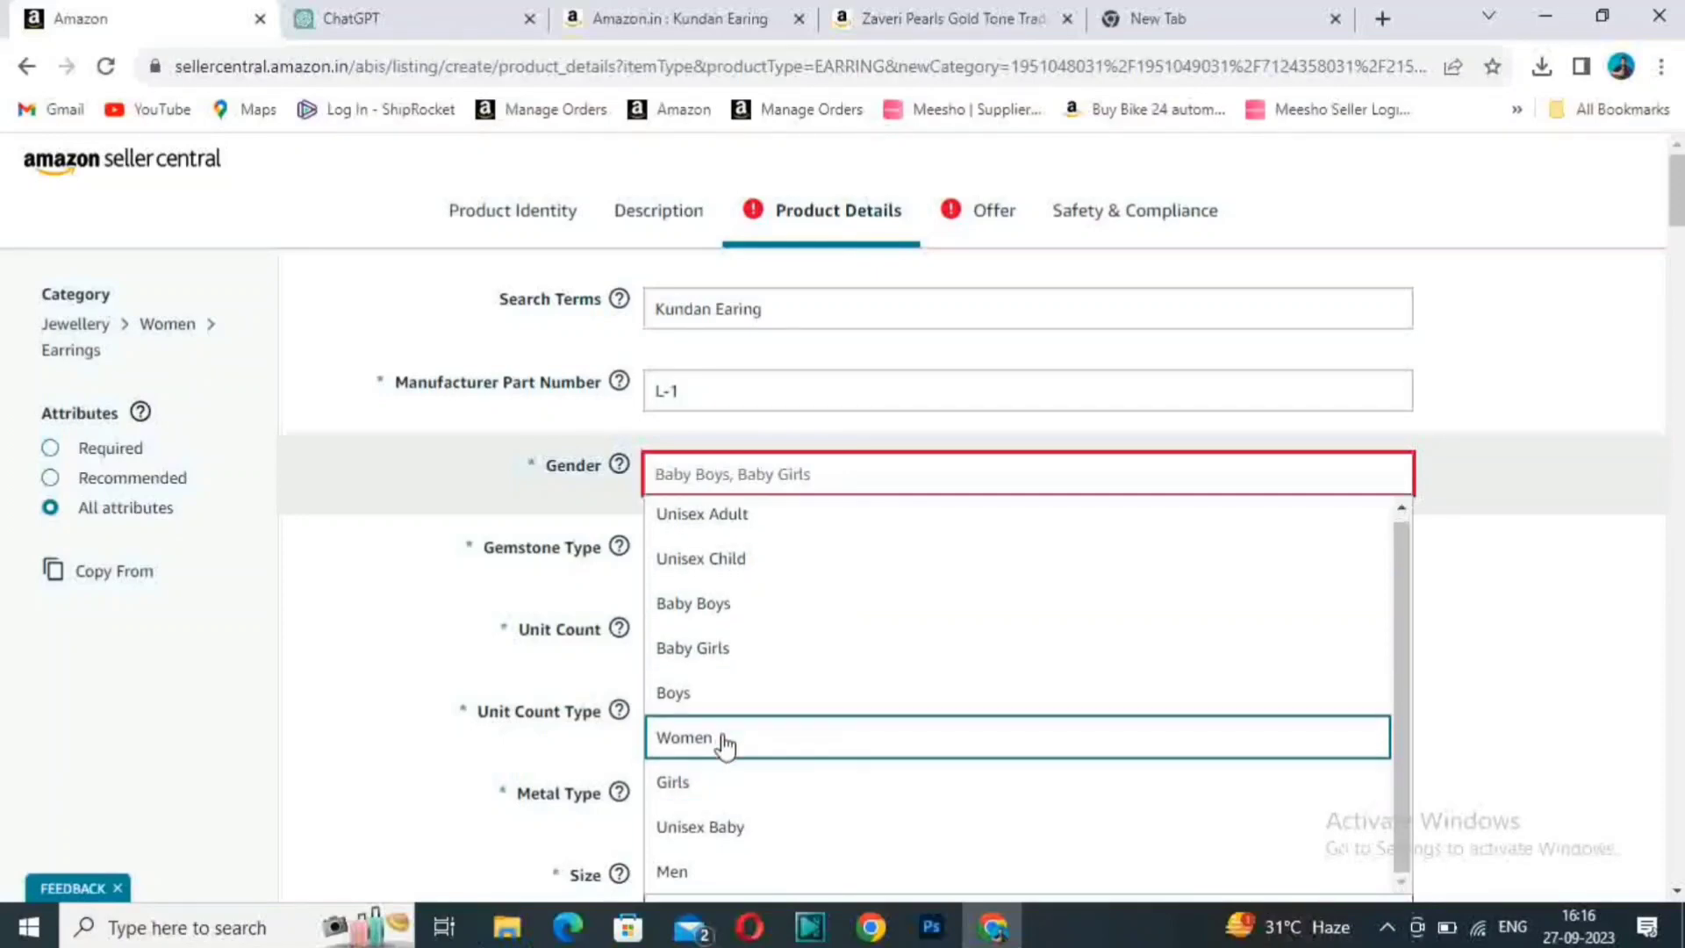
left_click(723, 742)
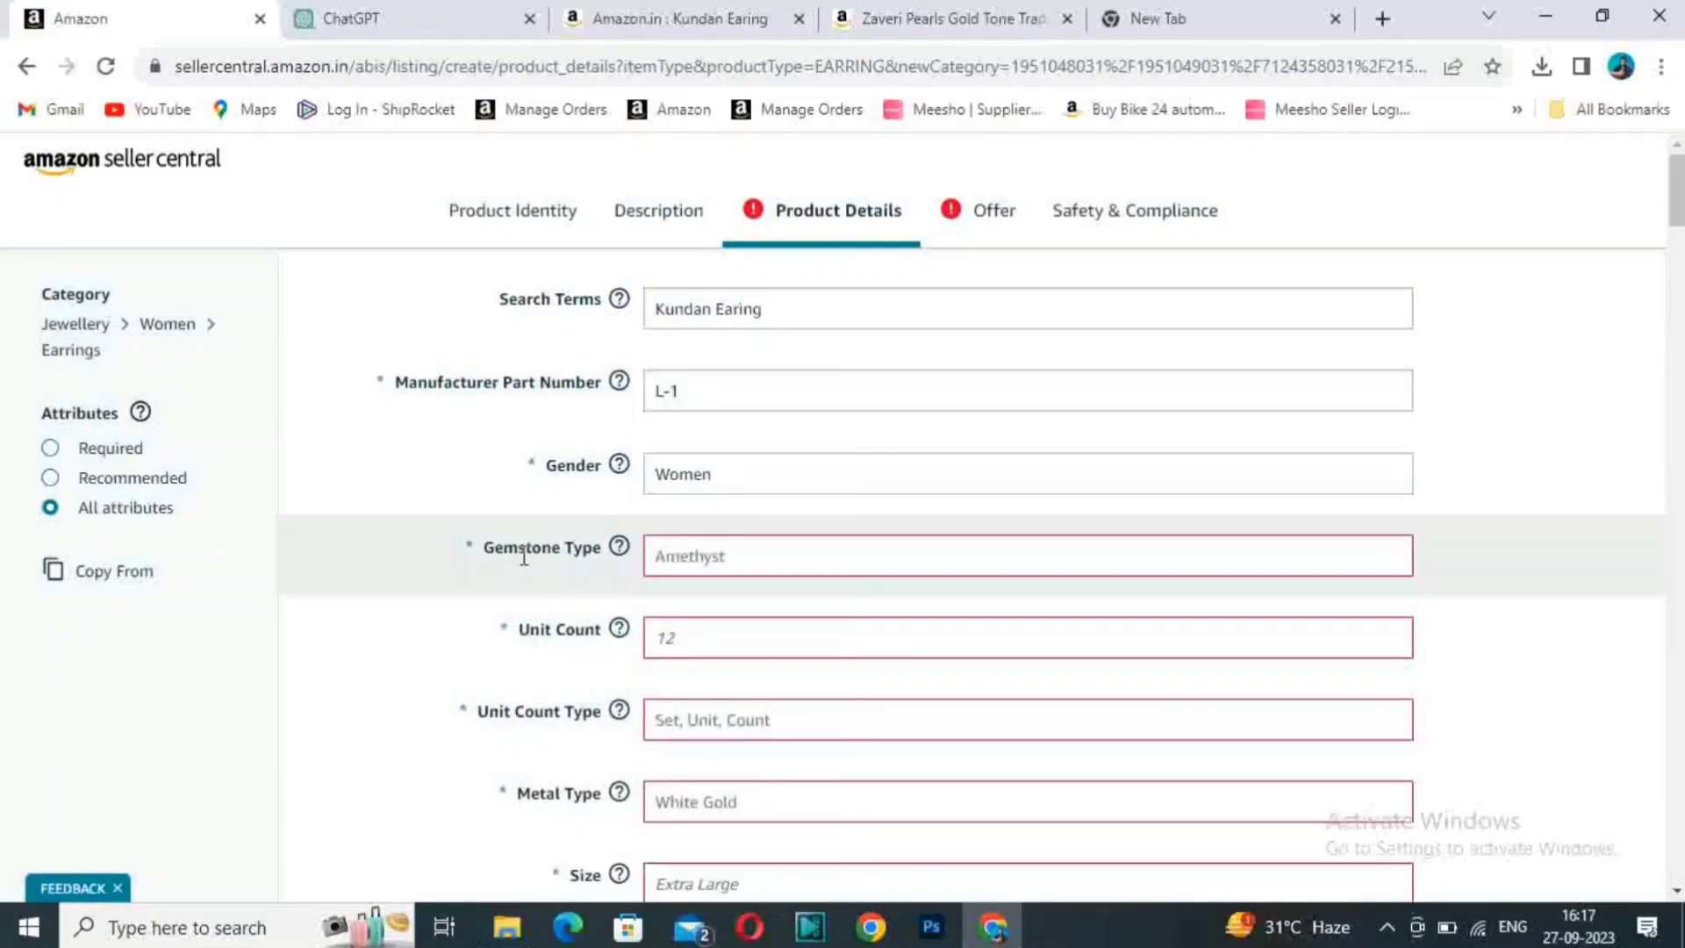
- Set the Gemstone Type to No Gemstone
left_click(702, 567)
left_click(712, 565)
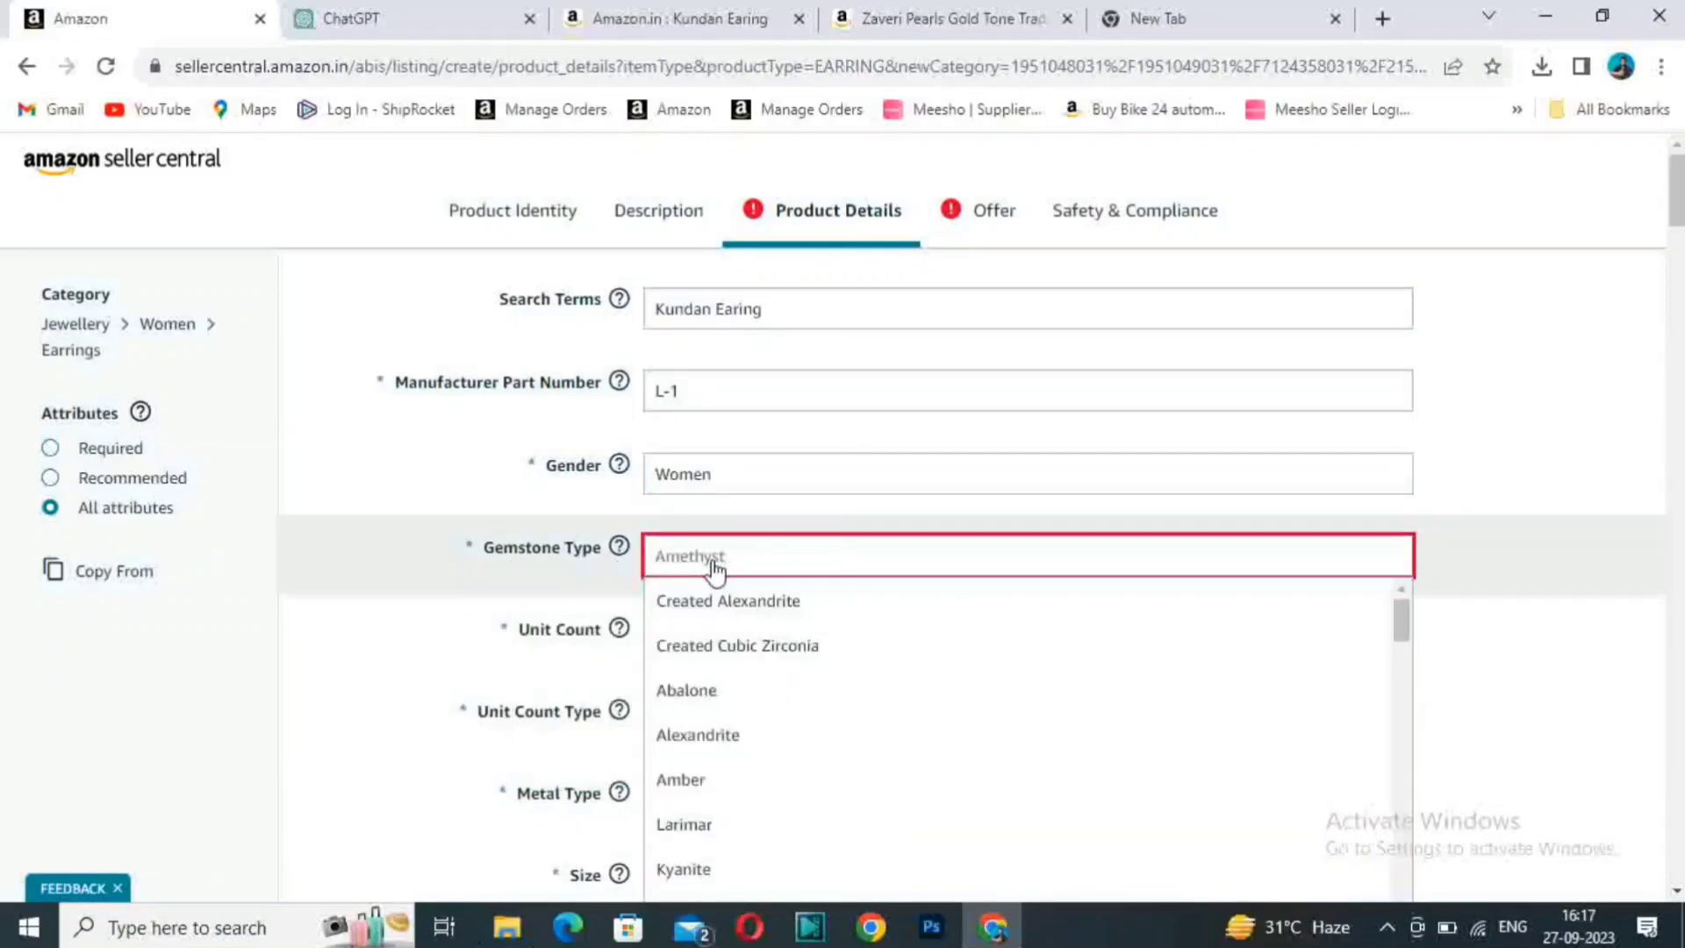
type("No")
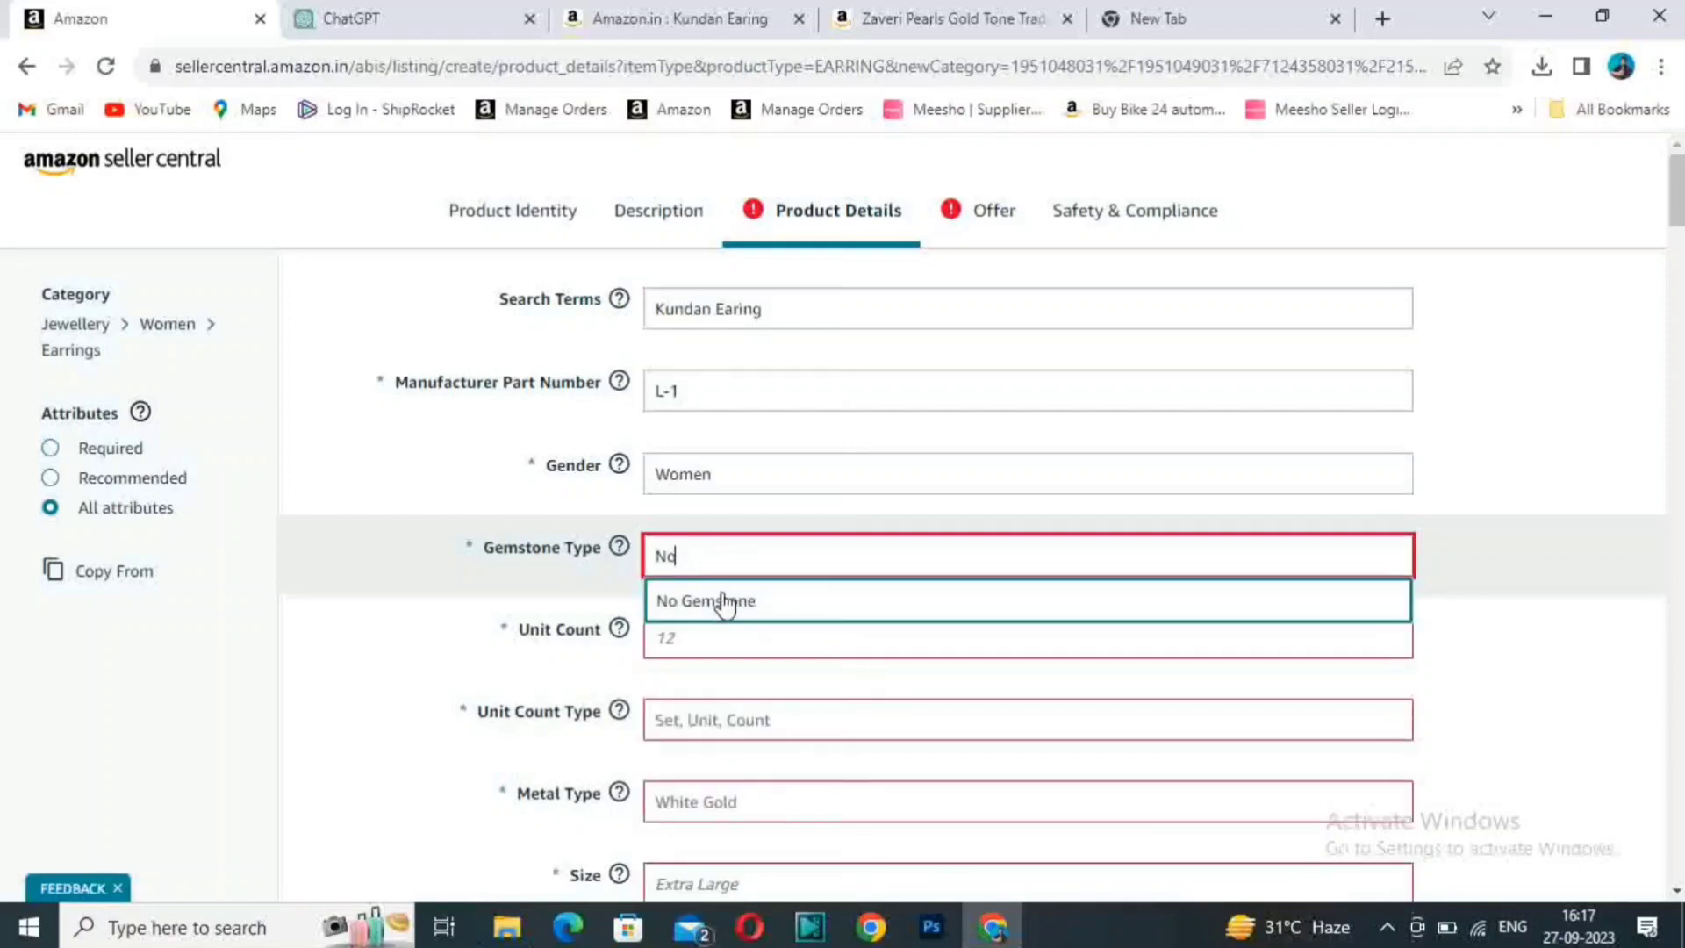
left_click(723, 595)
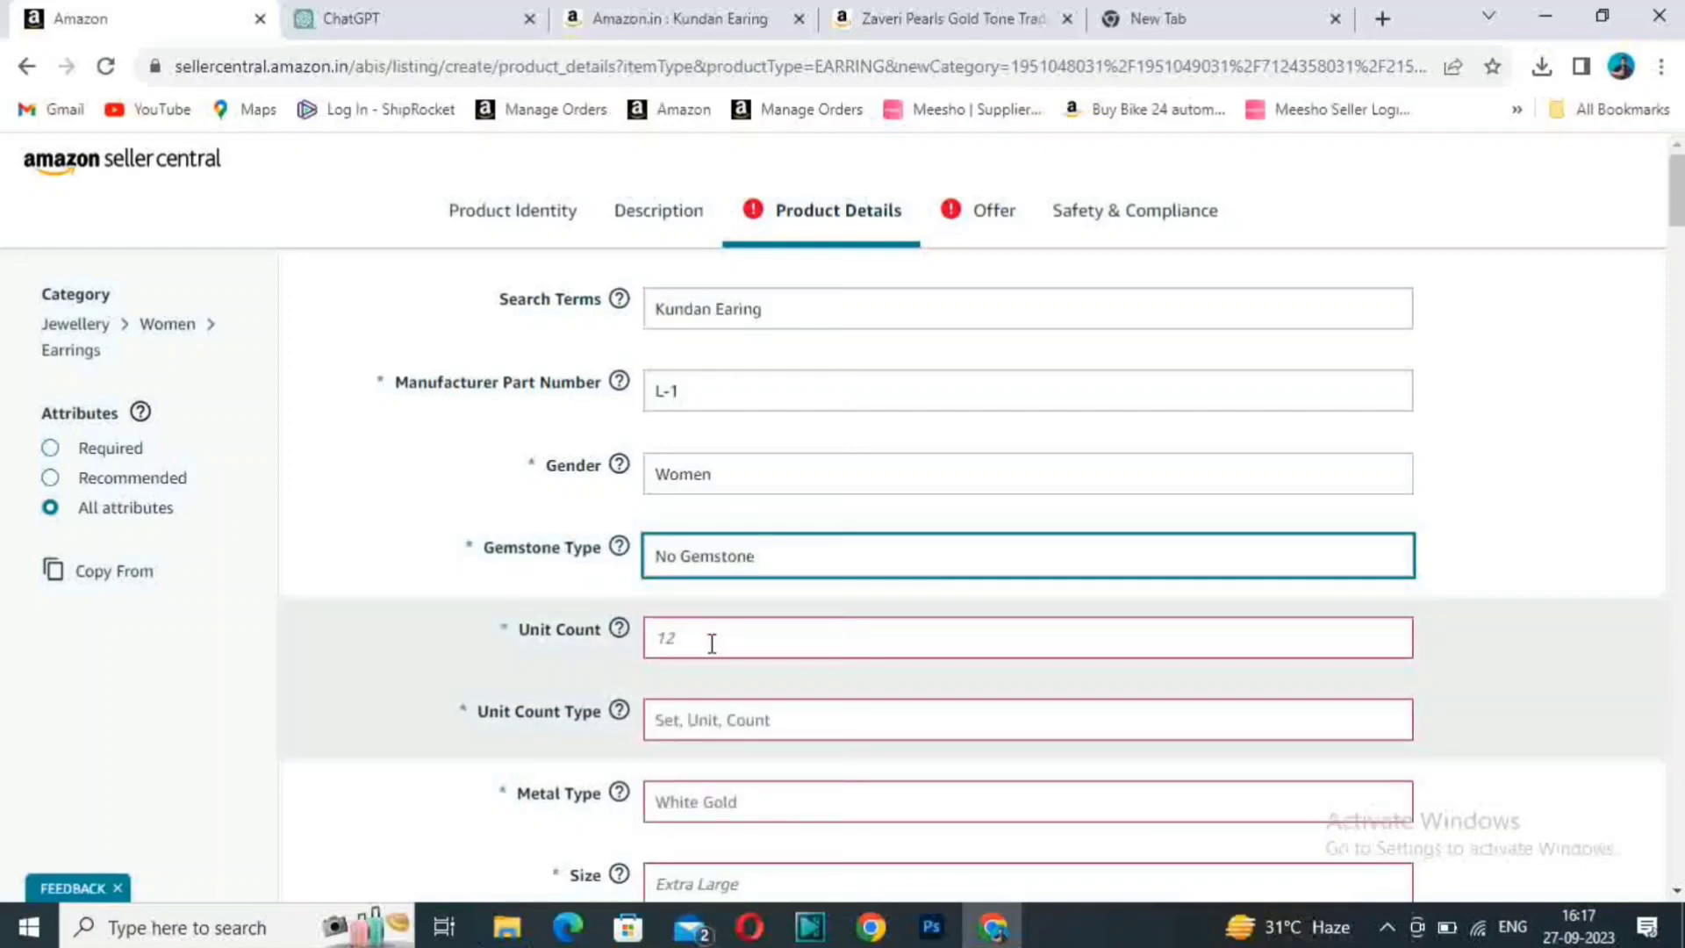
- Set the Unit Count to 1 and the Unit Count Type to Set
left_click(746, 641)
scroll(746, 640, "down", 3)
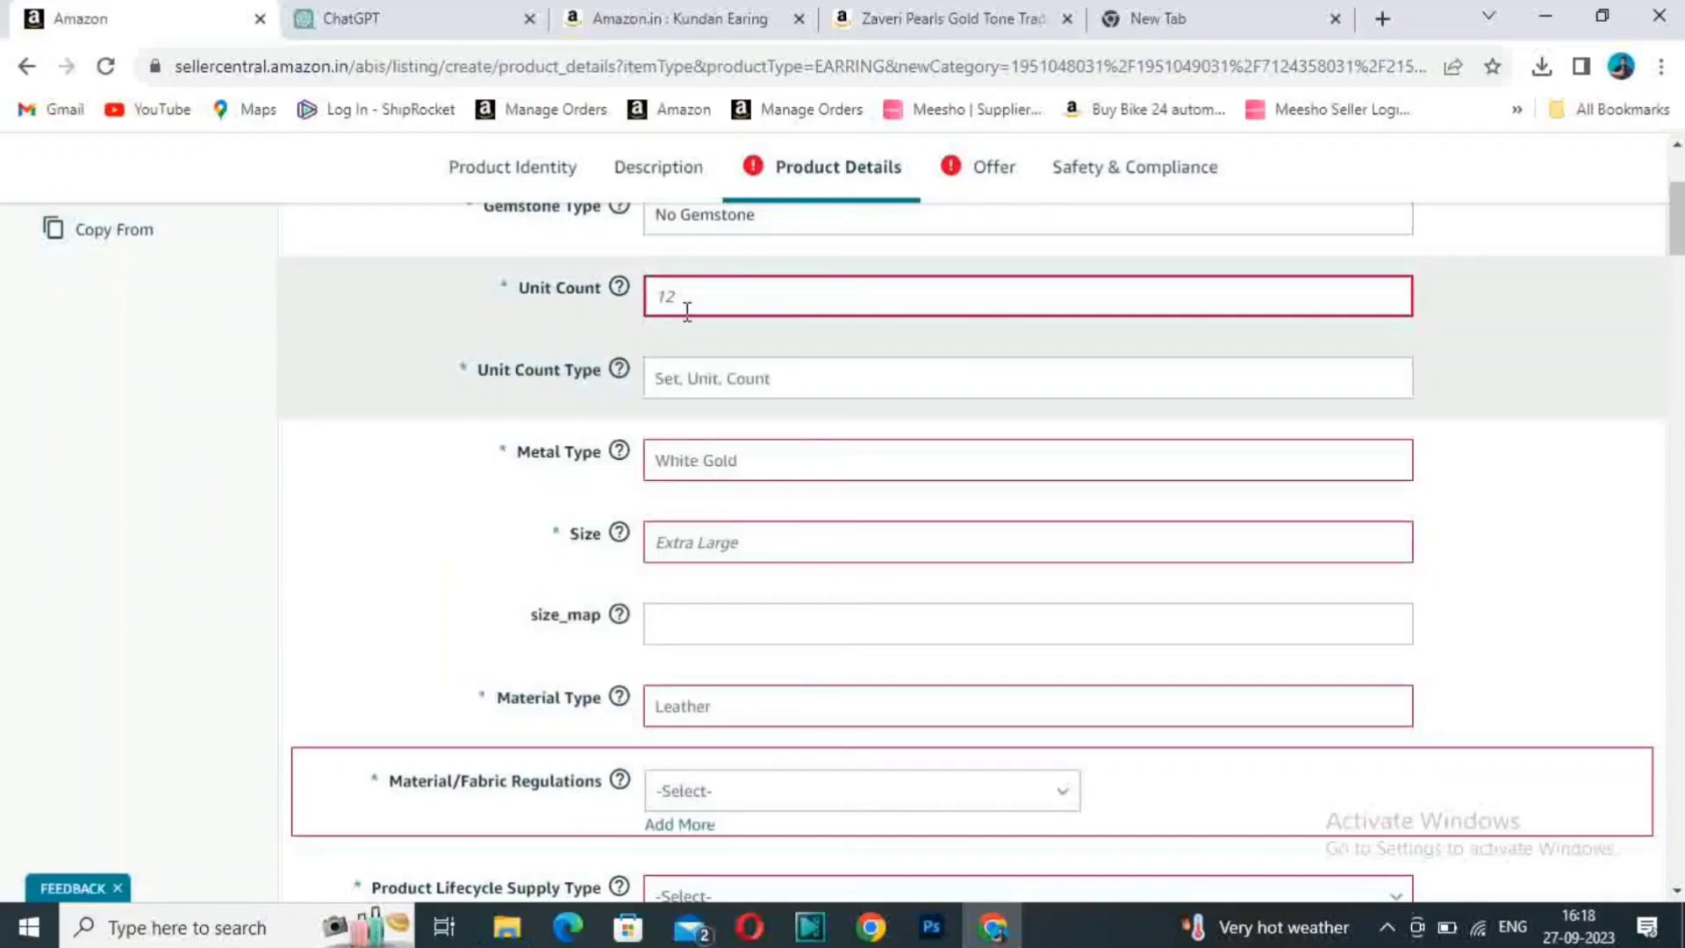
left_click(678, 377)
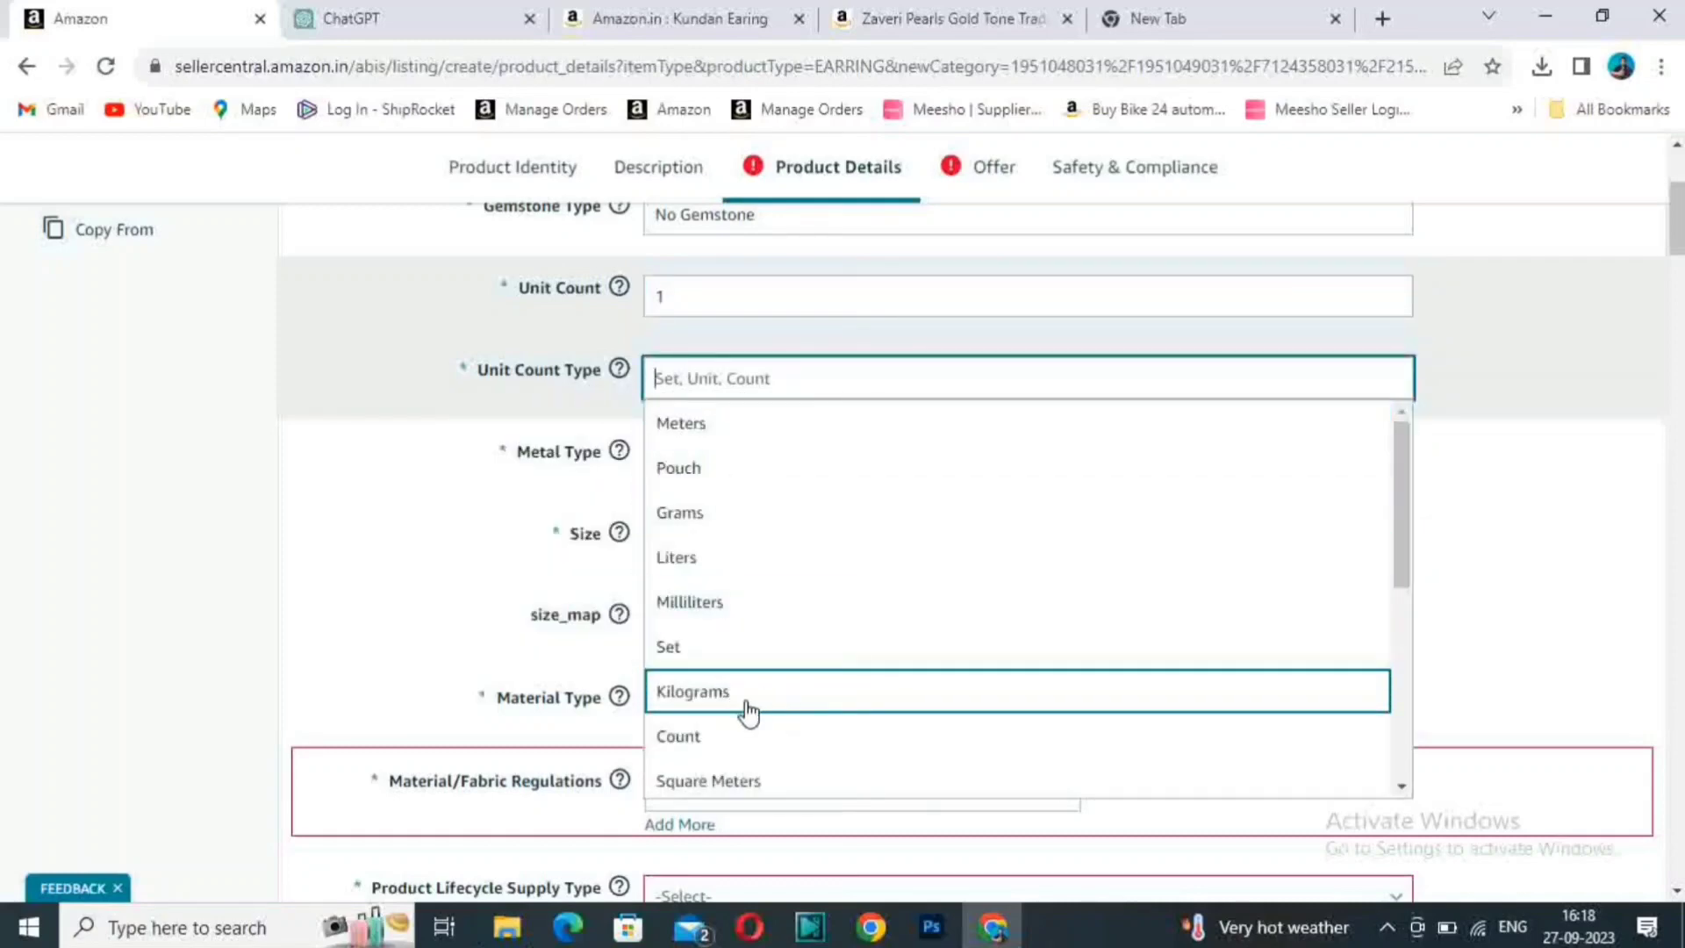
left_click_drag(1407, 474, 1406, 544)
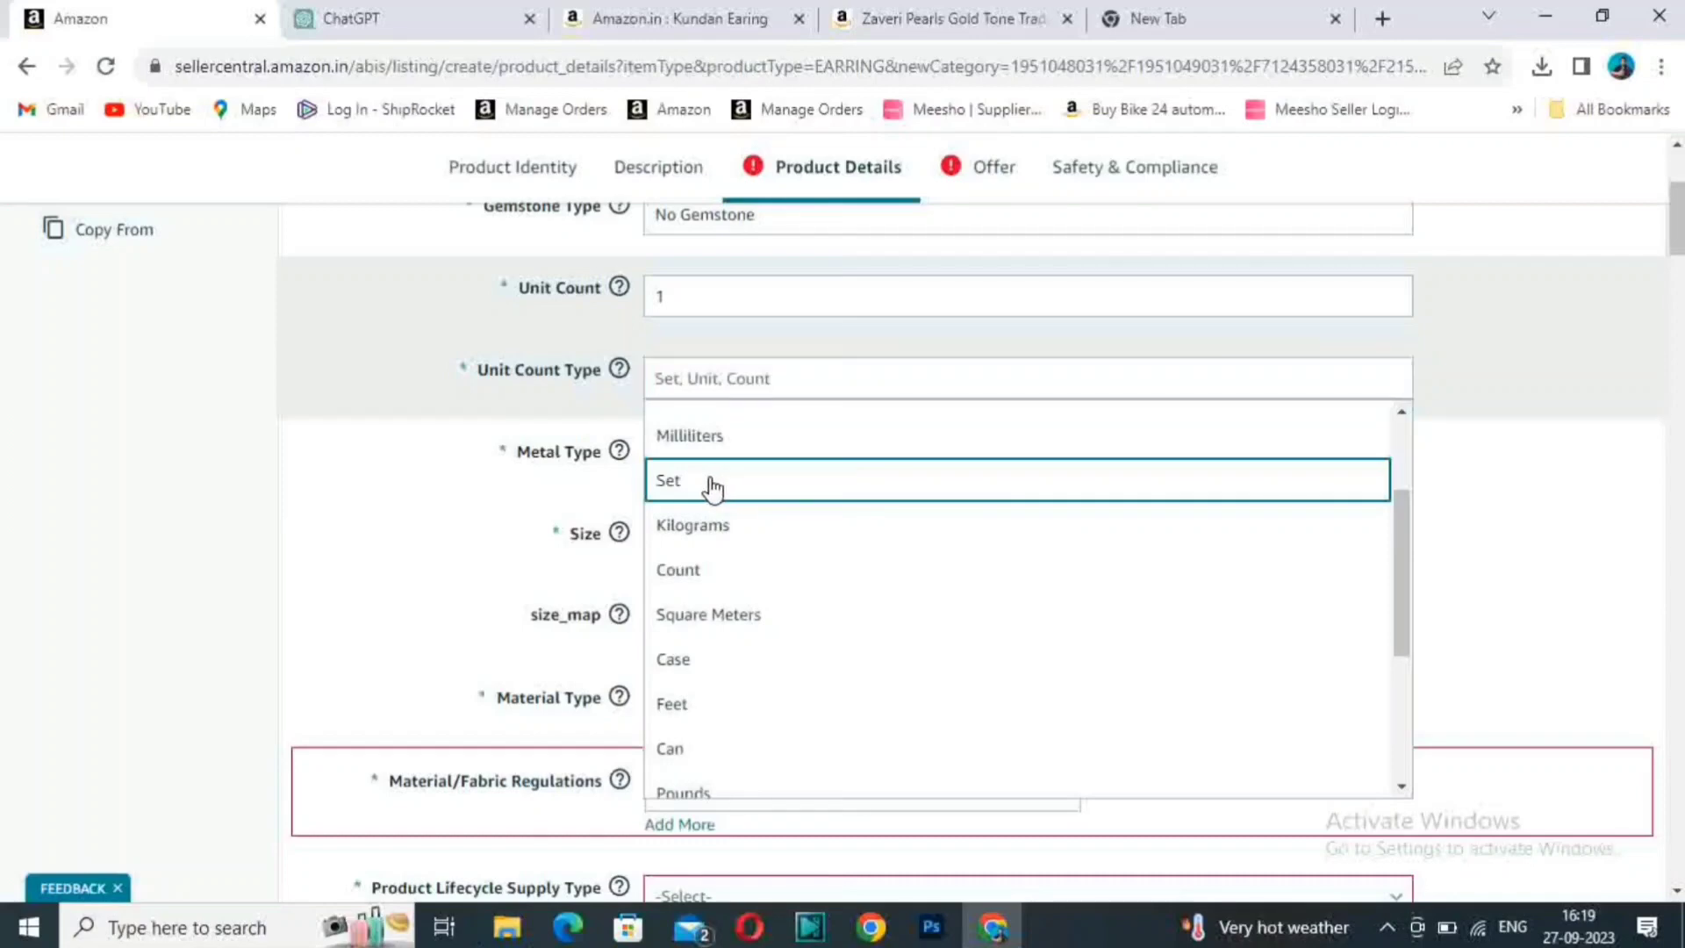
left_click(735, 487)
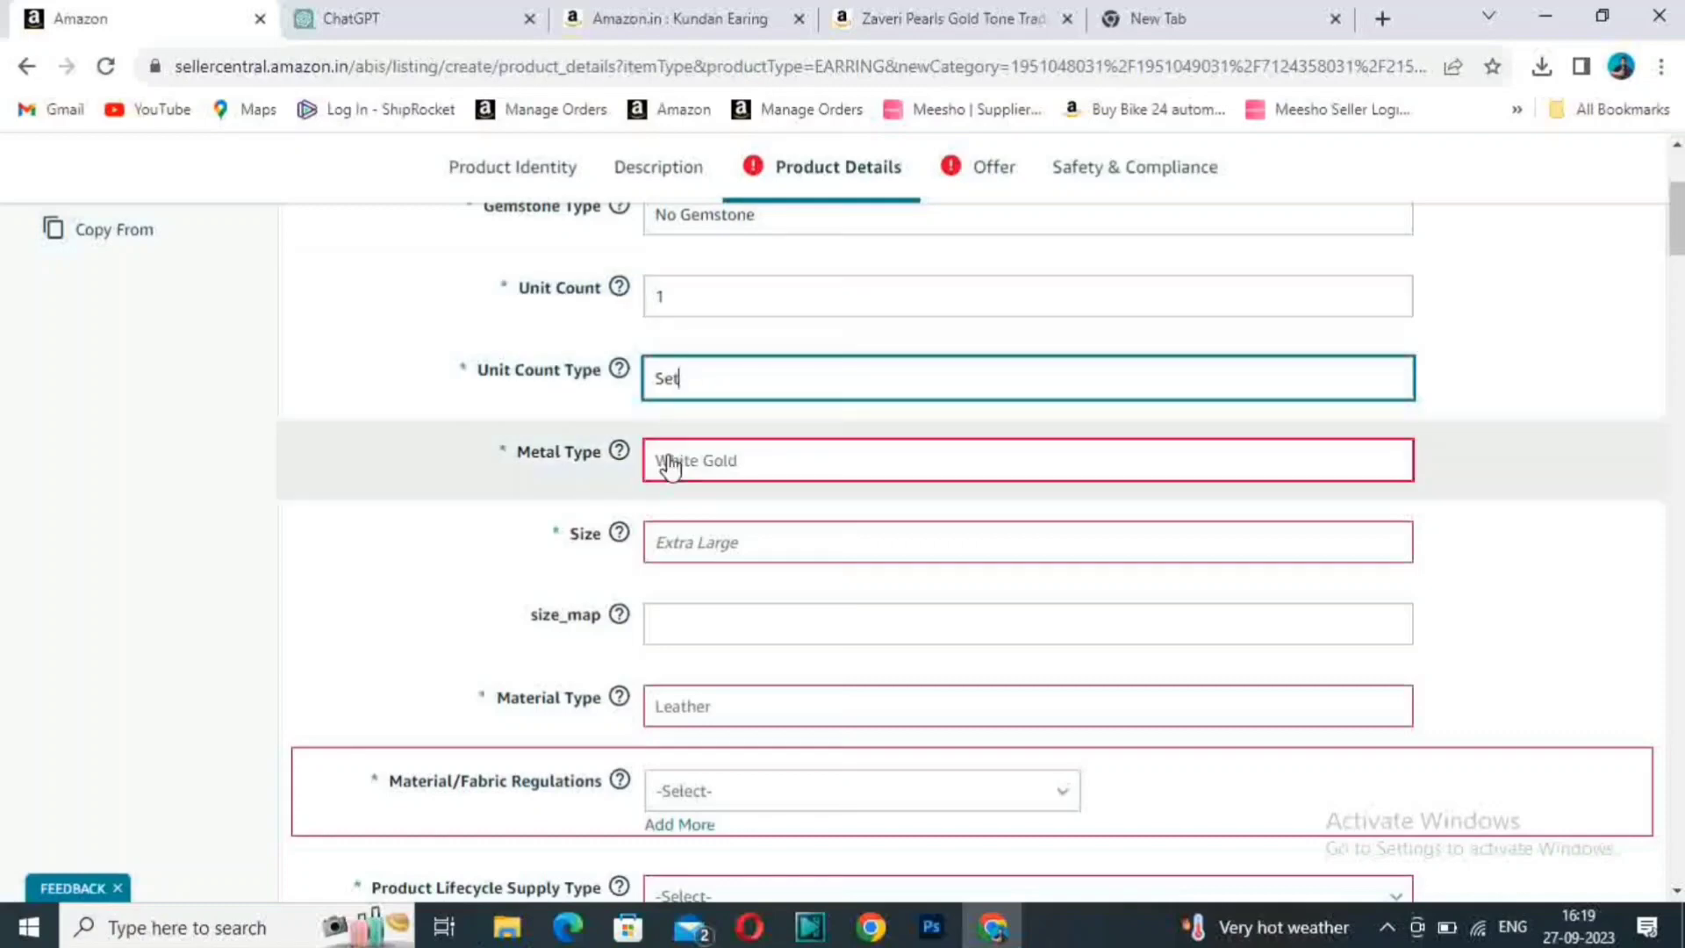
- Set the Metal Type to Aluminium and enter Normal as the Size
left_click(681, 479)
scroll(699, 726, "down", 1)
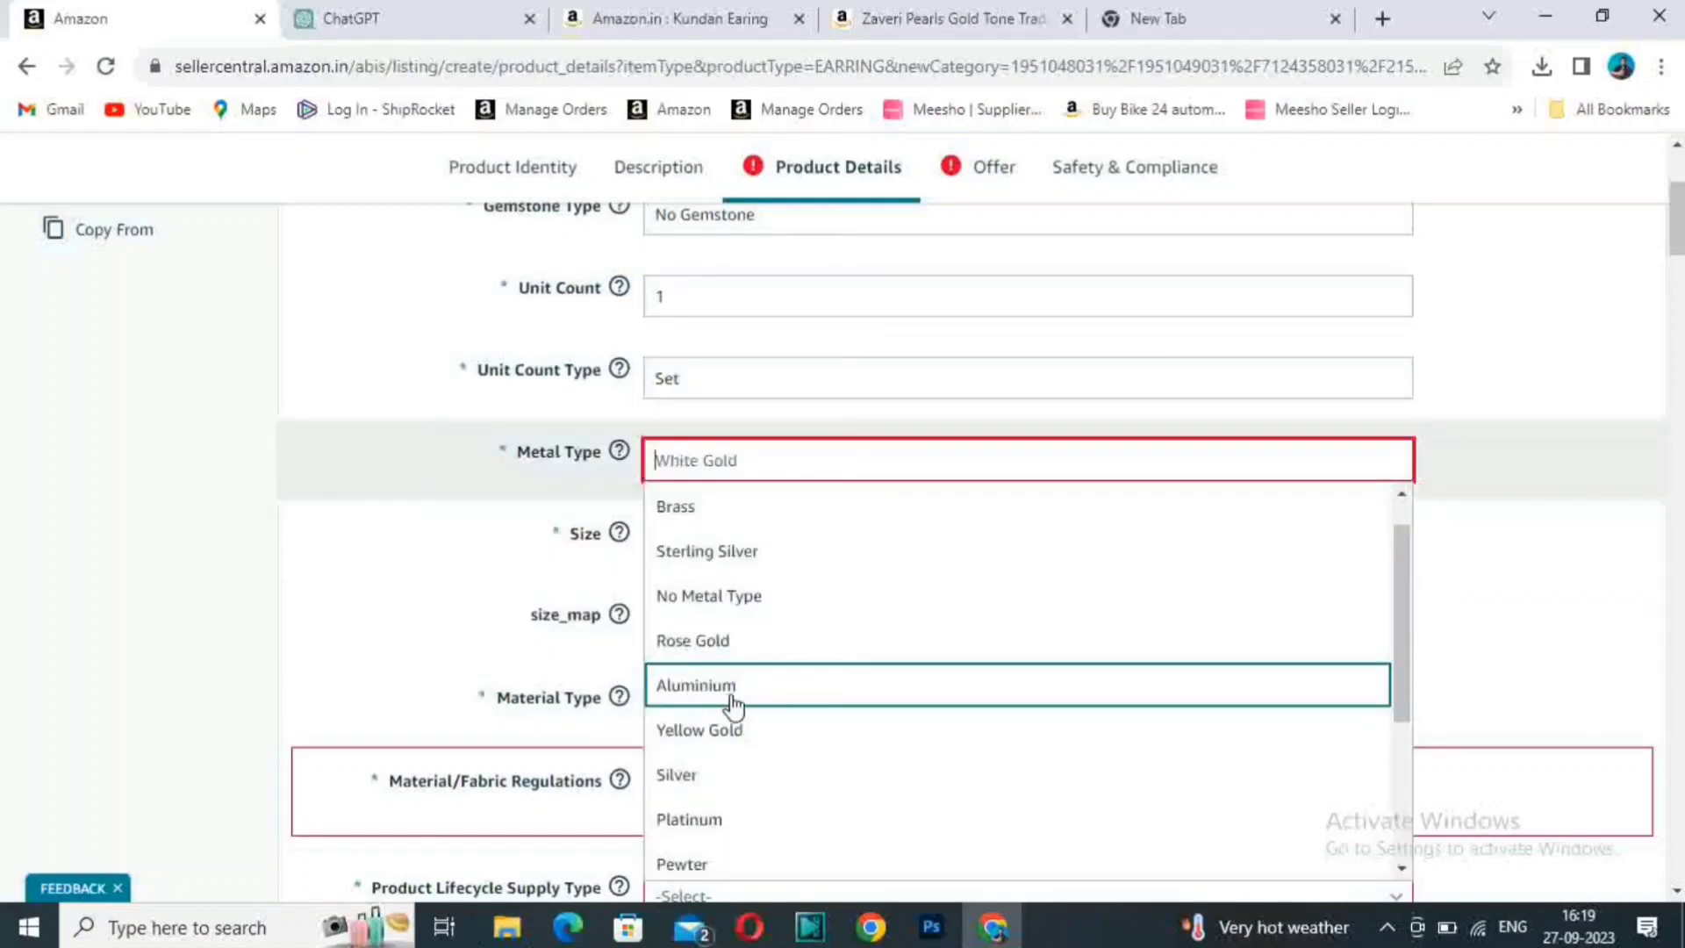
left_click(735, 700)
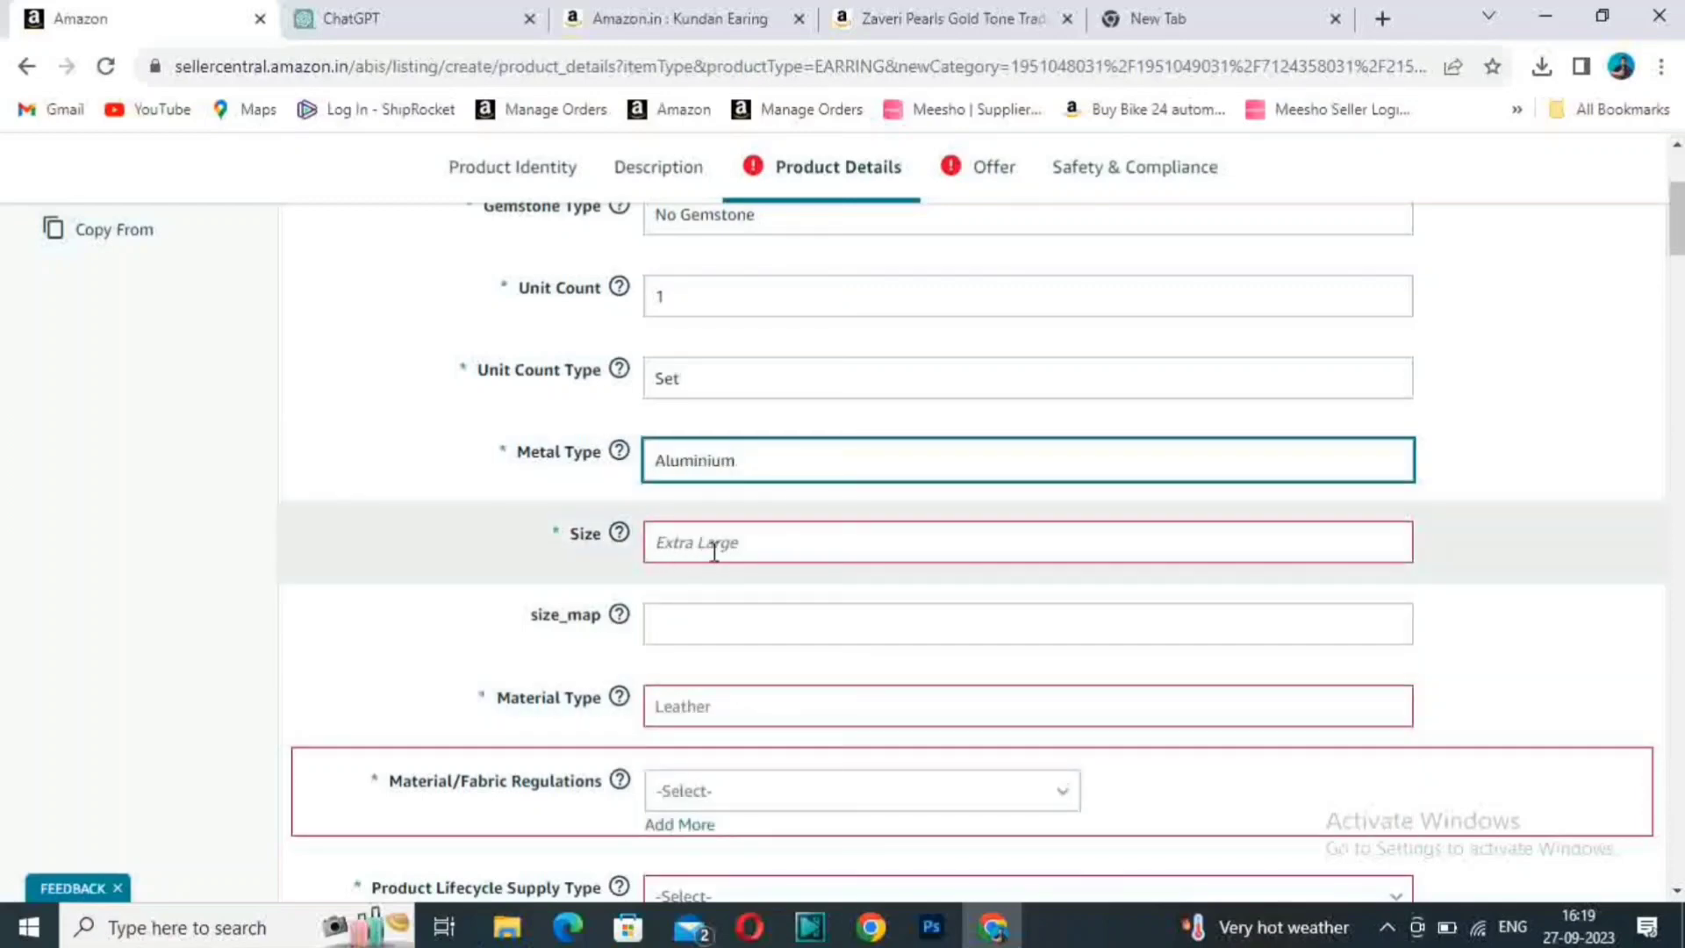
left_click(727, 545)
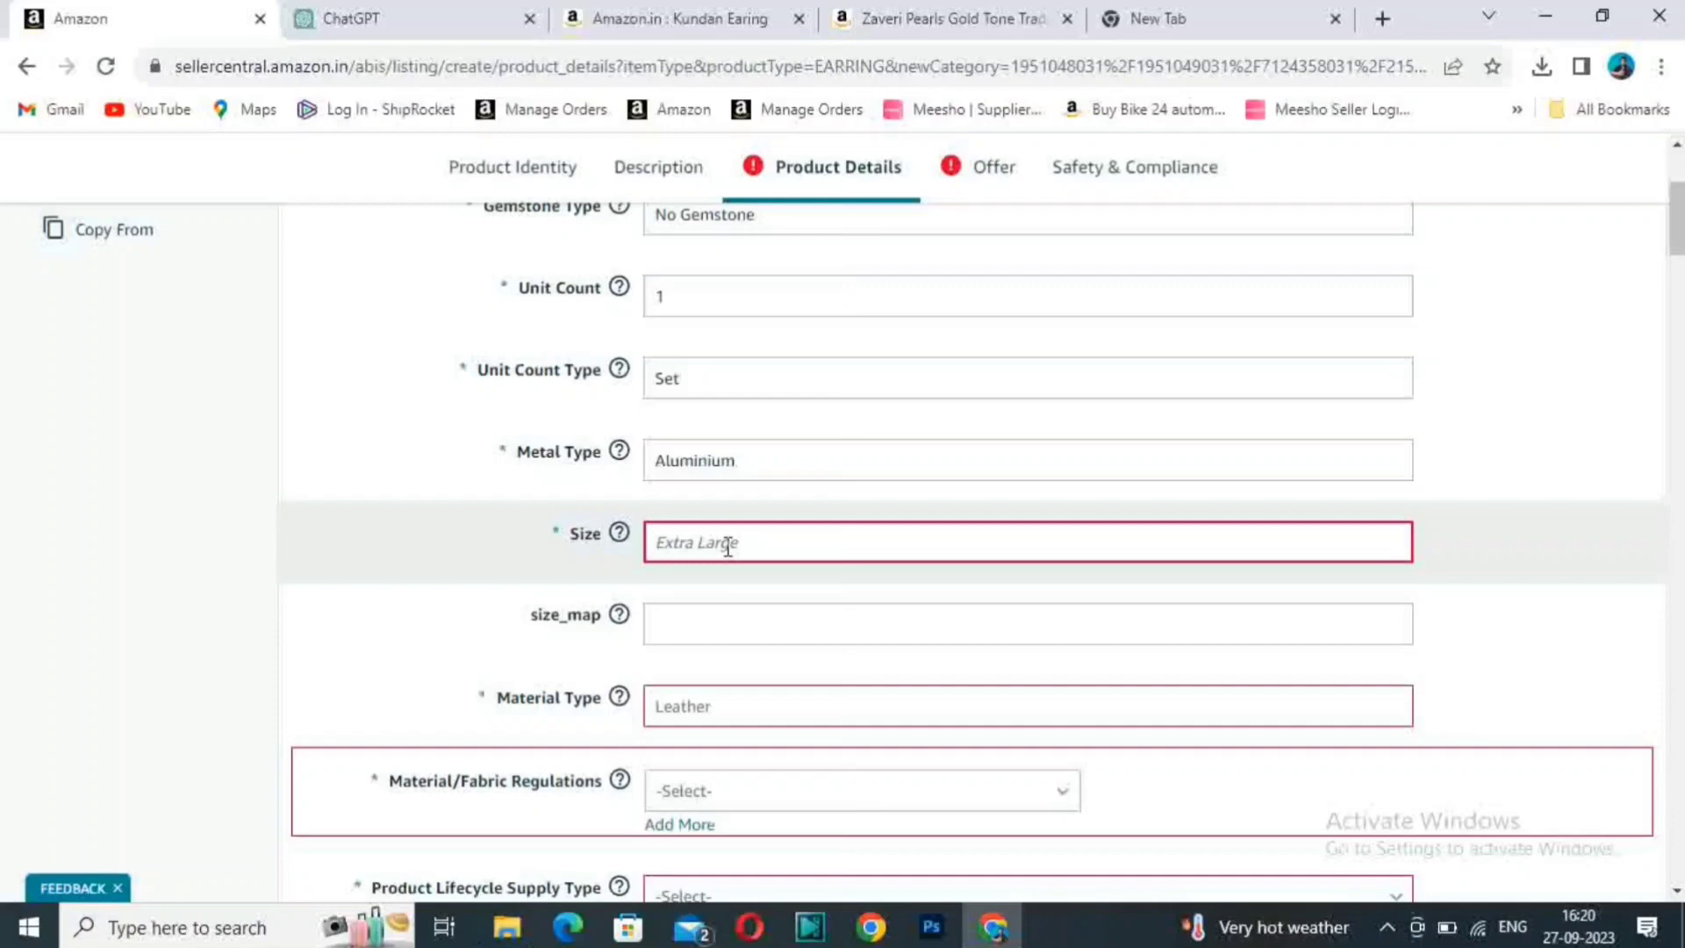
type("Normal")
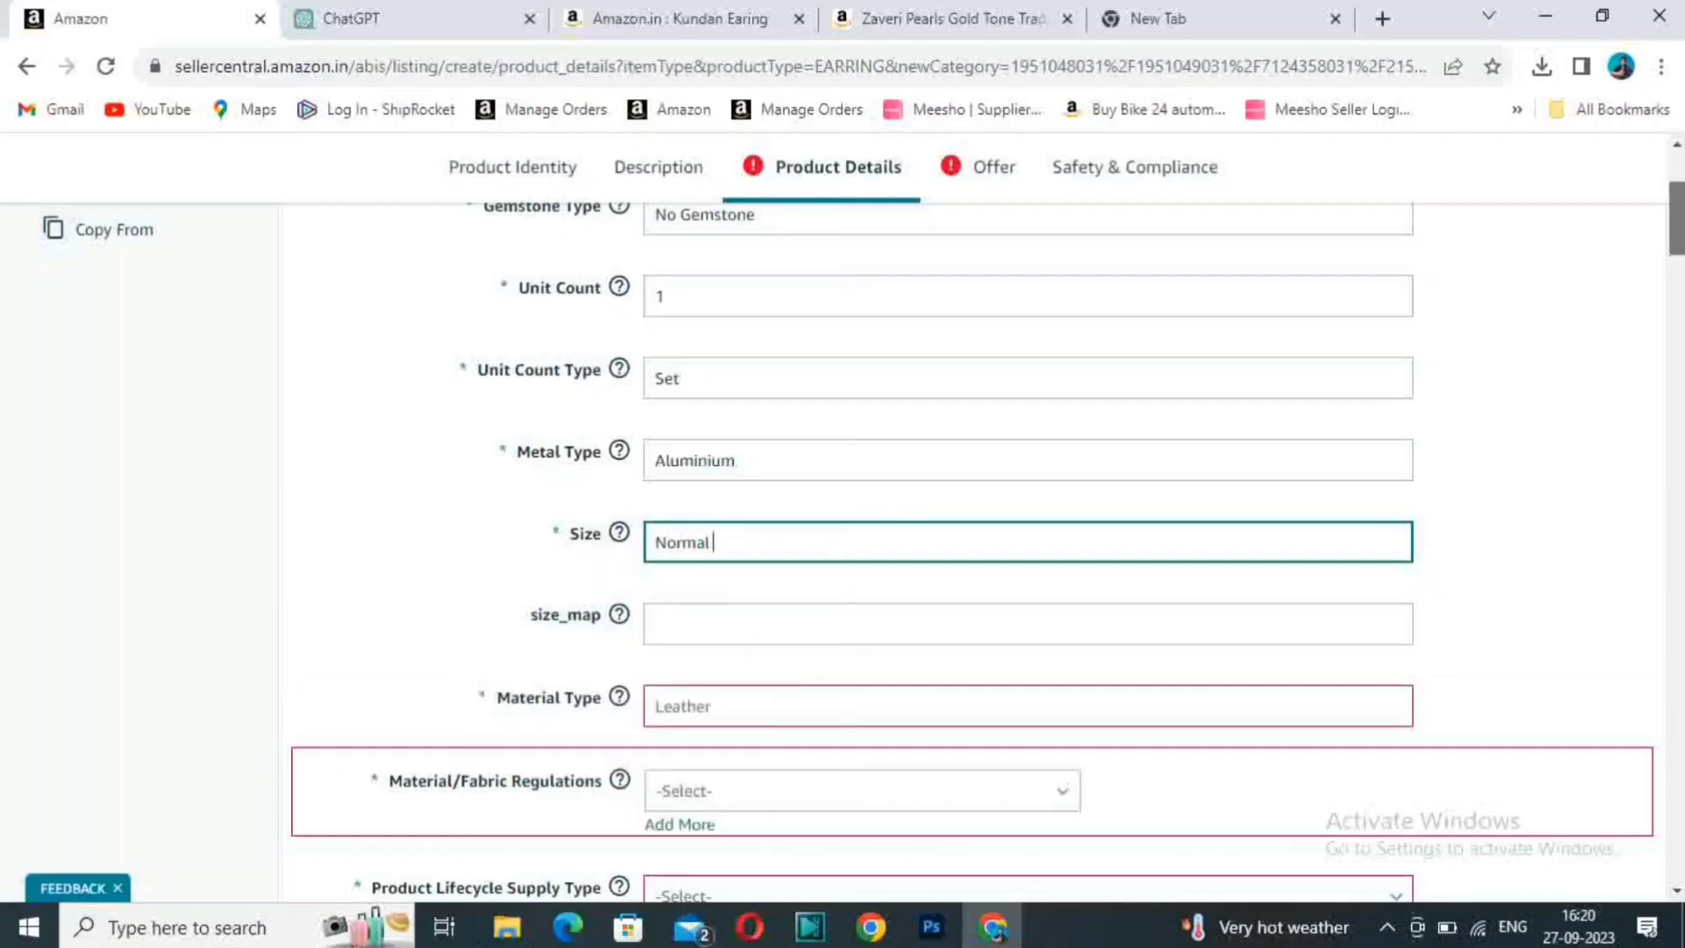
- Choose Aluminium as the Material Type for the earrings
scroll(965, 527, "down", 2)
left_click(789, 533)
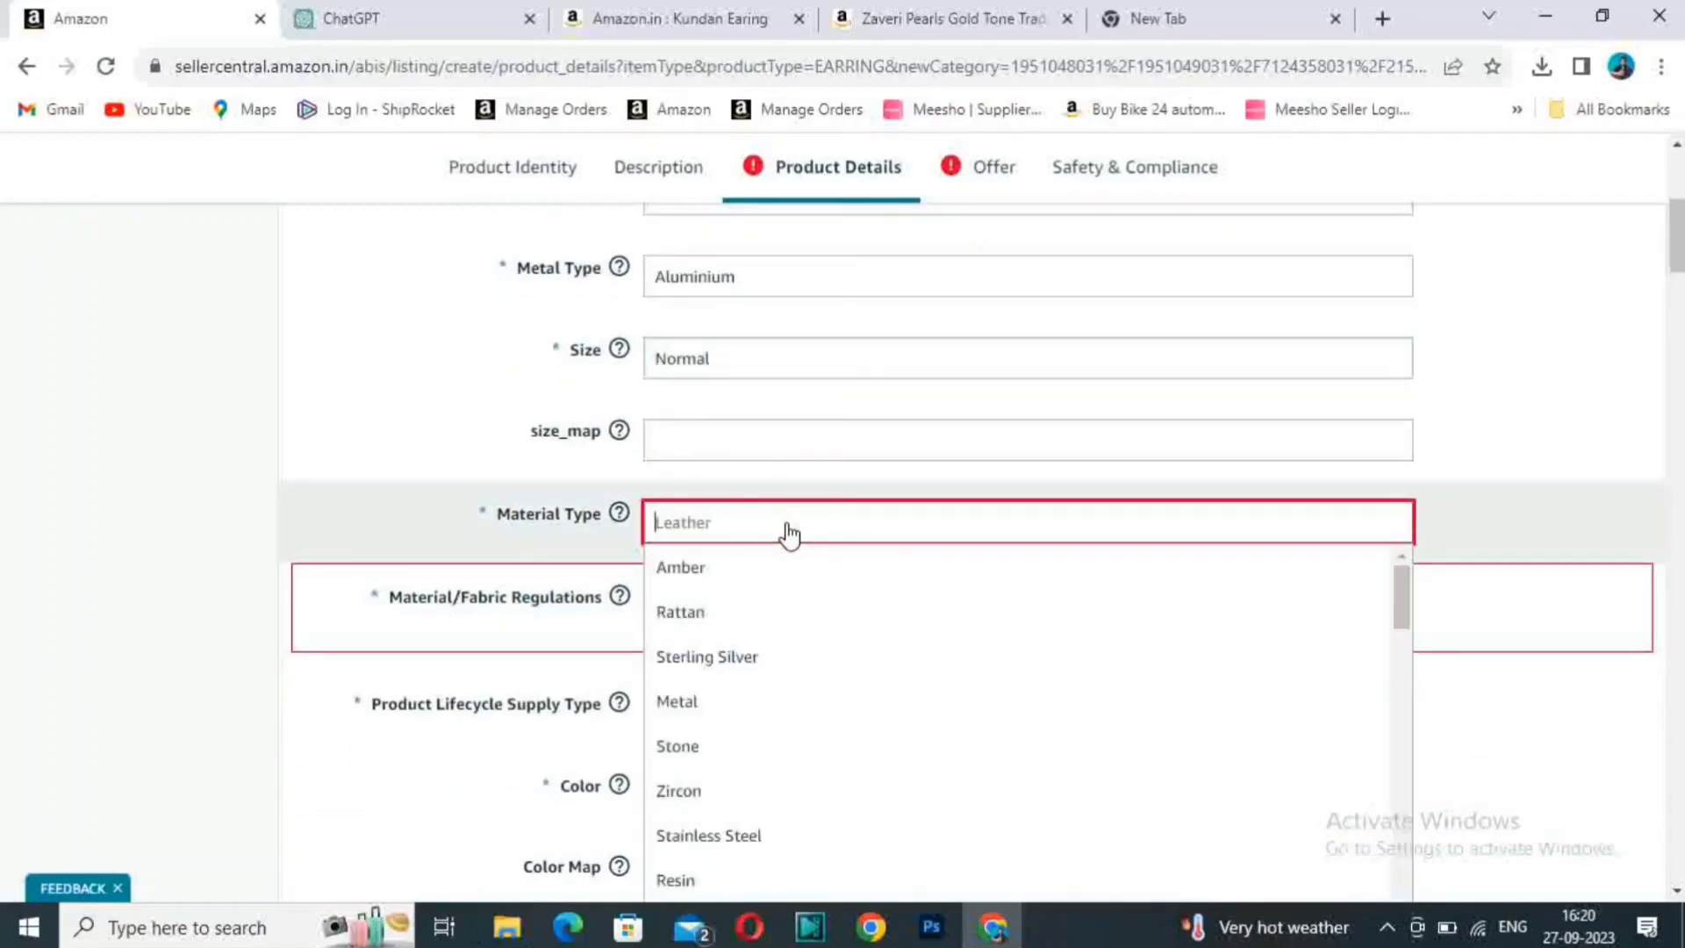
scroll(1380, 703, "down", 5)
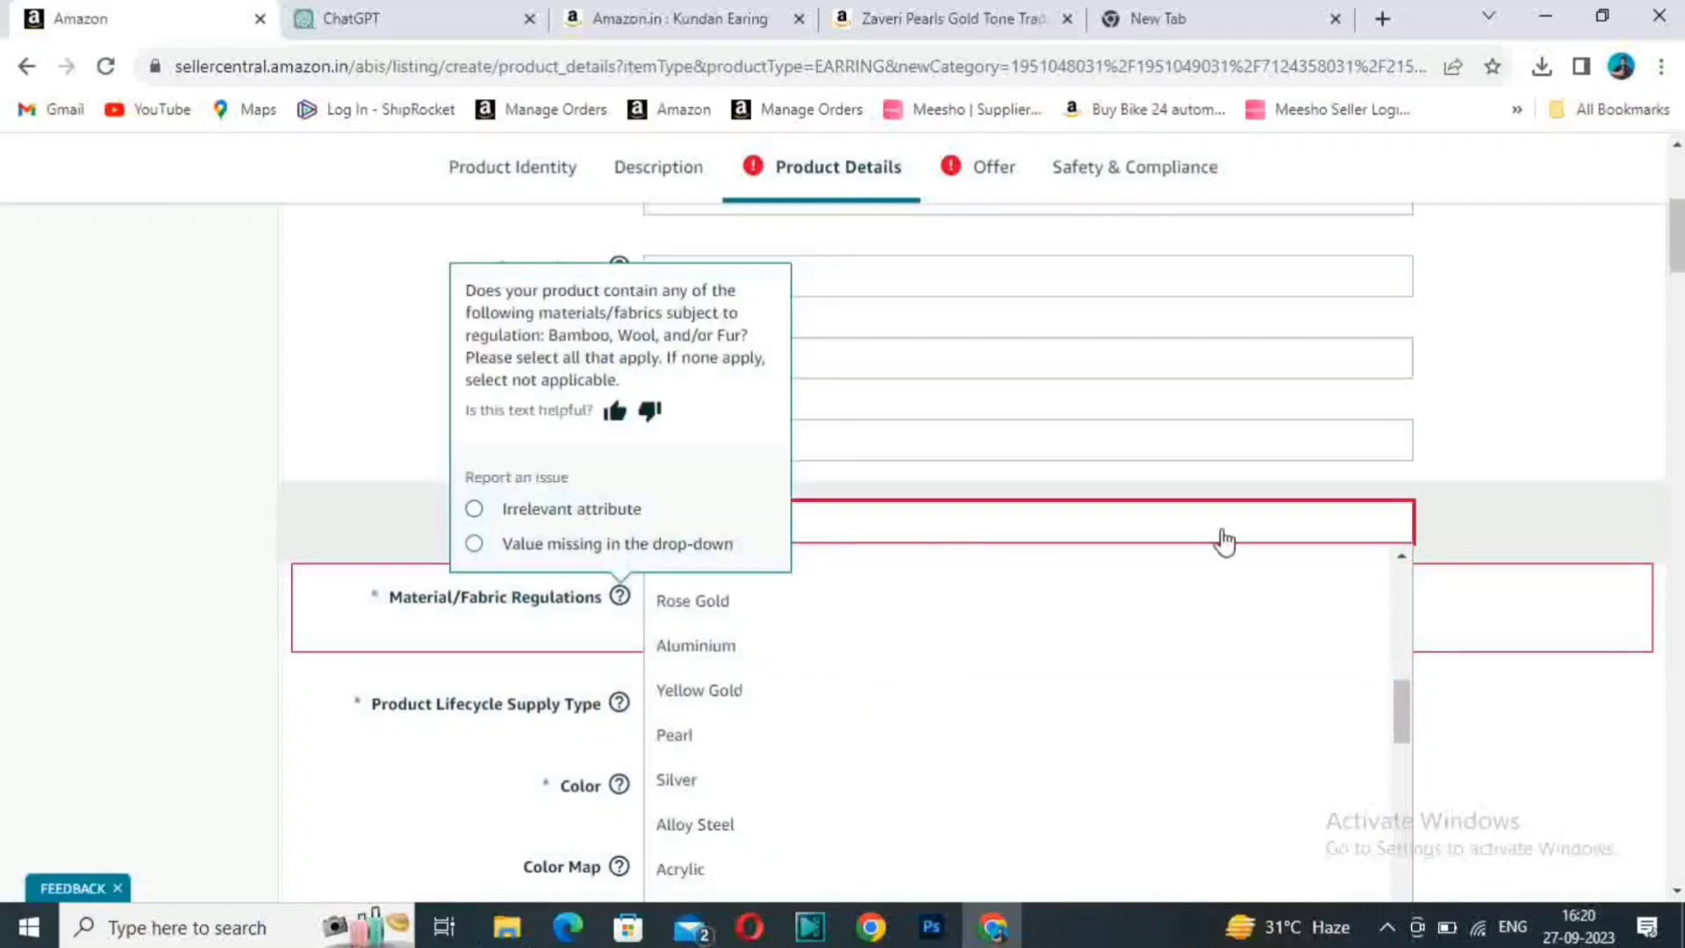
left_click(735, 657)
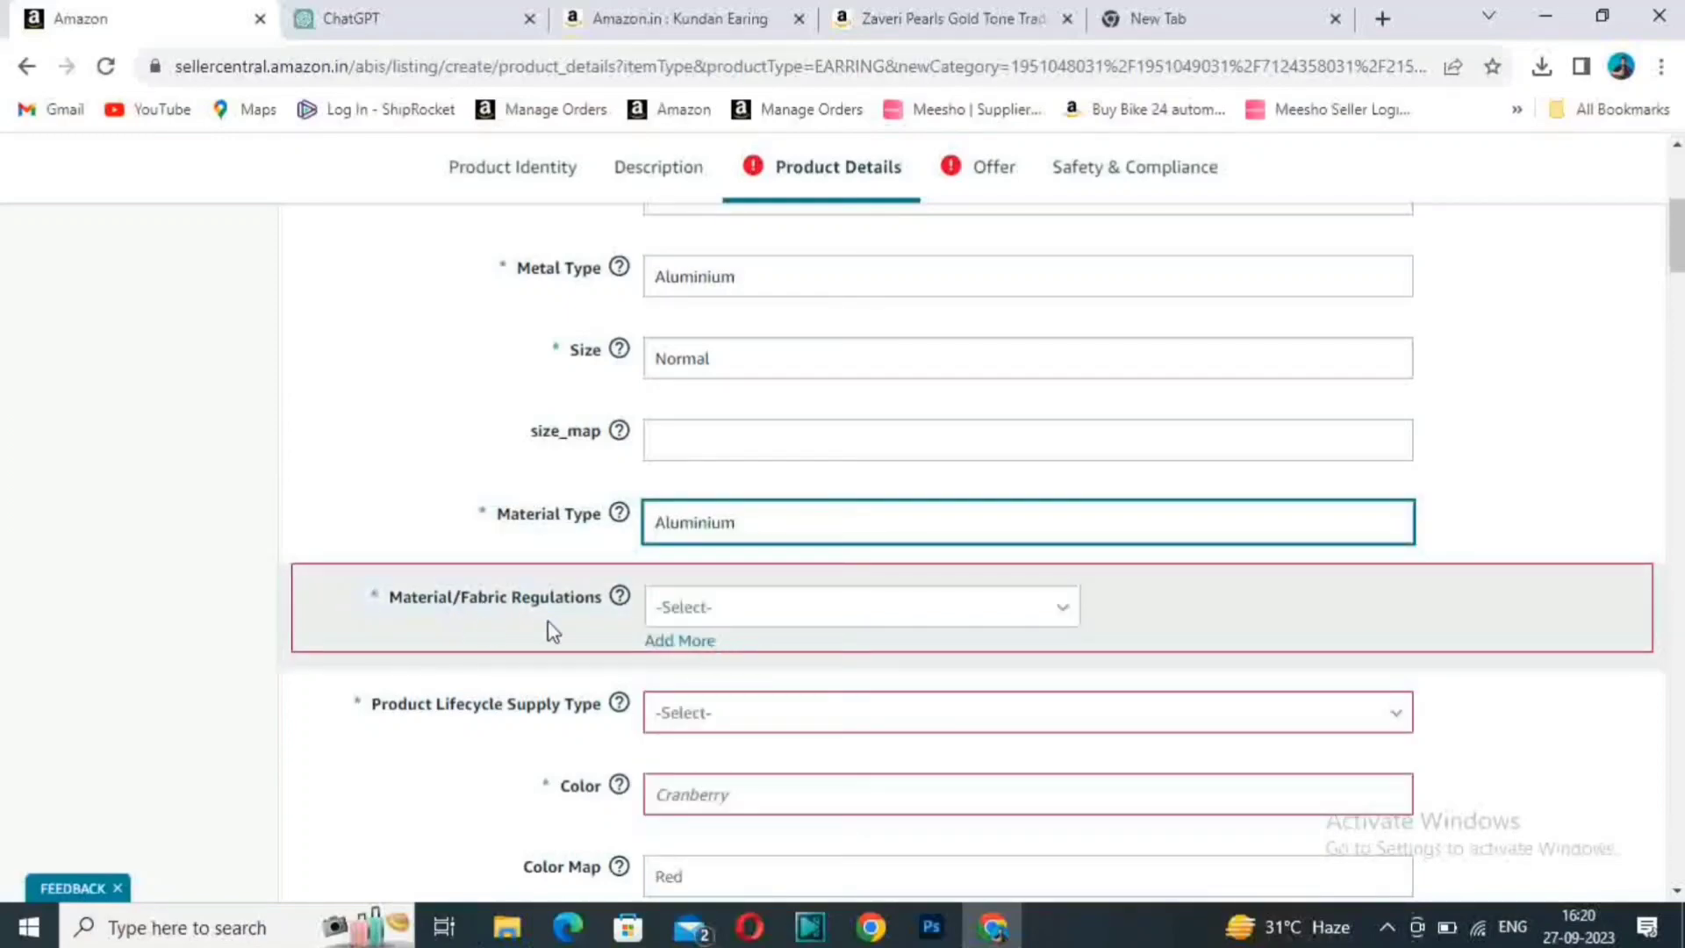
- Set Material/Fabric Regulations to Not Applicable and the Product Lifecycle Supply Type to Fashion
left_click(817, 625)
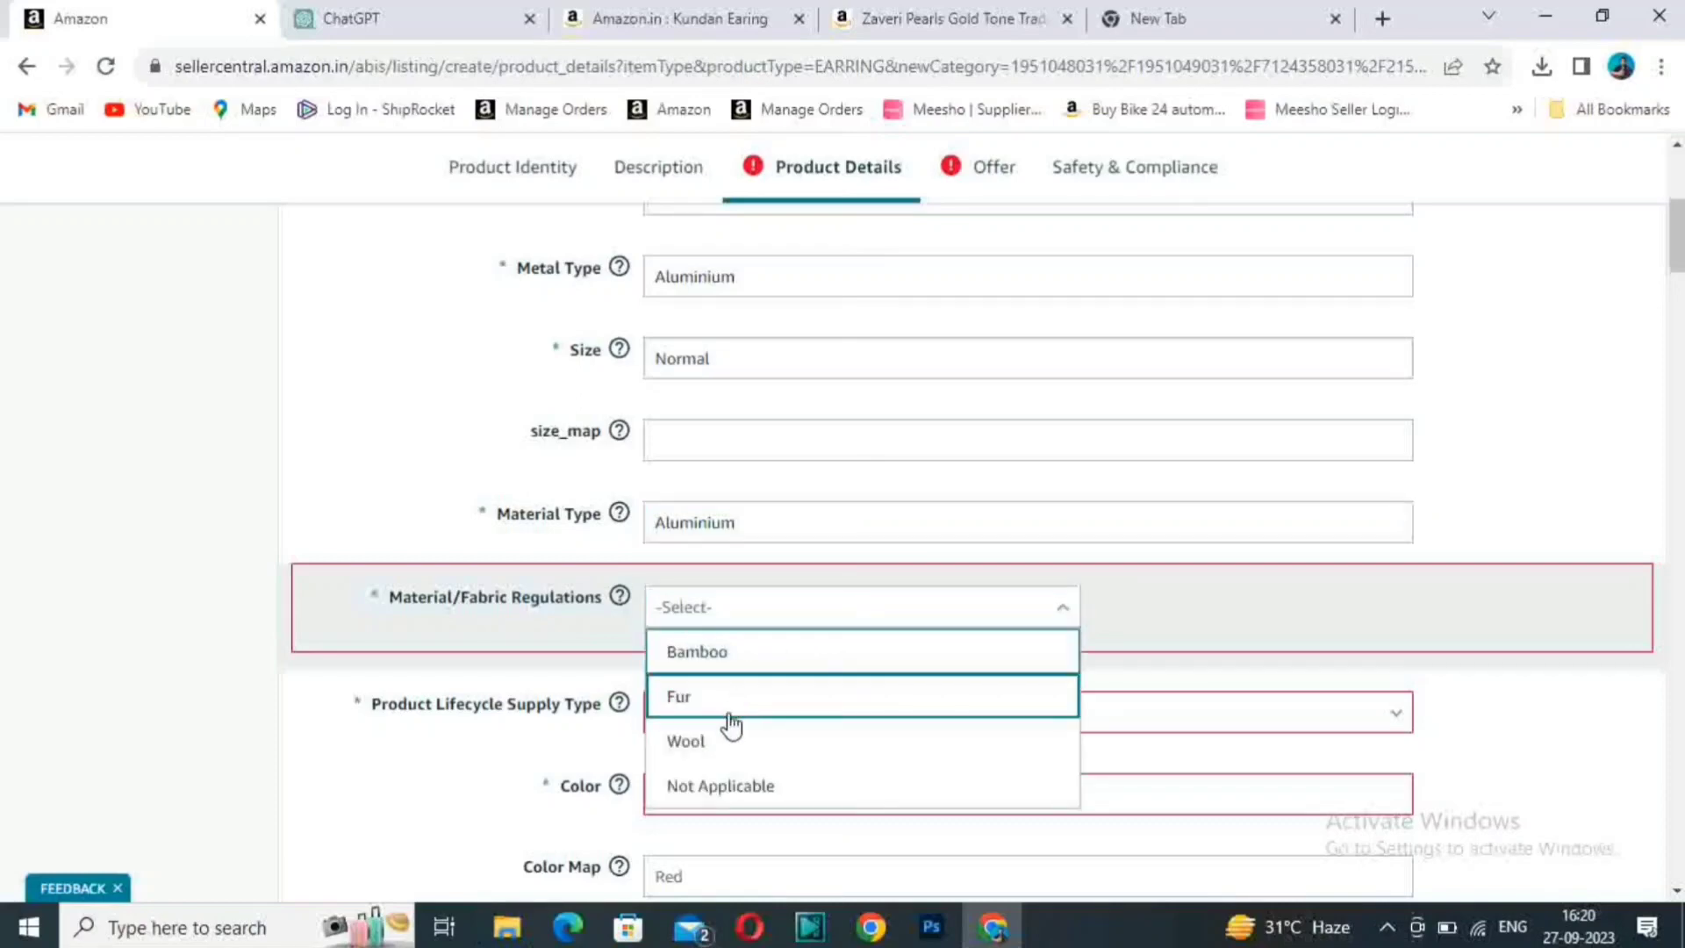
left_click(752, 794)
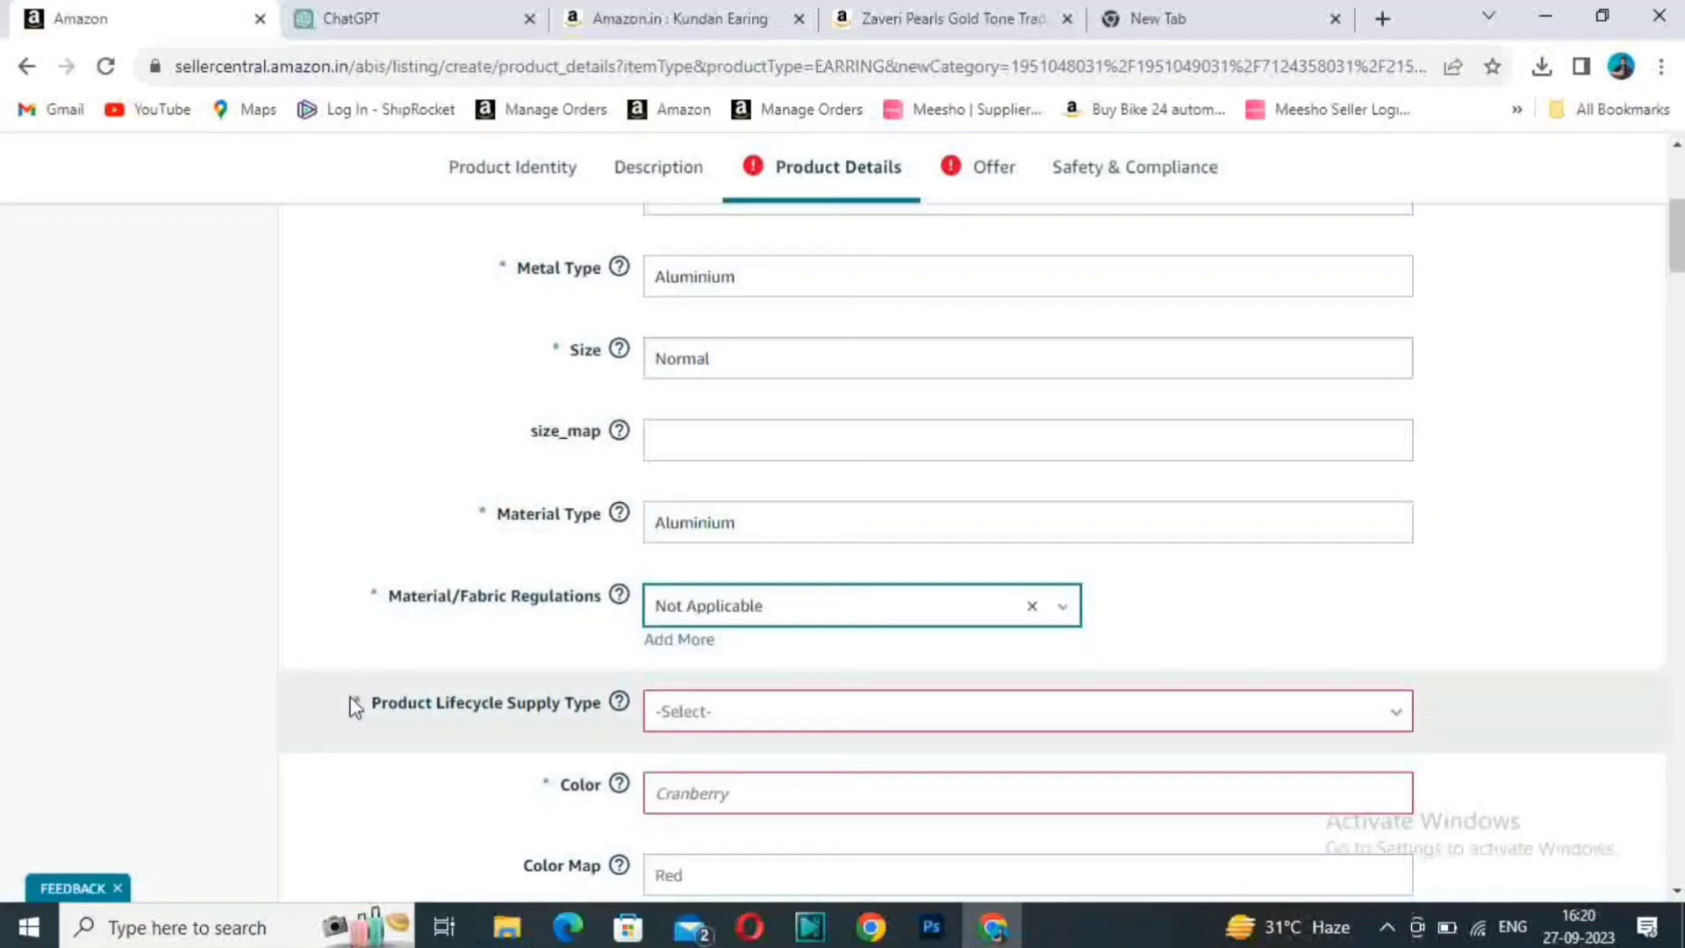
left_click(805, 713)
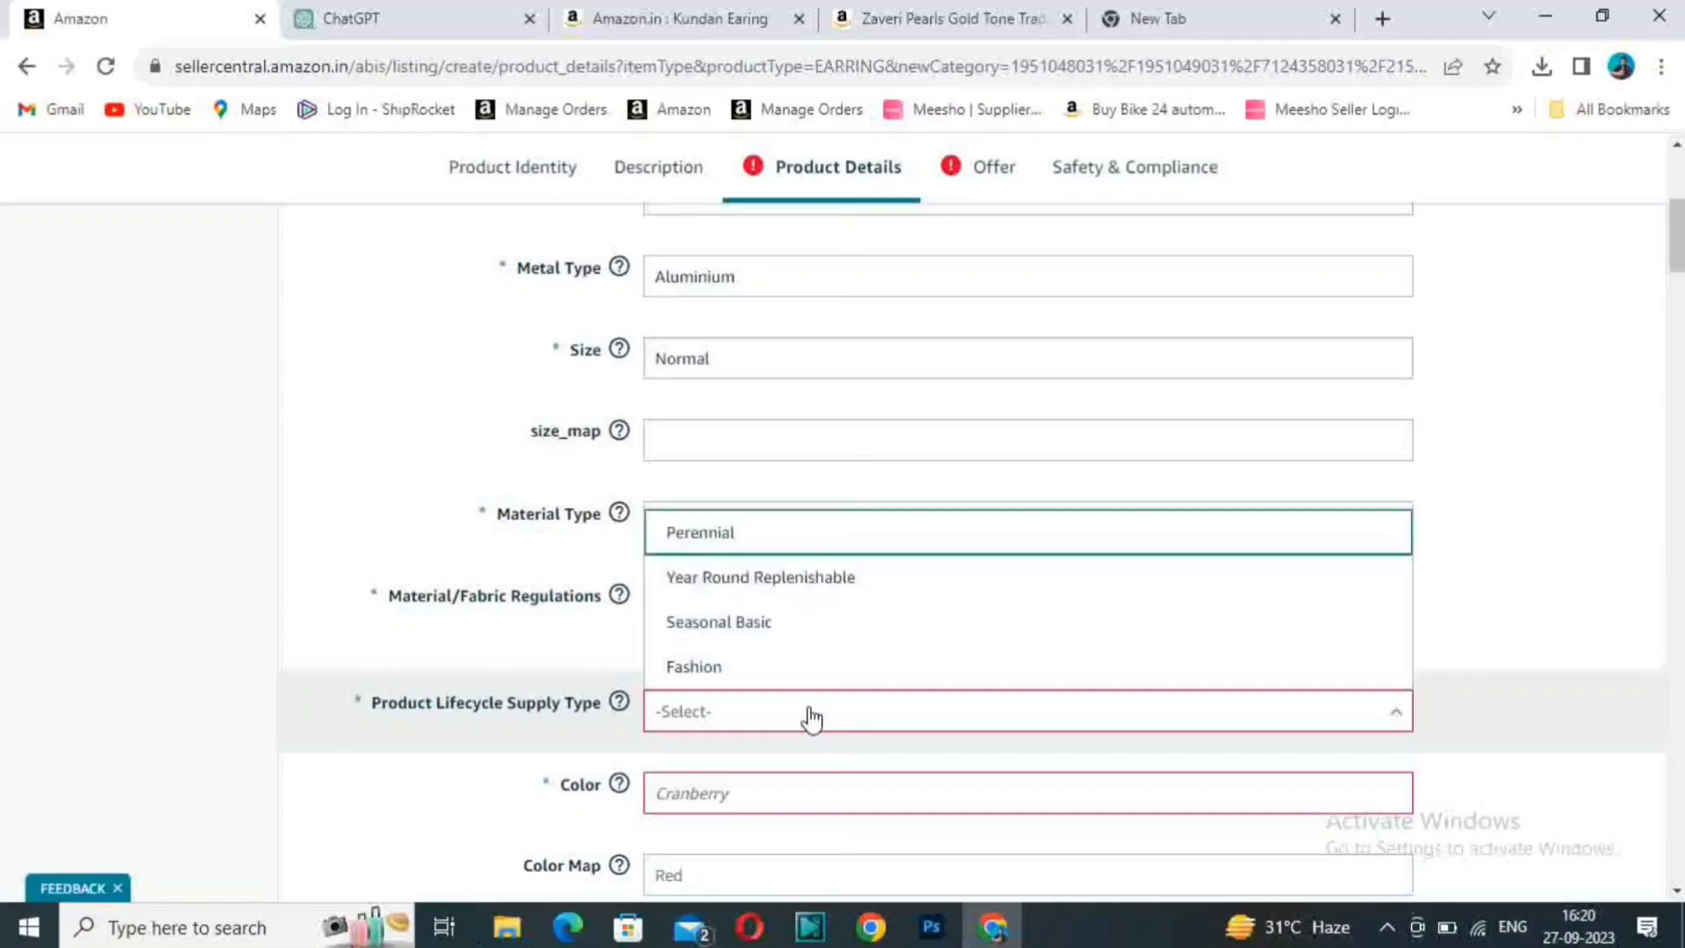
left_click(741, 665)
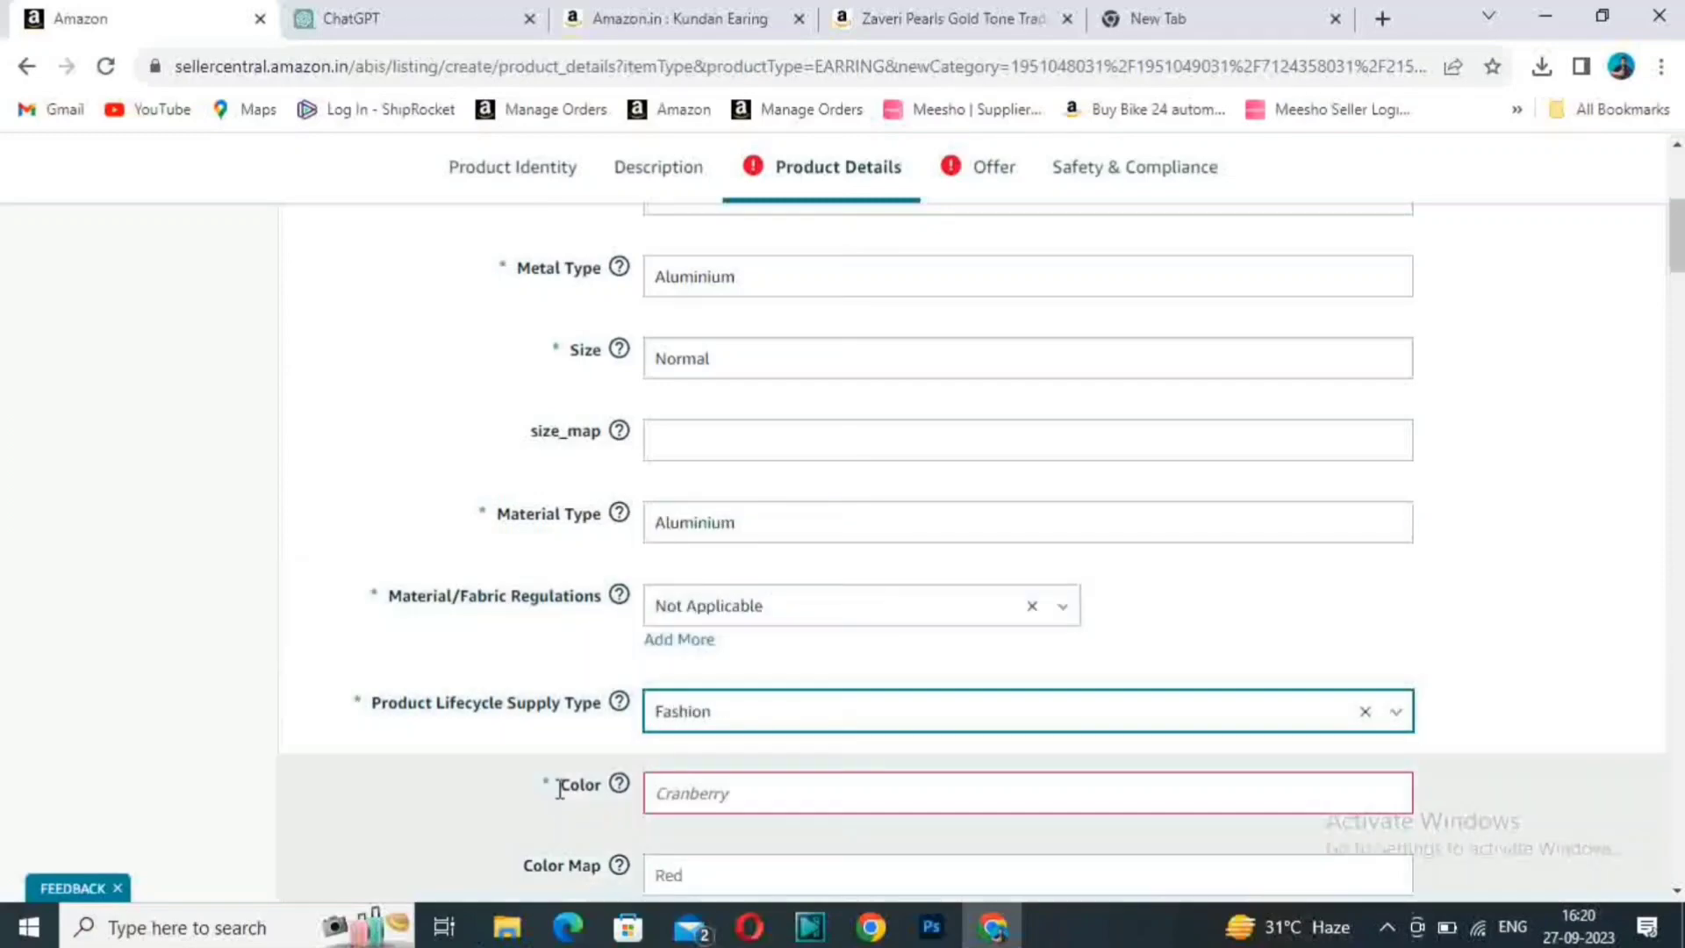
- Enter Pink as the Color and look over the Color Map options without choosing one
left_click_drag(1676, 225, 1676, 252)
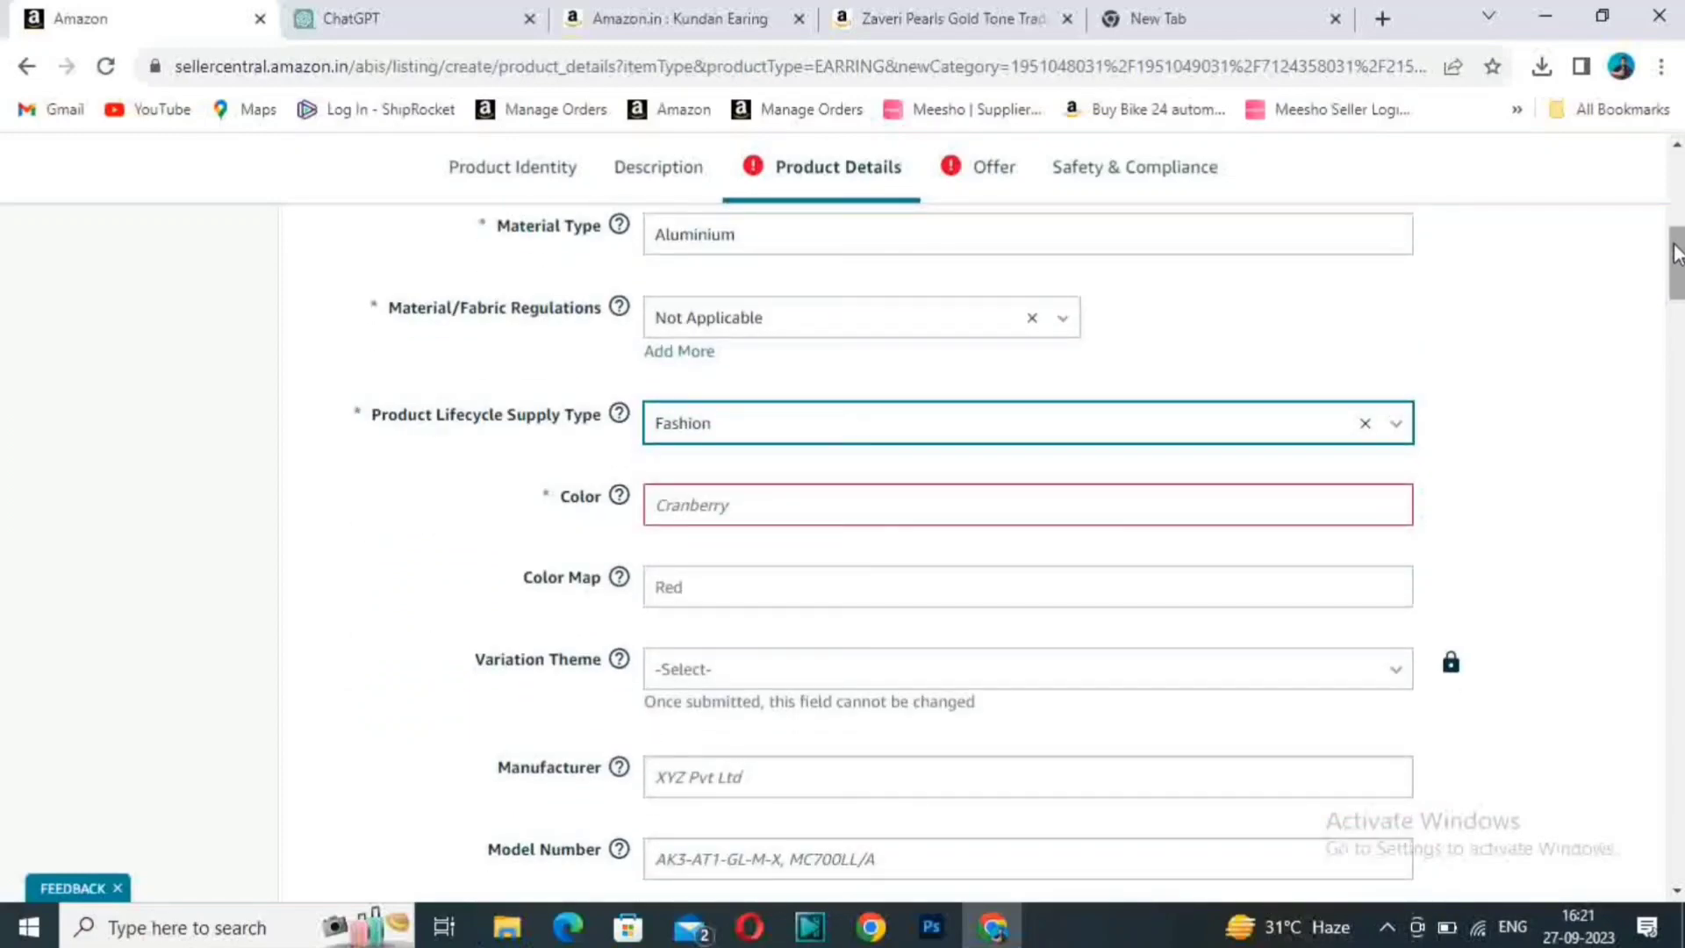
left_click_drag(1676, 251, 1676, 258)
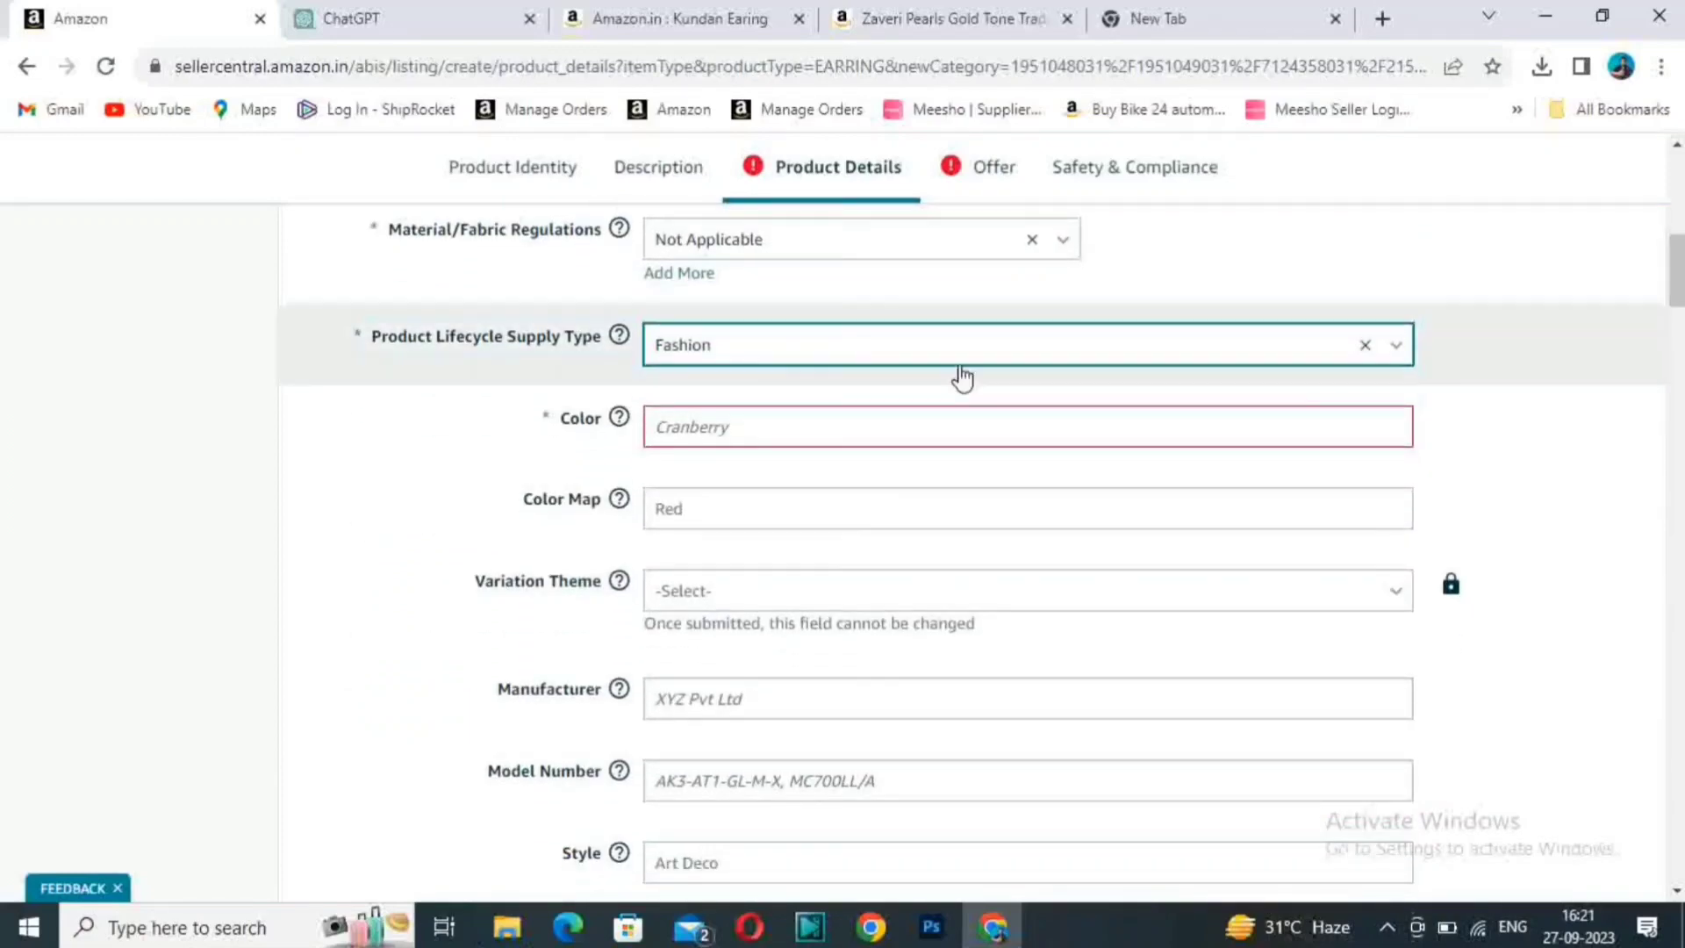
left_click(733, 427)
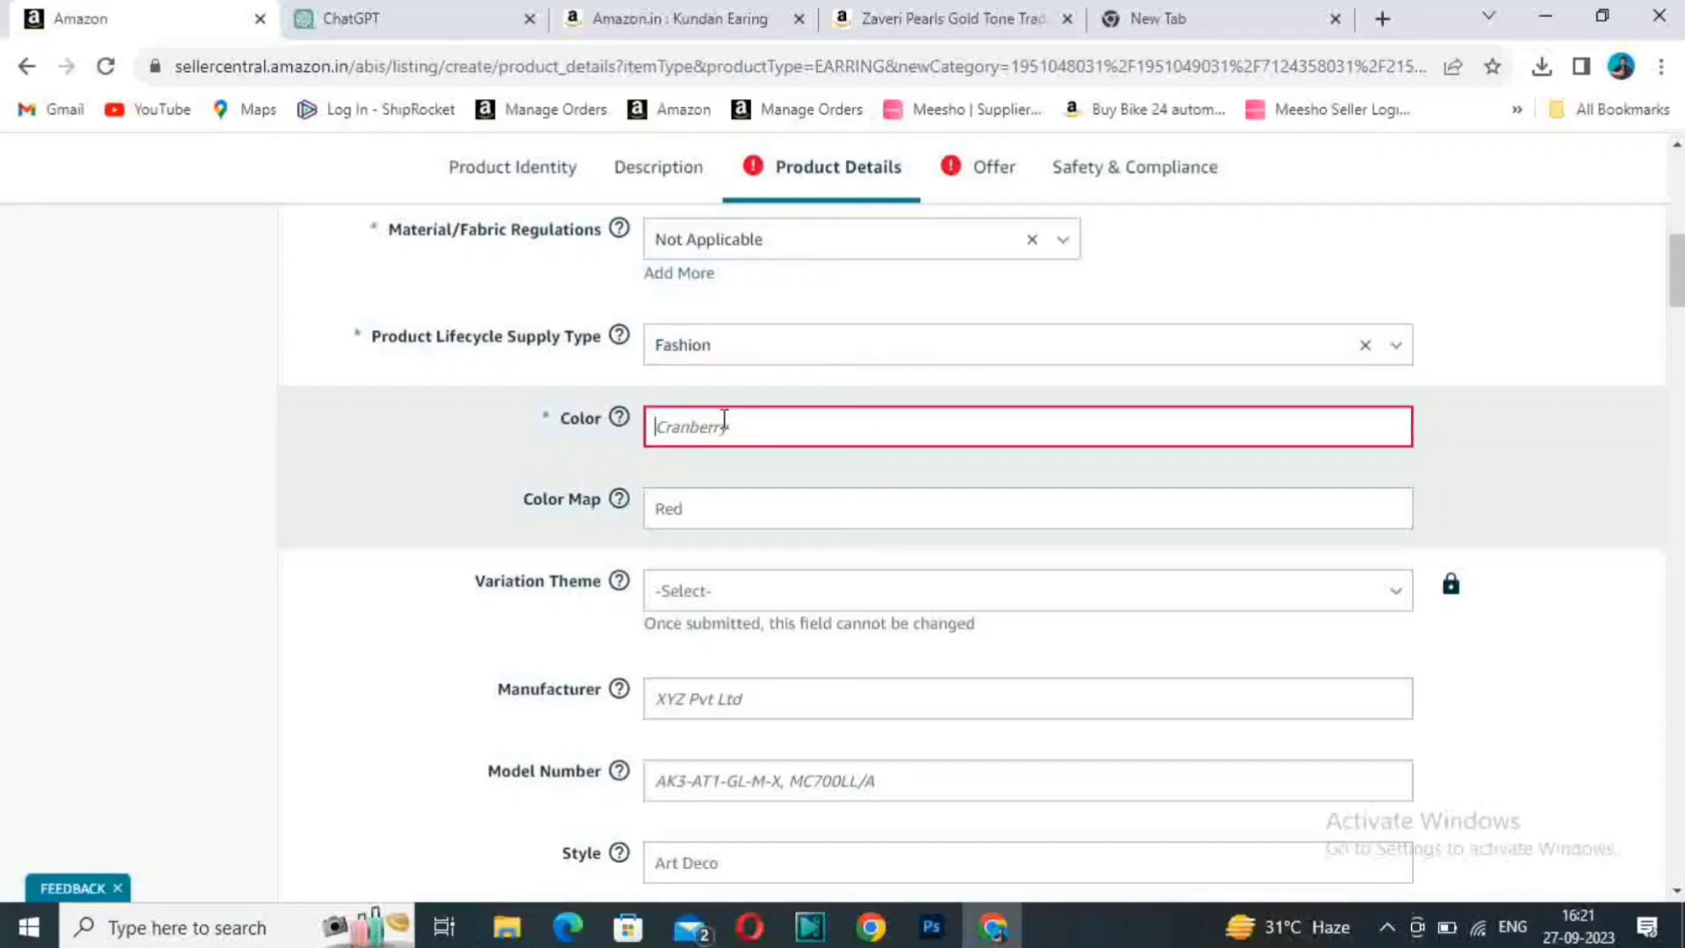
type("Pink")
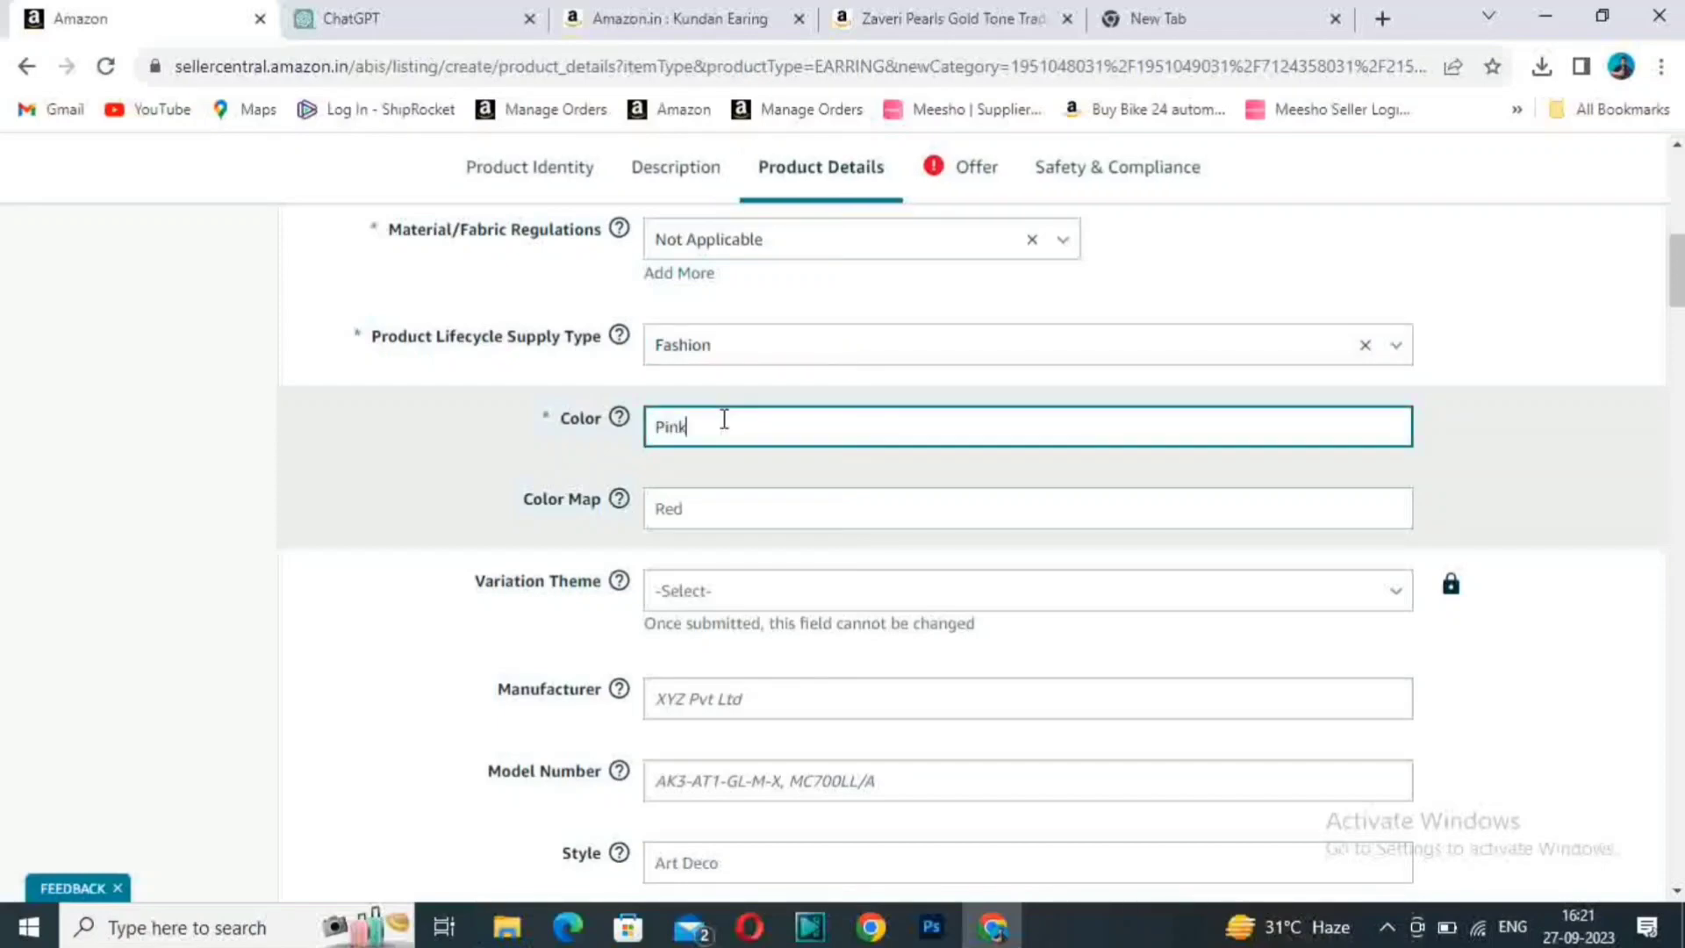
left_click(681, 504)
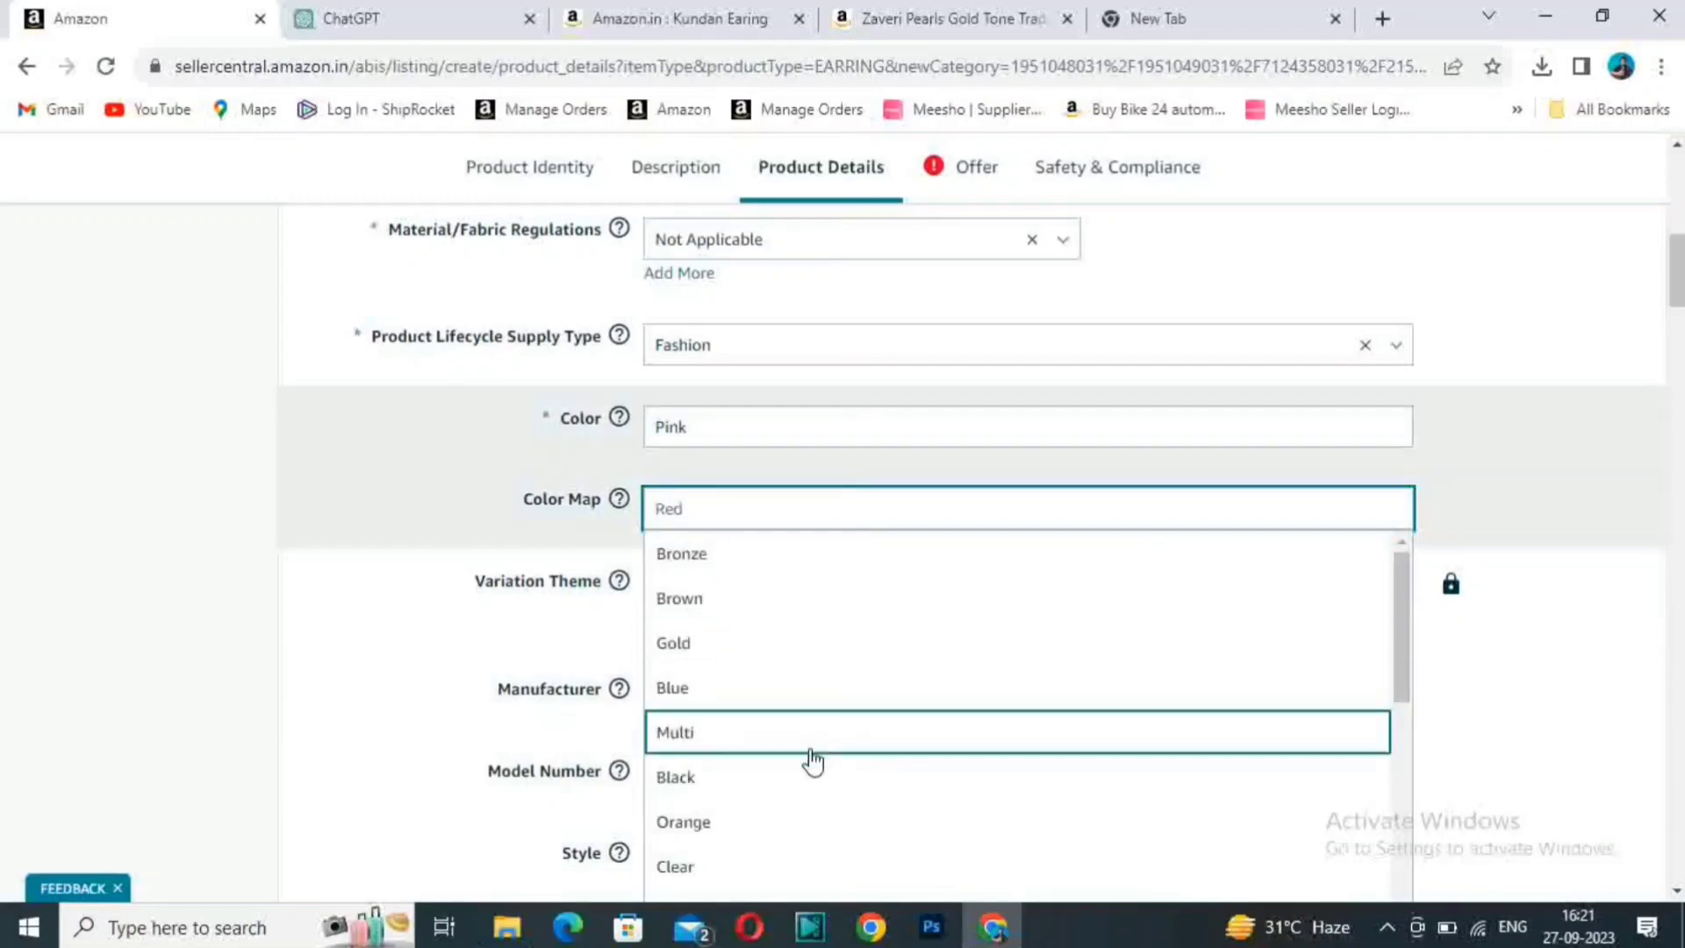
left_click(1621, 519)
- Set the Item Length under Item Dimensions to 5 CM
left_click_drag(1679, 291, 1679, 303)
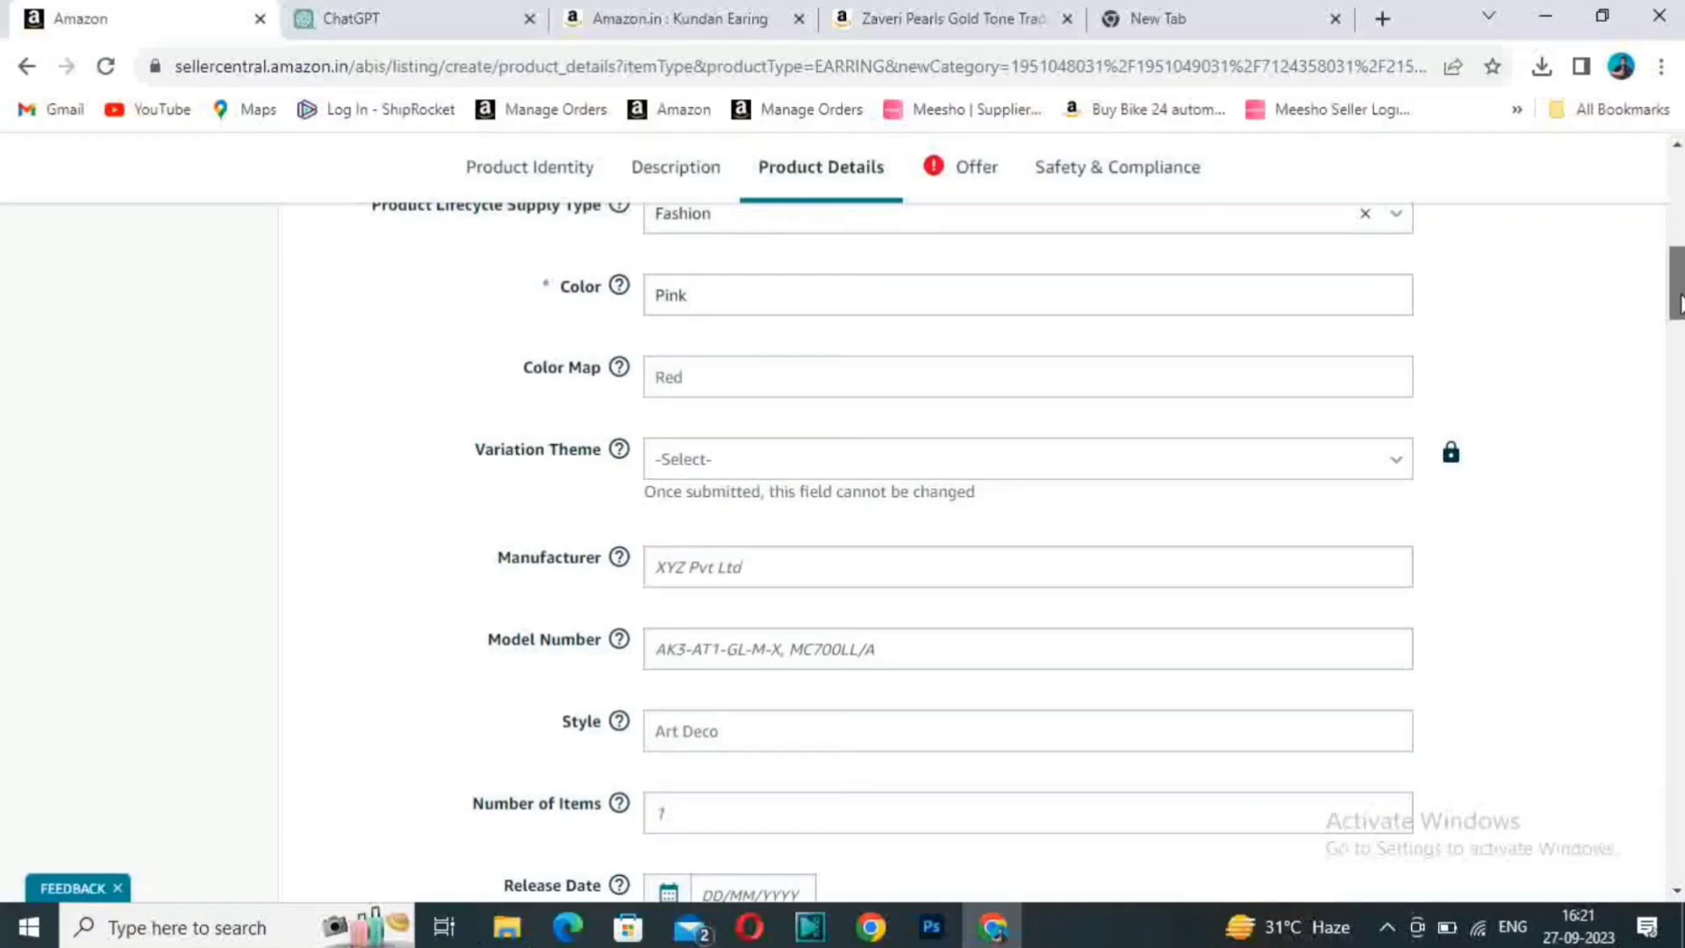
mouse_move(1679, 303)
left_mouse_down()
mouse_move(1679, 363)
mouse_move(1679, 309)
left_mouse_up()
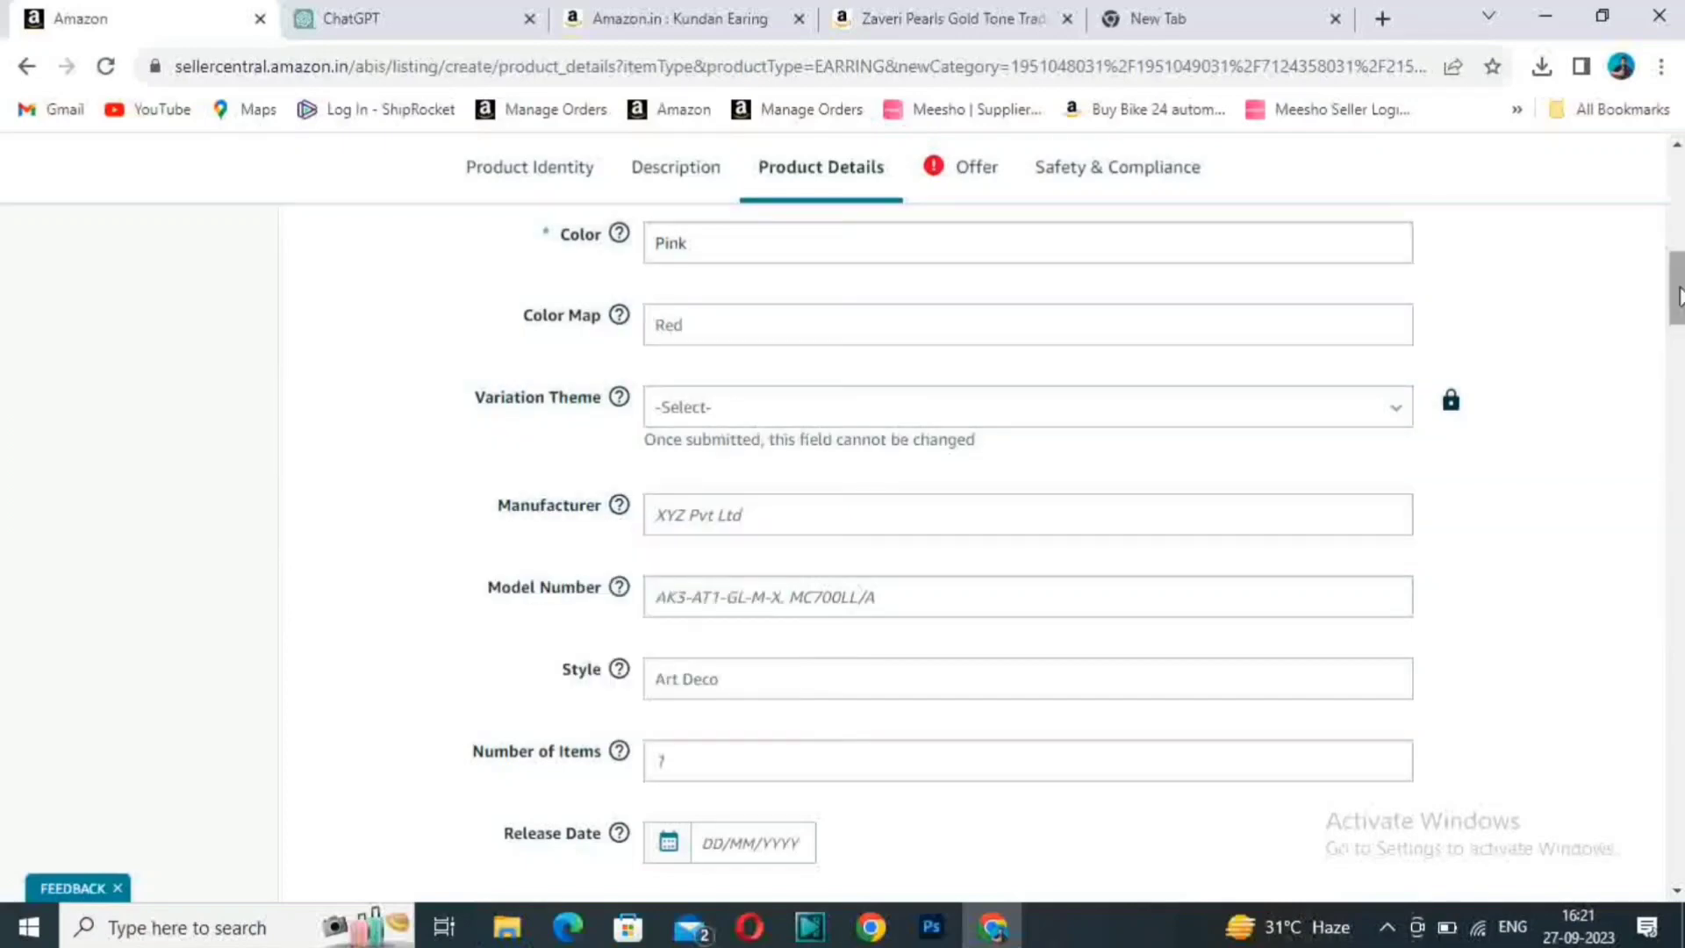
left_click_drag(1679, 296, 1679, 353)
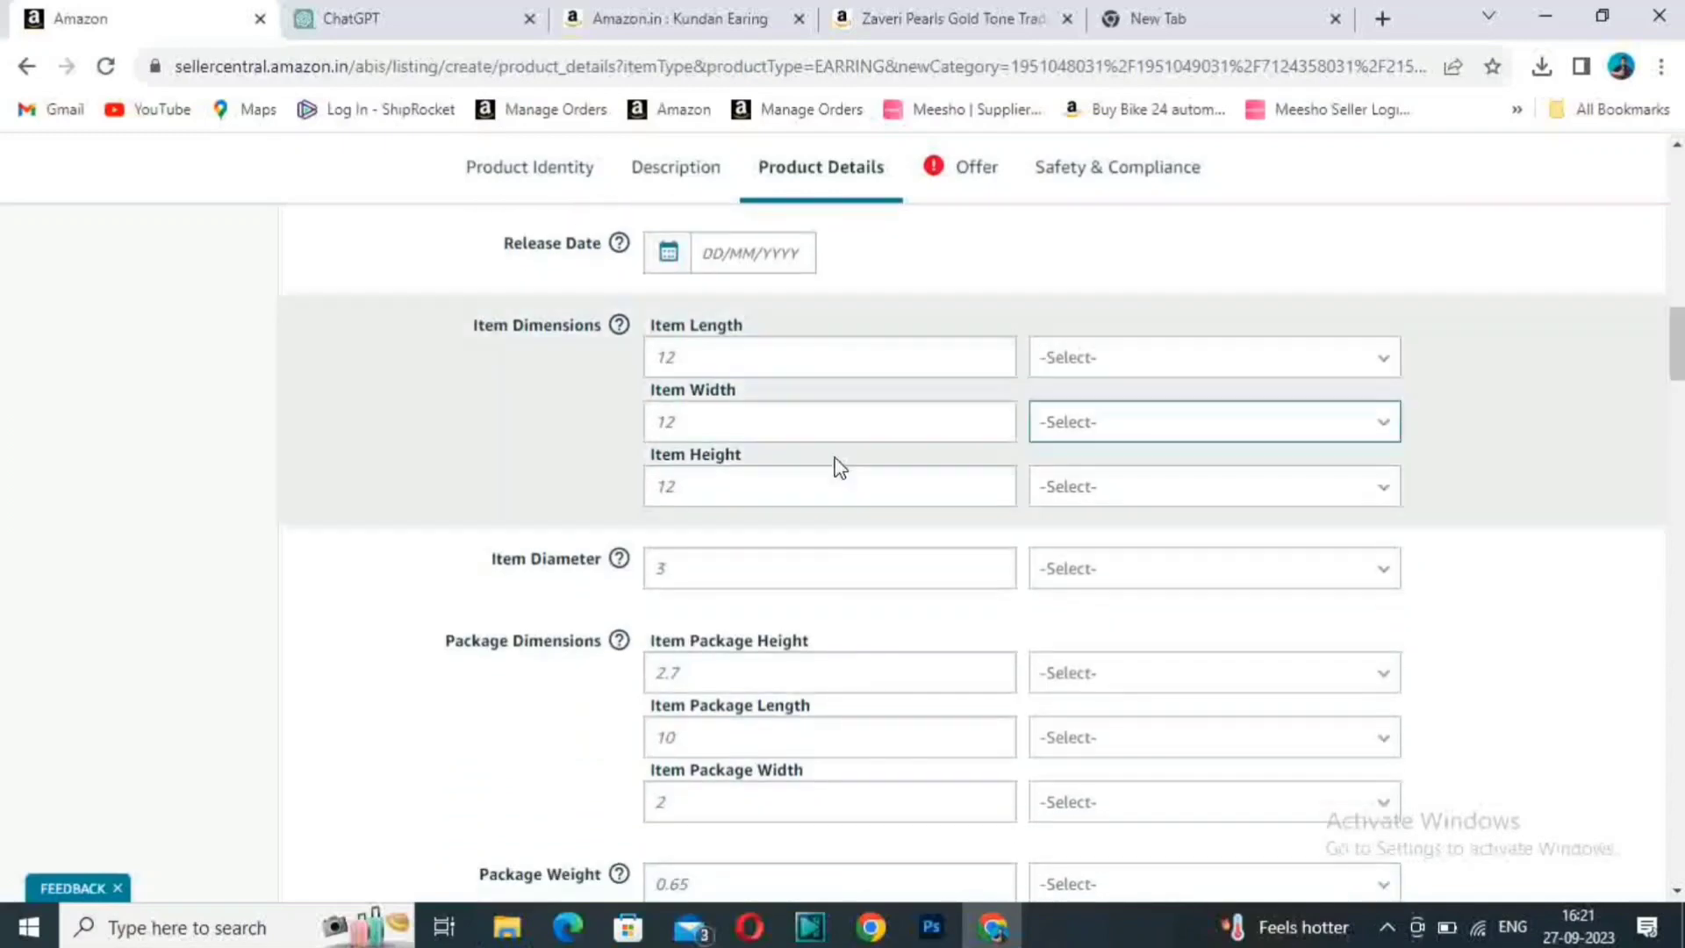
left_click(840, 356)
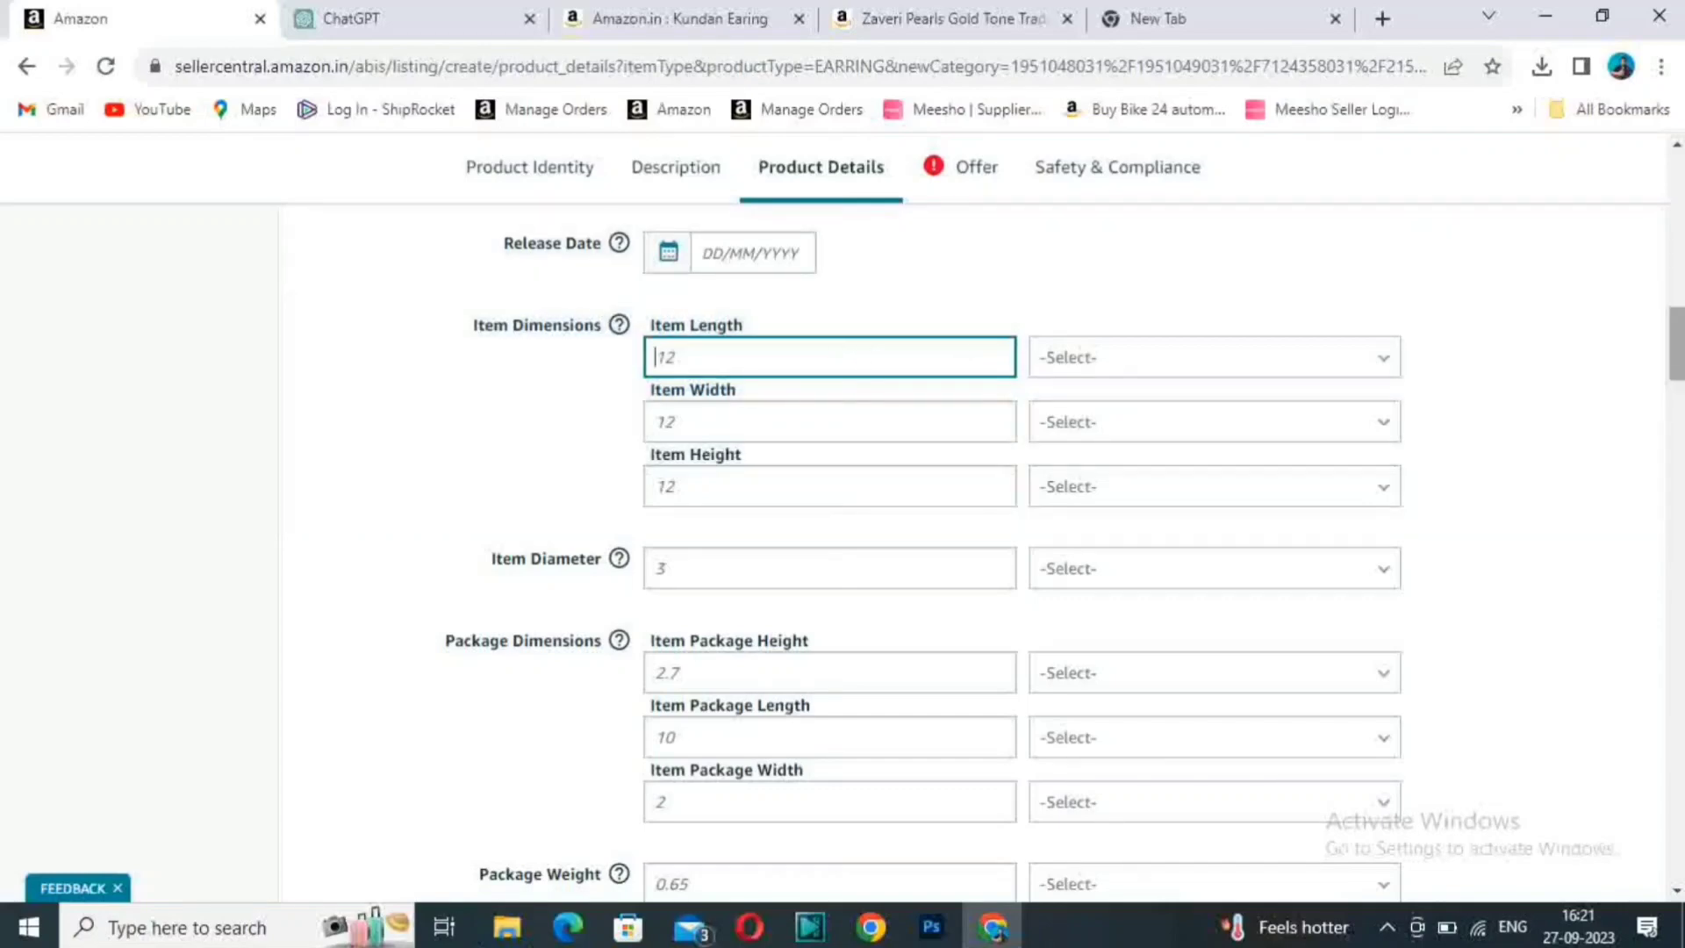
left_click_drag(1678, 346, 1679, 353)
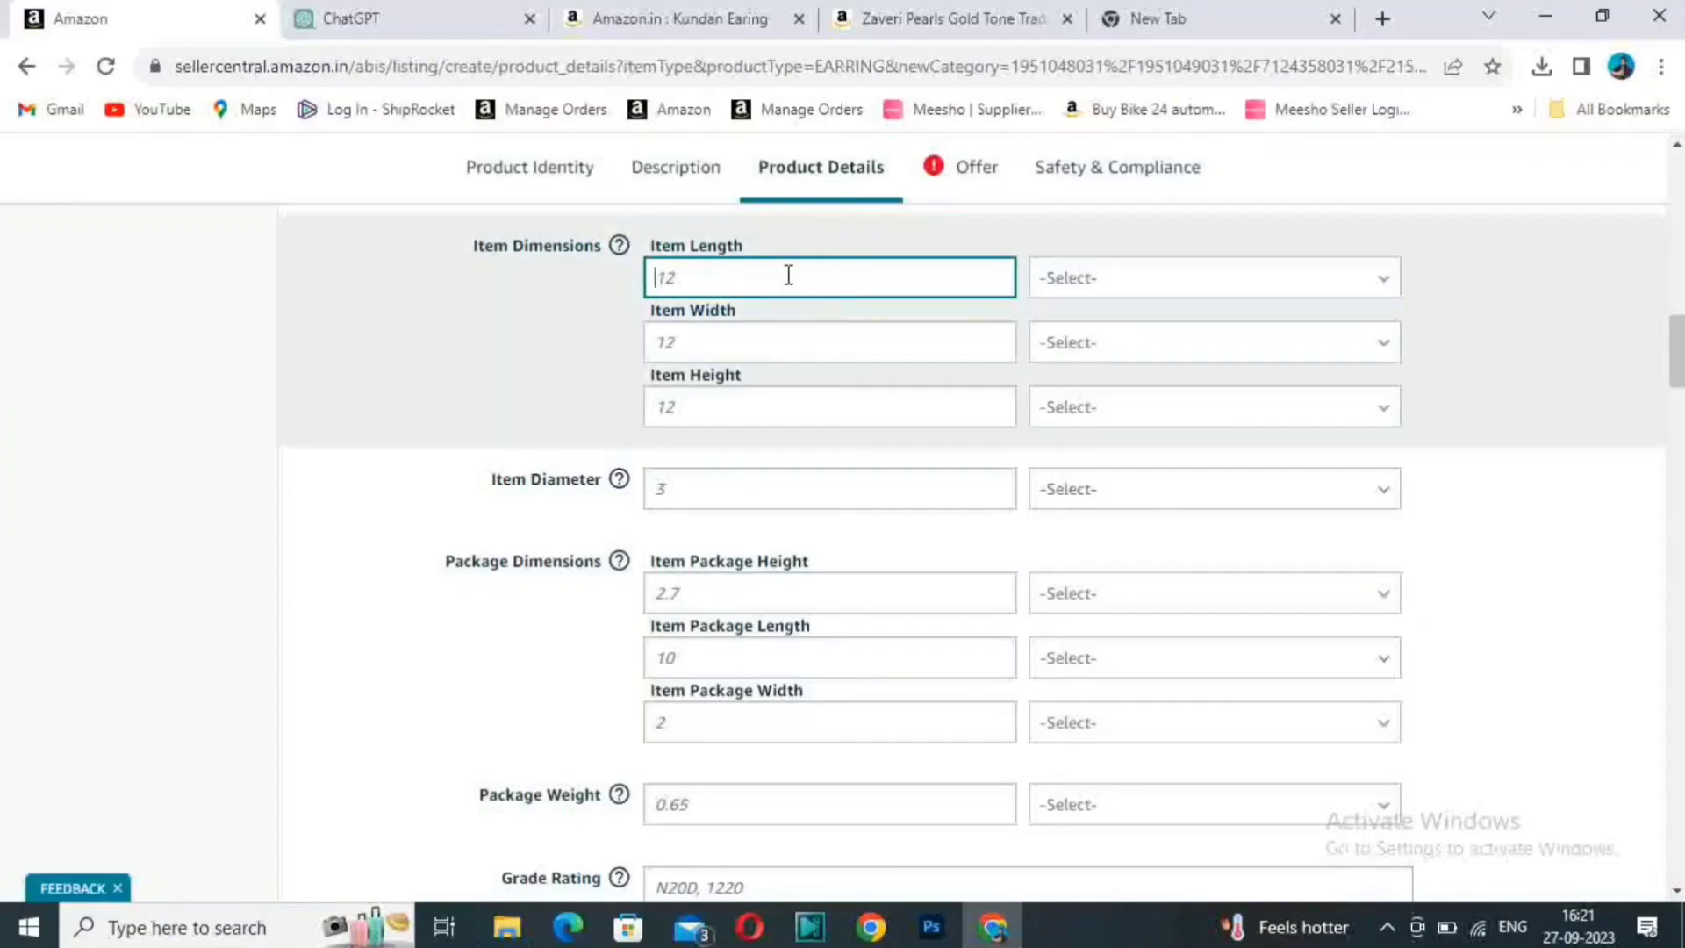
type("5")
left_click(1107, 290)
left_click(1071, 373)
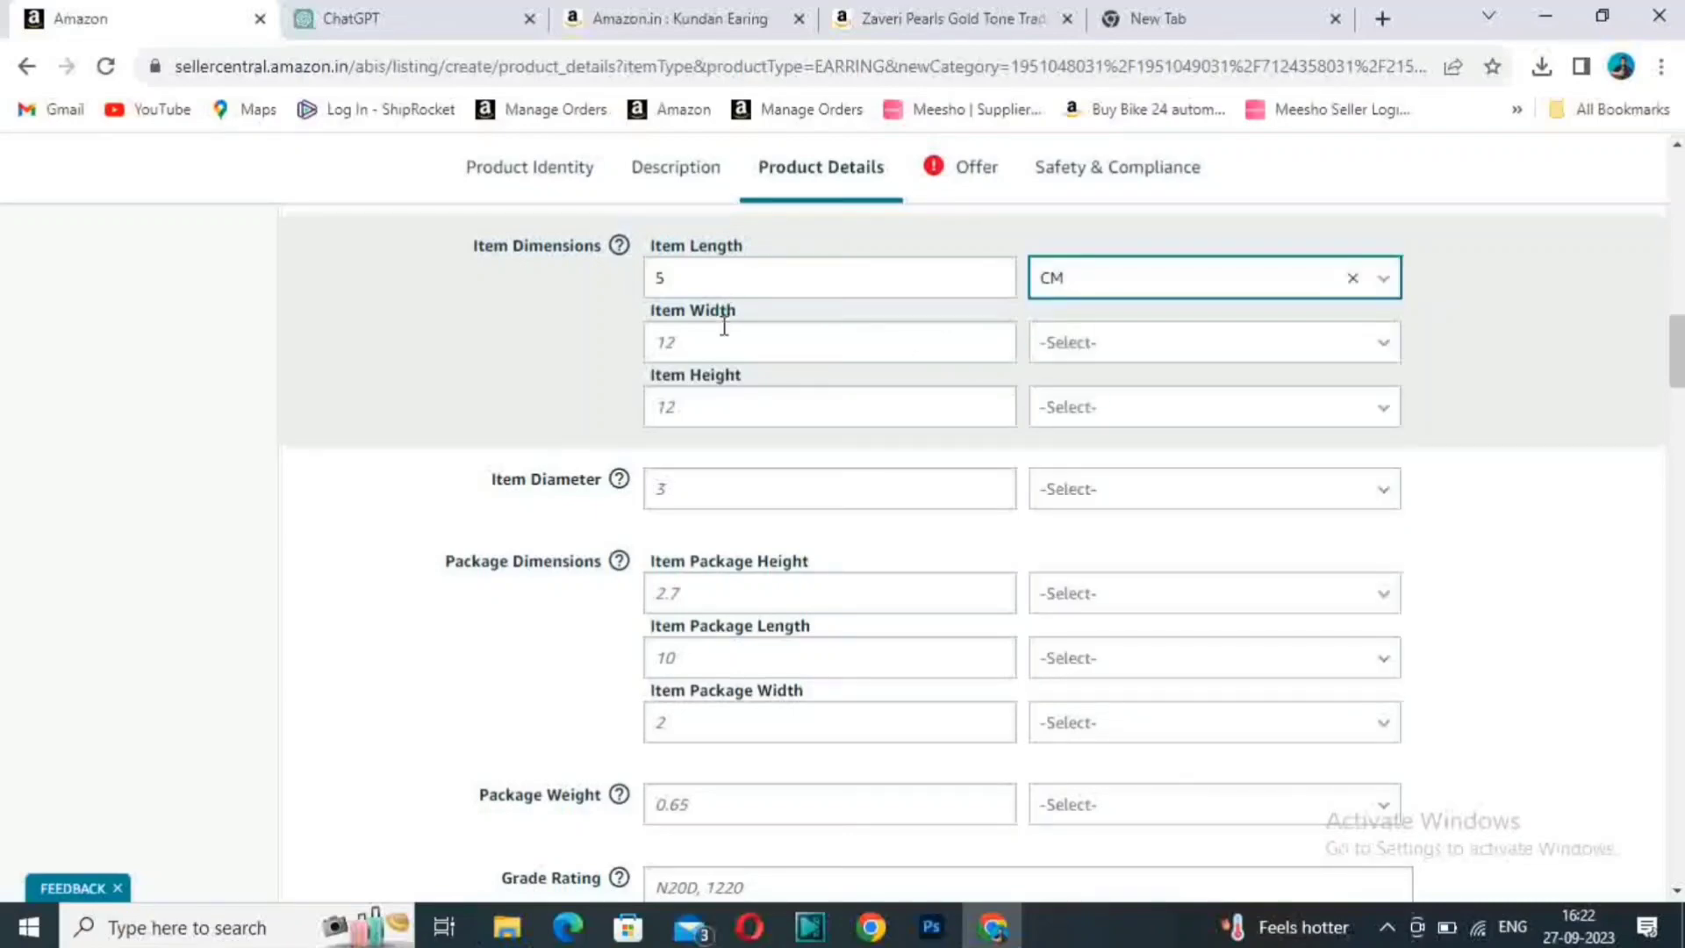
- Set the Item Width to 2 CM and the Item Height to 5 CM
left_click(718, 351)
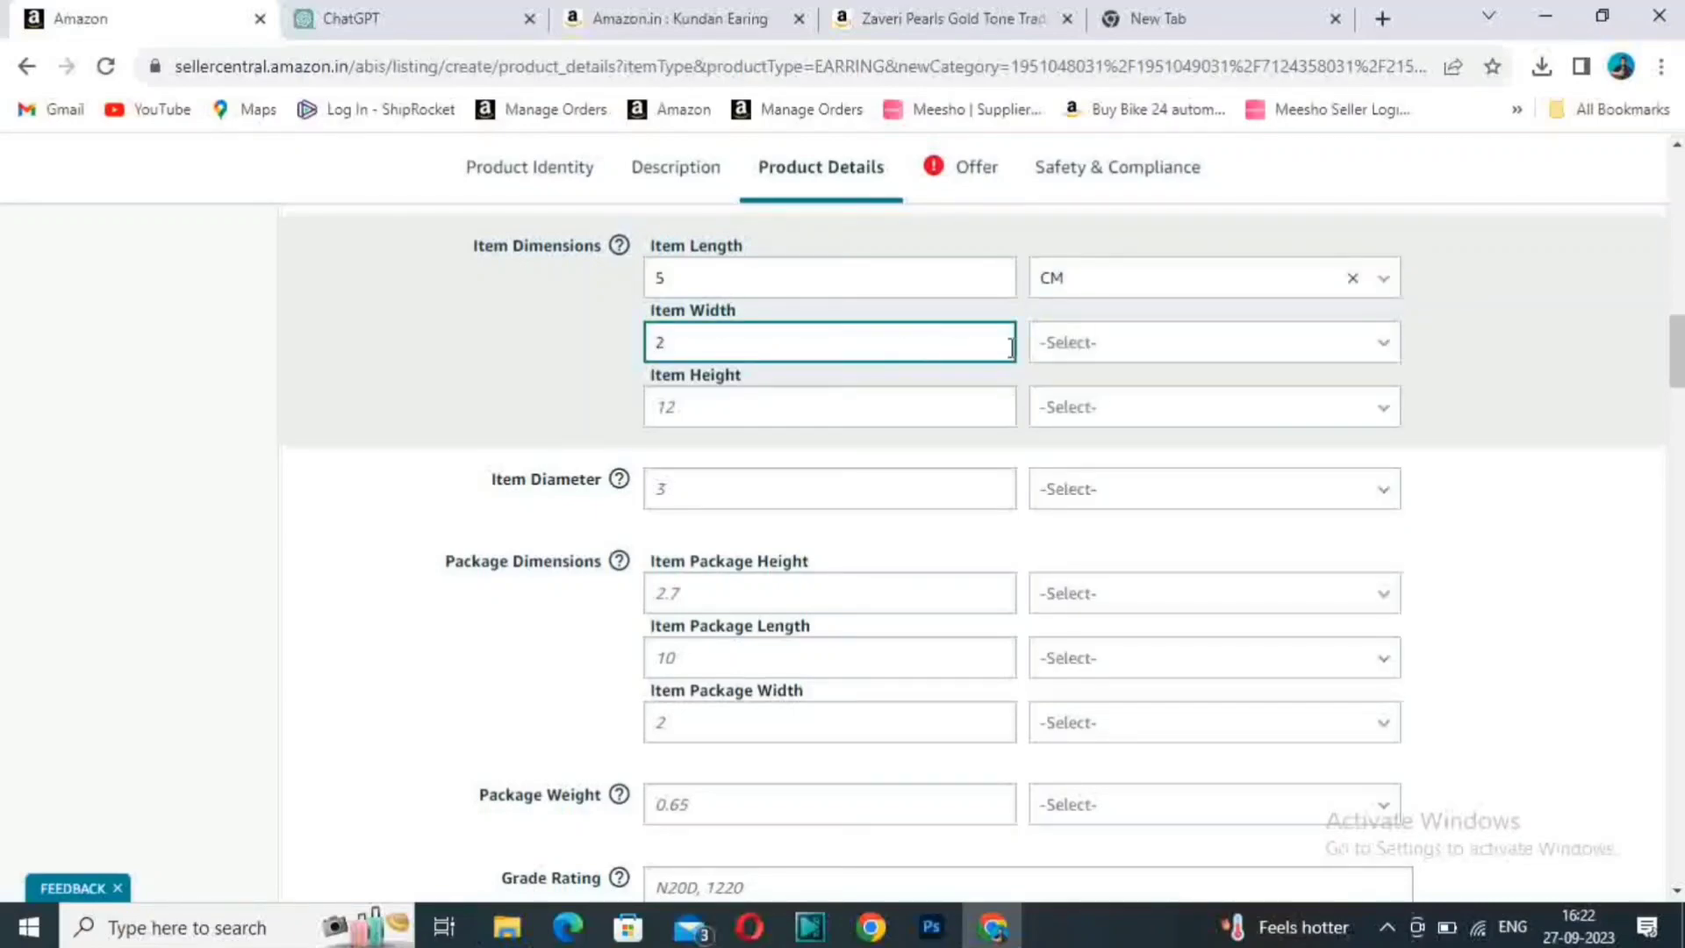
left_click(1141, 347)
left_click(1083, 434)
left_click(818, 412)
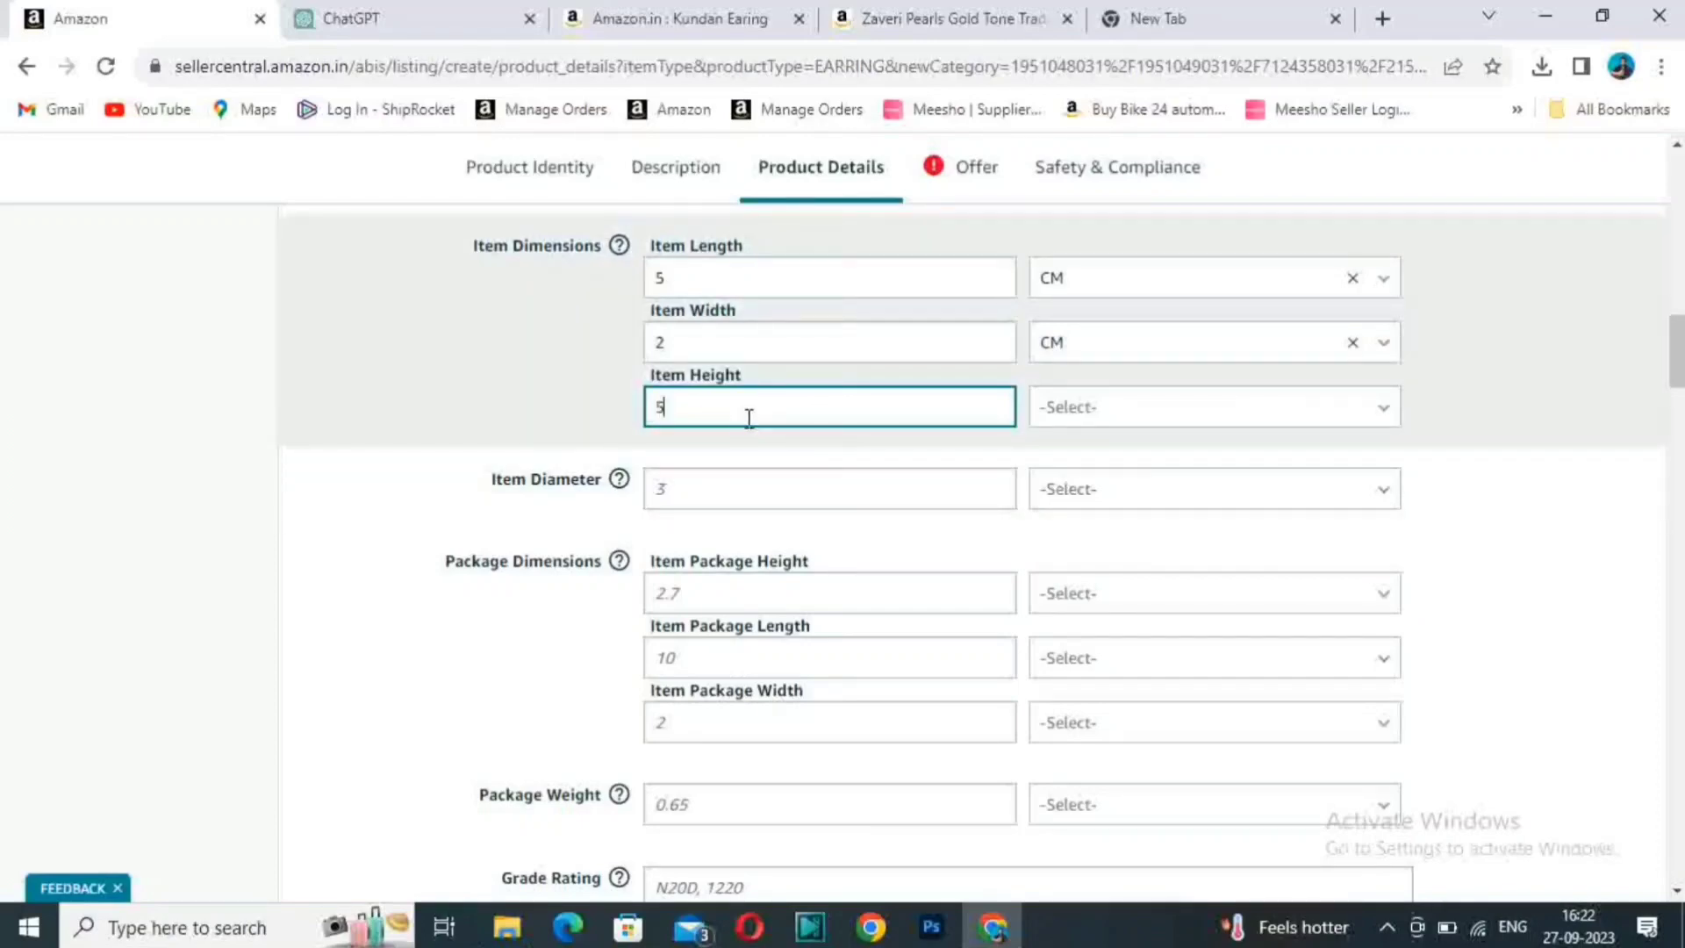
left_click(1160, 419)
left_click(1089, 498)
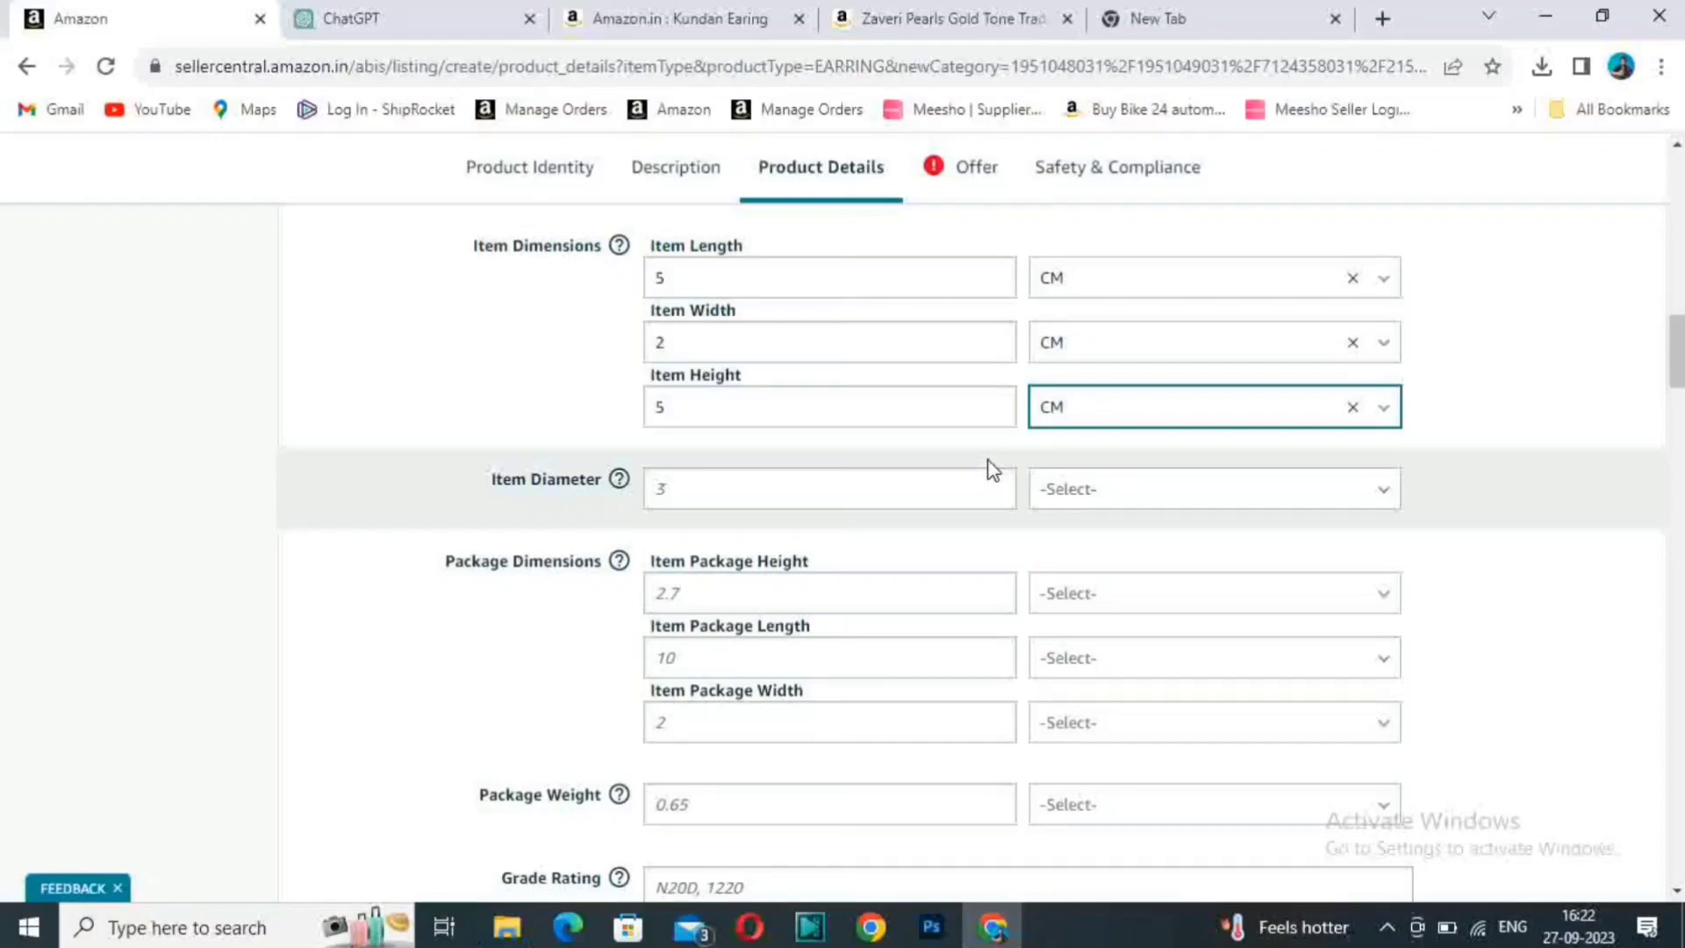
left_click(1165, 406)
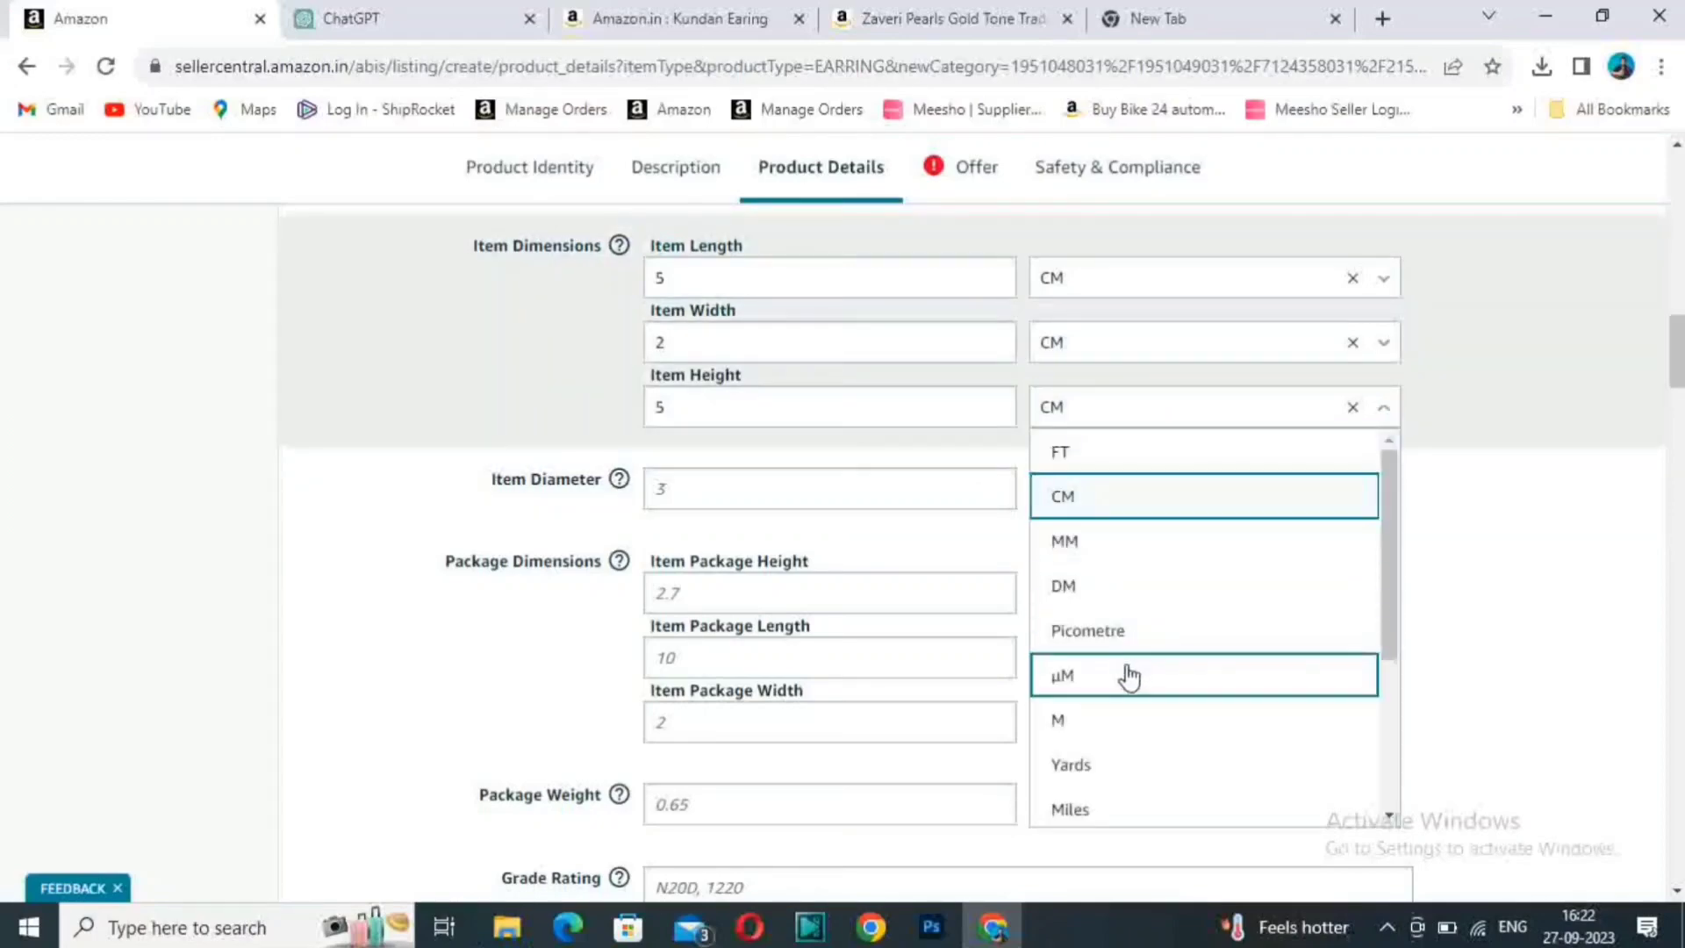
left_click(1629, 474)
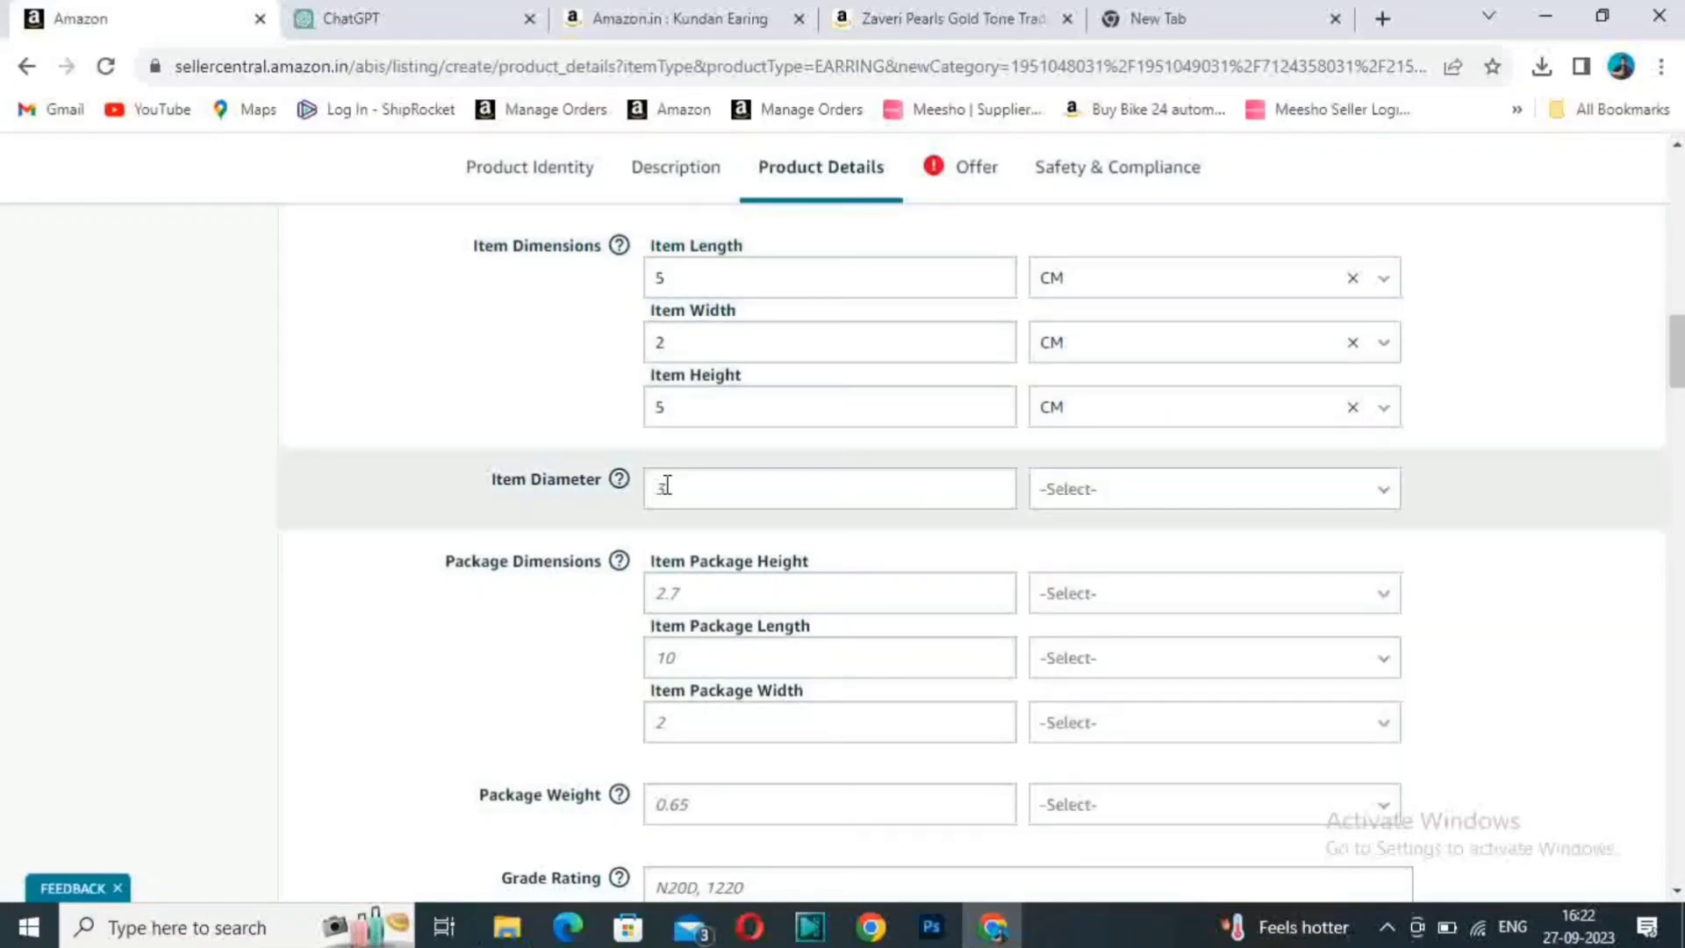
- Set the Item Diameter to 4 CM
left_click(738, 487)
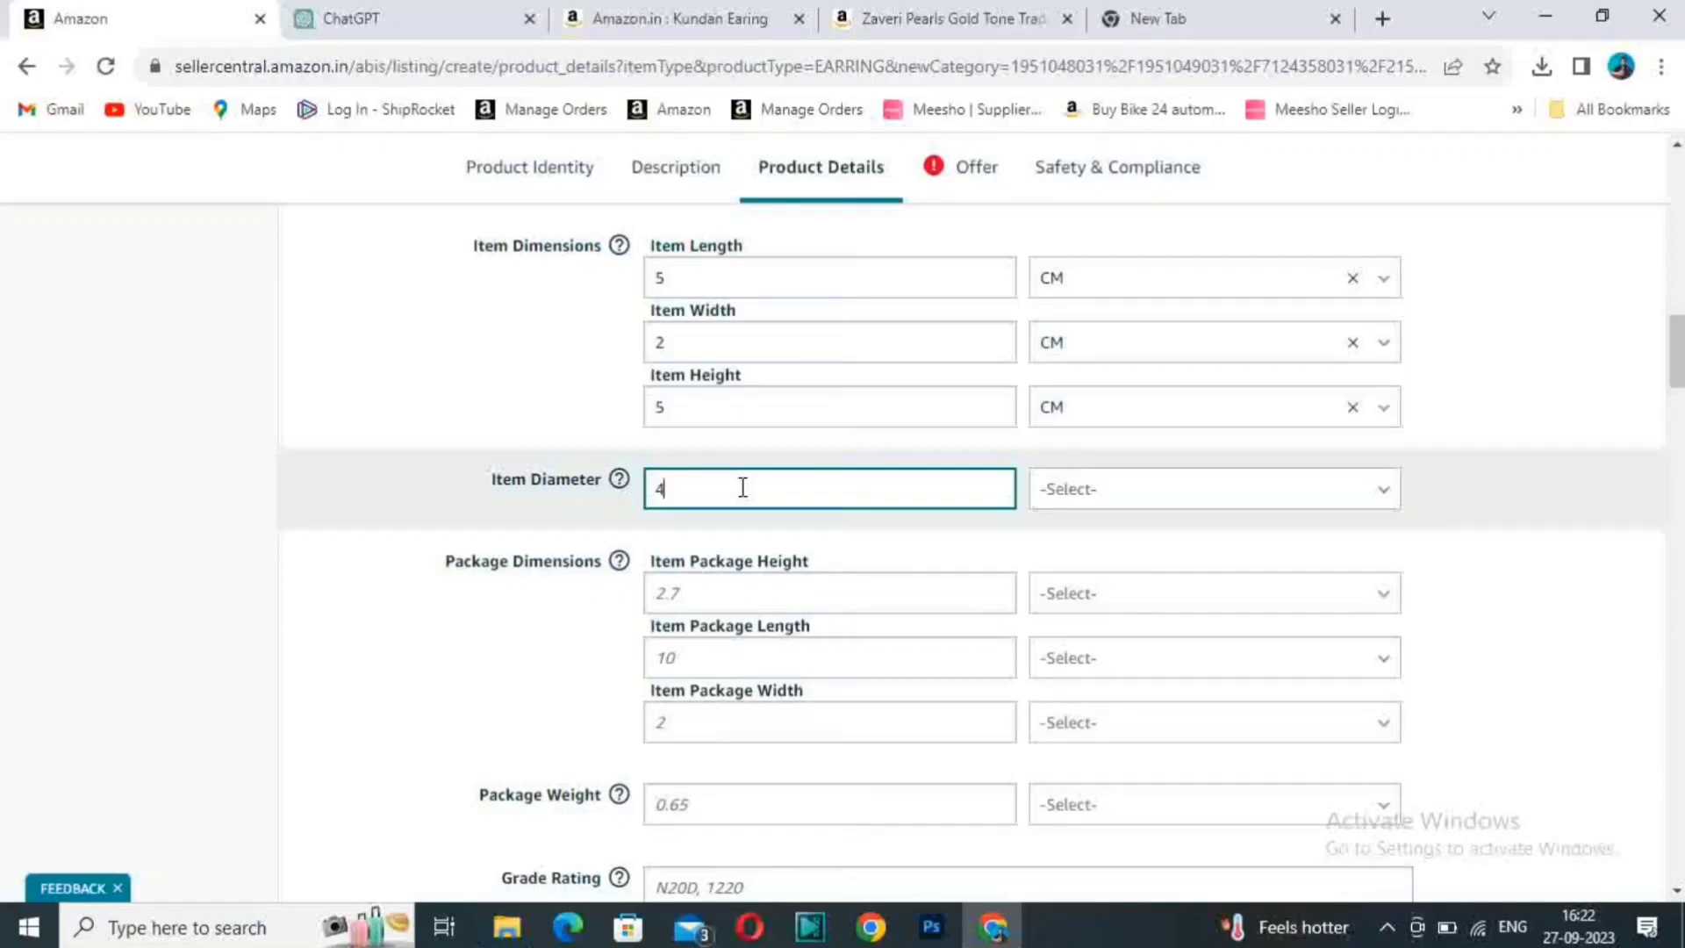
left_click(1091, 488)
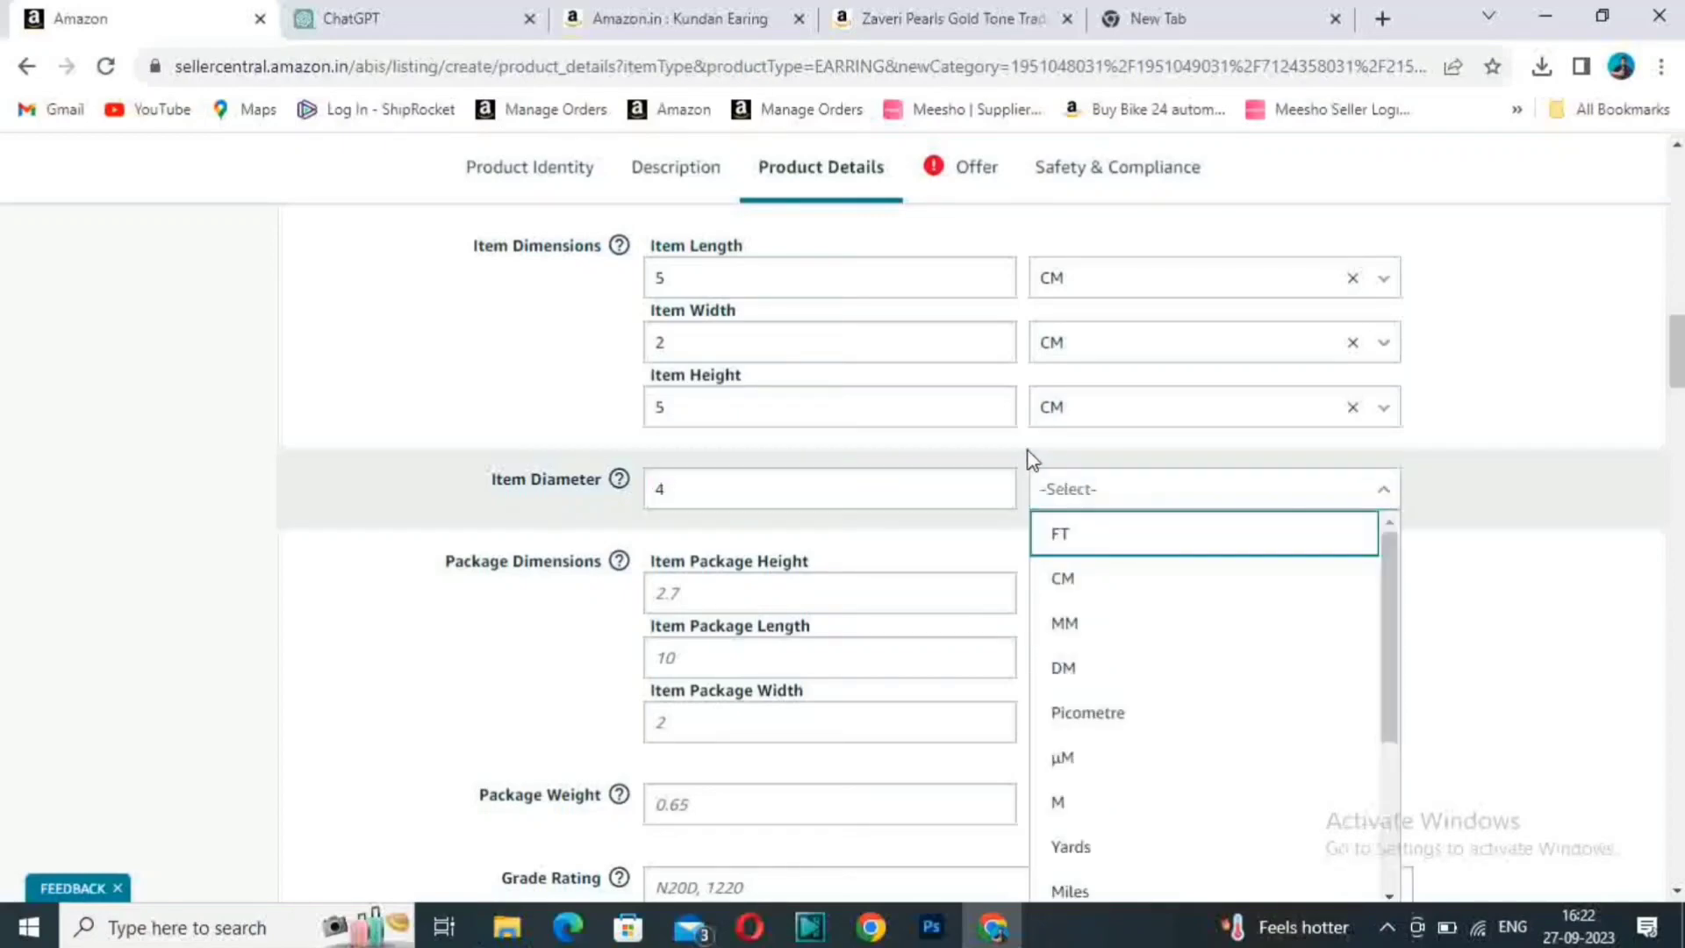
left_click(1109, 586)
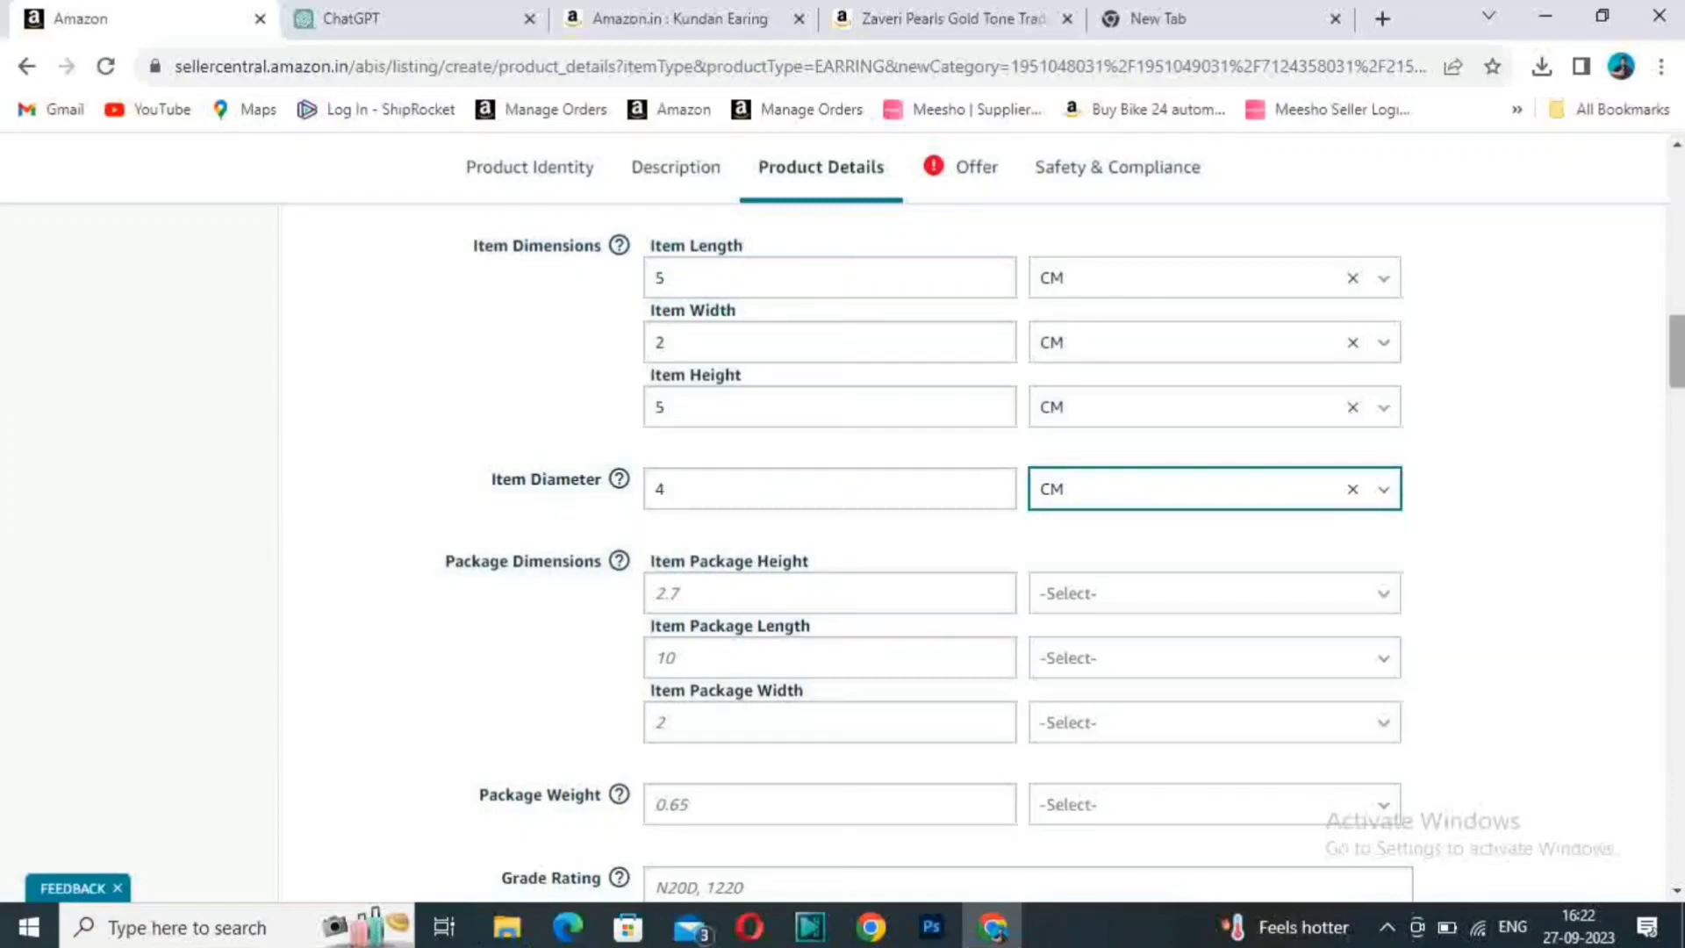
- Enter the Package Dimensions values: Item Package Height 5, Item Package Length 3 and Item Package Width 5
scroll(1678, 351, "down", 2)
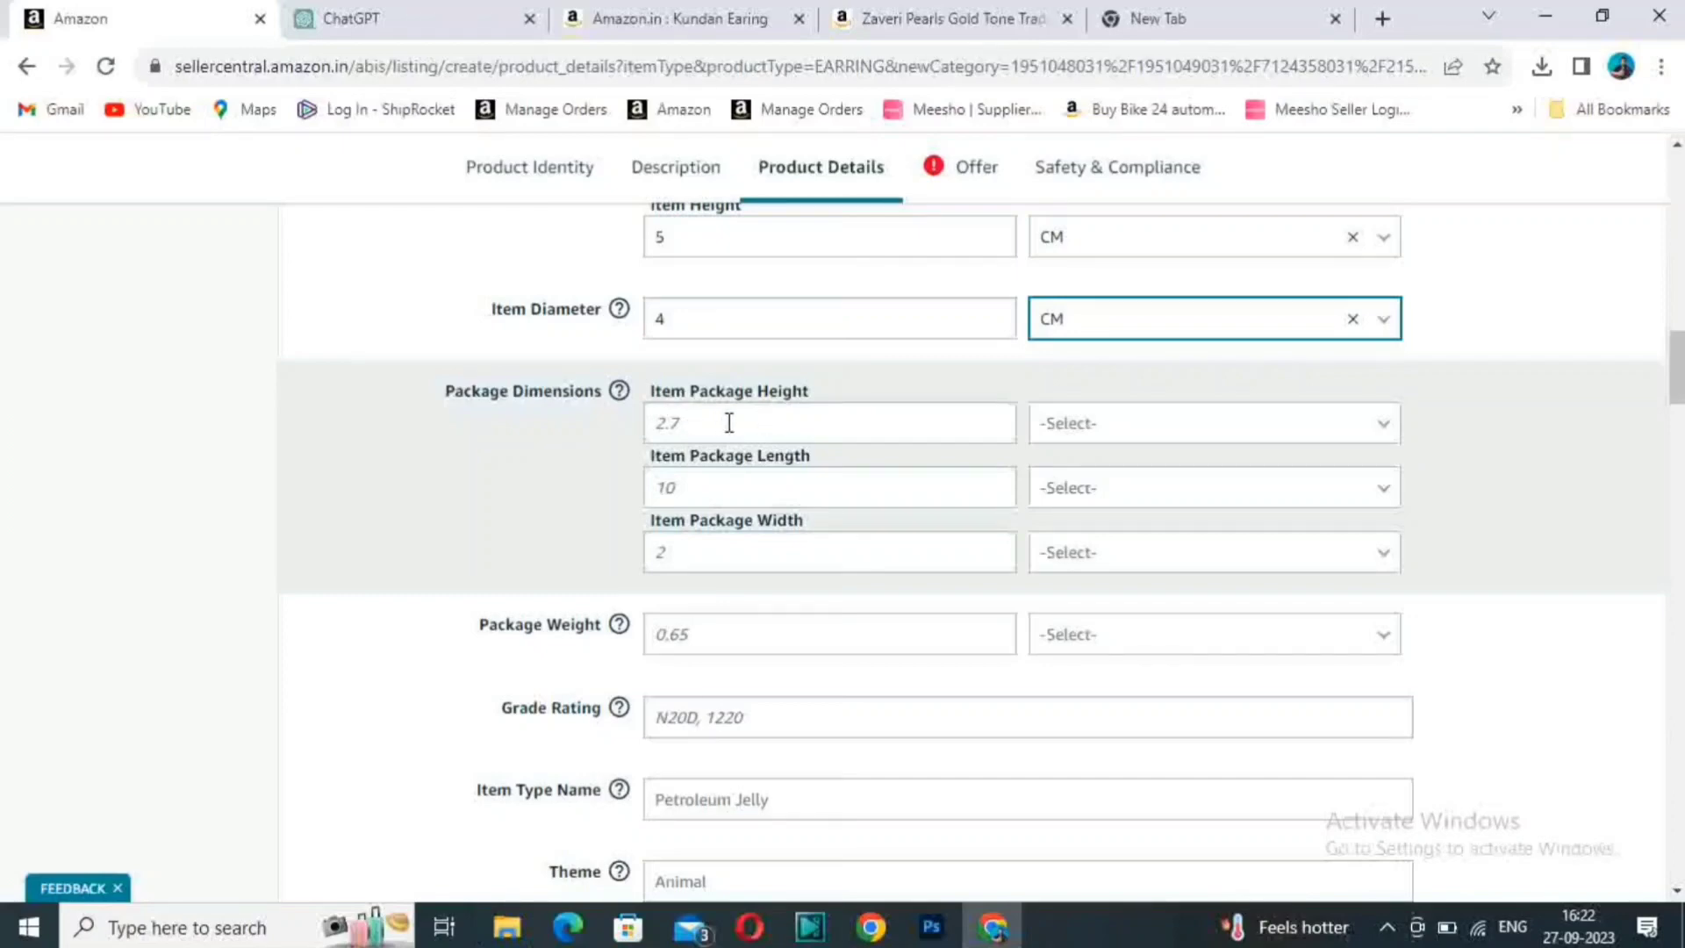
left_click(693, 423)
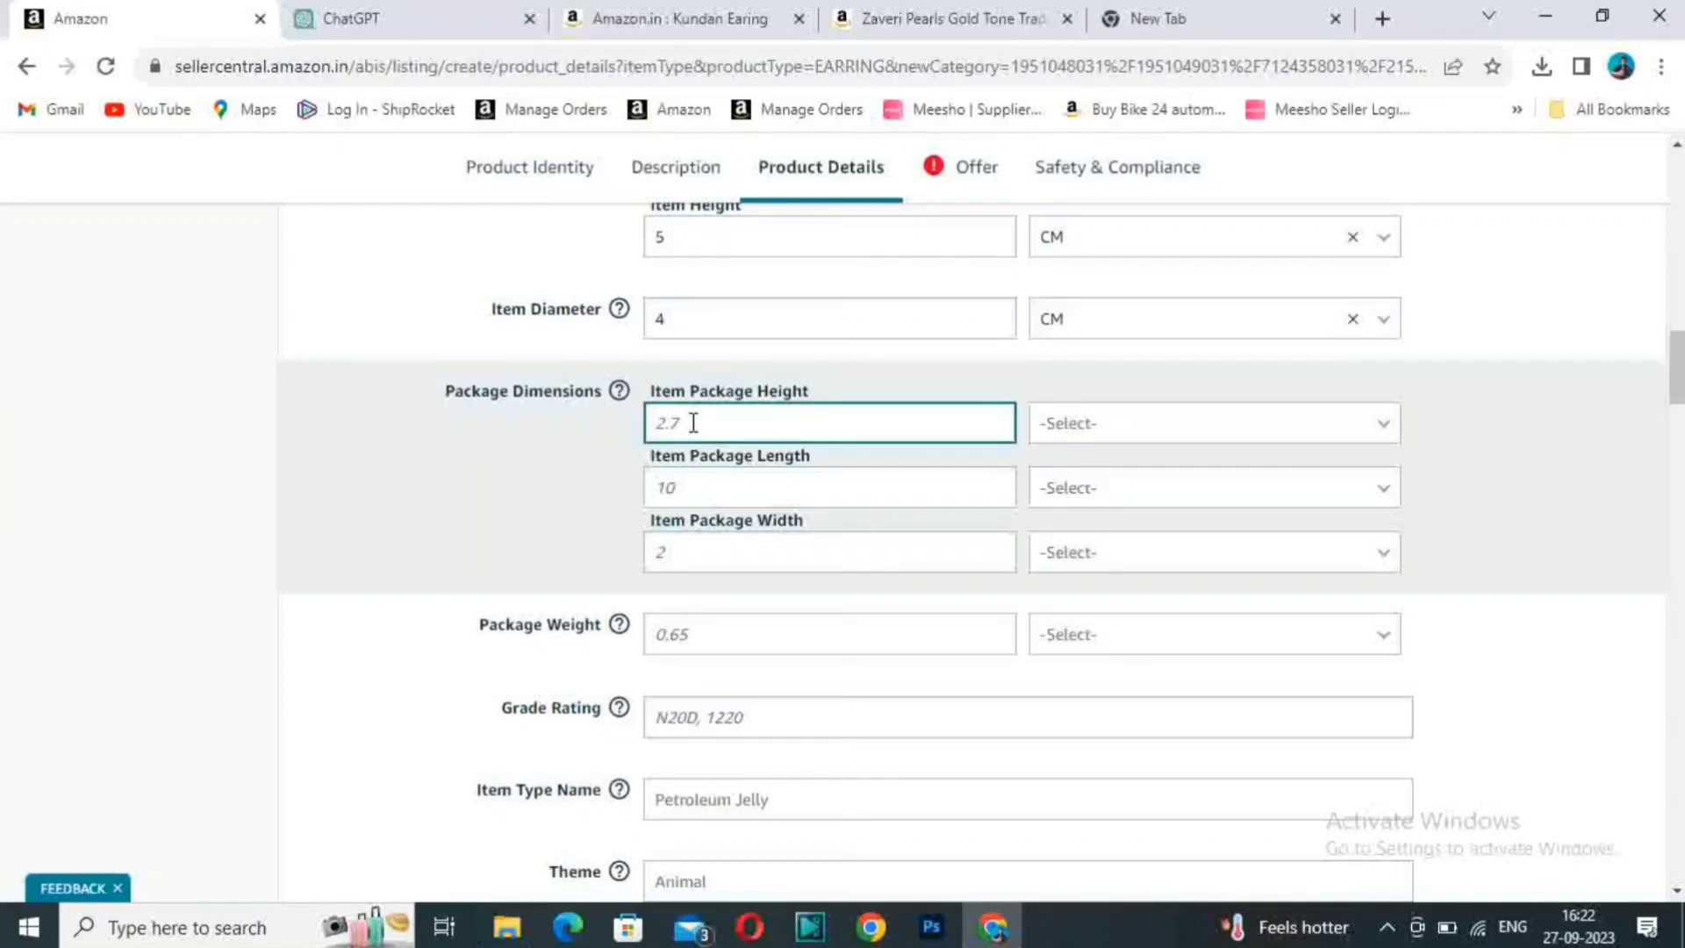
type("5")
left_click(690, 489)
type("2")
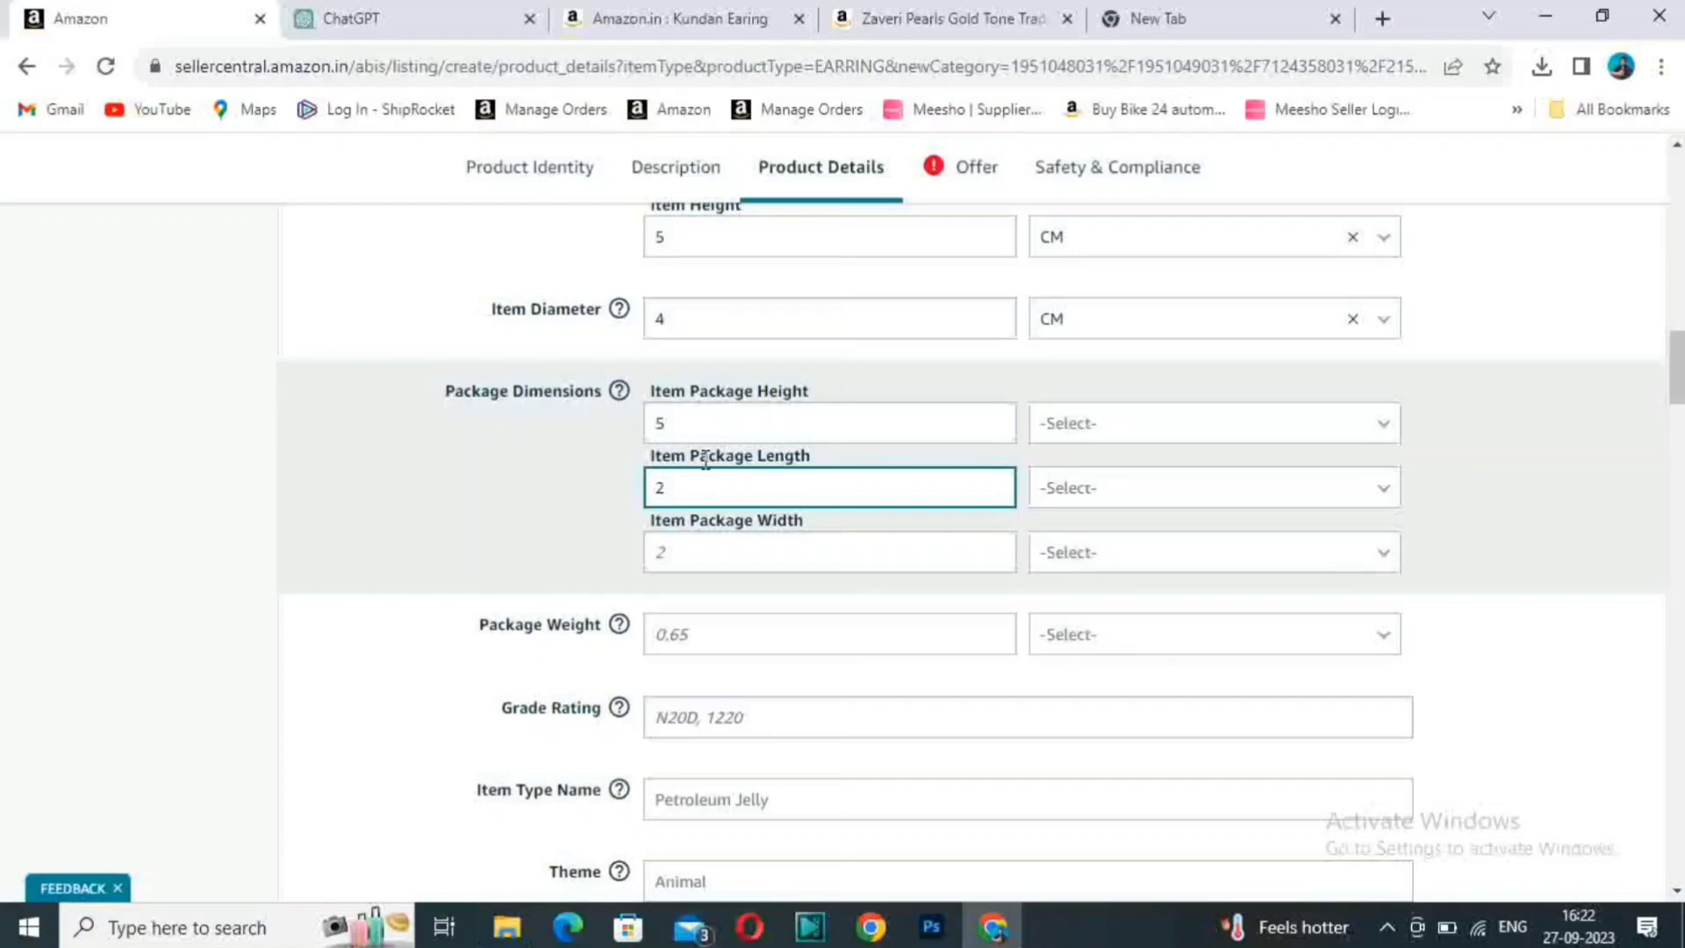
type("3")
left_click(790, 549)
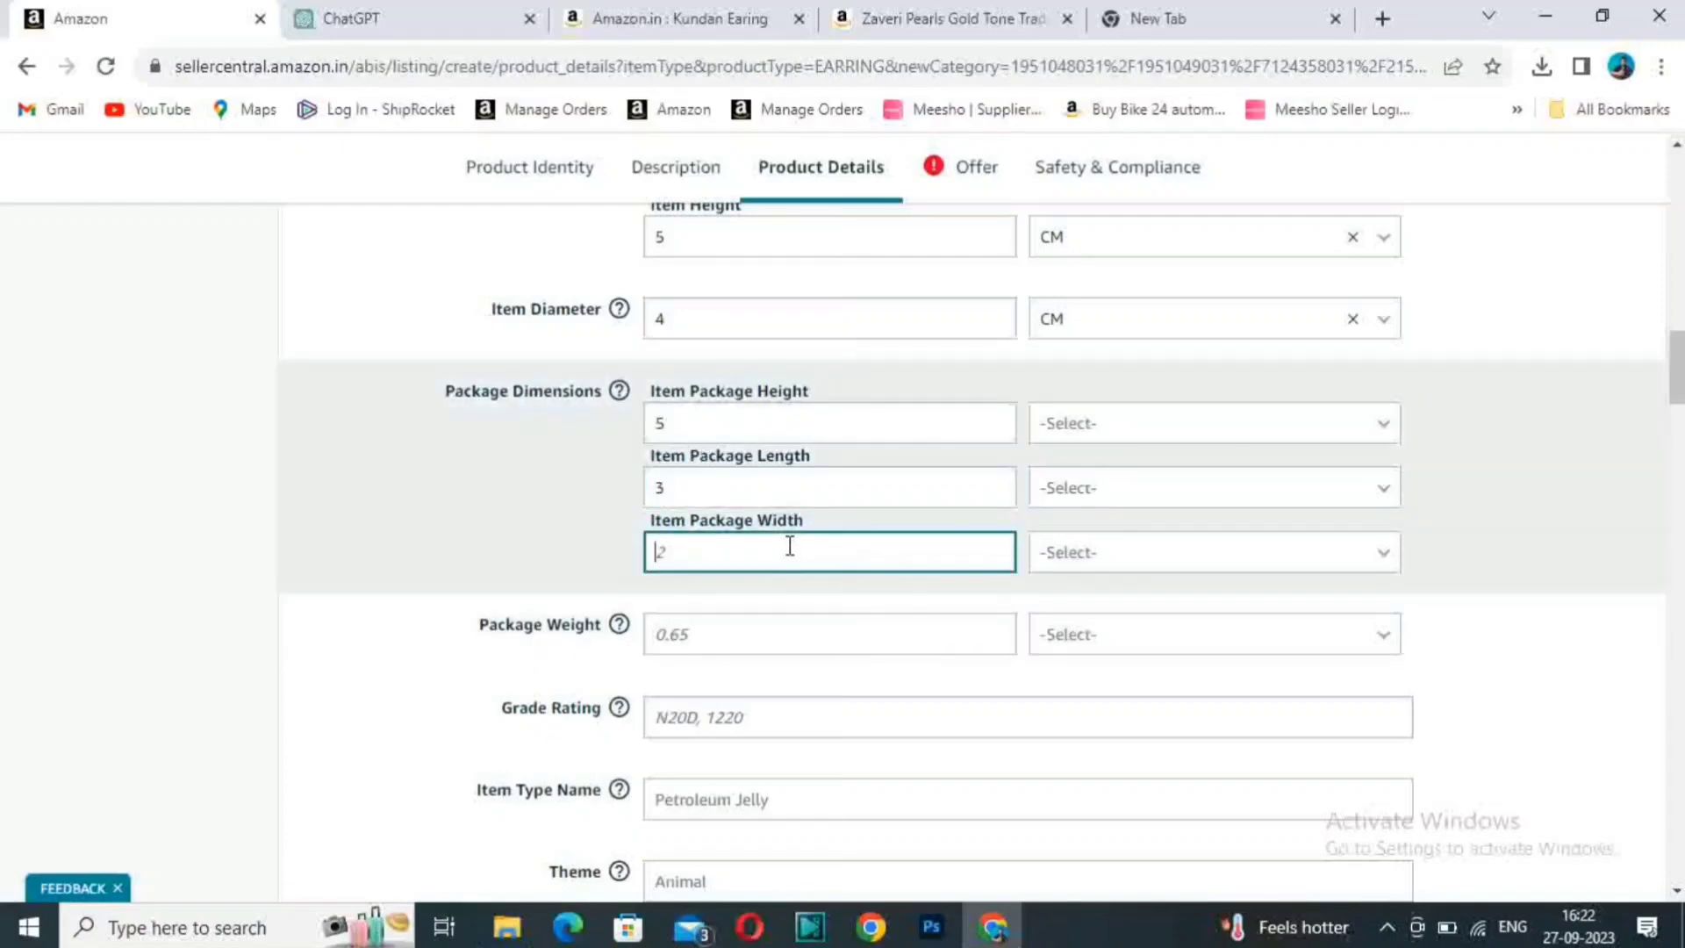
type("5")
- Set the unit of the Item Package Height, Length and Width to CM
left_click(1290, 424)
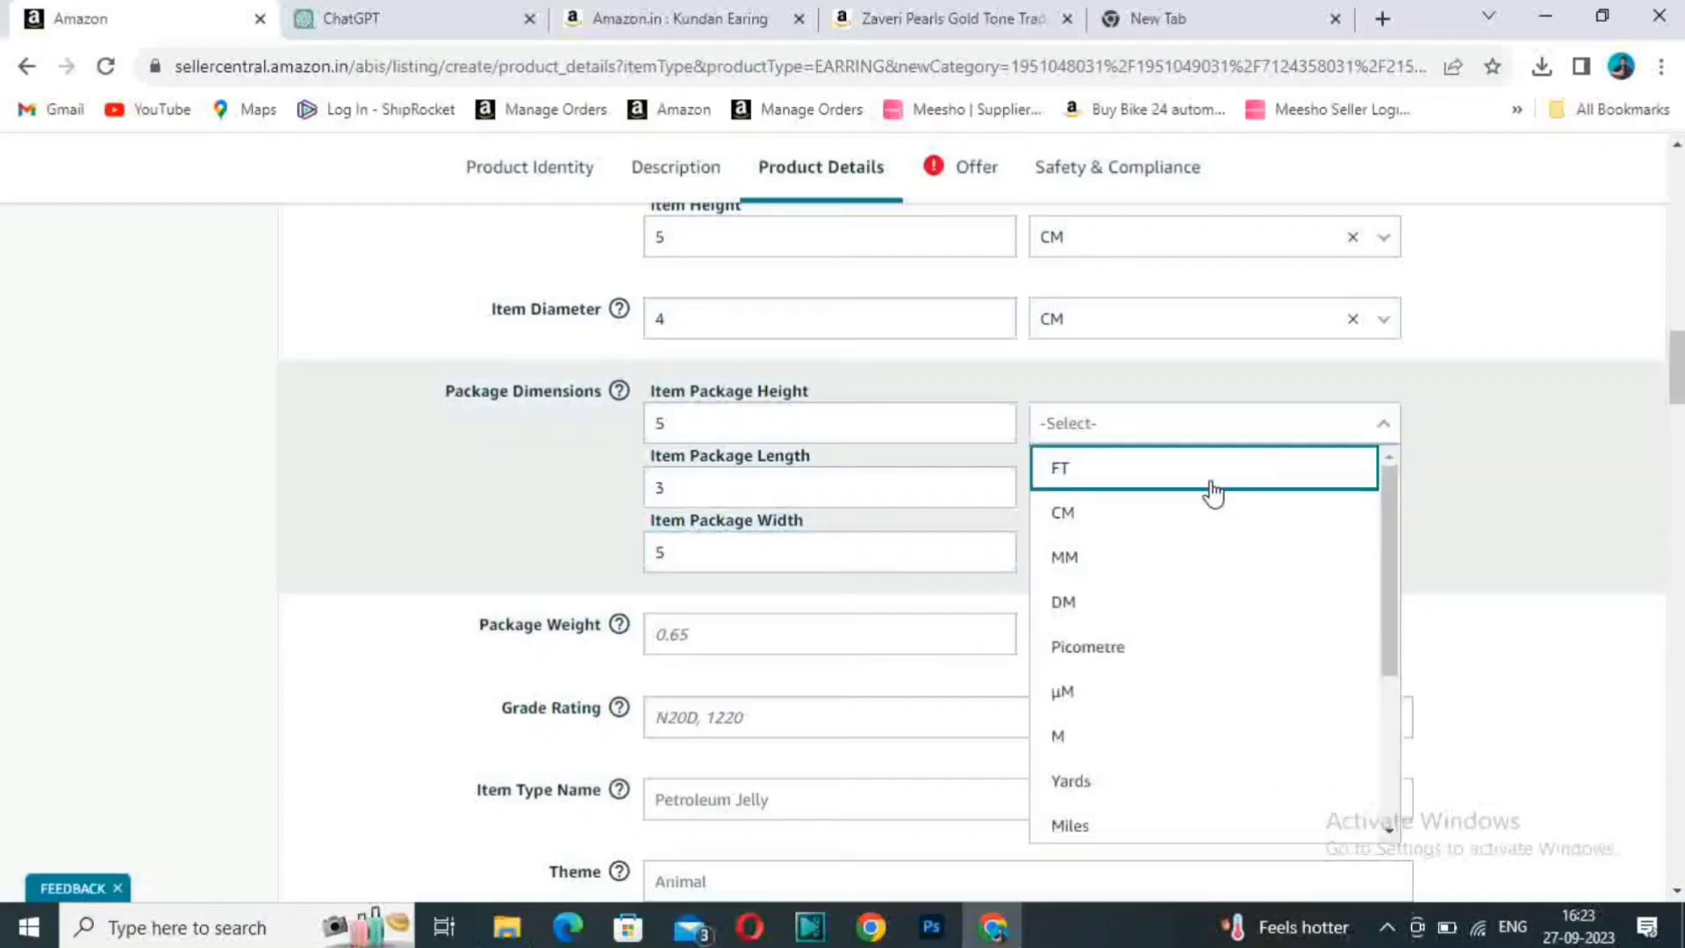
left_click(1145, 524)
left_click(1140, 497)
left_click(1107, 583)
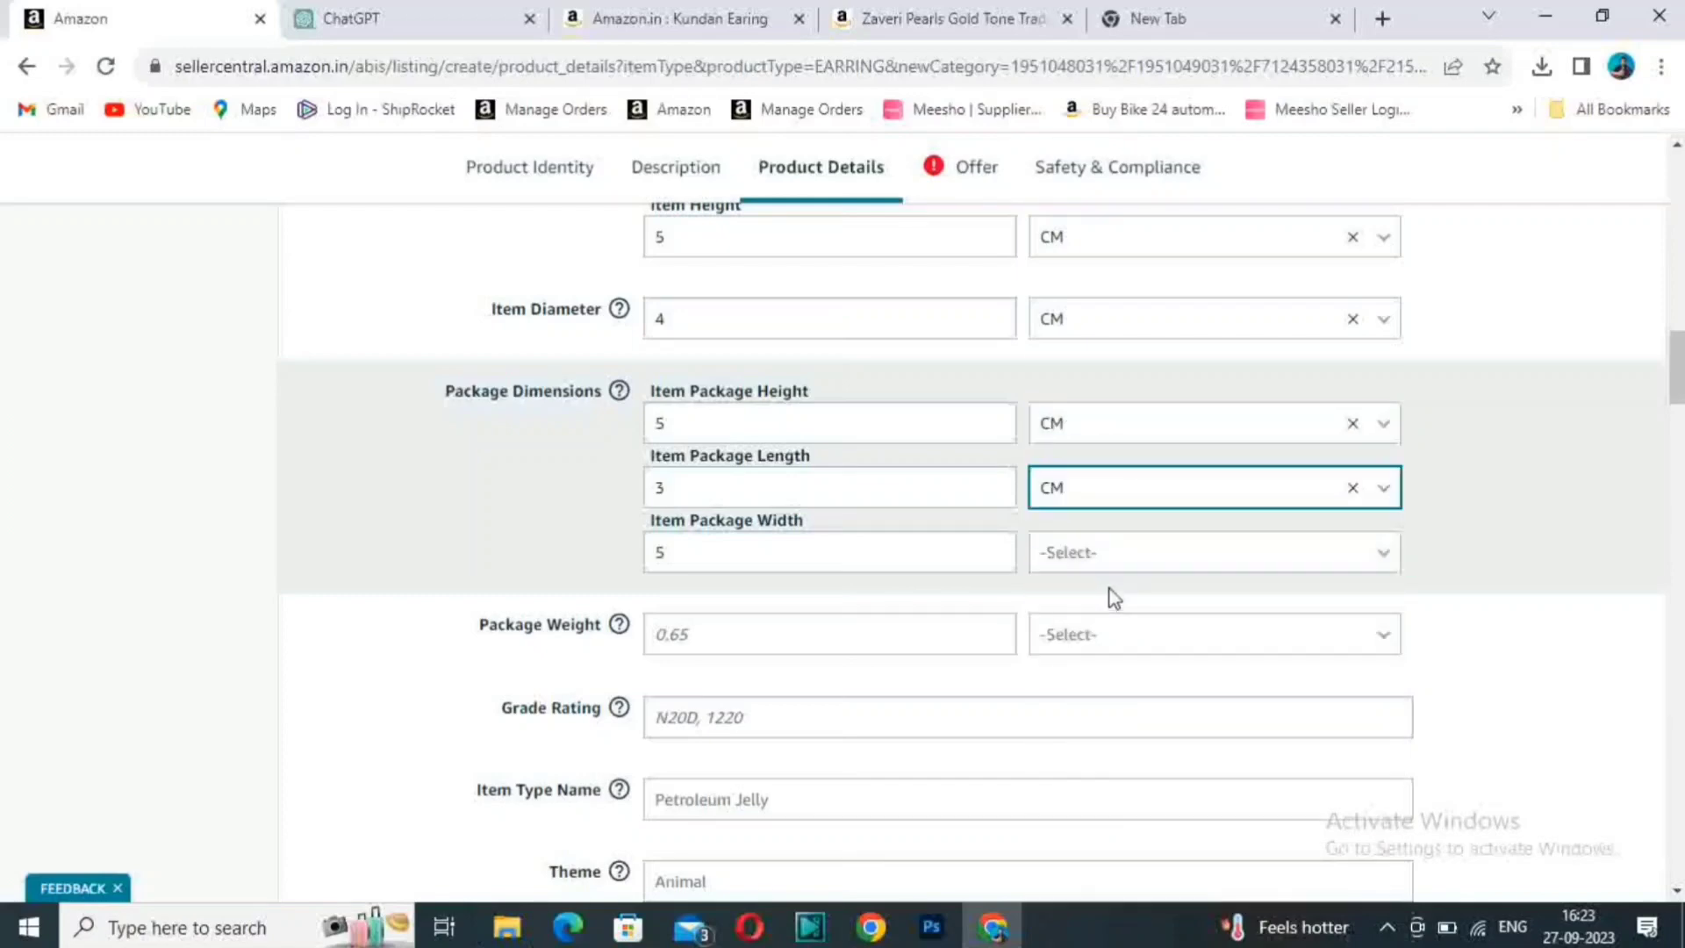
left_click(1167, 555)
left_click(1098, 643)
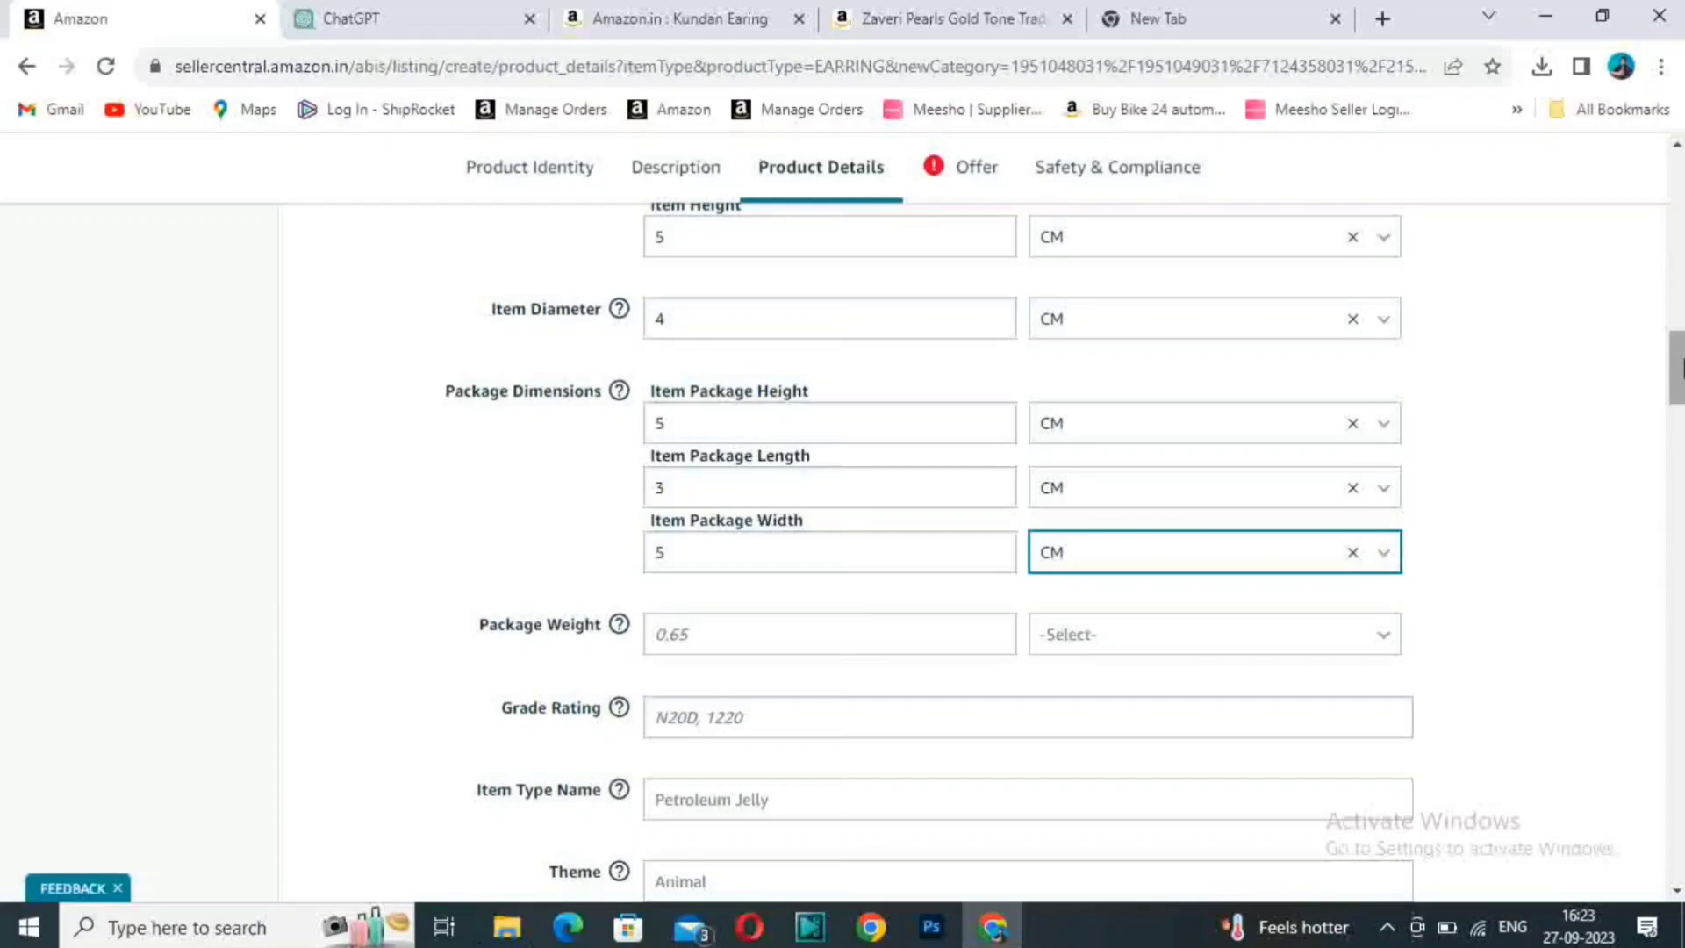
- Set the Package Weight to 250 GR
scroll(911, 403, "down", 3)
left_click(788, 396)
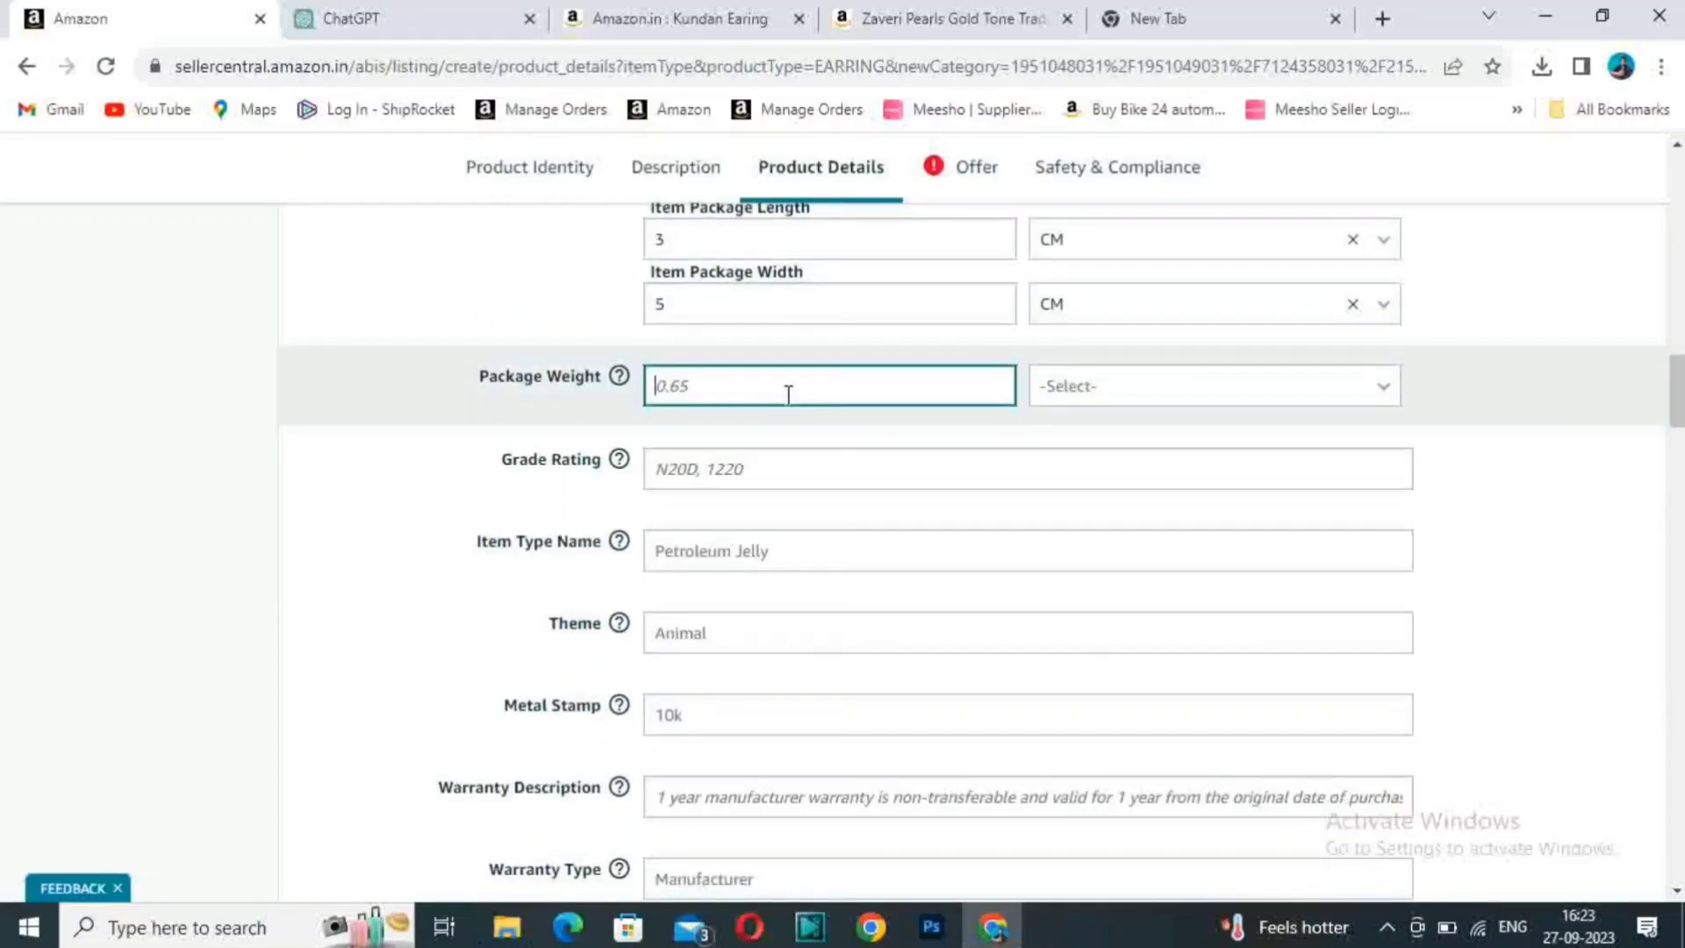
type("4")
key("BackSpace")
type("250")
left_click(1246, 400)
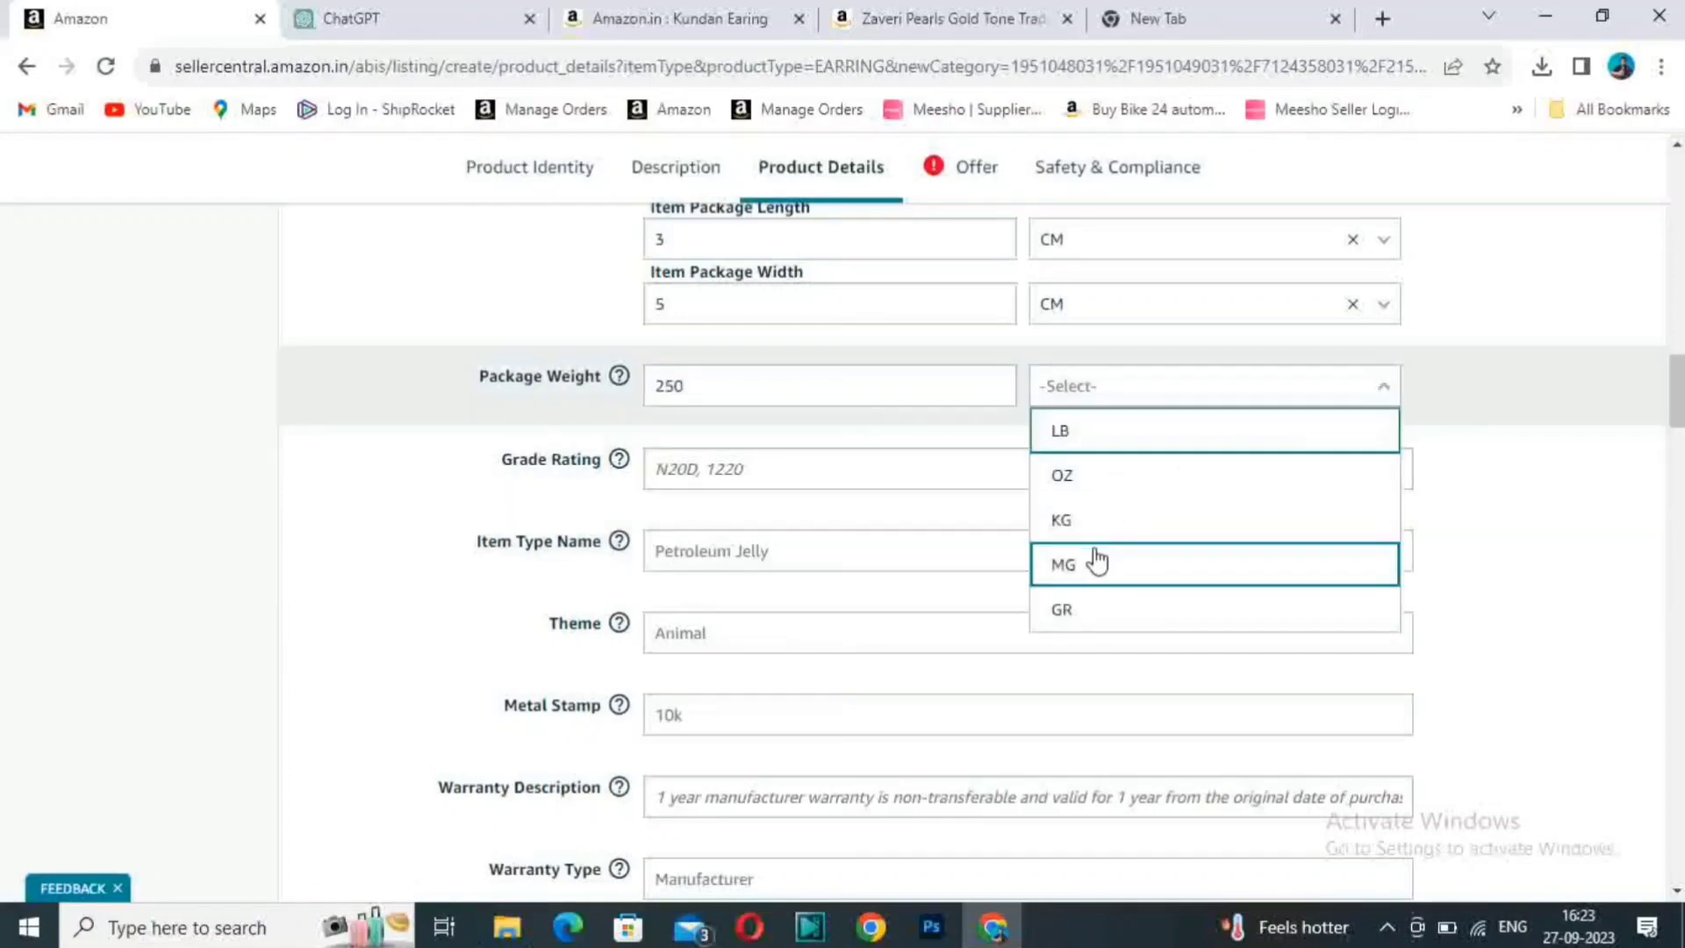
left_click(1119, 619)
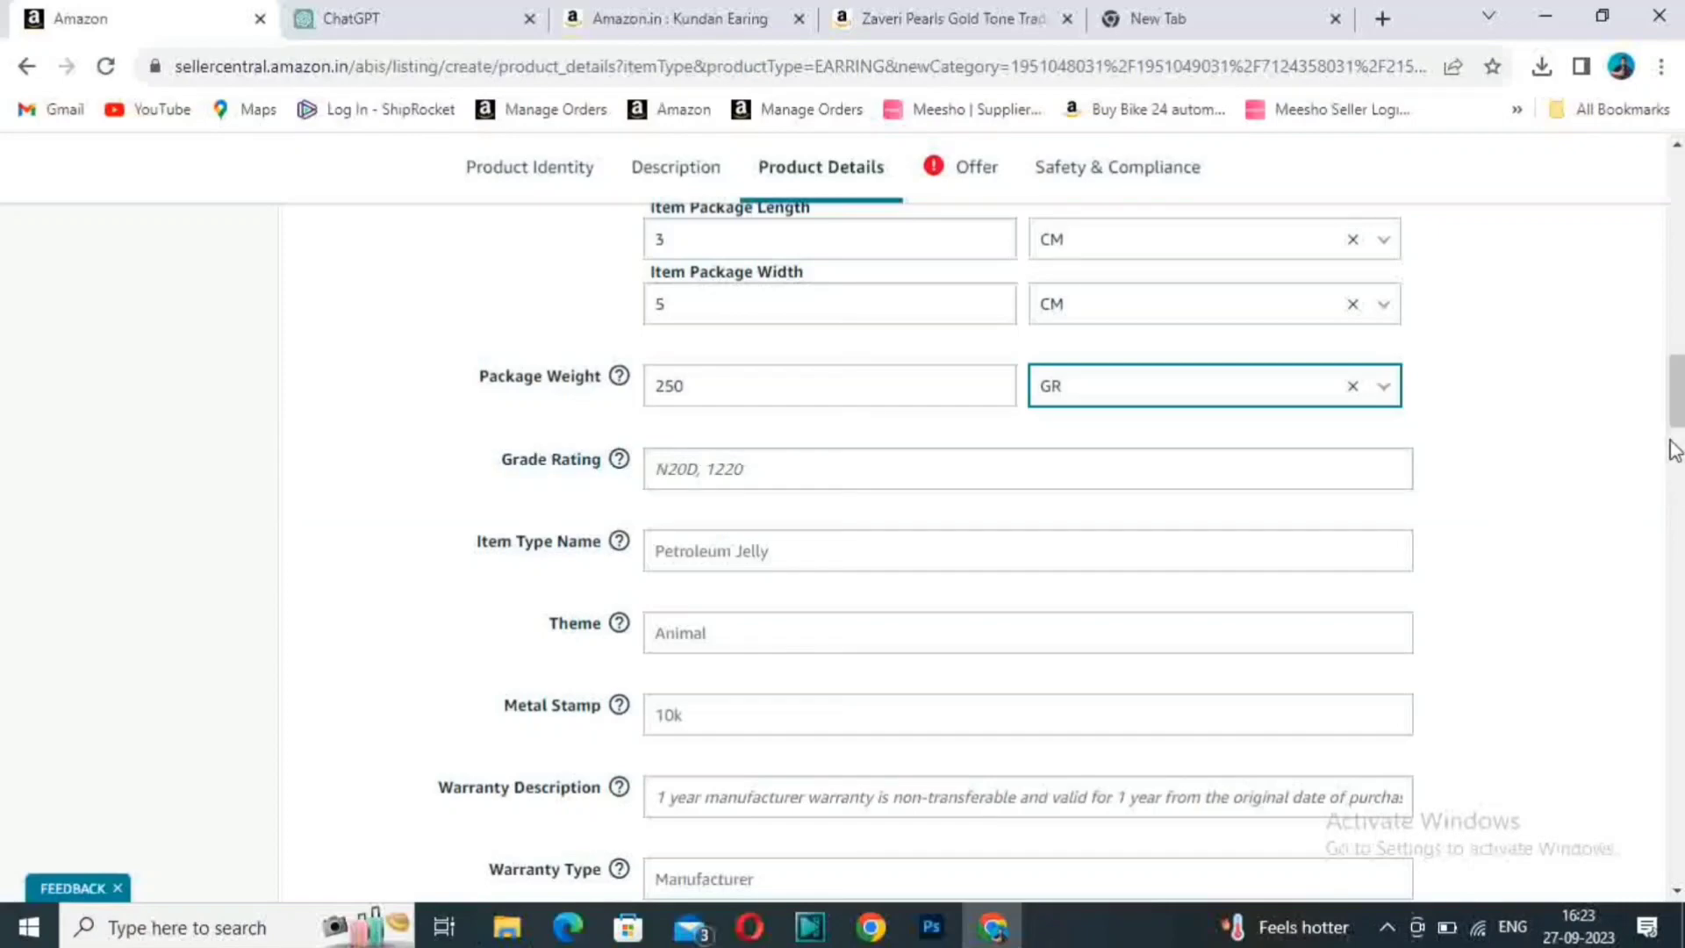
- Look over the remaining Product Details fields without filling them in, and go to the Offer section
left_click_drag(1676, 389, 1676, 414)
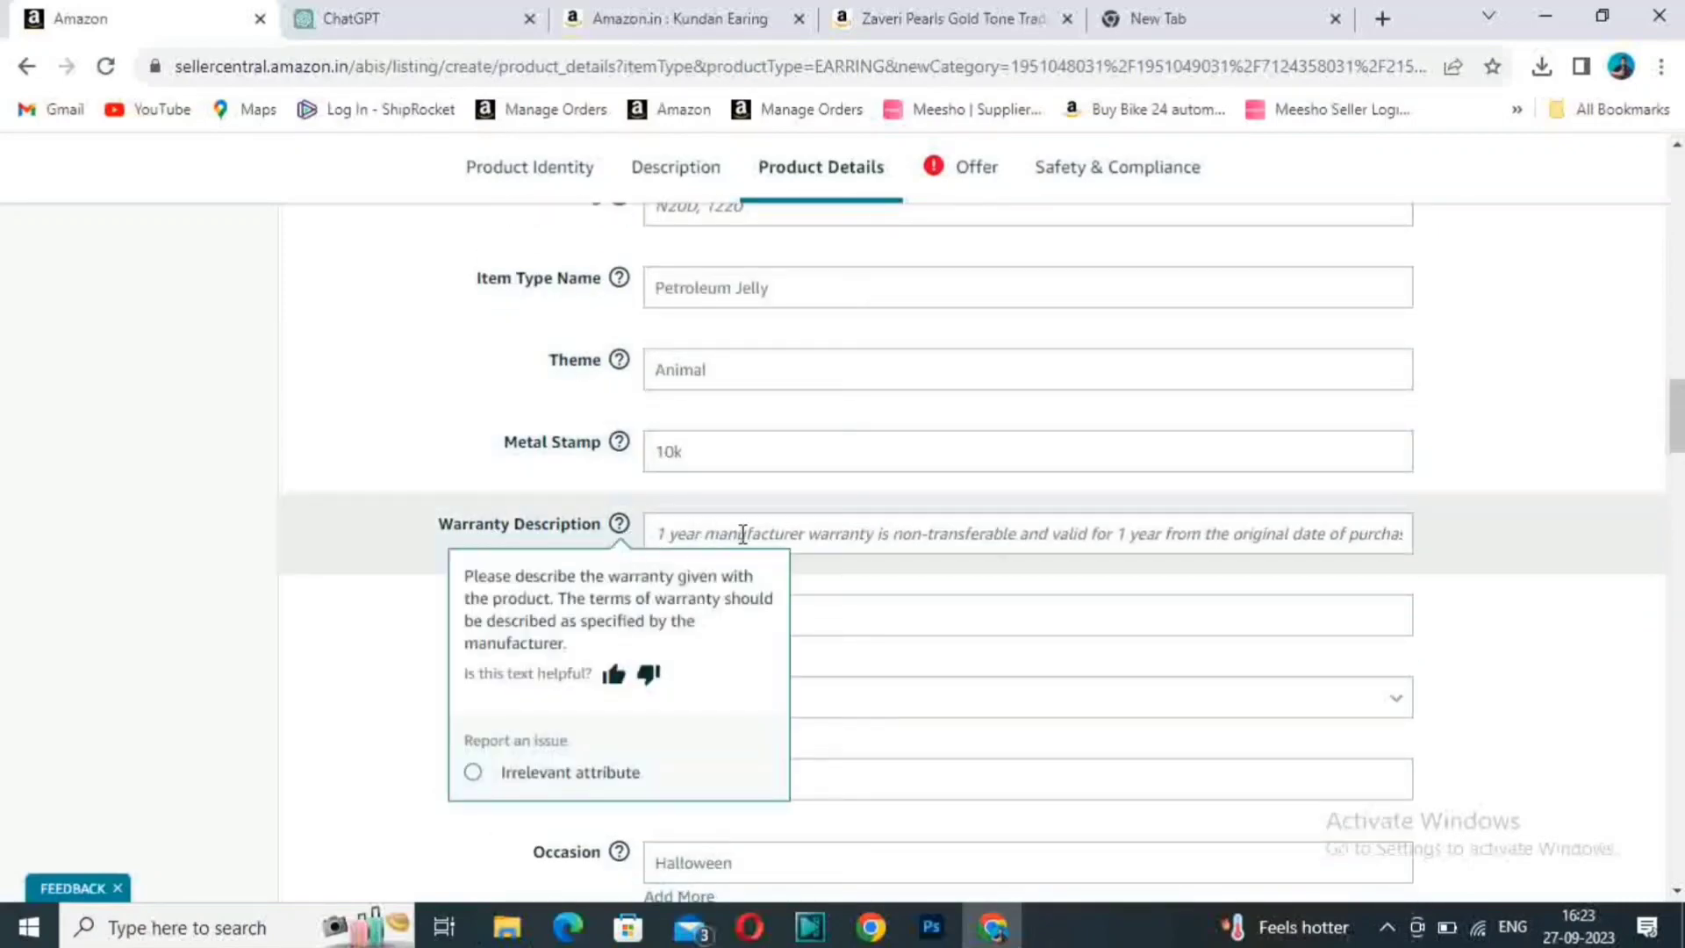
left_click(653, 618)
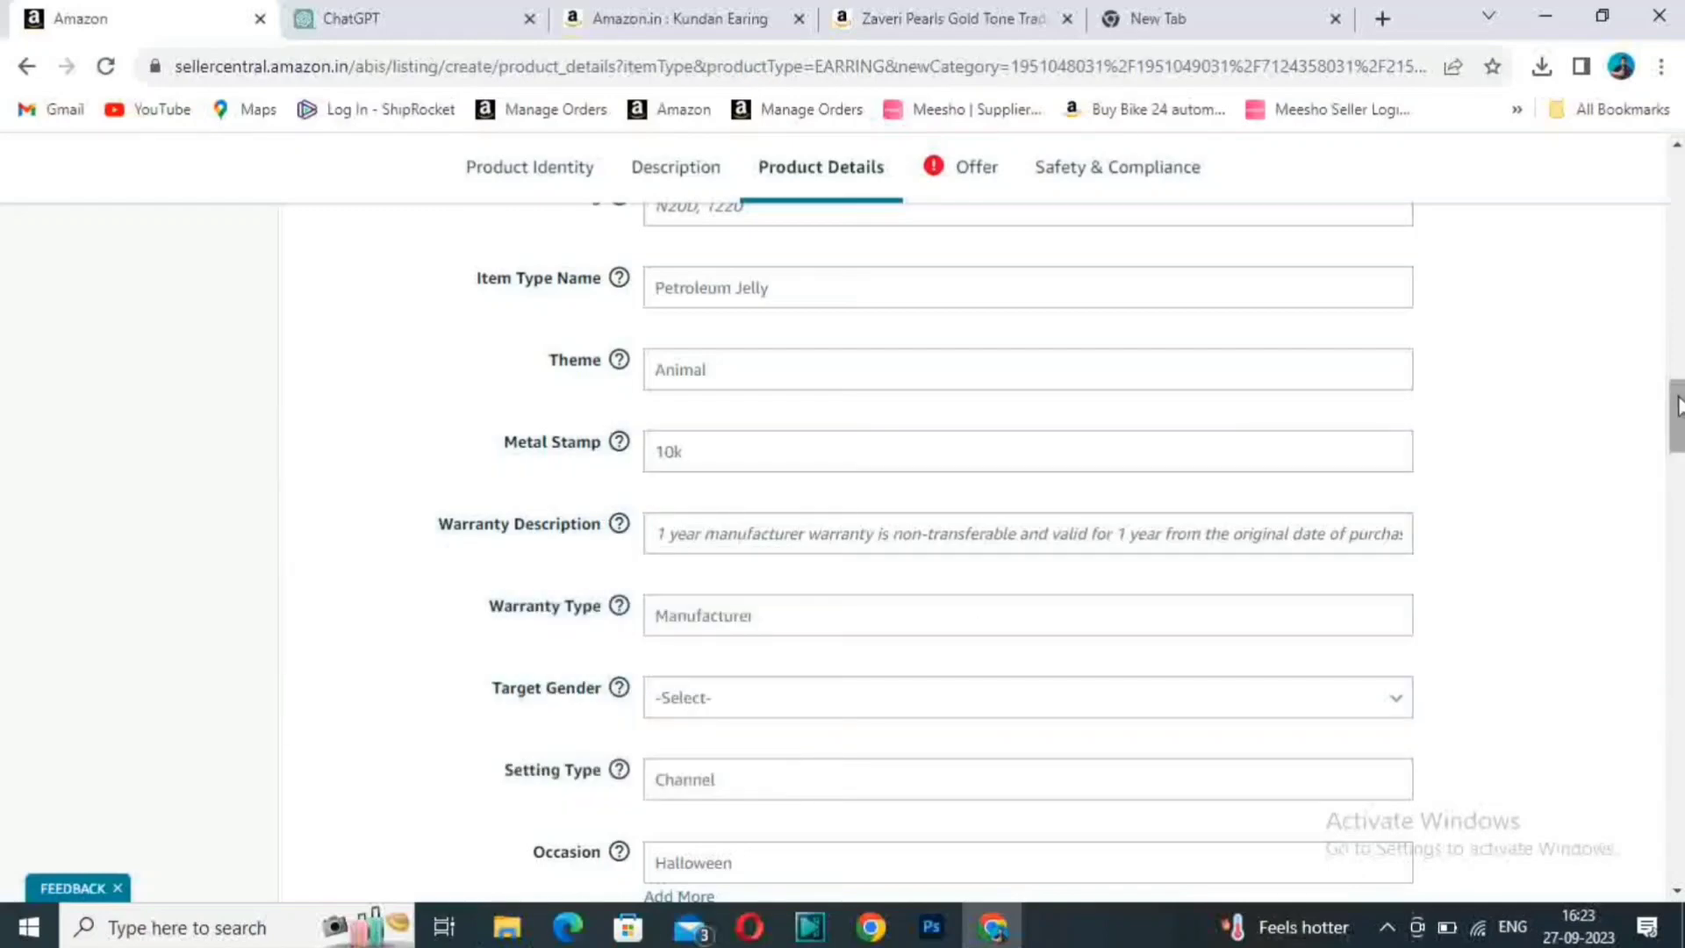
left_click_drag(1678, 406, 1678, 809)
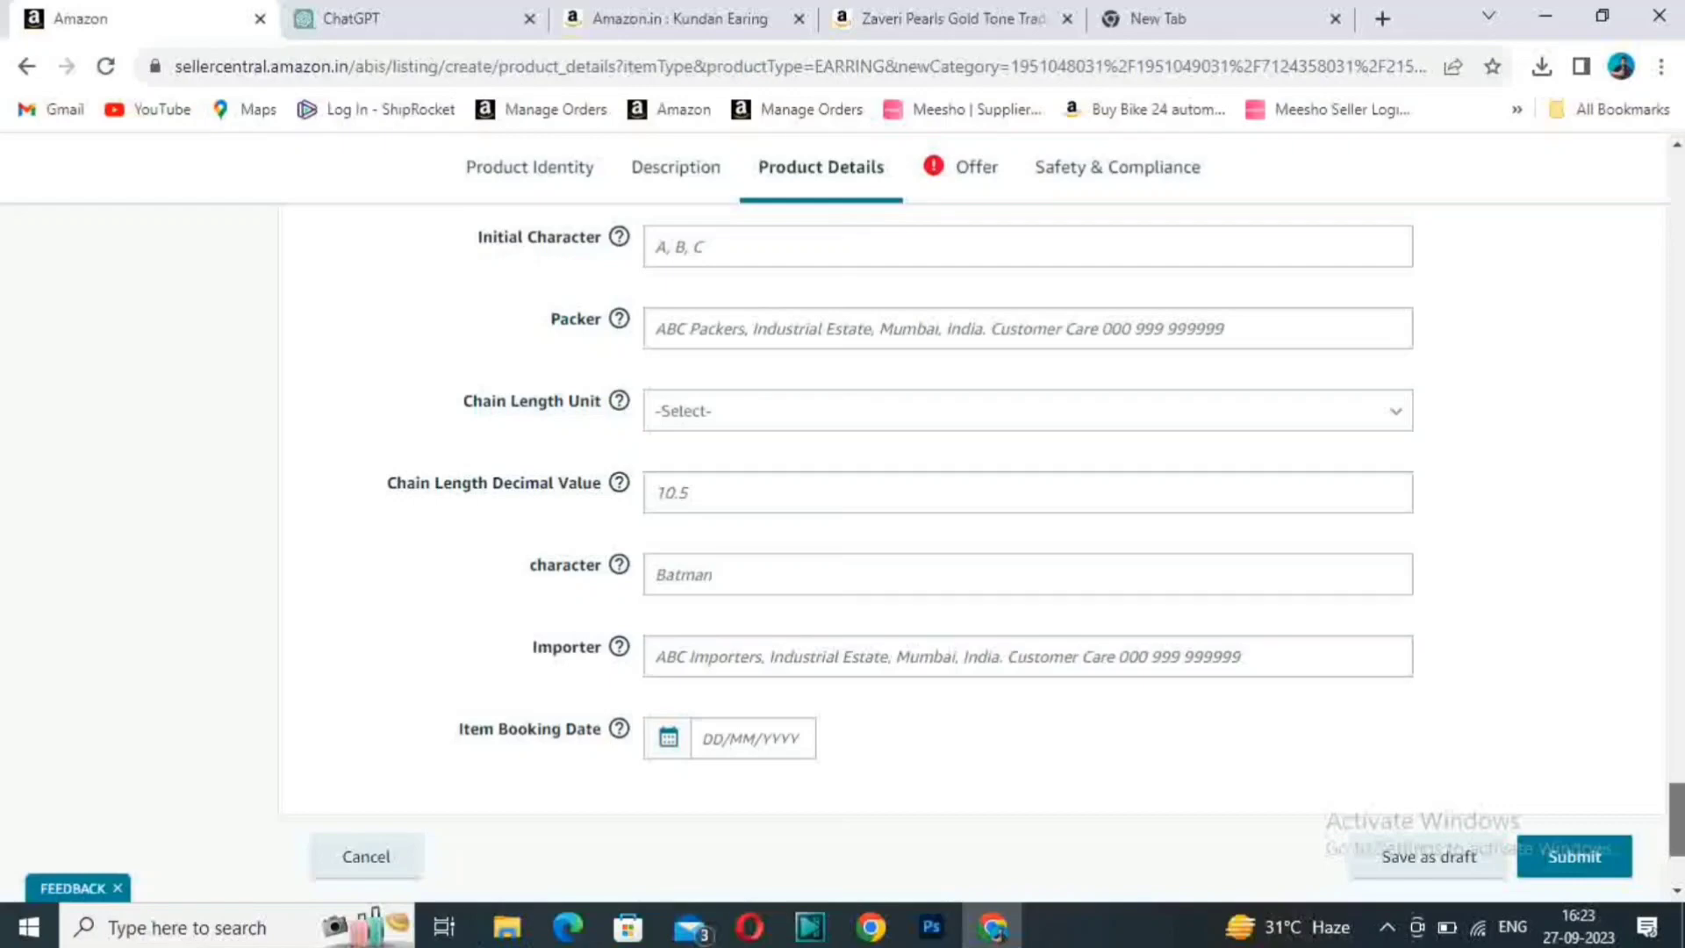
left_click_drag(1678, 809, 1677, 153)
left_click(976, 214)
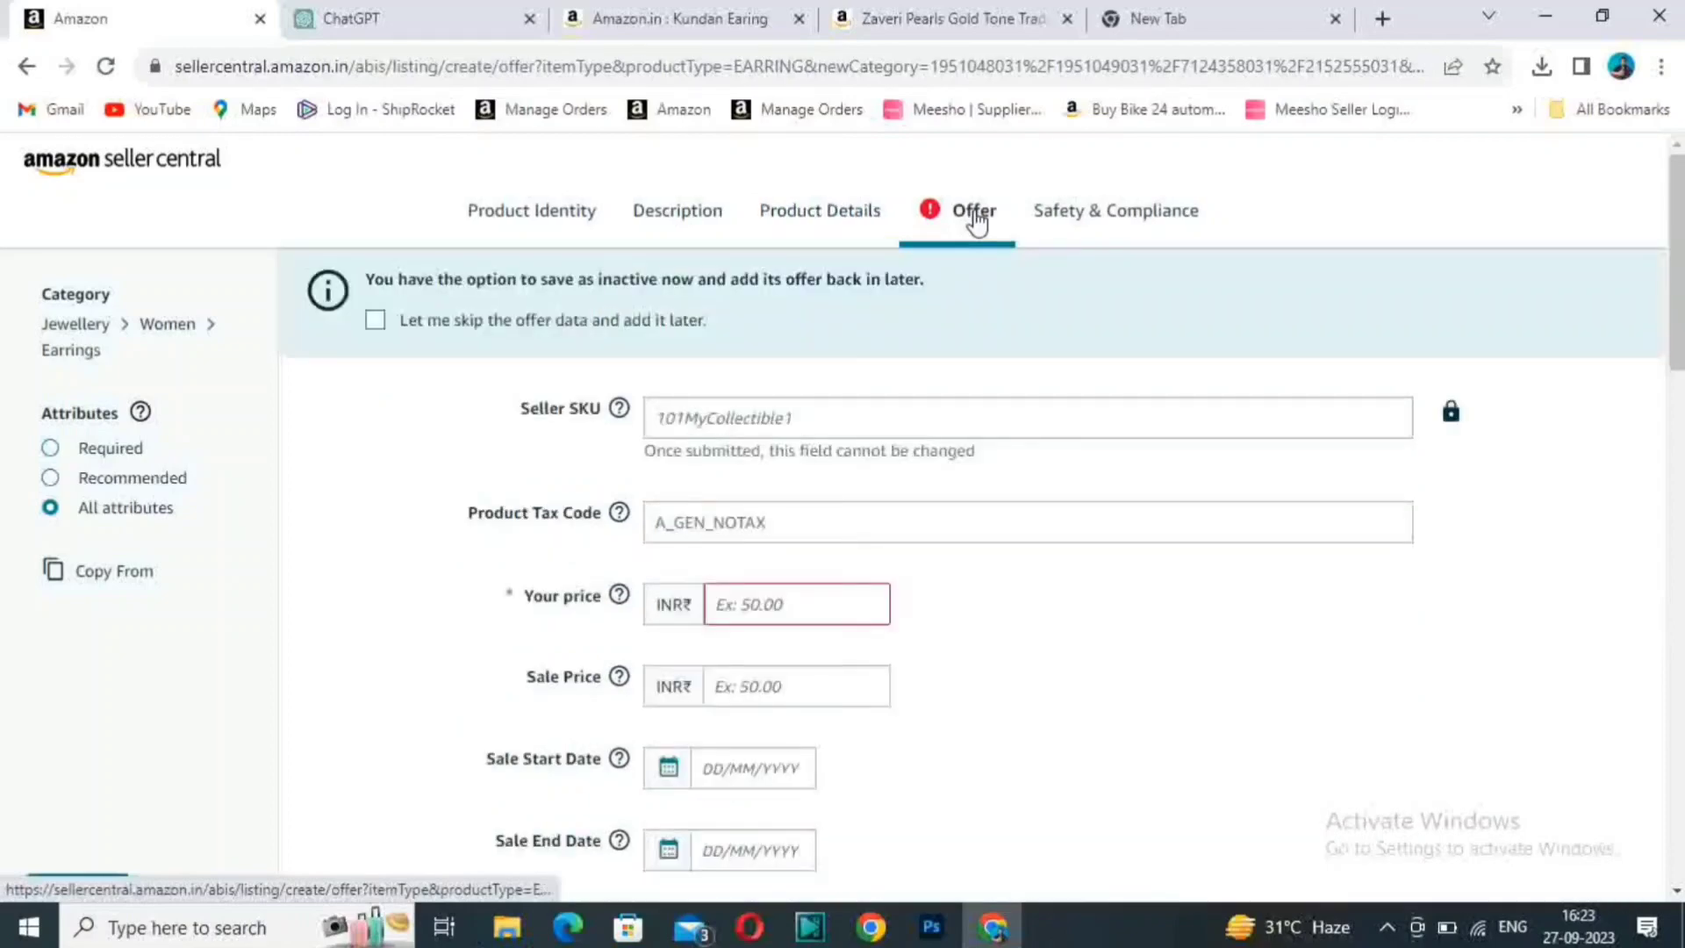
- Enter "Pink Kundan Earning" as the Seller SKU
left_click(806, 415)
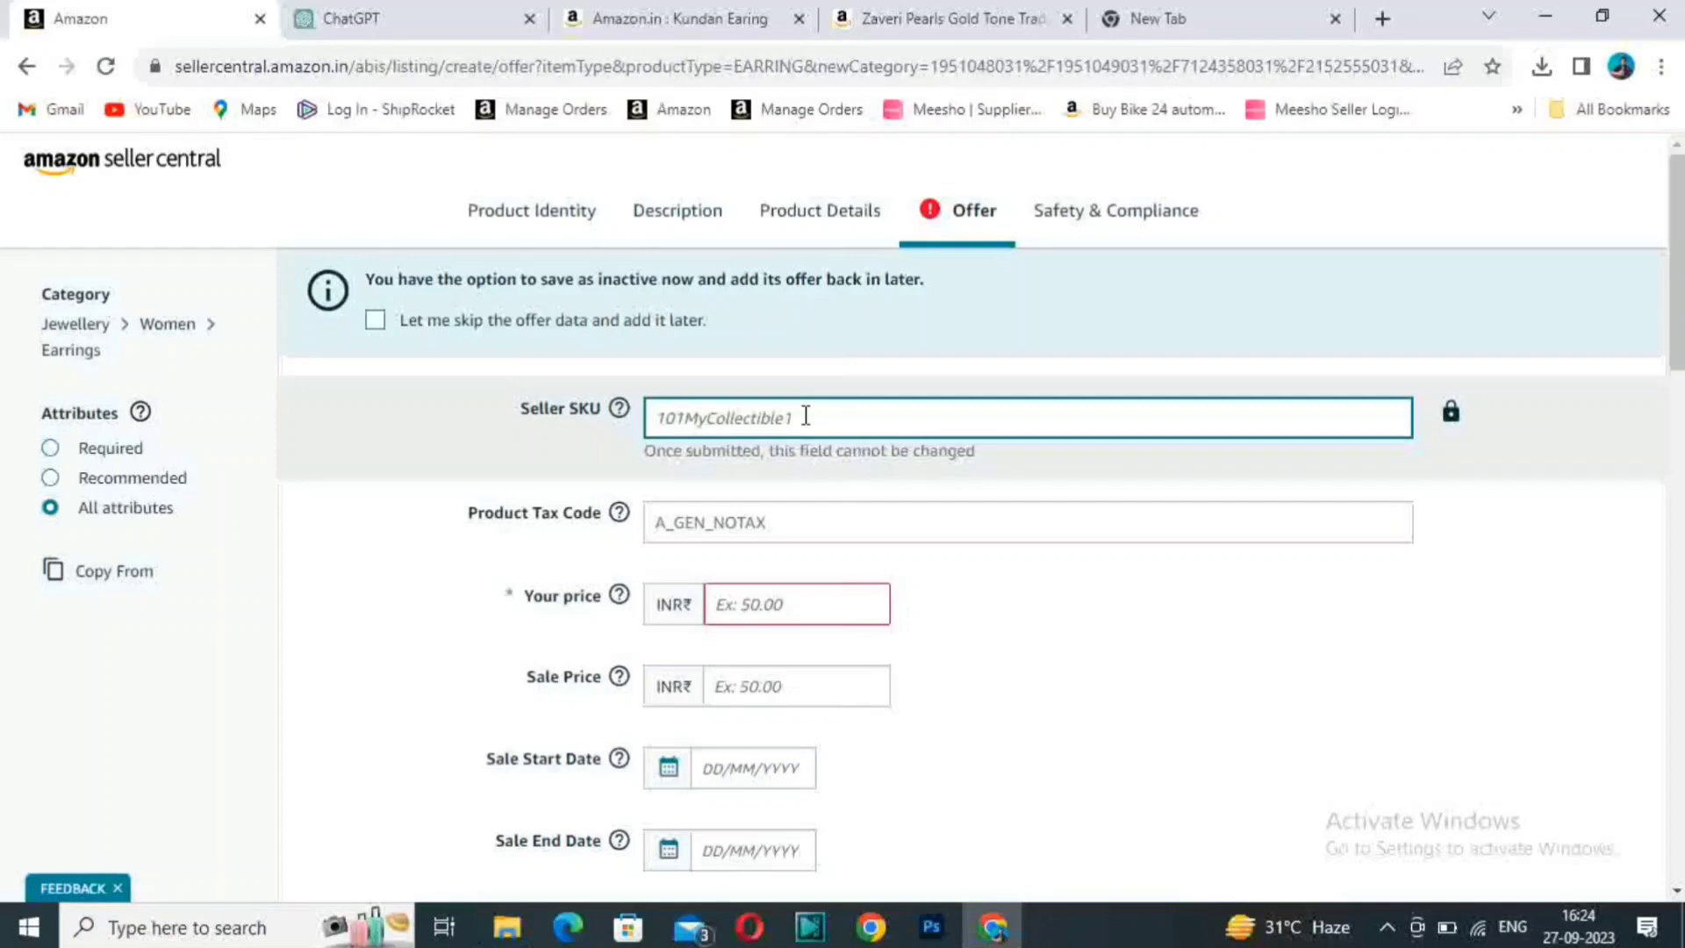
type("Pink")
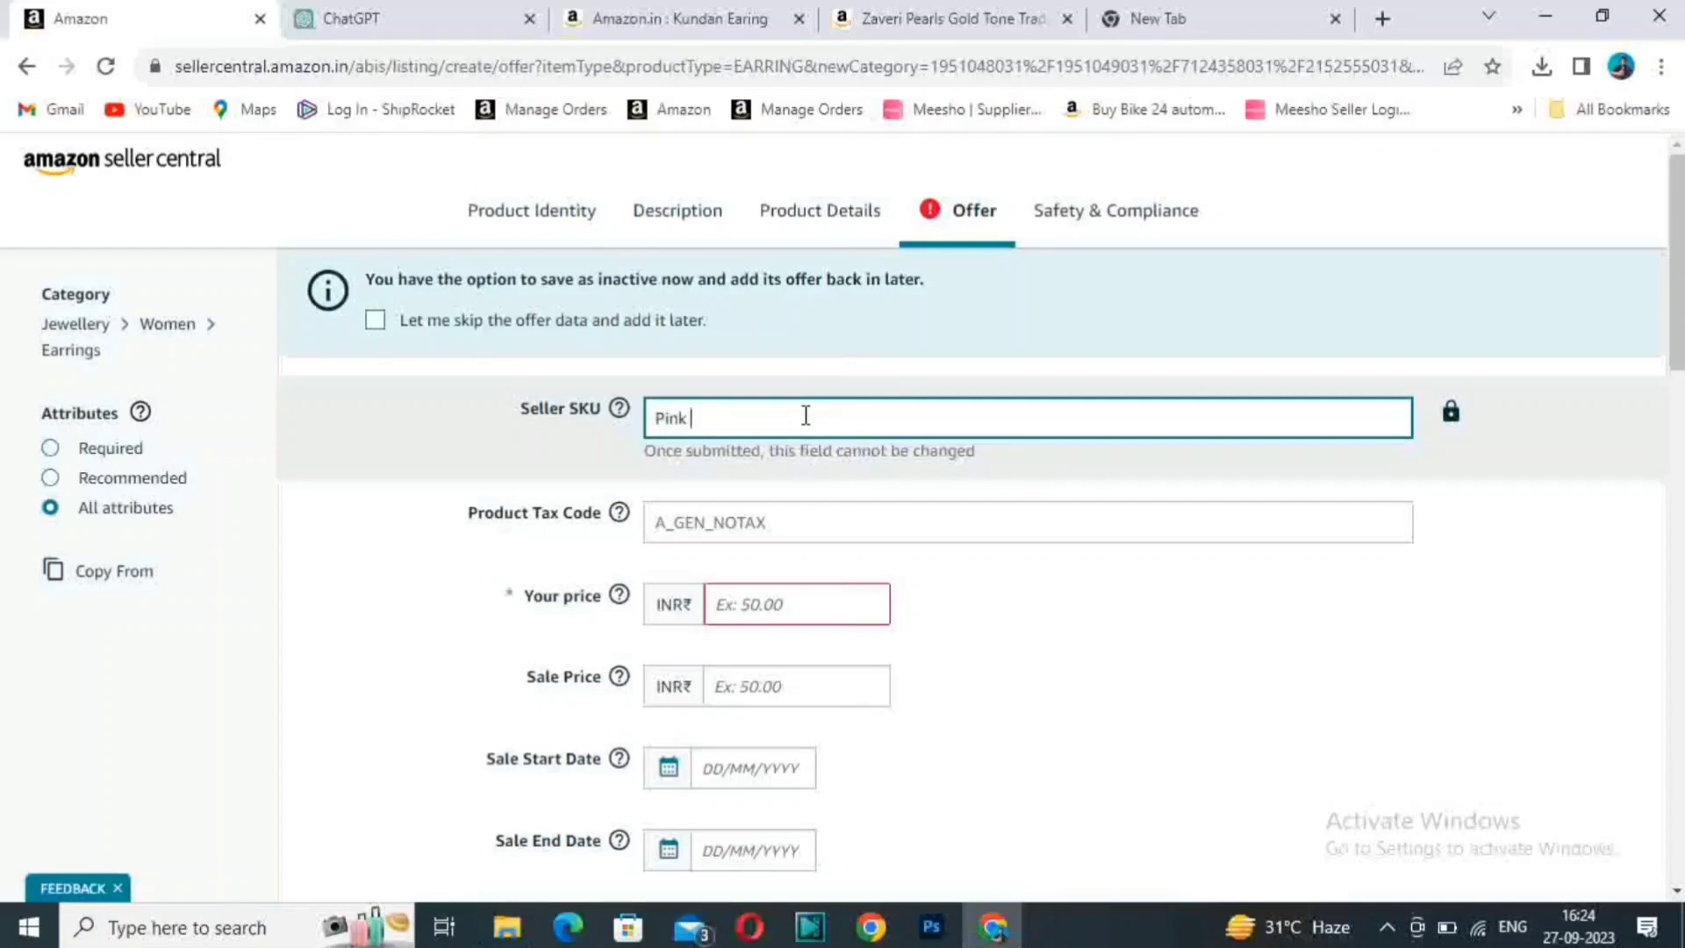
type(" Kundan")
type(" Eariong")
key("BackSpace")
key("BackSpace")
key("BackSpace")
type("nhg")
key("BackSpace")
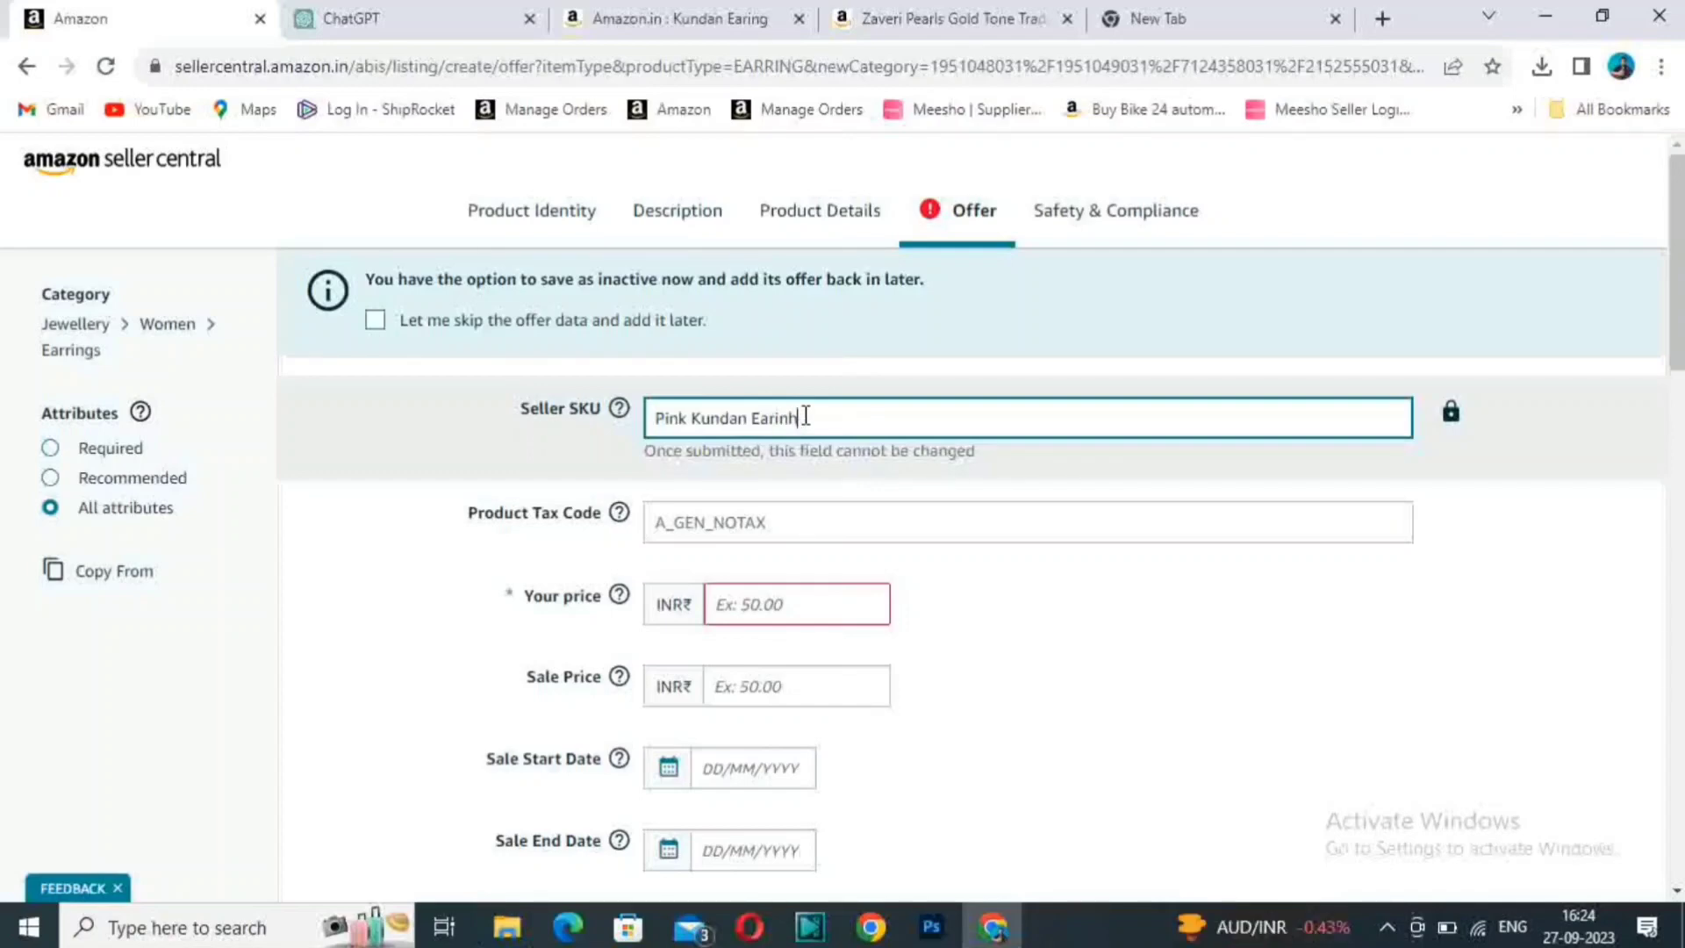
key("BackSpace")
type("g")
type("120")
key("BackSpace")
key("BackSpace")
key("BackSpace")
key("BackSpace")
key("BackSpace")
key("BackSpace")
key("BackSpace")
type("ning")
- Set the Product Tax Code to A_GEN_JEWELLERY
left_click(909, 527)
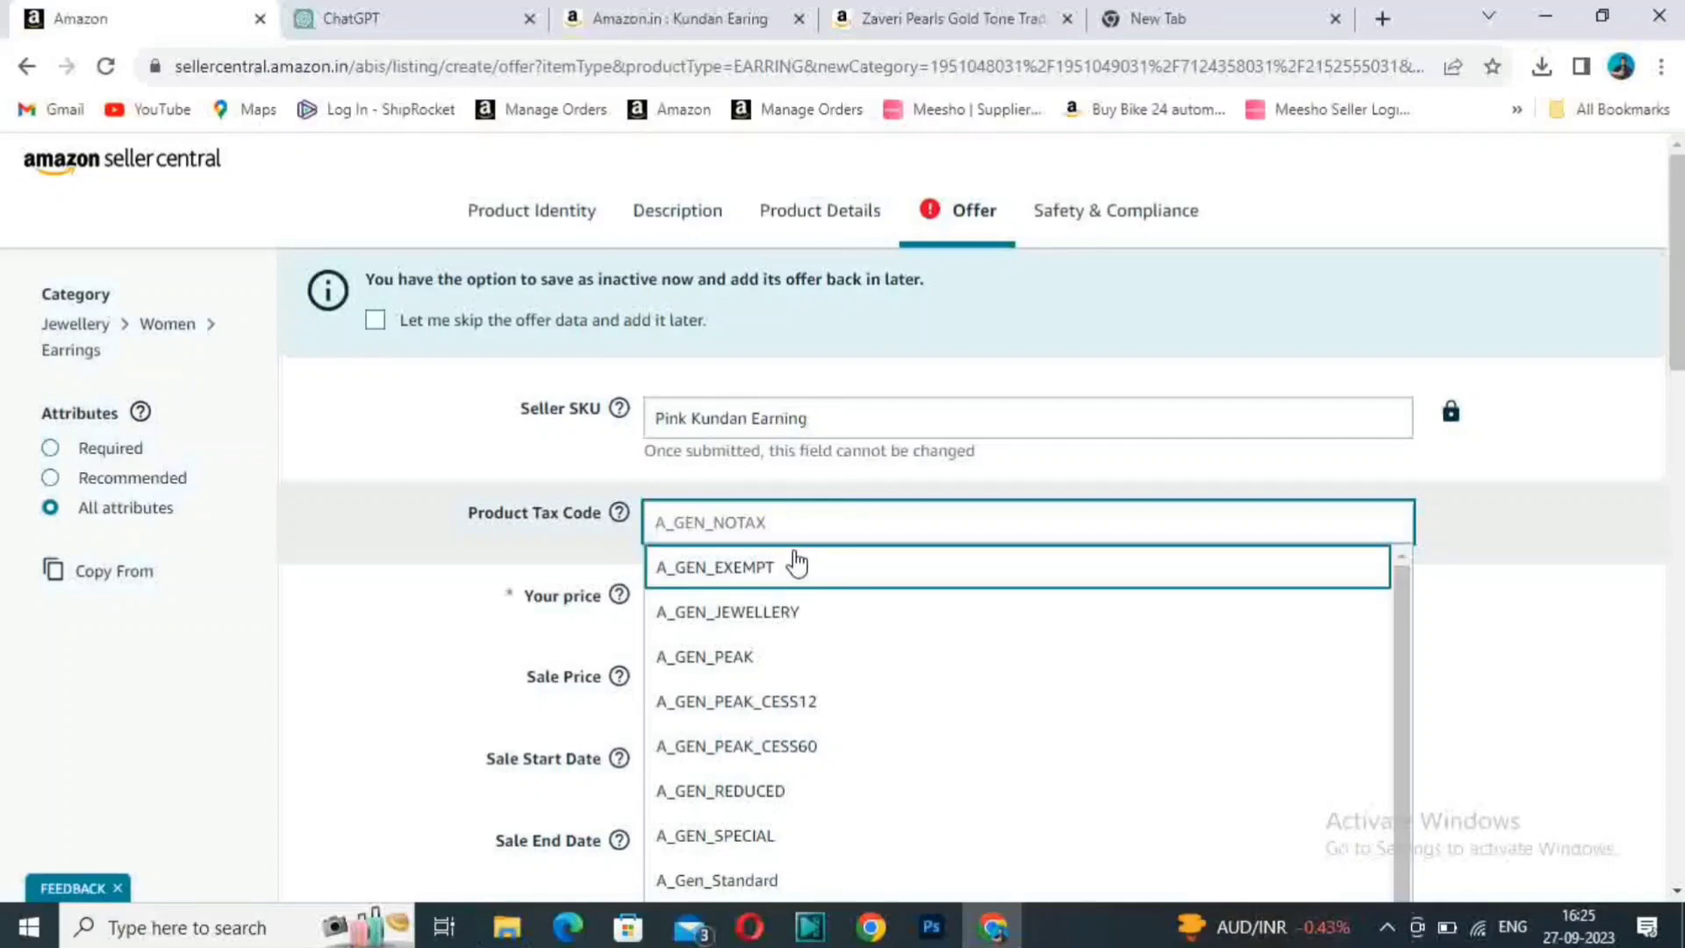
left_click_drag(1675, 265, 1682, 267)
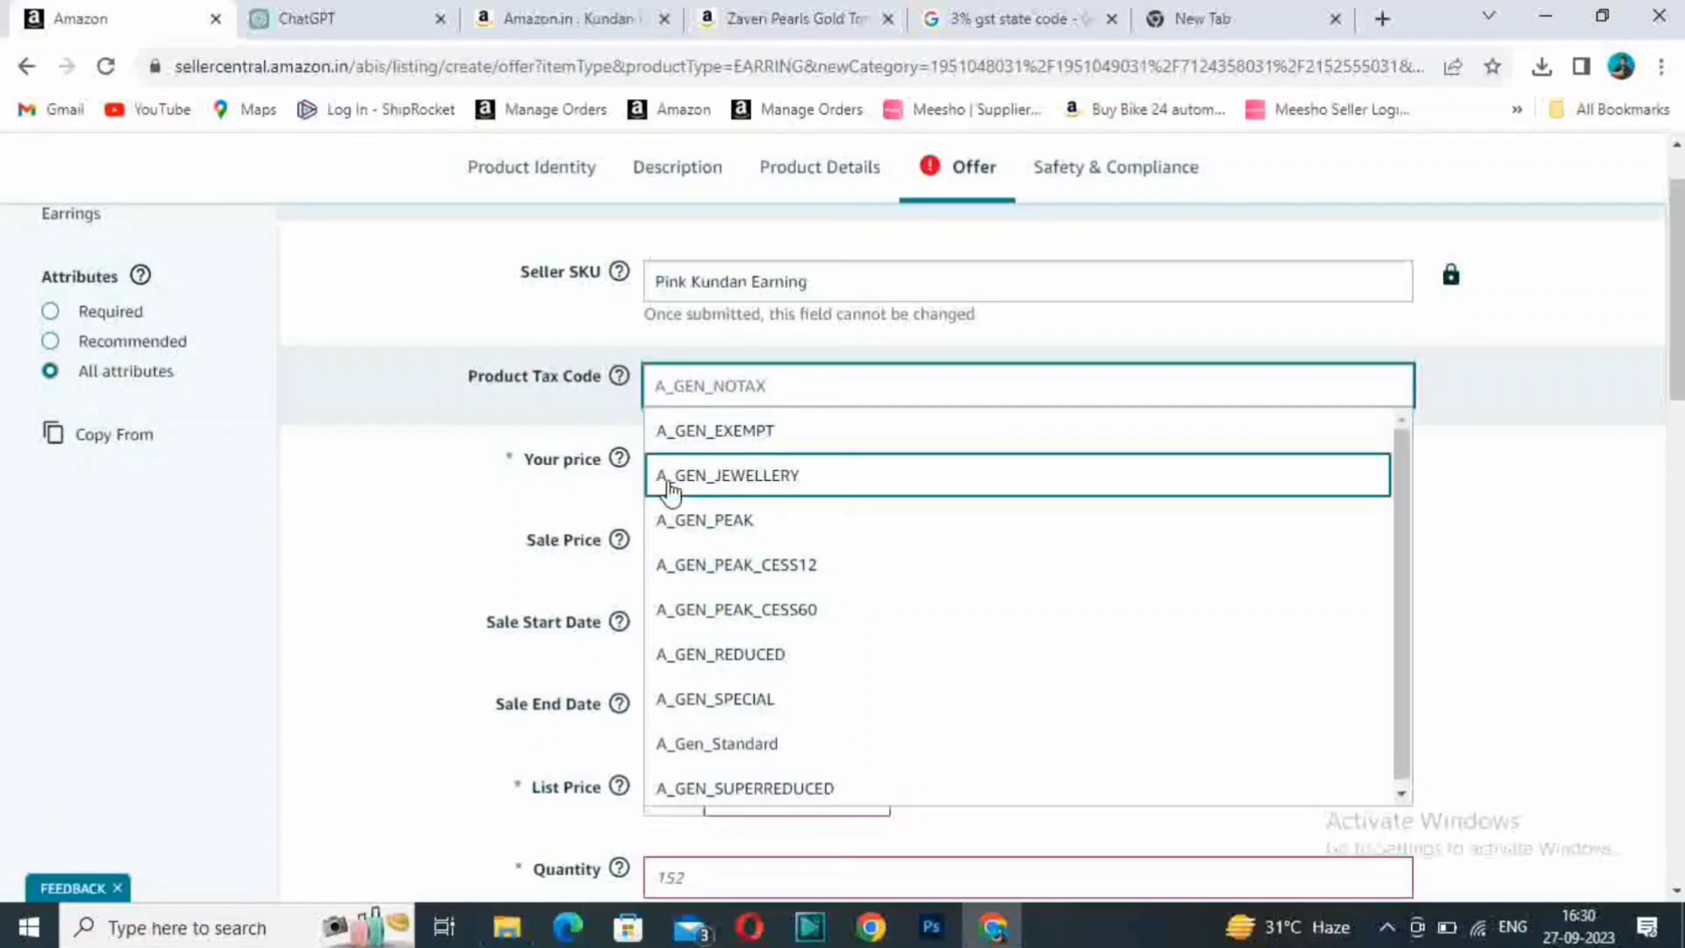
left_click(800, 485)
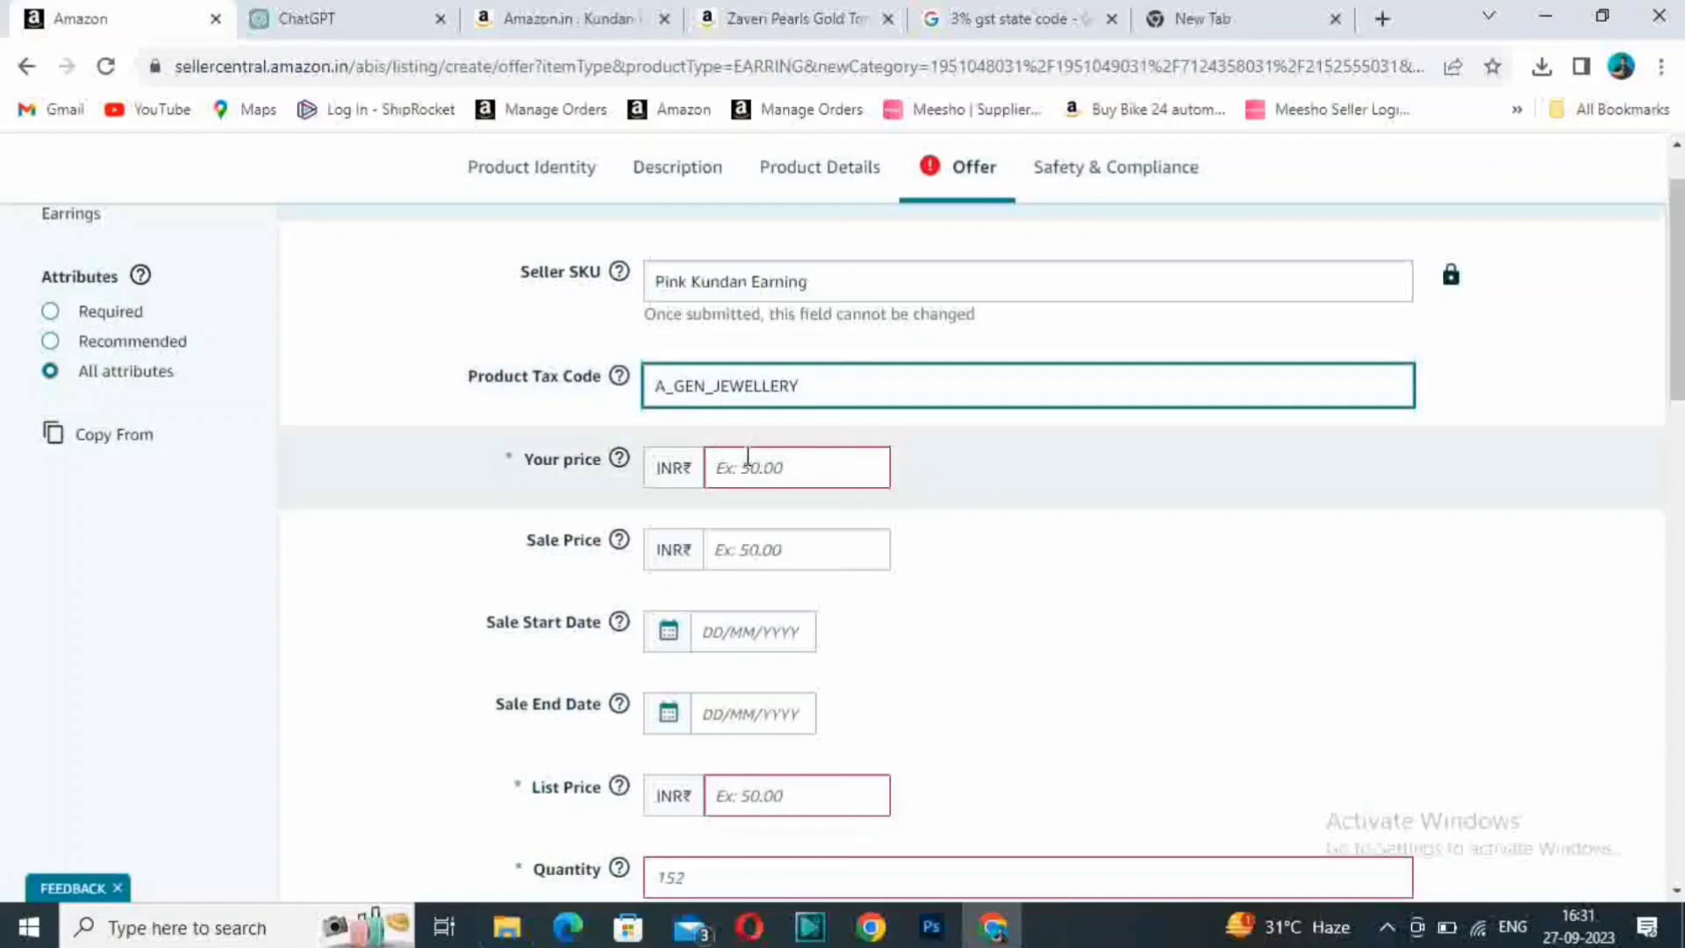
- Set Your price for the offer to INR 199
left_click(785, 465)
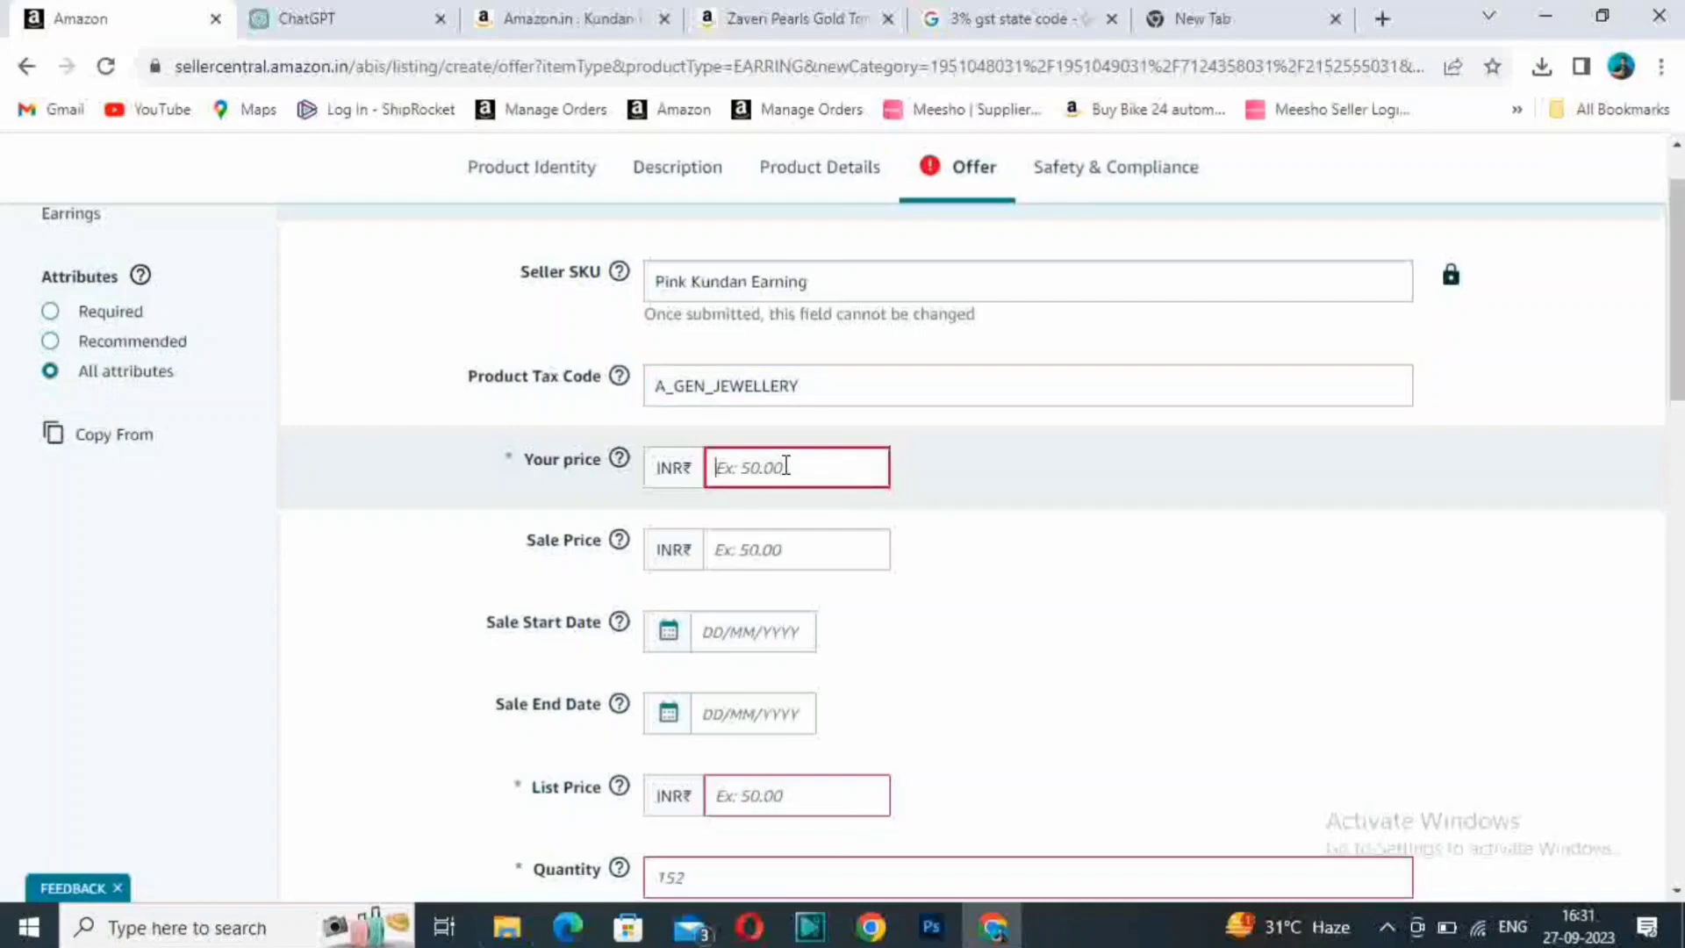
type("199")
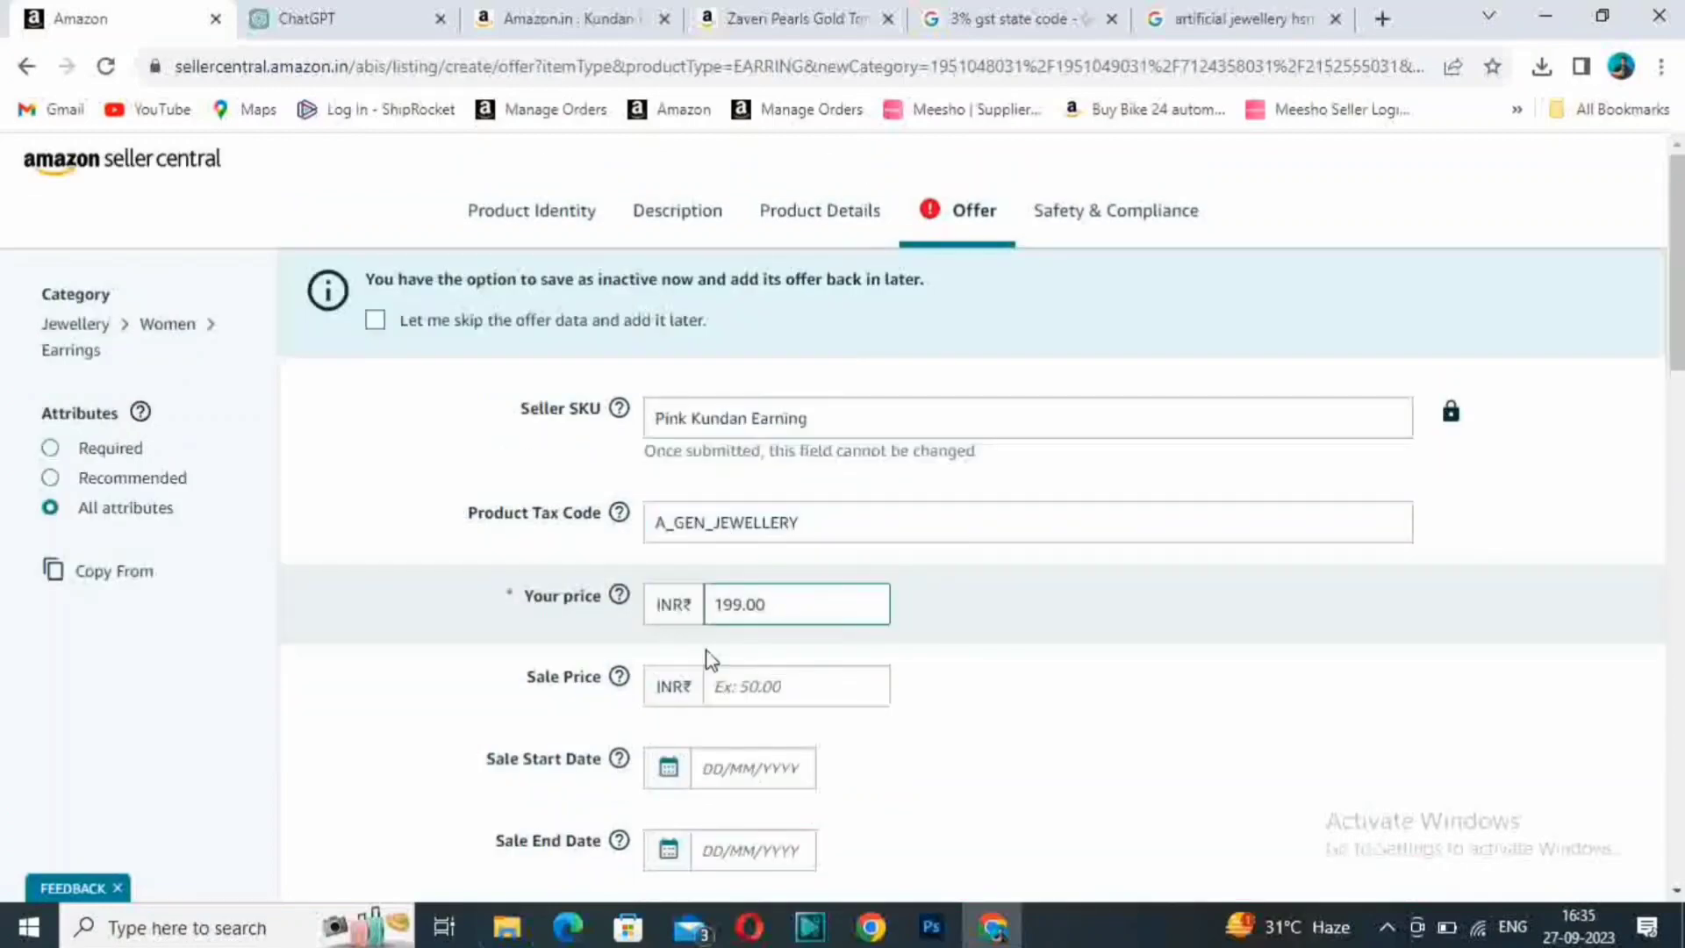
- Leave the Sale Price empty and set the offer's Quantity to 10
left_click(799, 698)
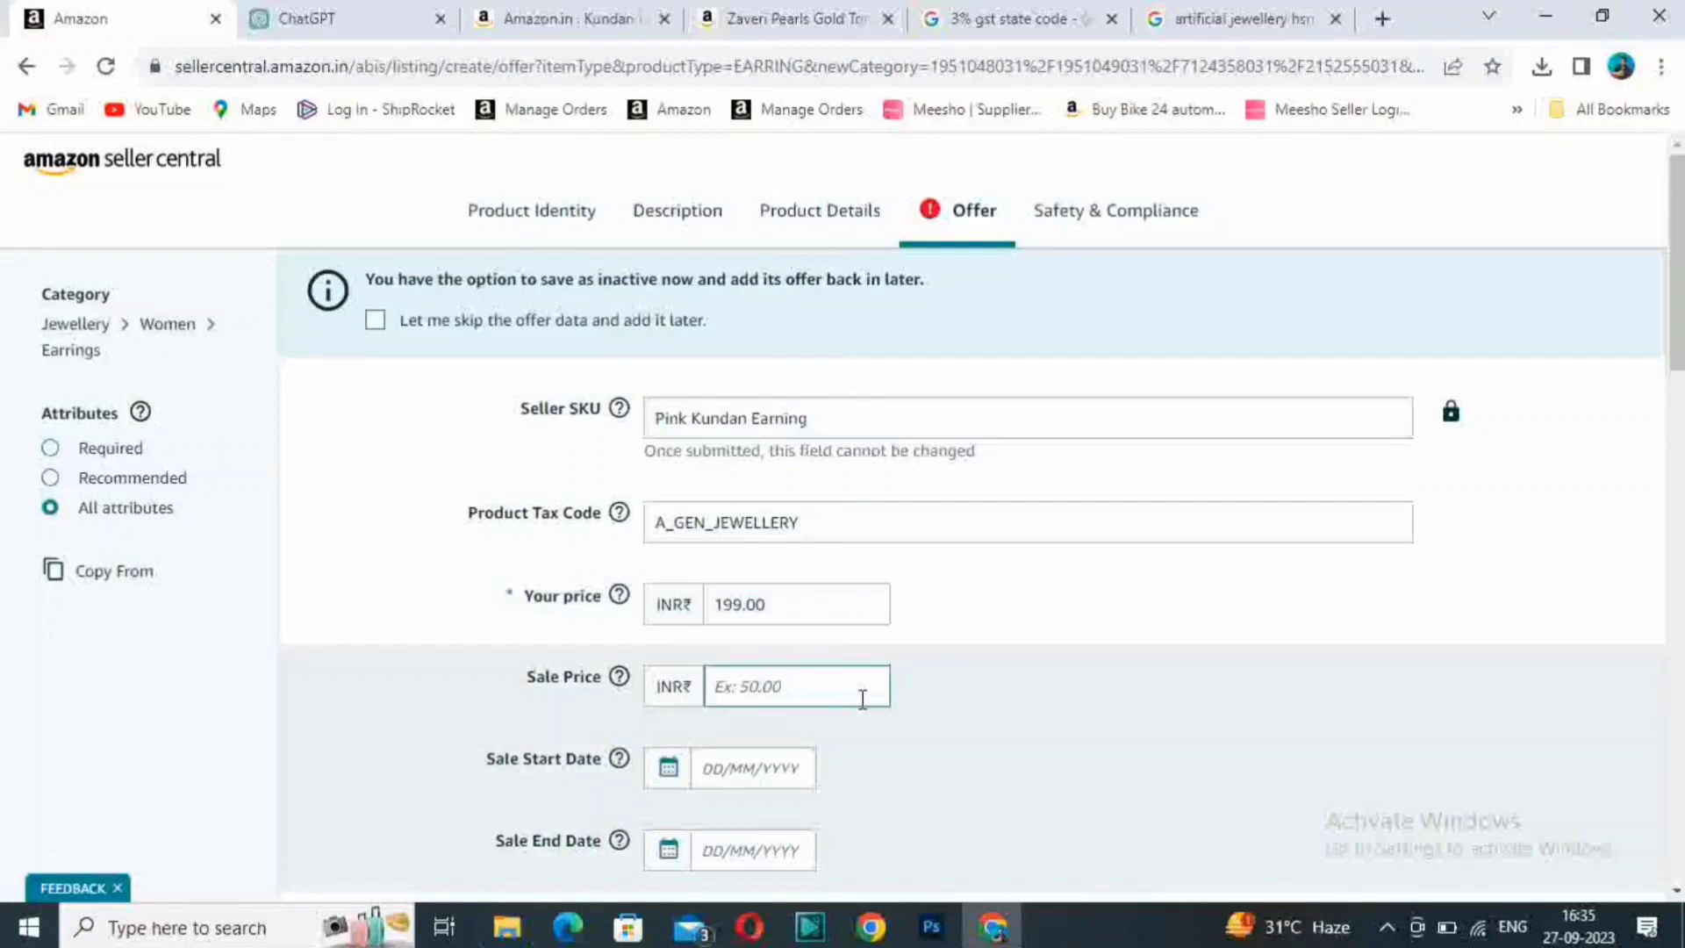
scroll(816, 681, "down", 4)
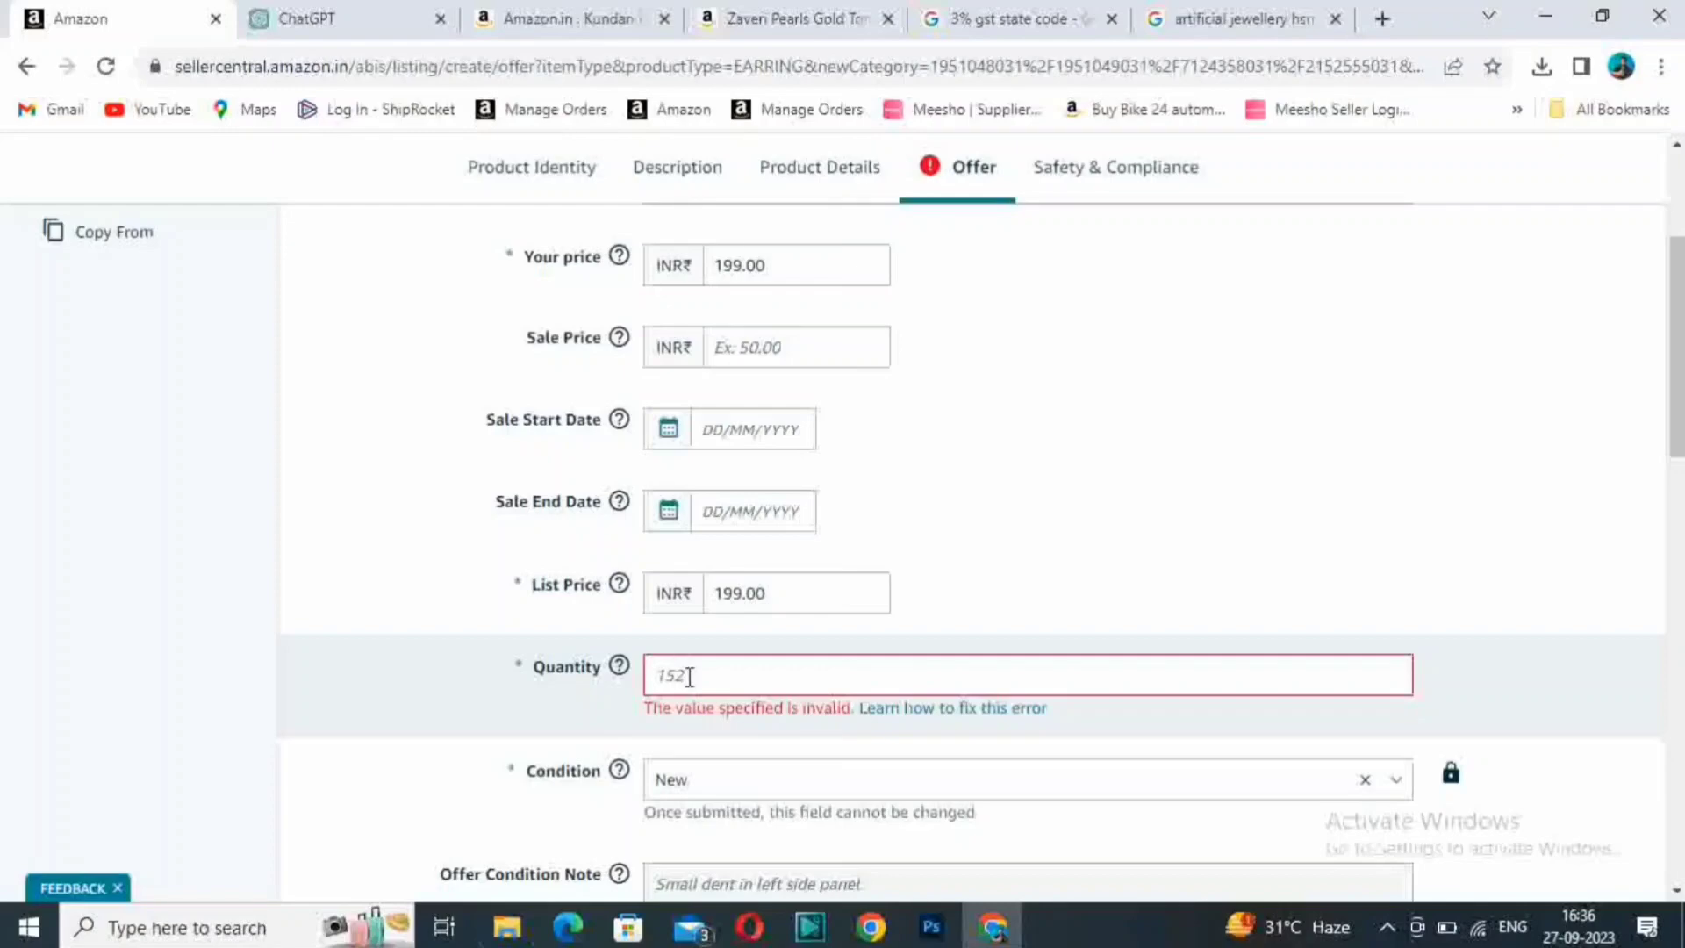
left_click(700, 678)
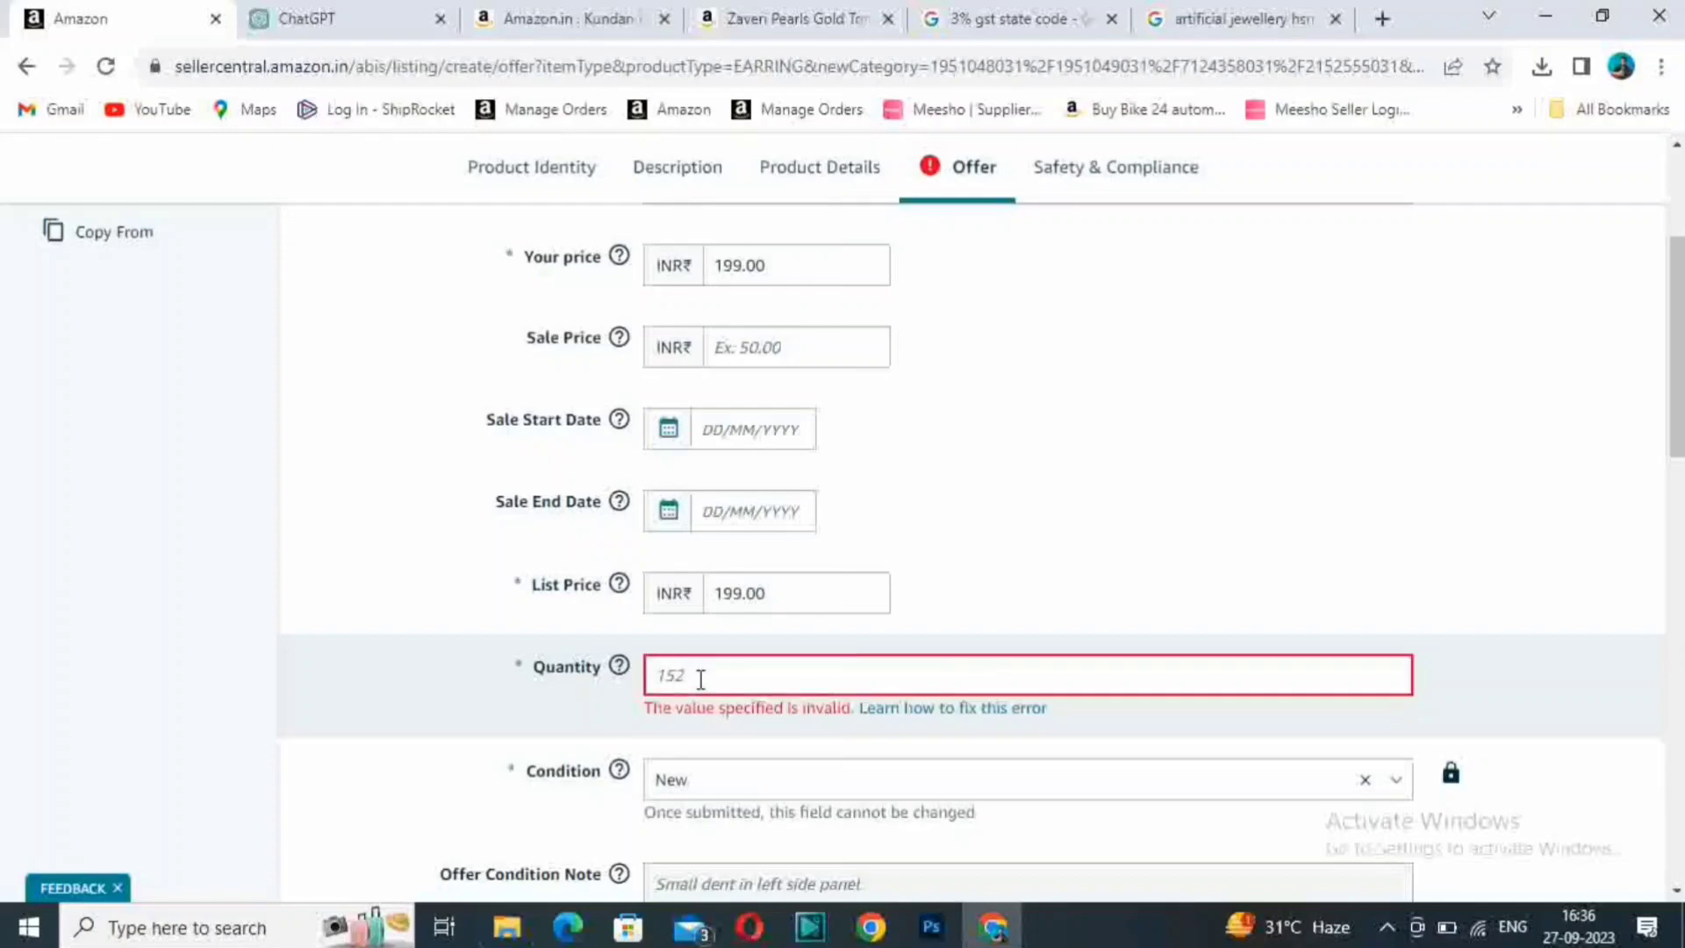
type("10")
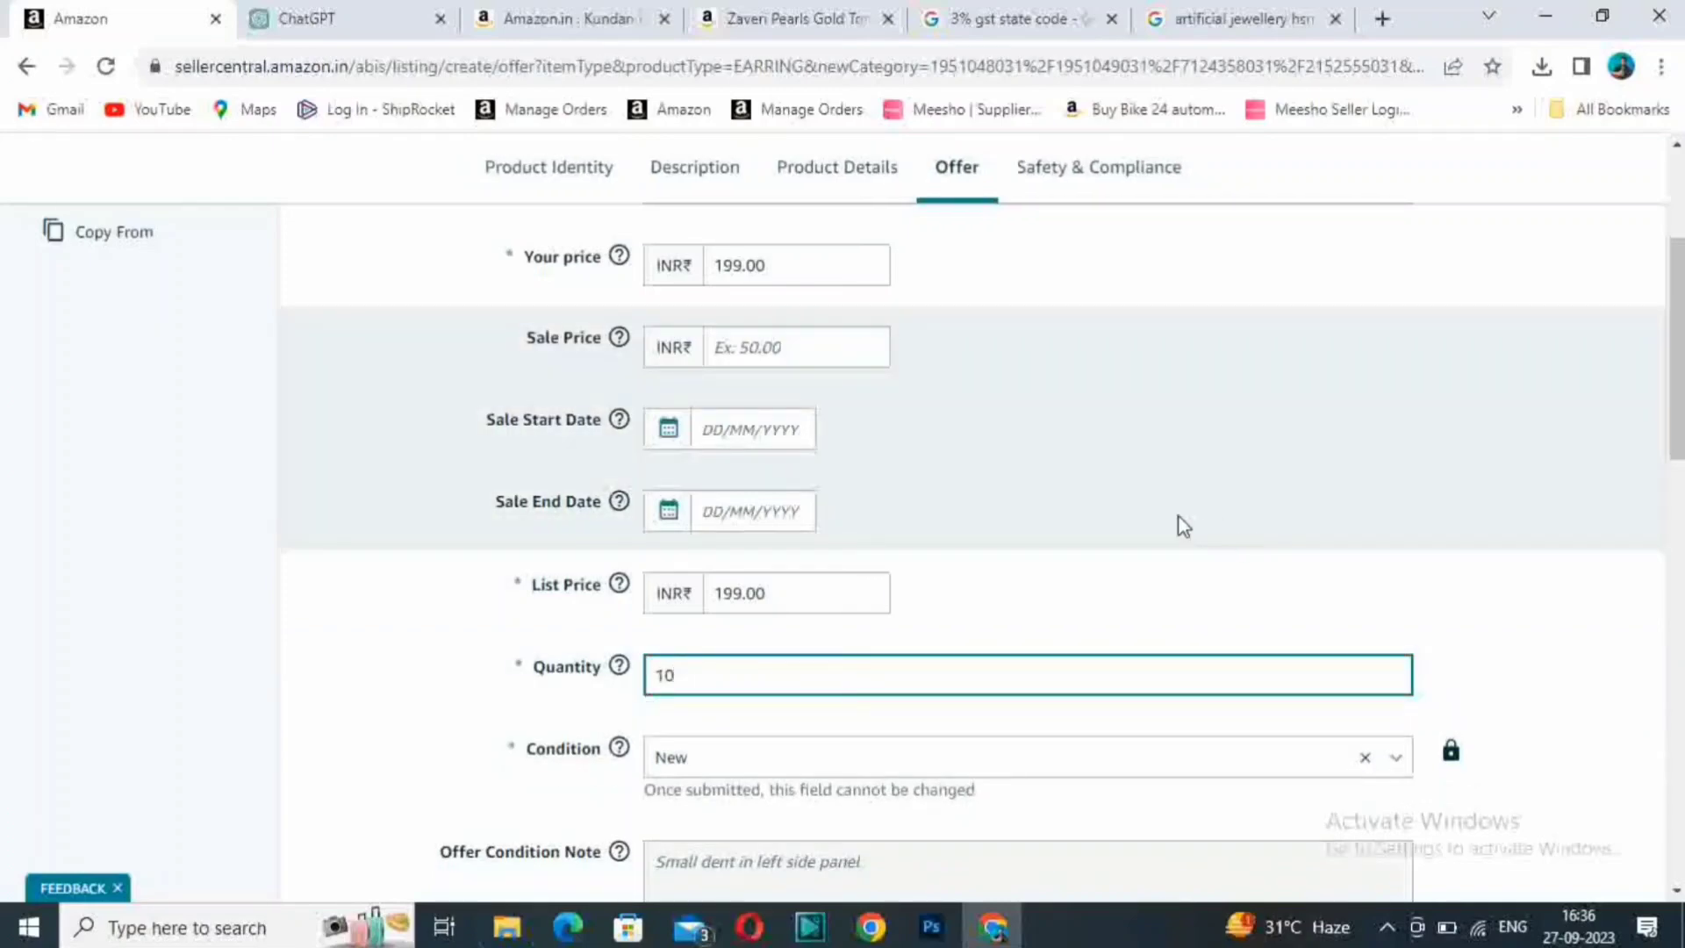
- Review the offer's country of origin, HSN code and Maximum Retail Price, checking the HSN code against the Google results for artificial jewellery
scroll(1177, 526, "down", 6)
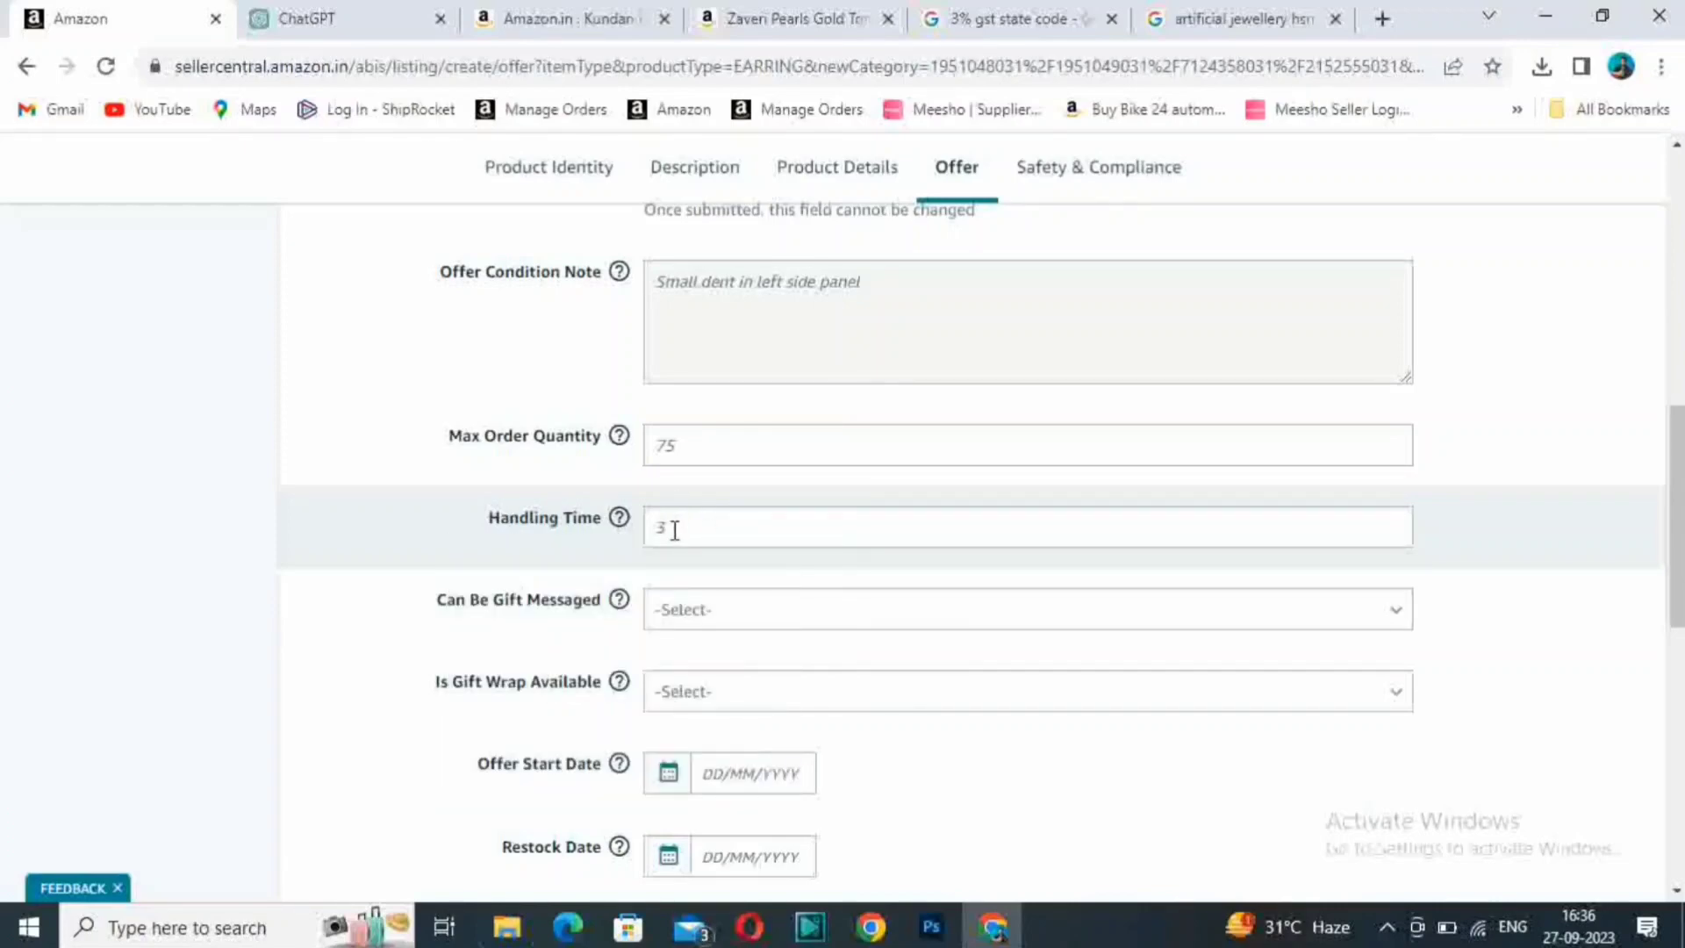
scroll(835, 582, "down", 6)
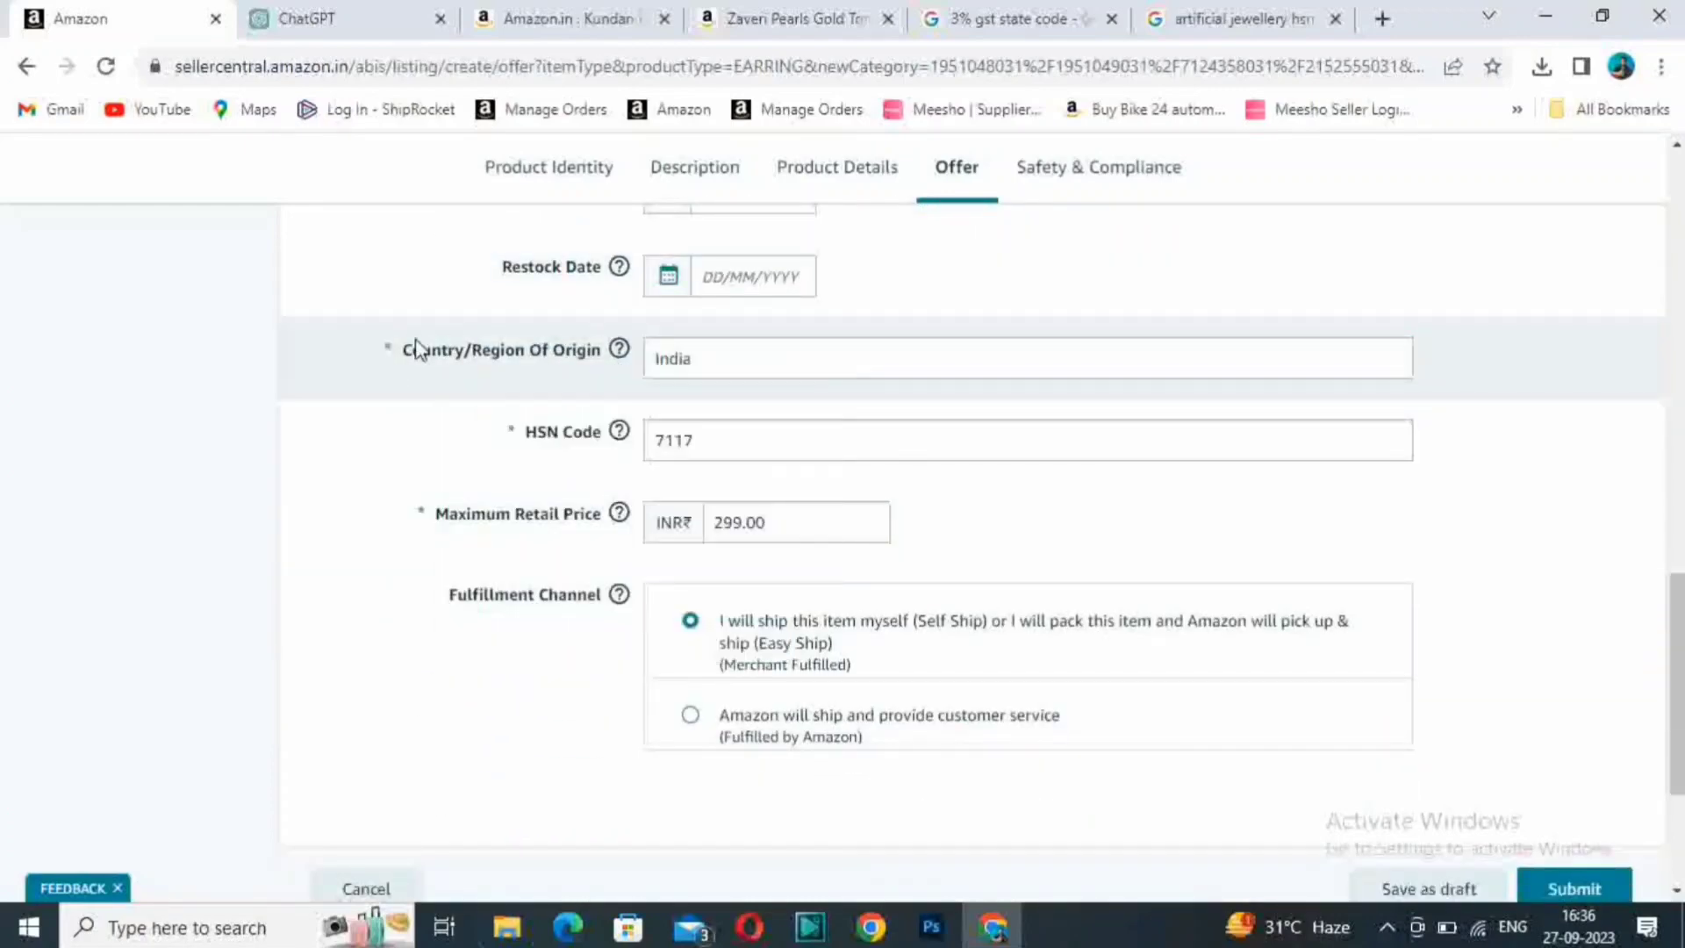
left_click(728, 362)
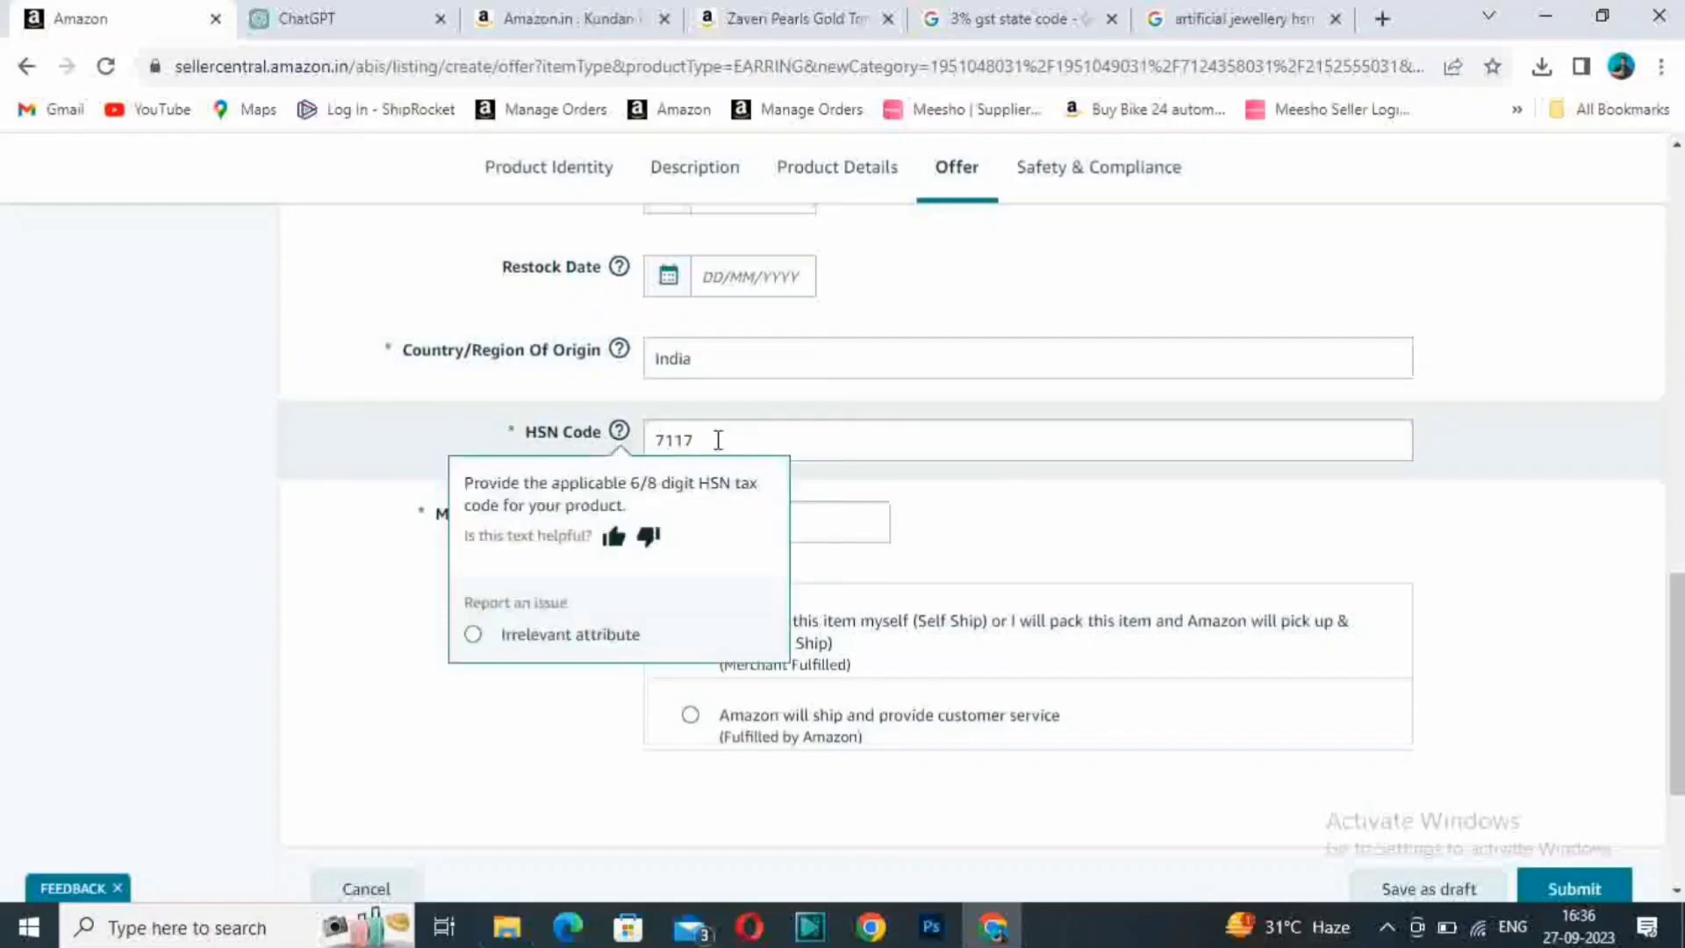
left_click(1211, 16)
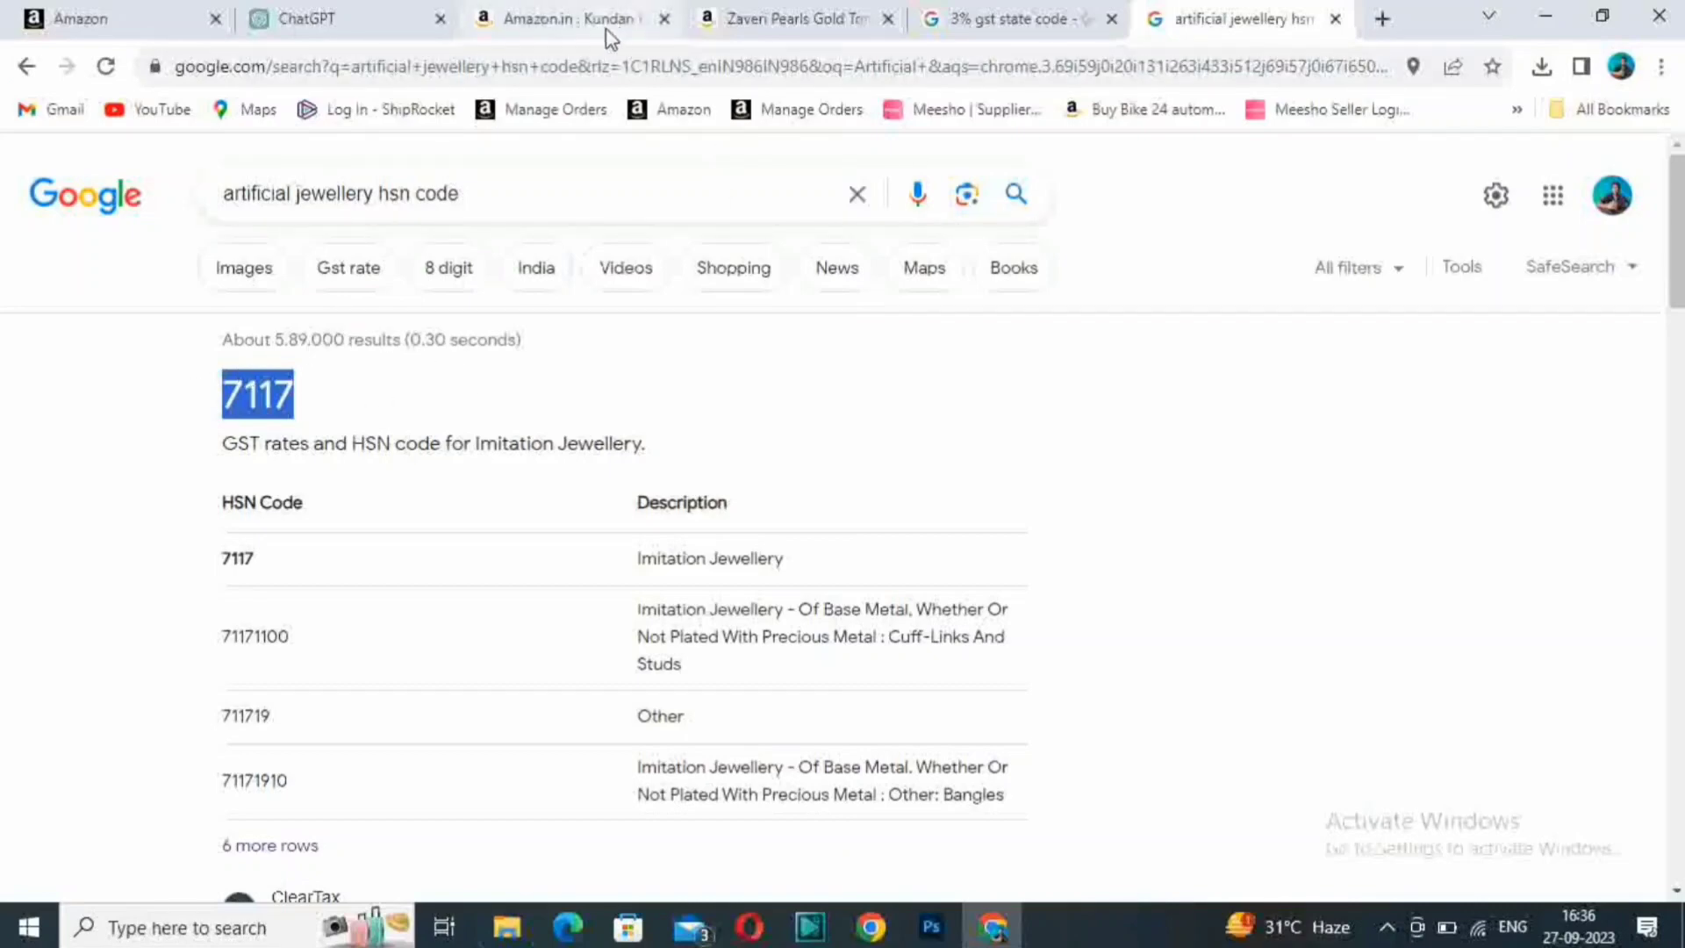
left_click(193, 10)
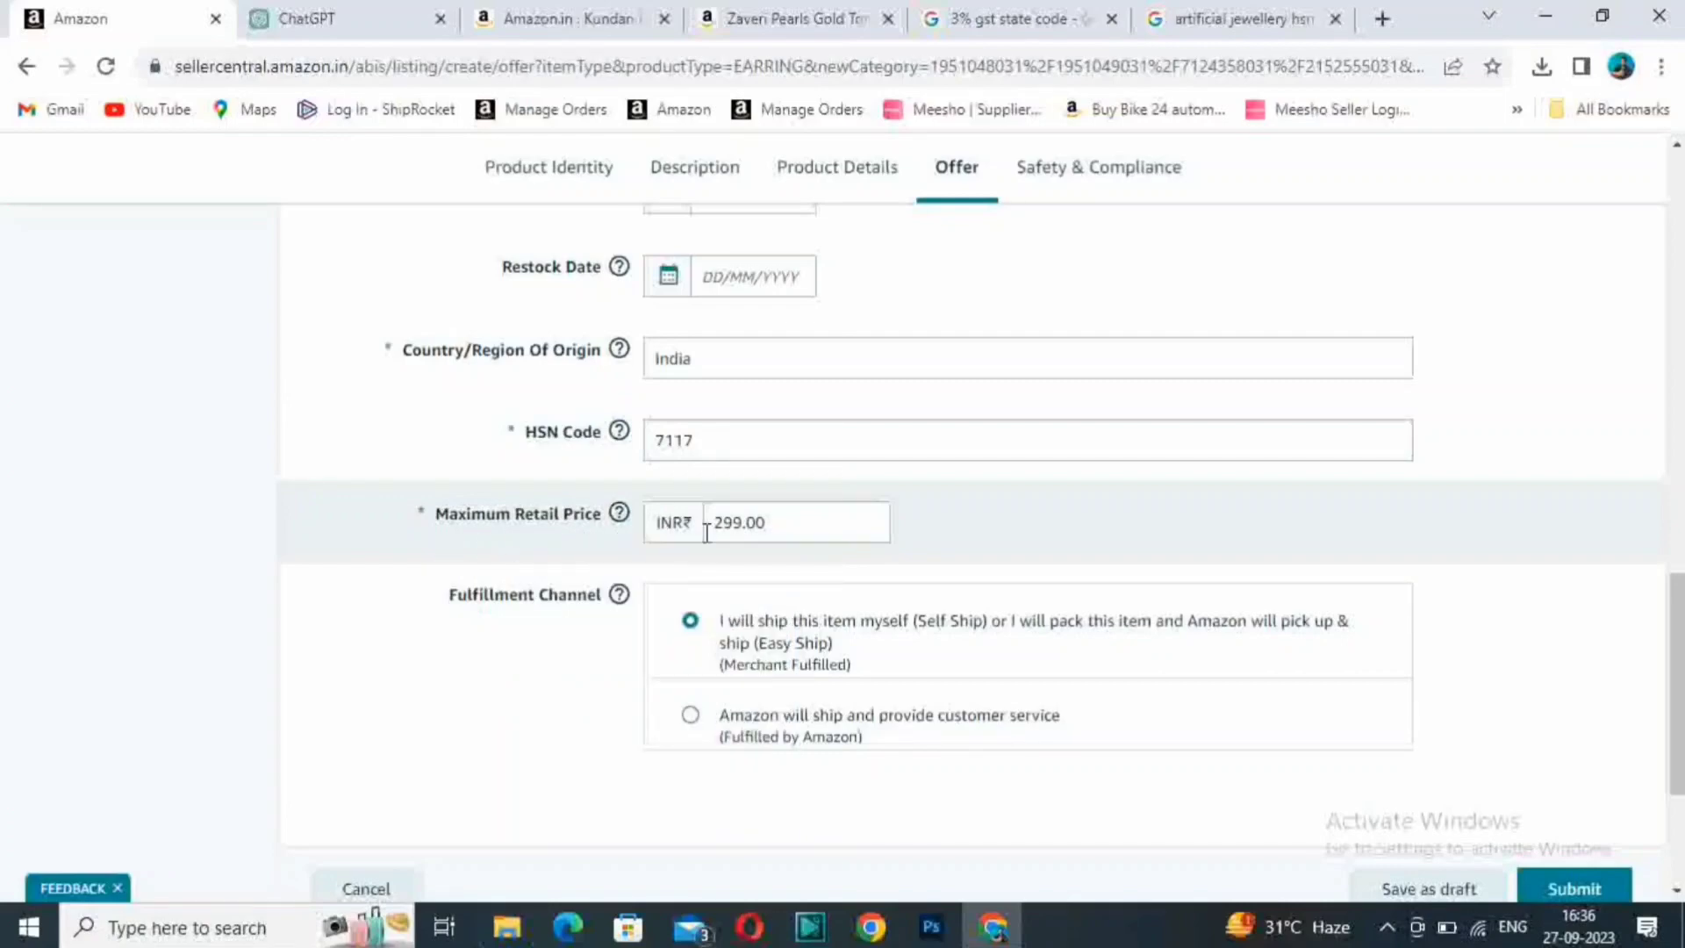
left_click(772, 529)
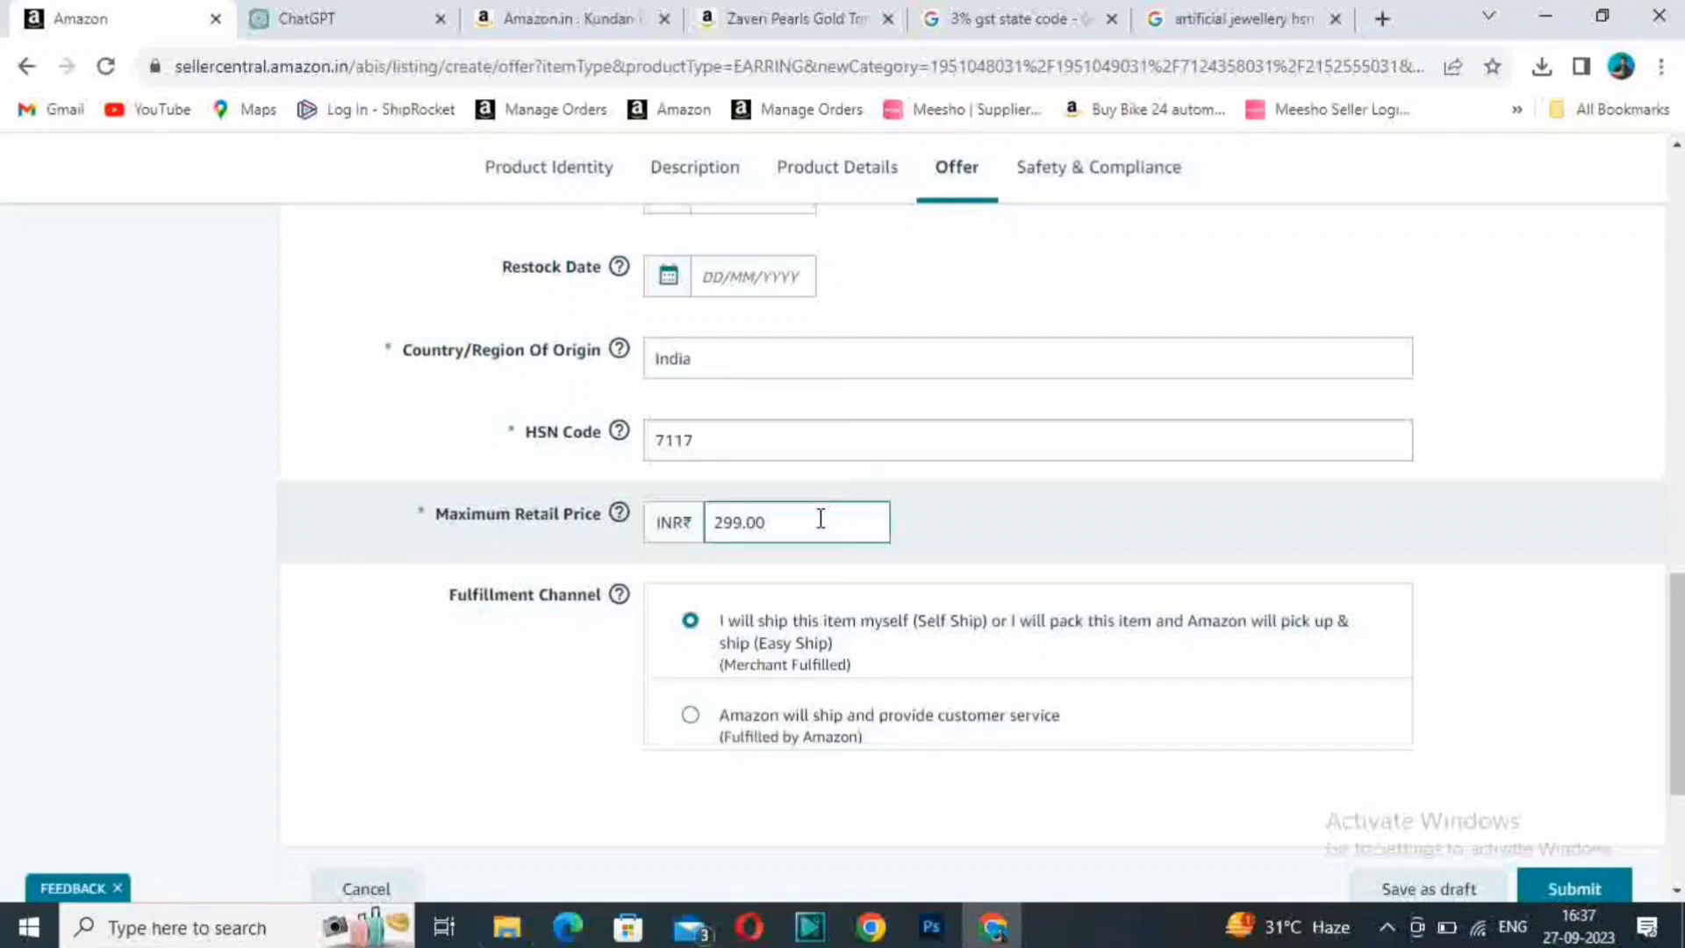
- Go to the Safety & Compliance section and look over its battery fields
scroll(1214, 444, "up", 10)
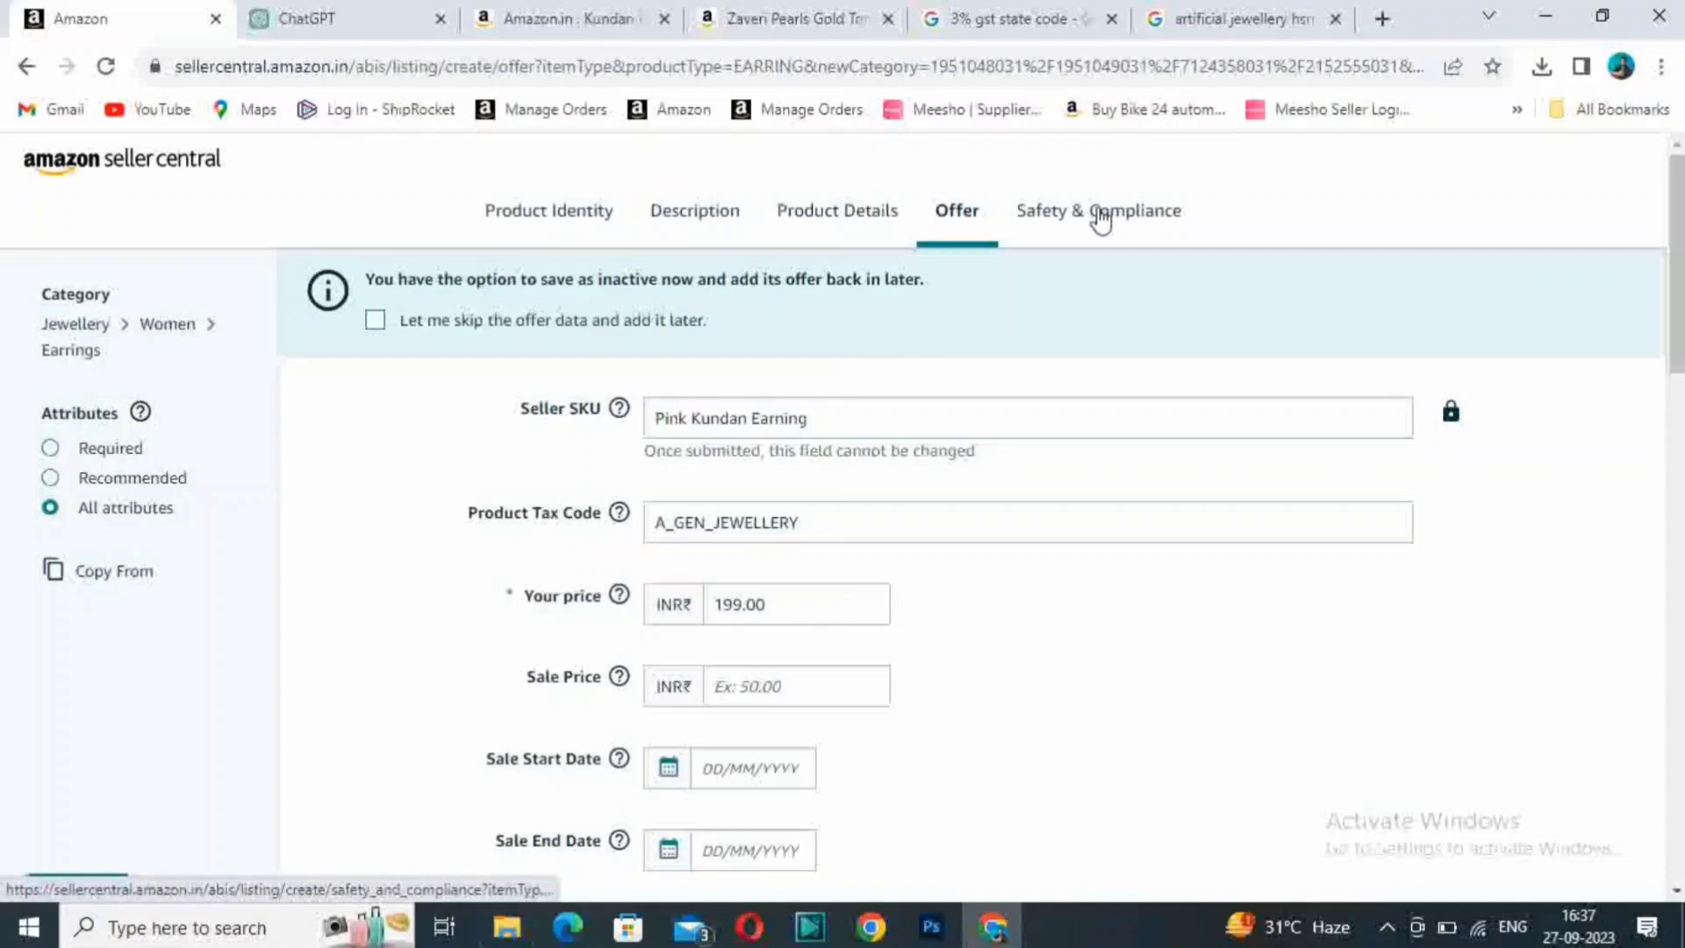
left_click(1101, 219)
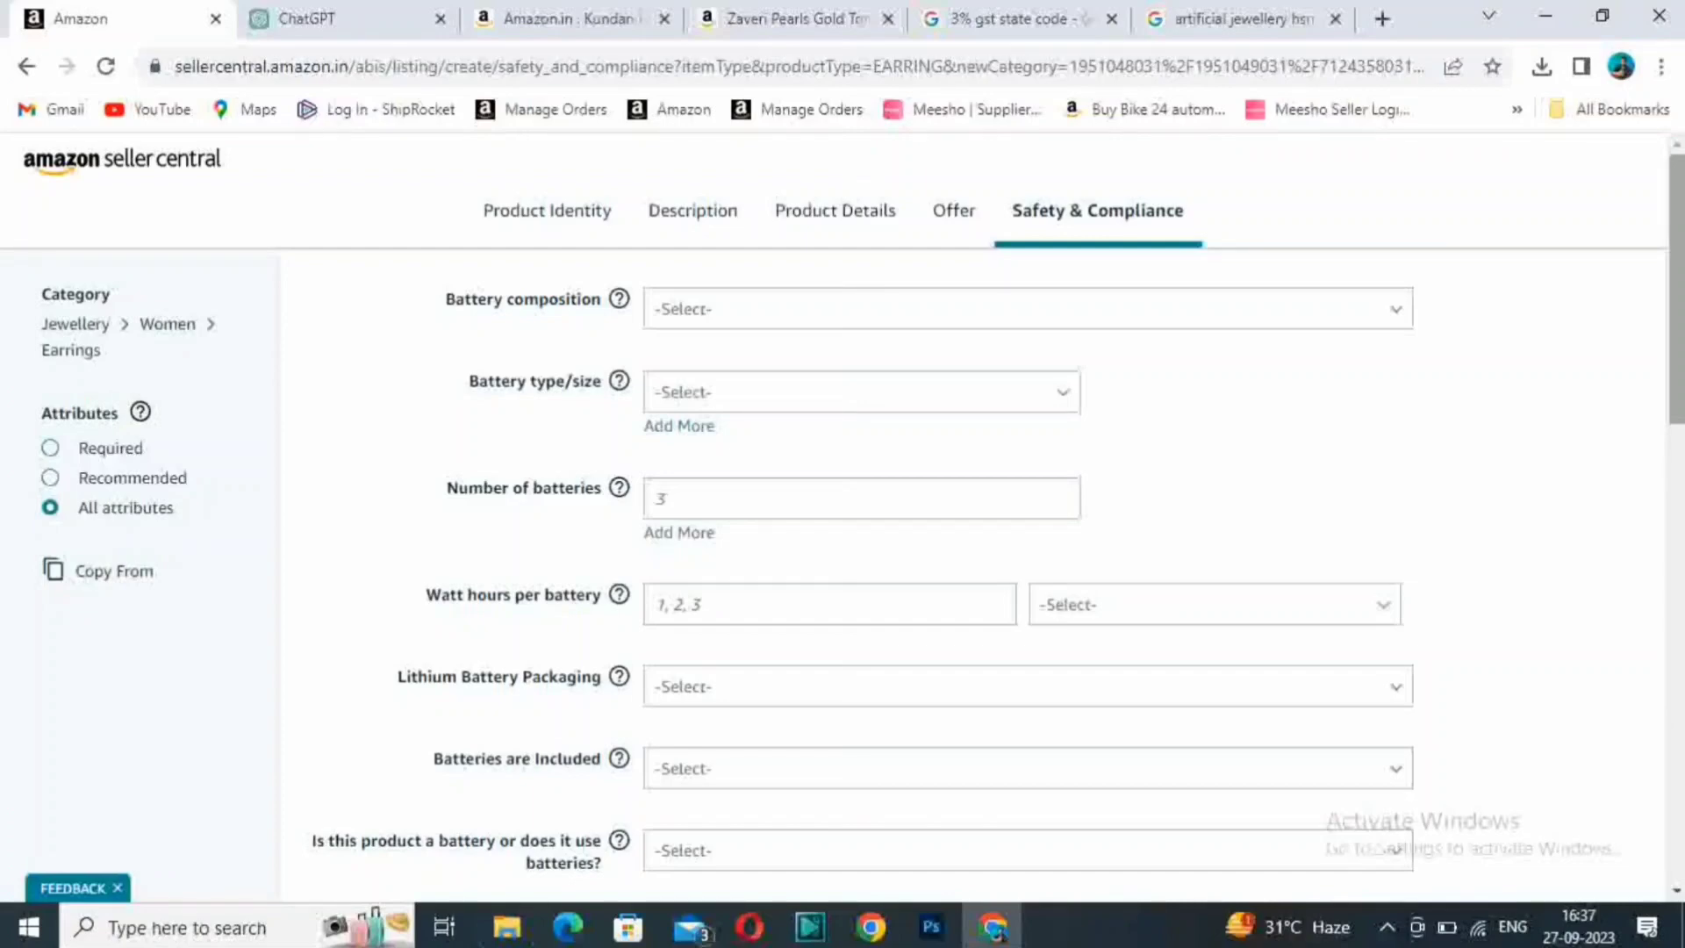
scroll(842, 527, "down", 5)
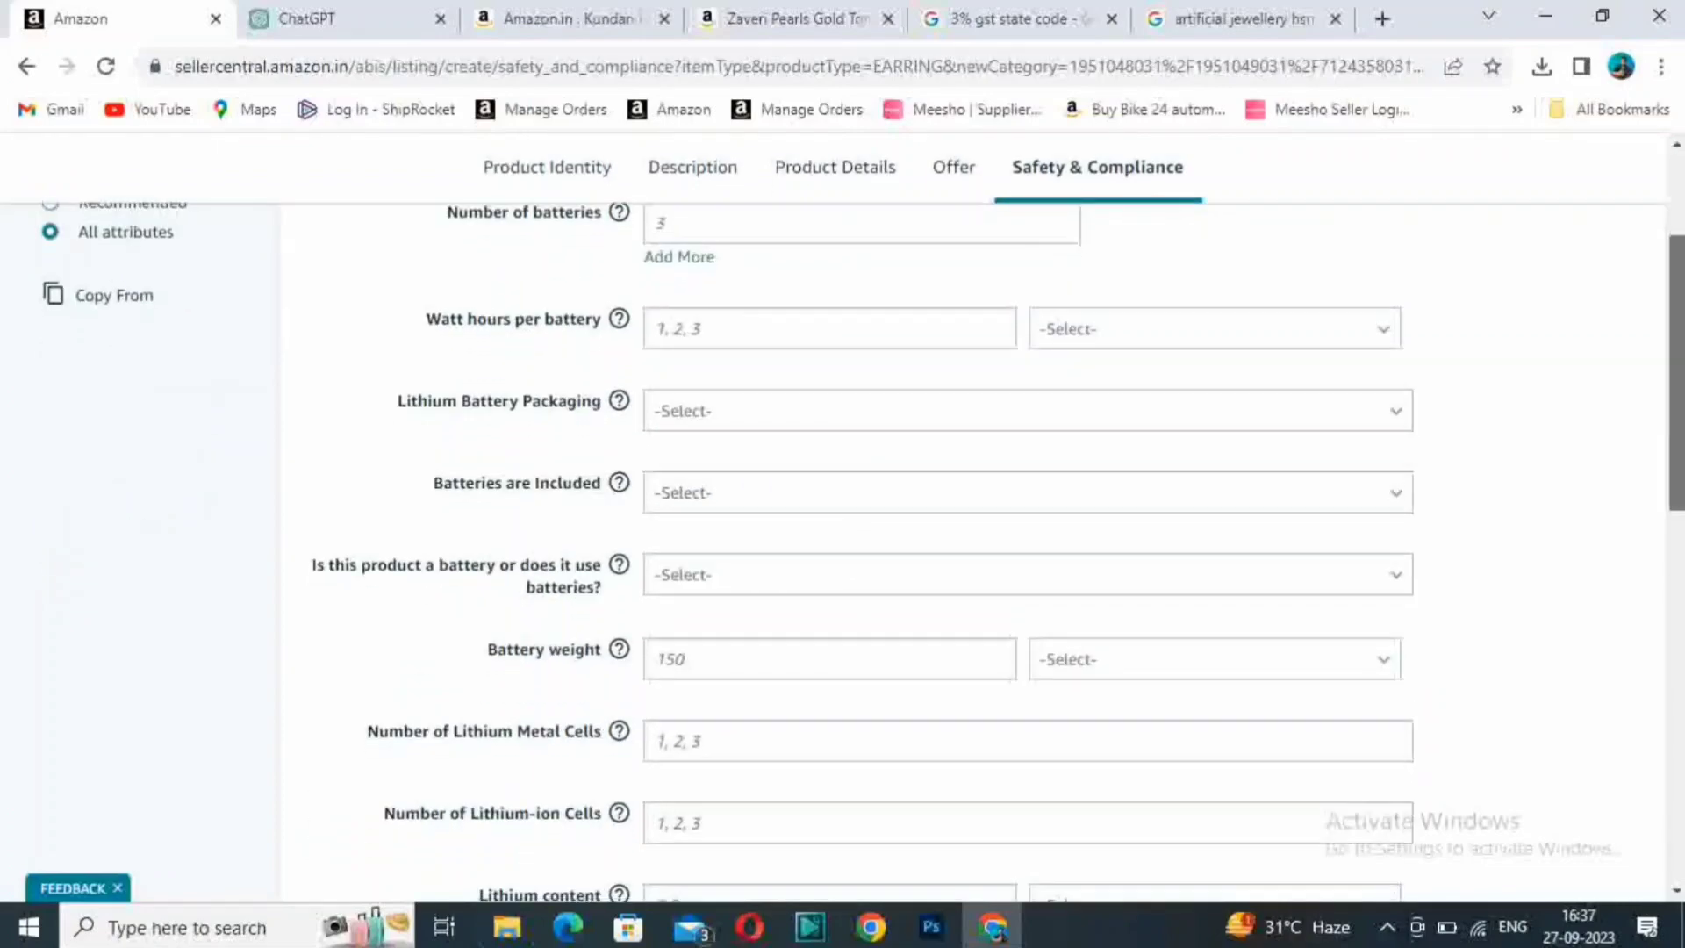
- Leave the remaining battery and dangerous goods fields empty, submit the earrings listing and finish without copying it to another product
scroll(843, 526, "down", 7)
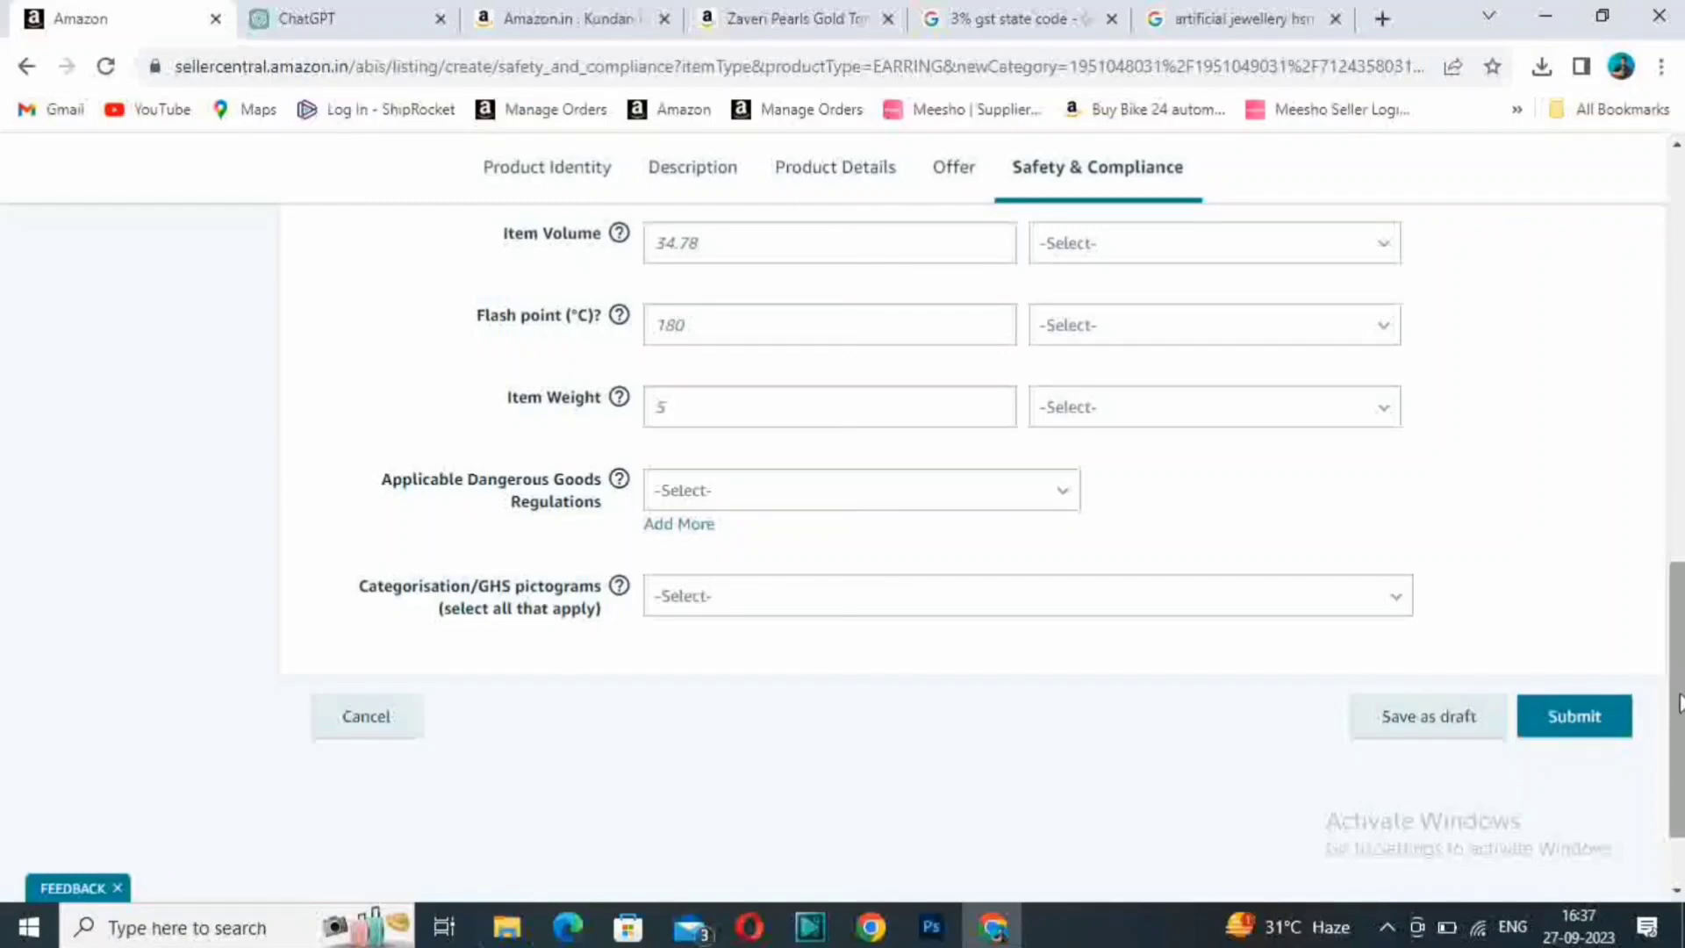
left_click_drag(1680, 702, 1679, 293)
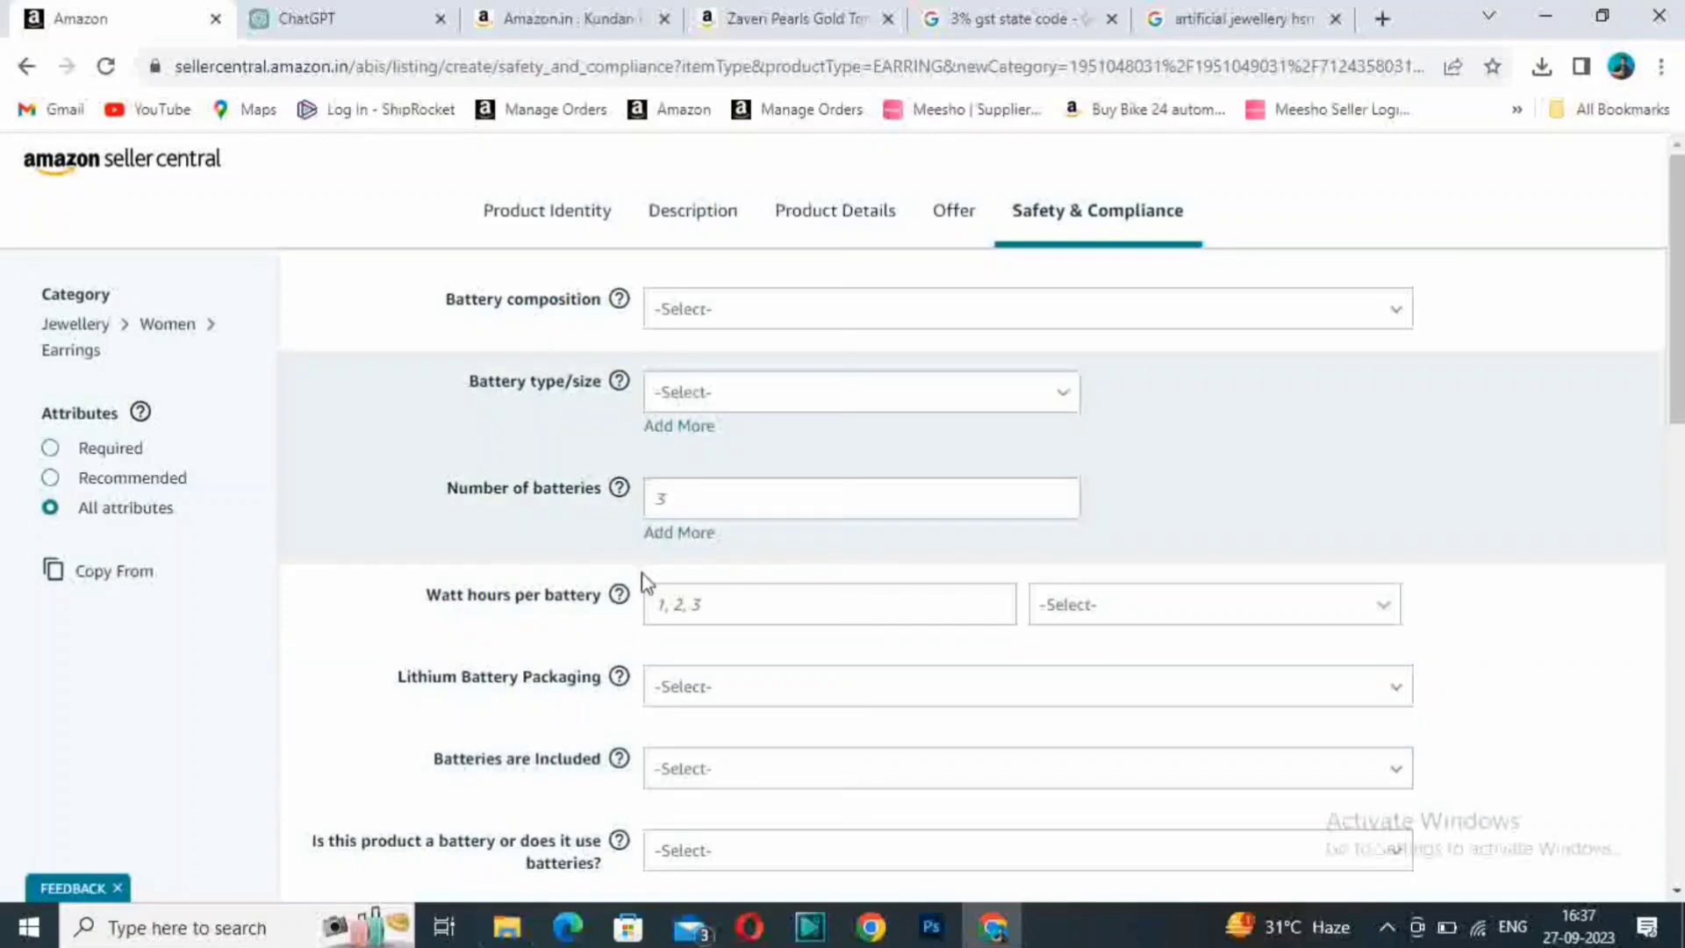
scroll(1665, 492, "down", 10)
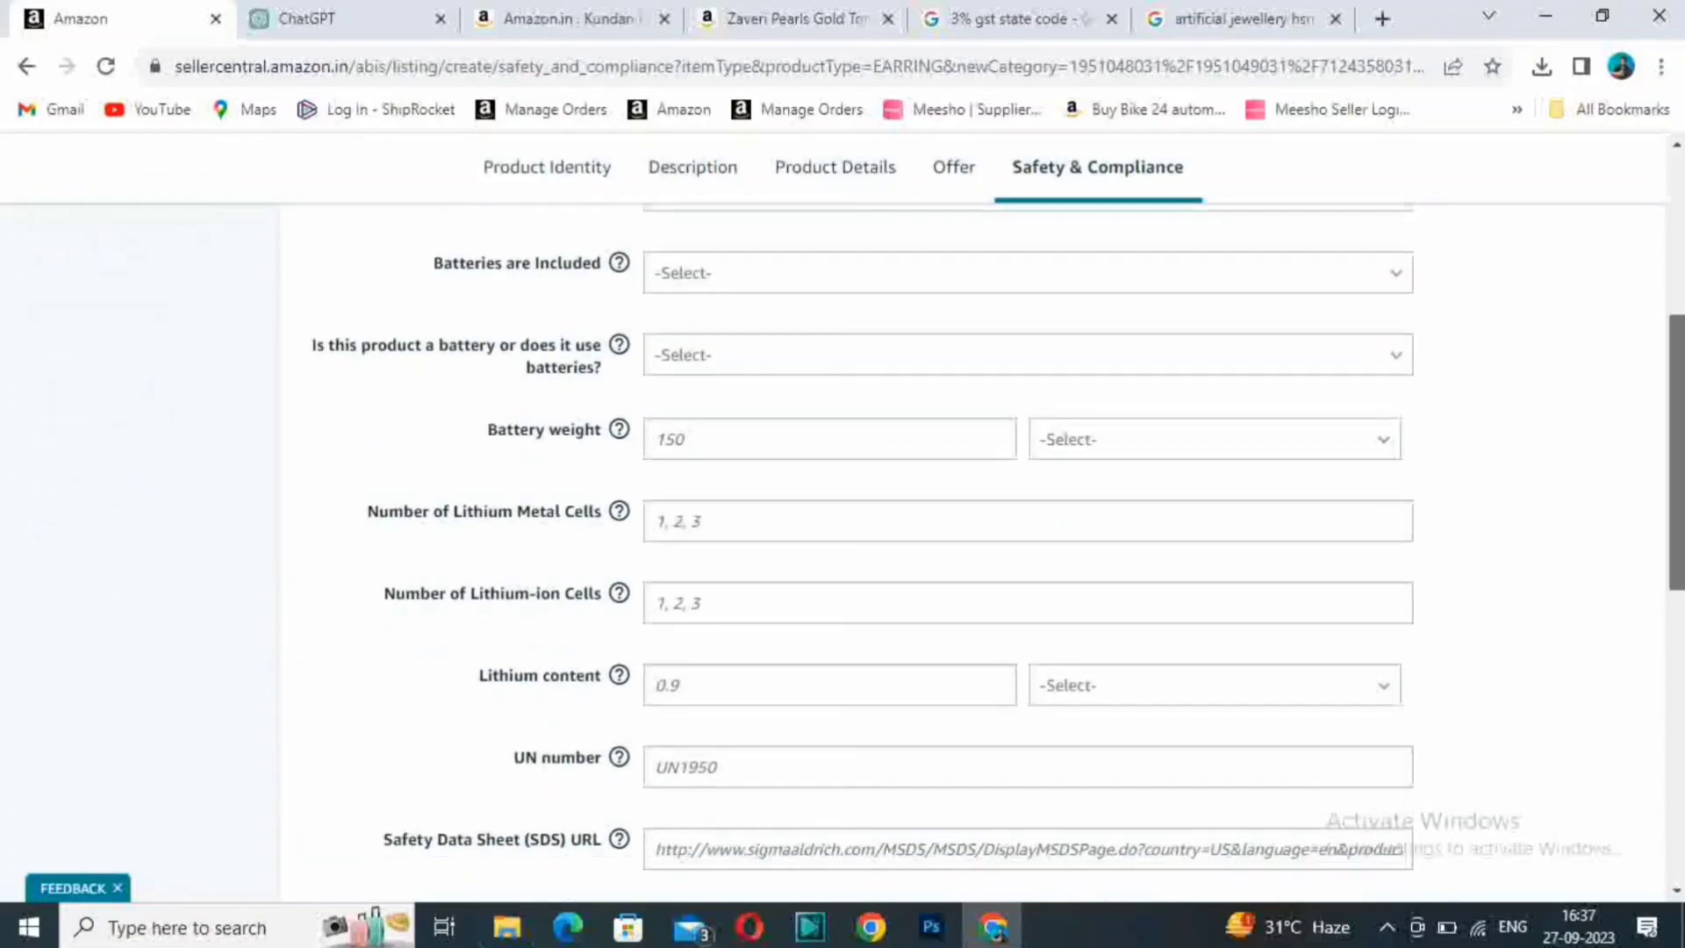
left_click_drag(1682, 593, 1683, 260)
scroll(1249, 348, "down", 15)
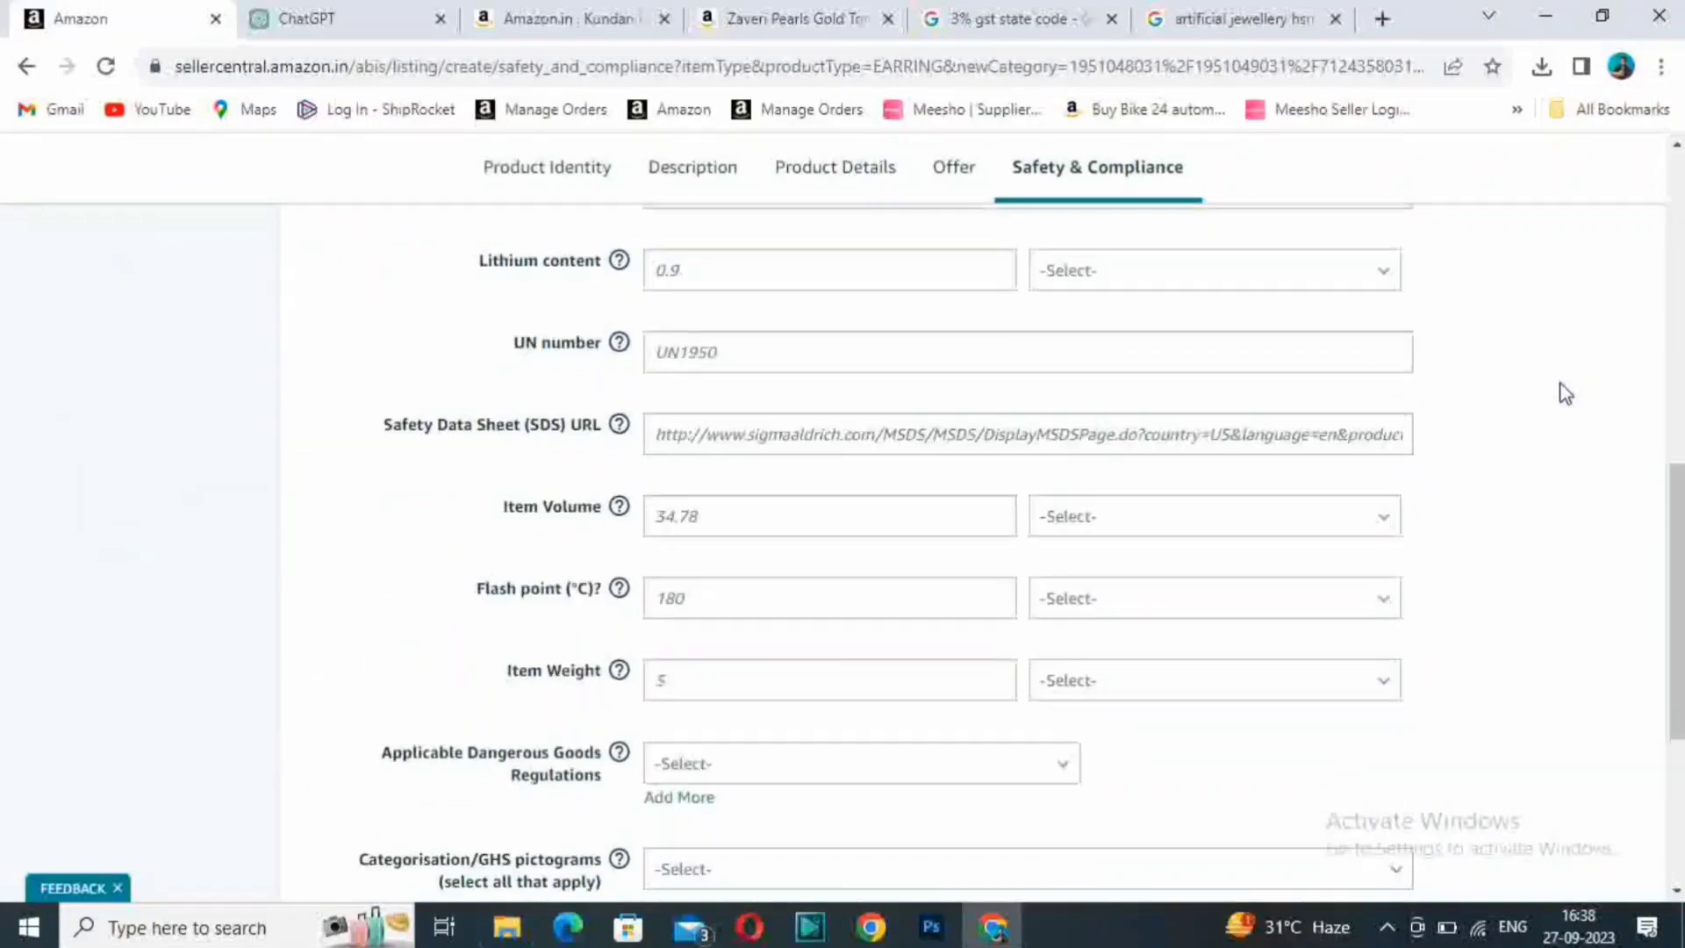
left_click(1577, 601)
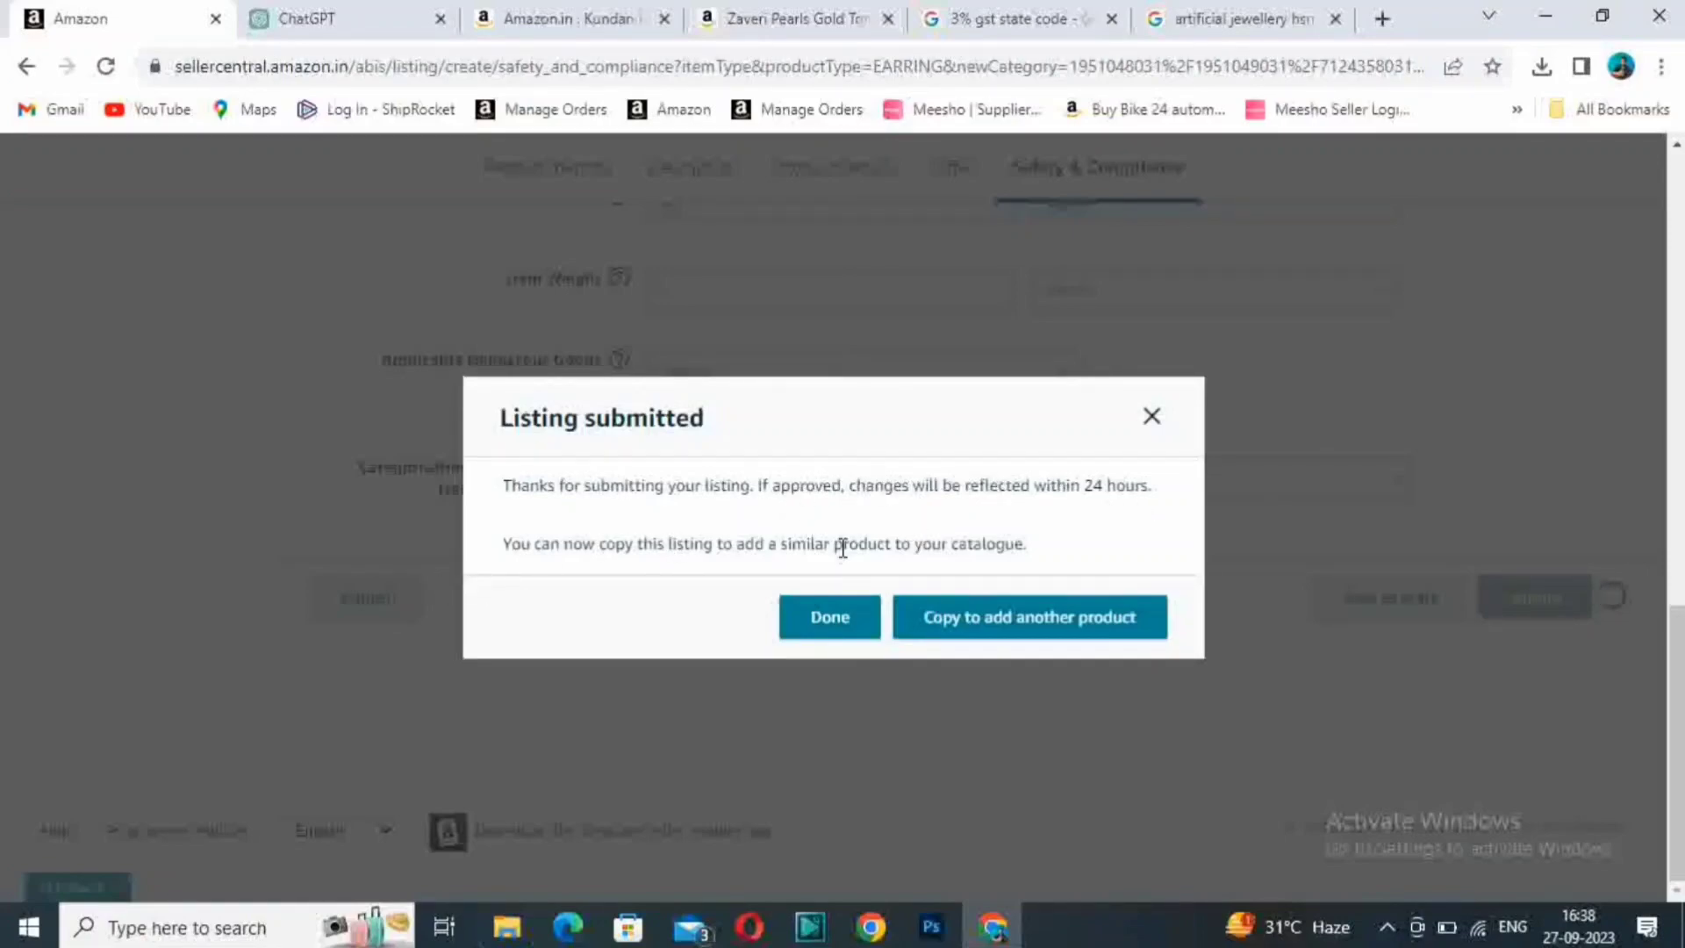
left_click(833, 628)
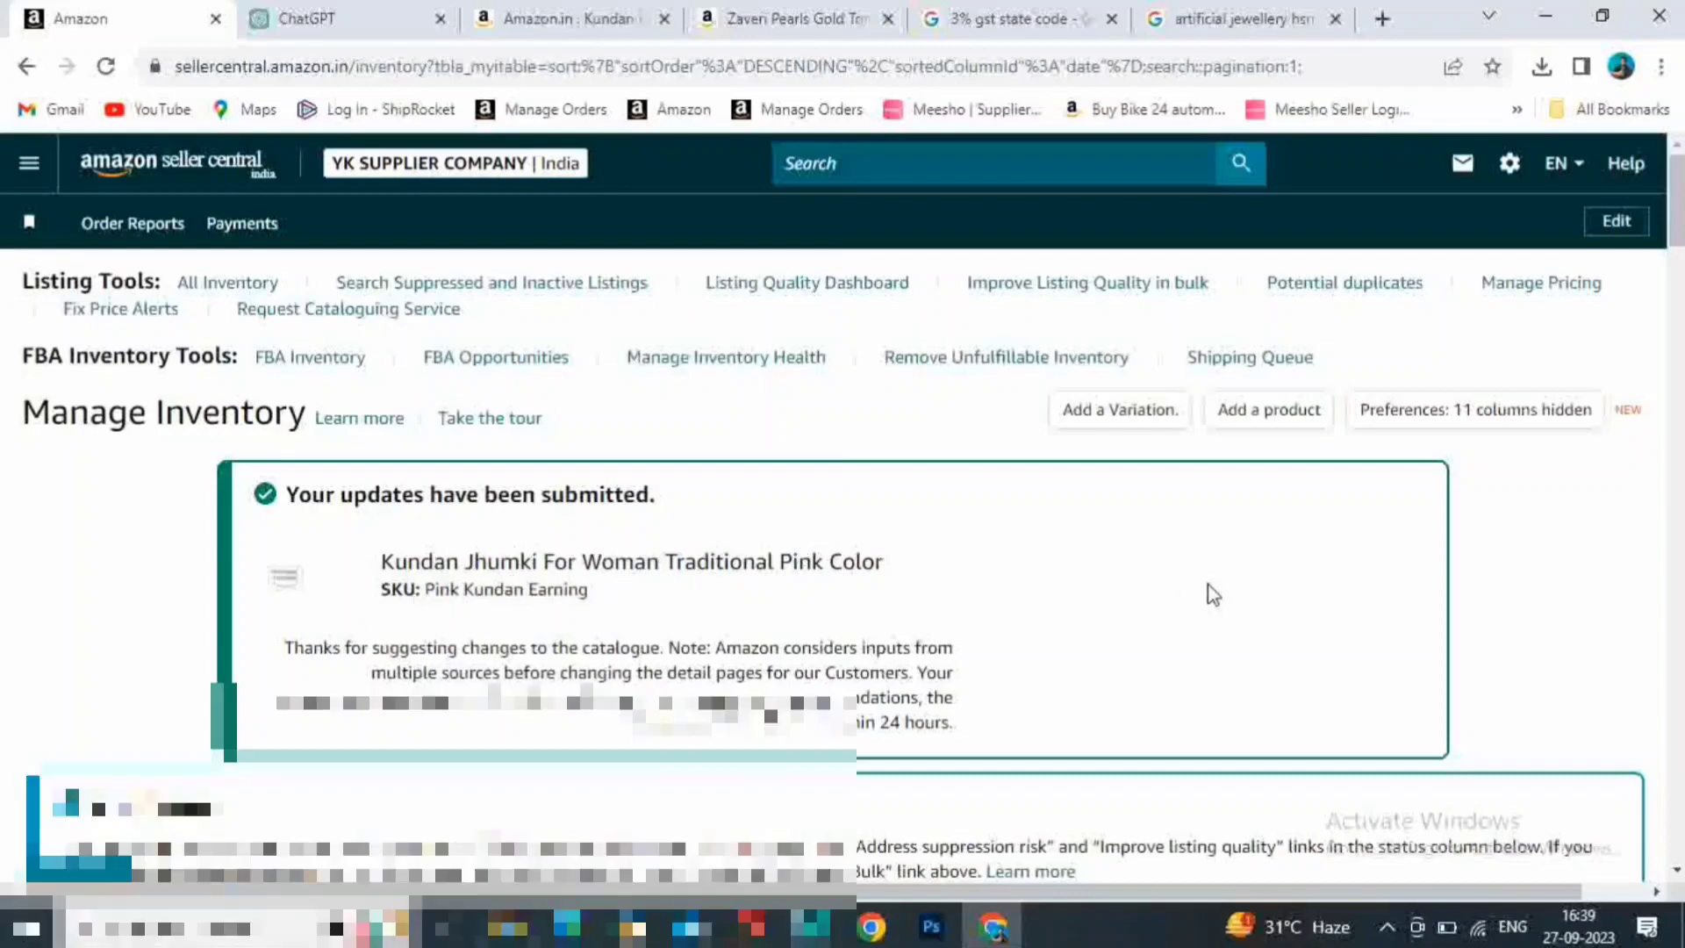
- Review the submission notice and reload the inventory list to check for the new Kundan Jhumki listing
scroll(1211, 593, "down", 3)
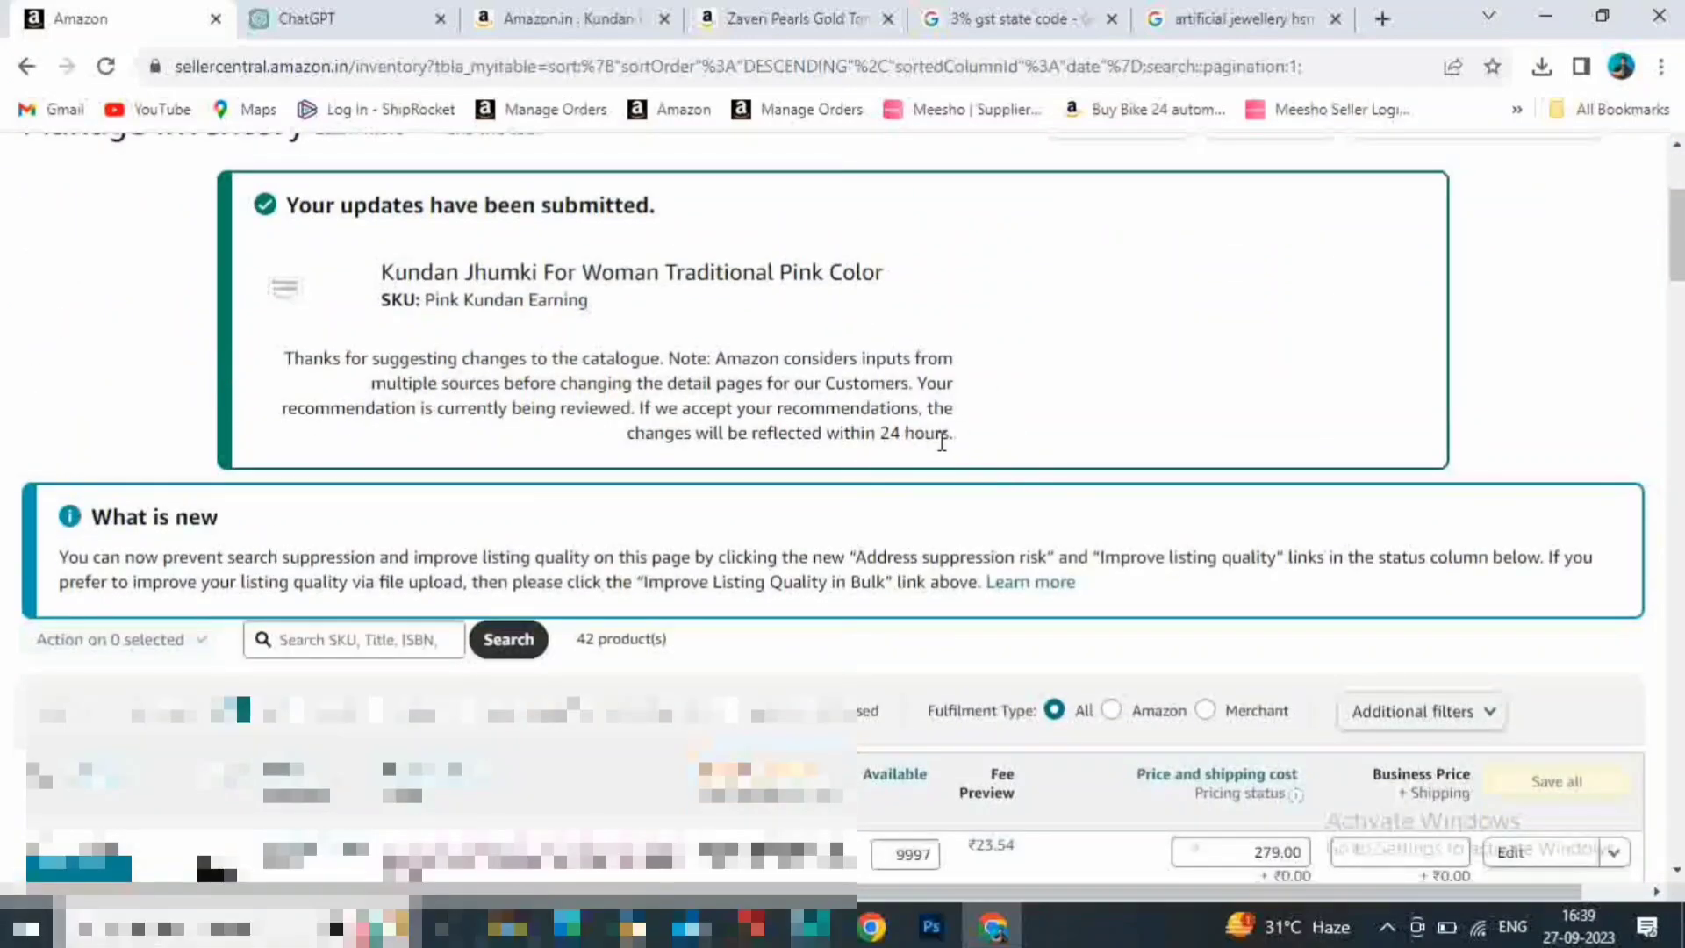
left_click(120, 77)
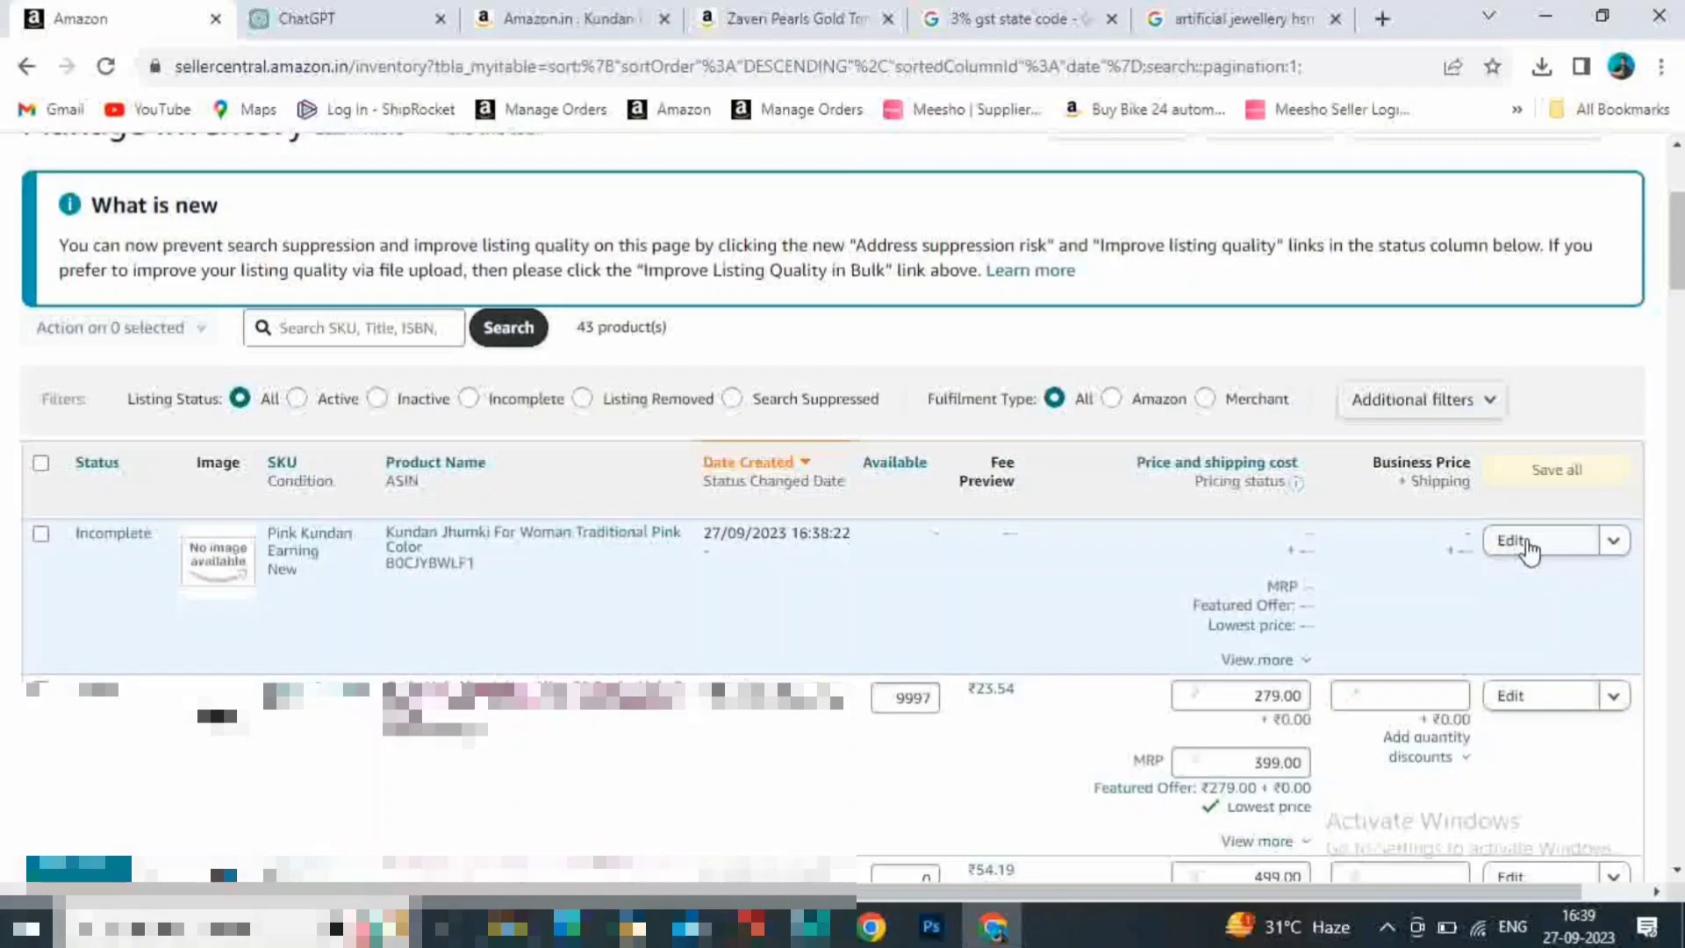
- Go to the Manage All Inventory page of the Inventory section
scroll(37, 171, "up", 3)
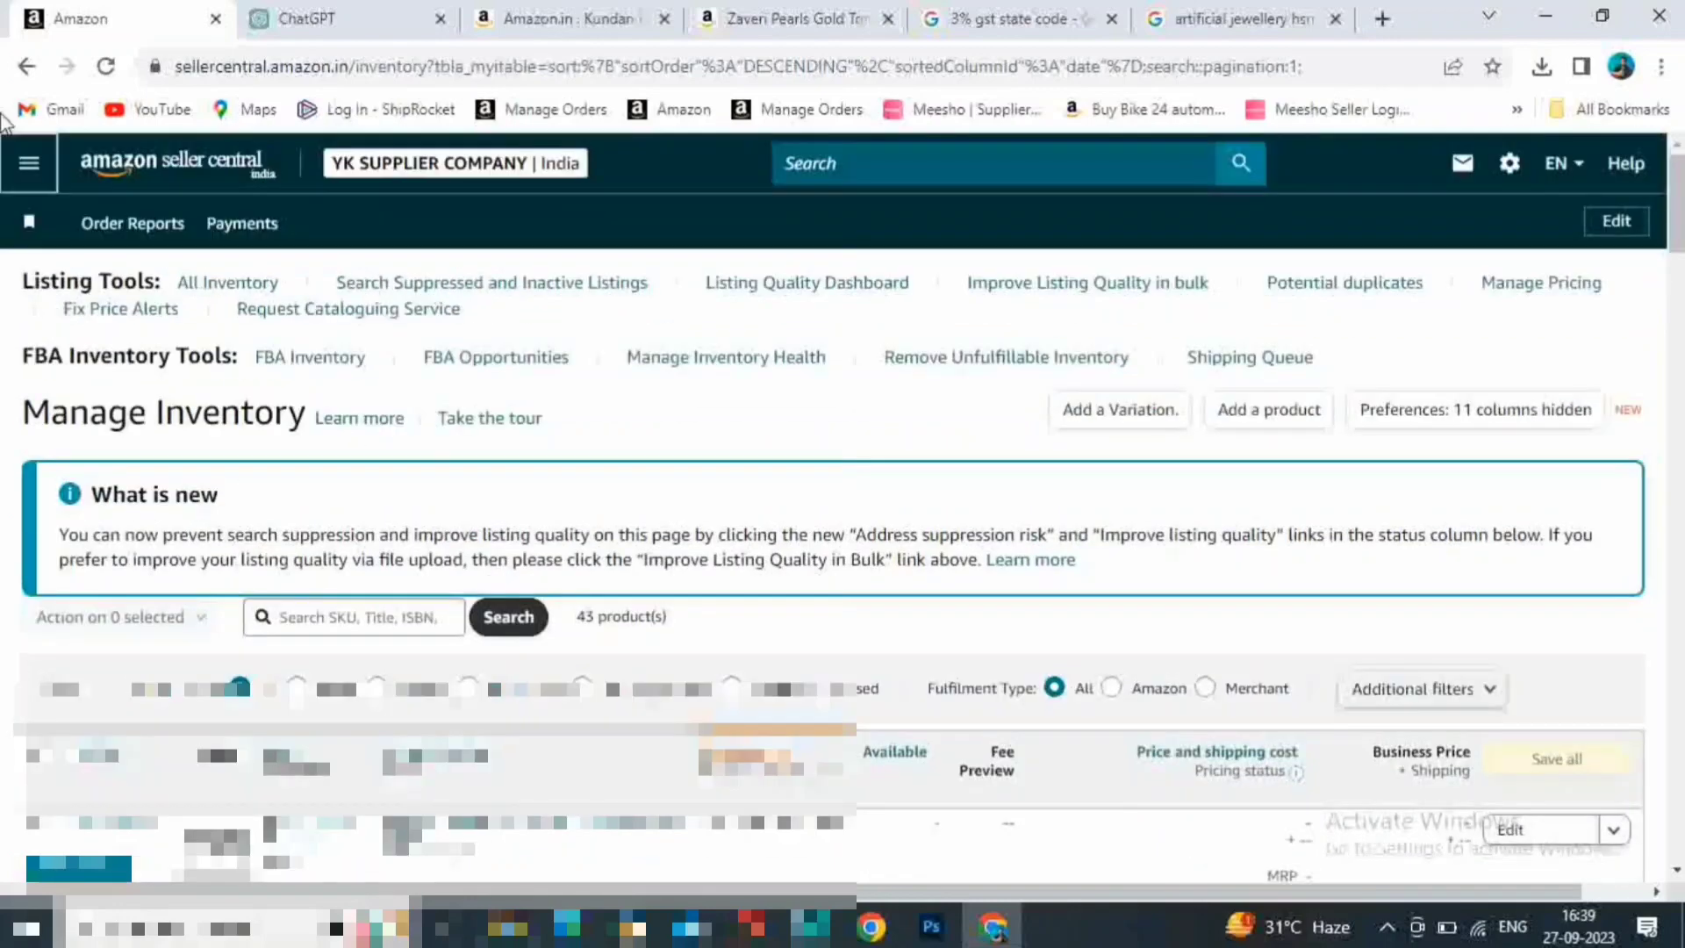
left_click(37, 160)
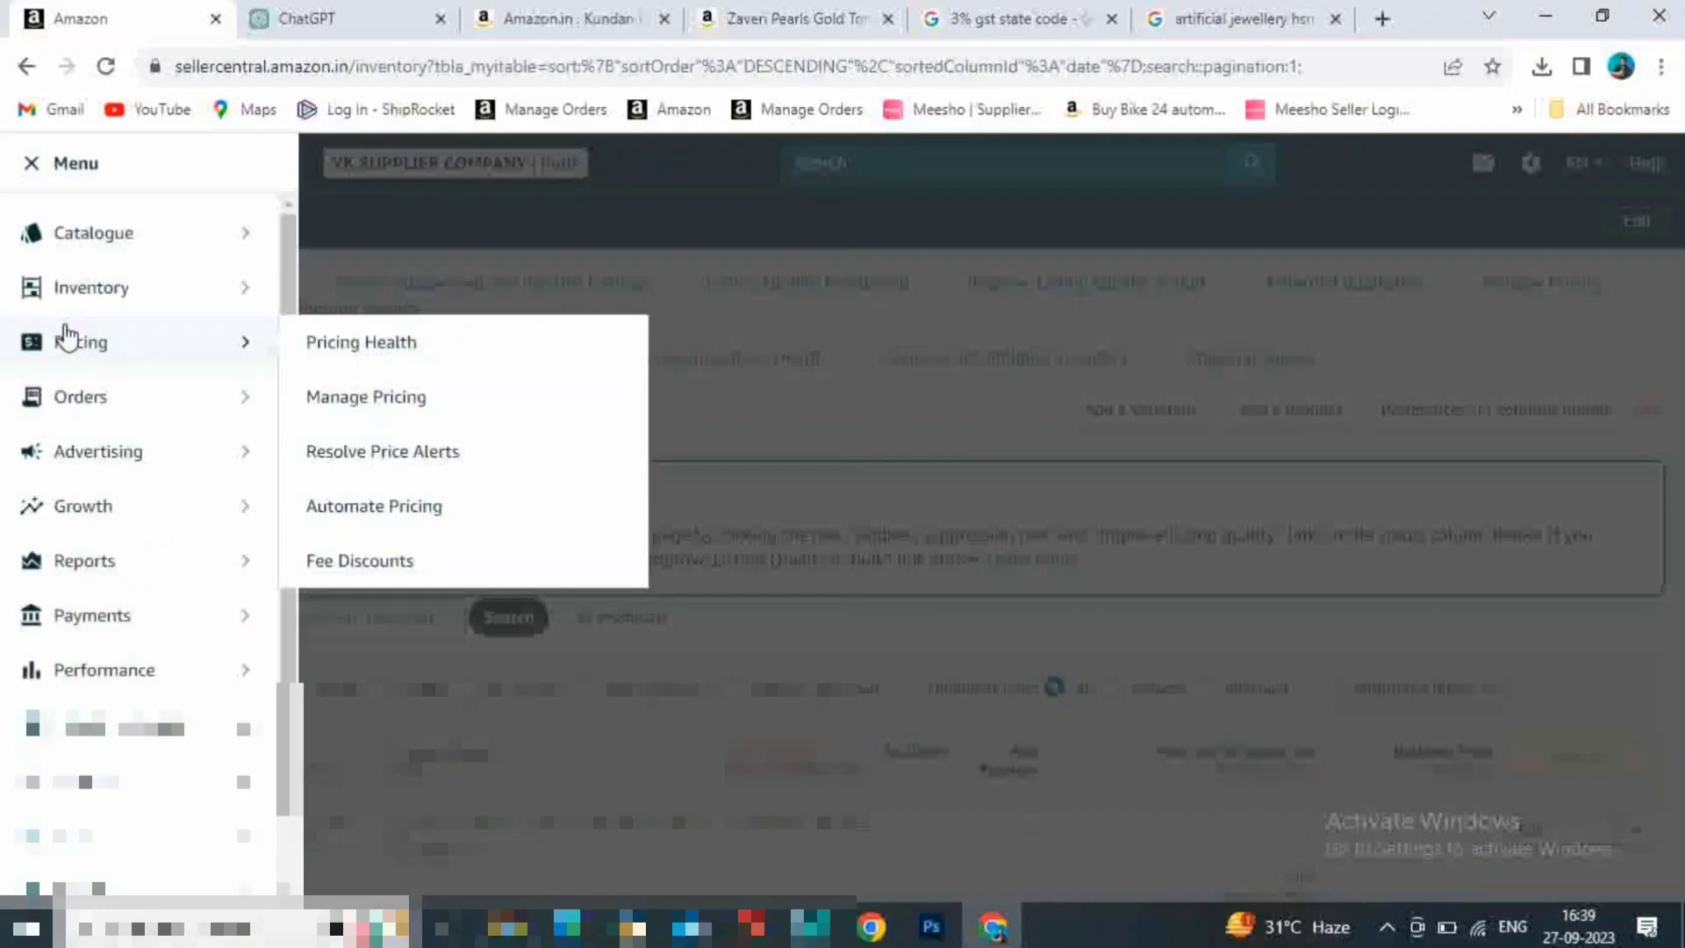
mouse_move(114, 305)
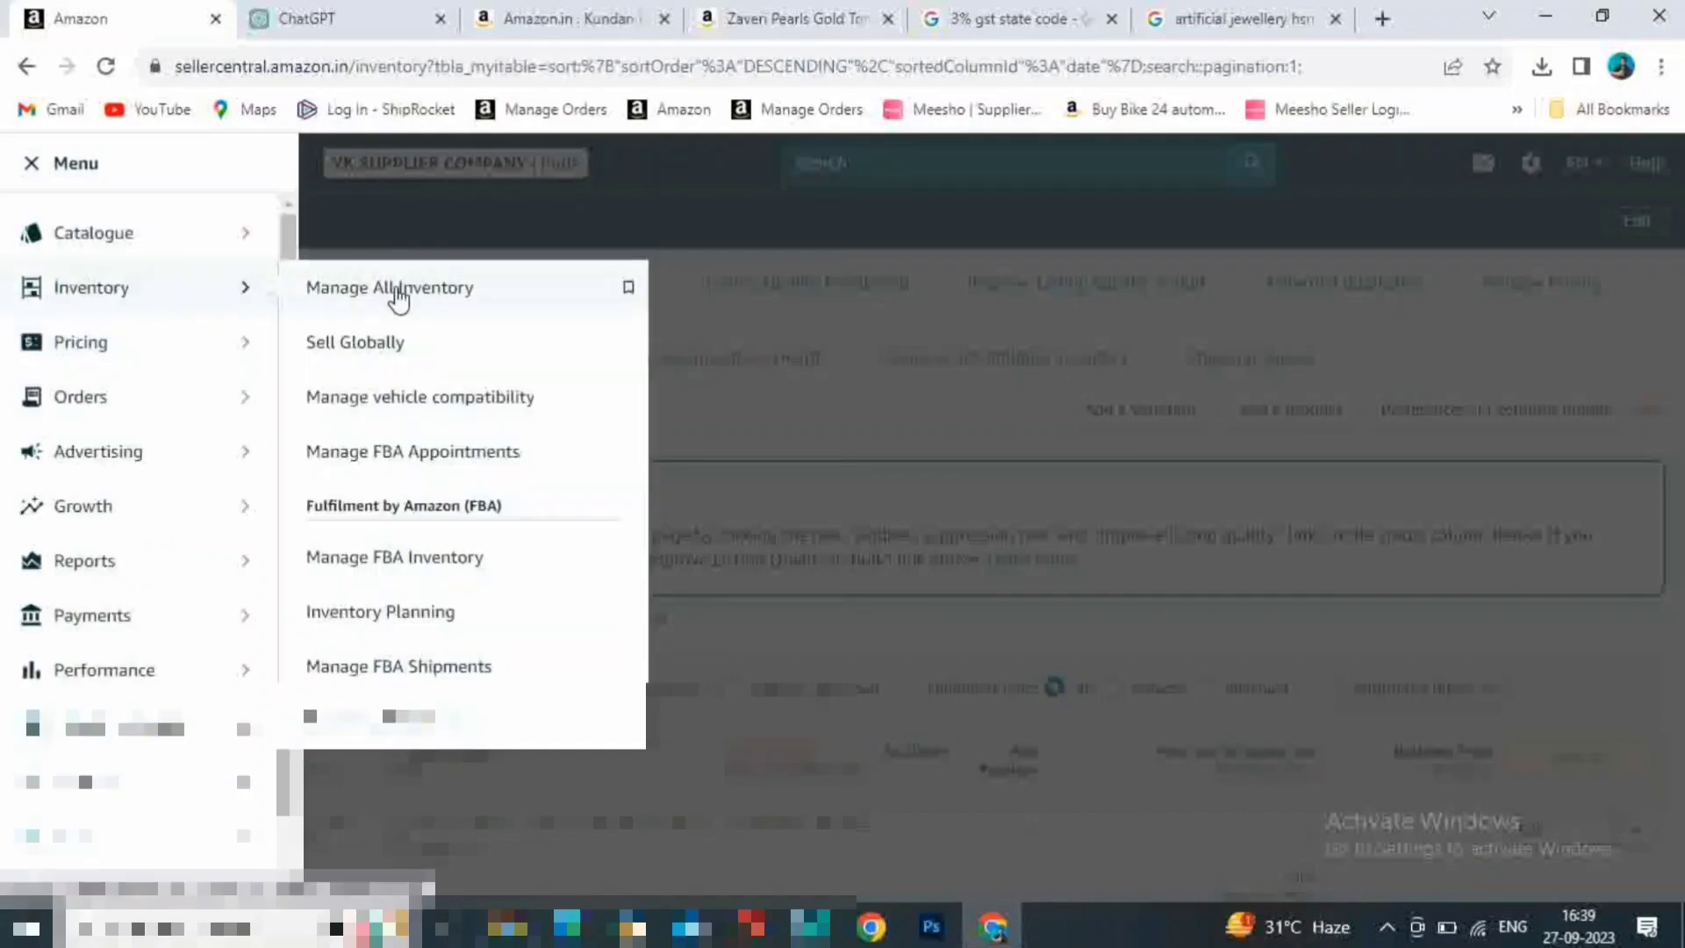
left_click(397, 292)
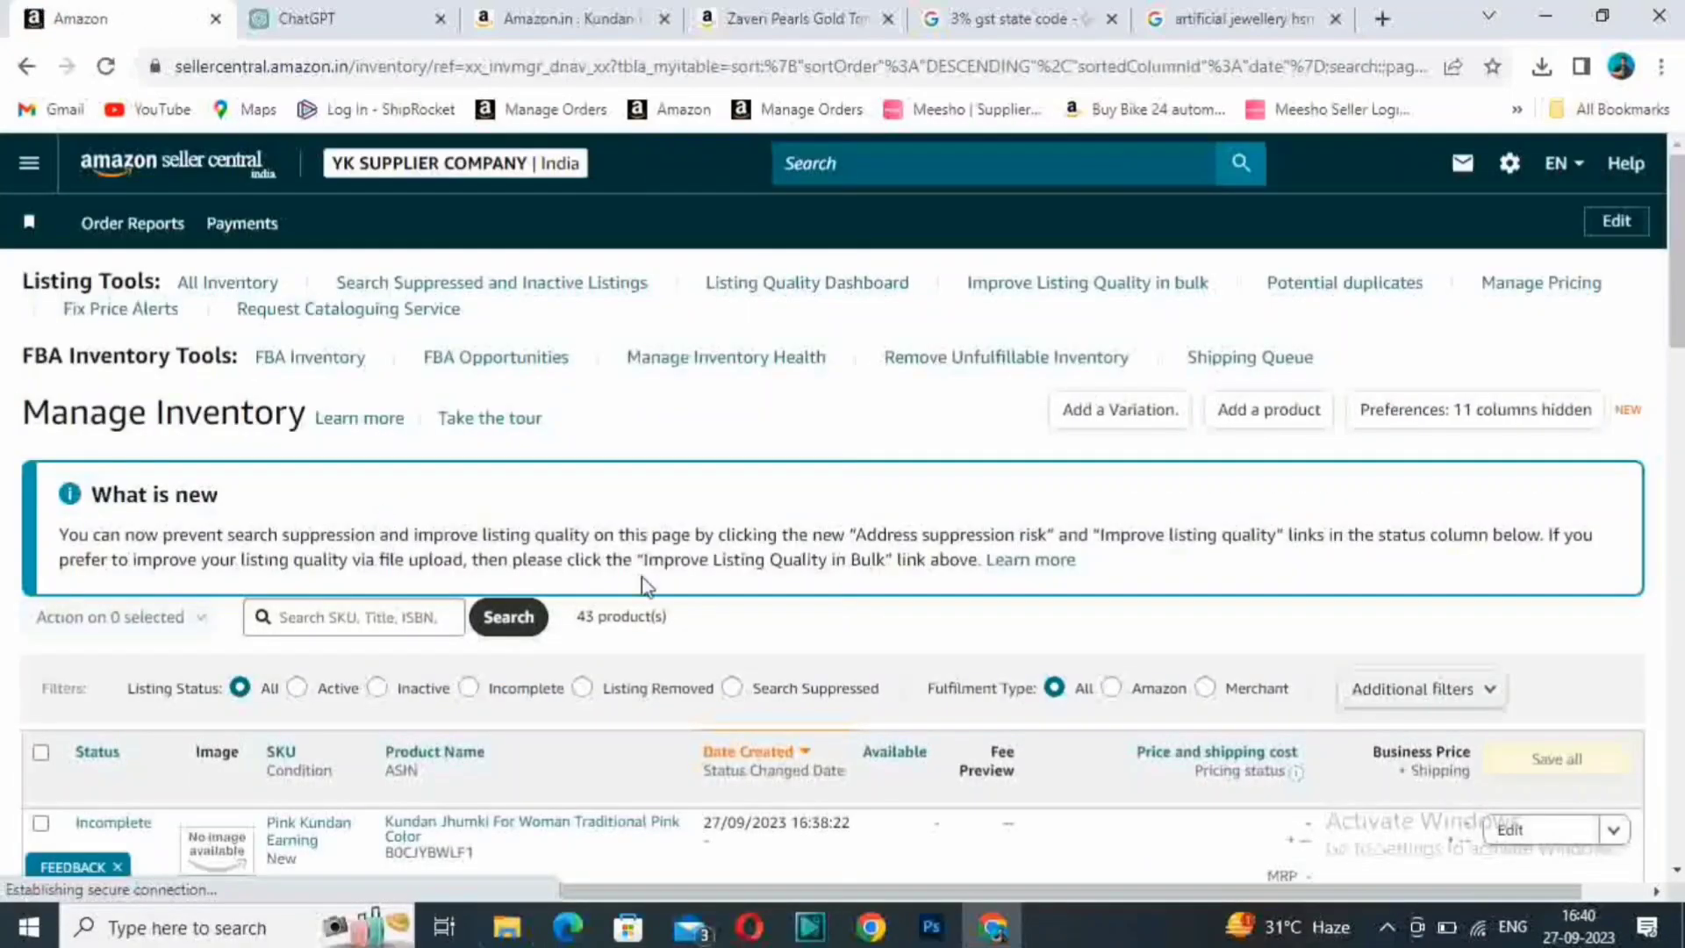